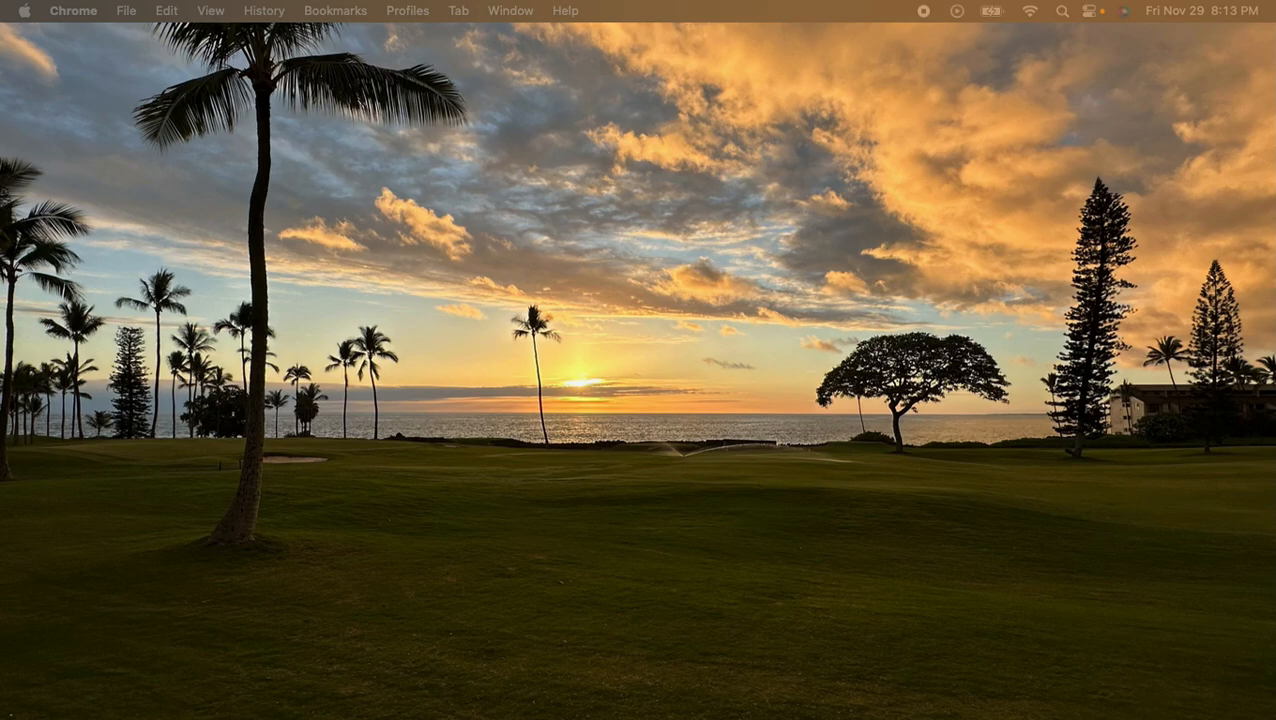
- Bring up the Chapter 13 homework in Chrome and a blank Excel workbook, and look at Excel's data analysis commands
drag(2, 34, 151, 31)
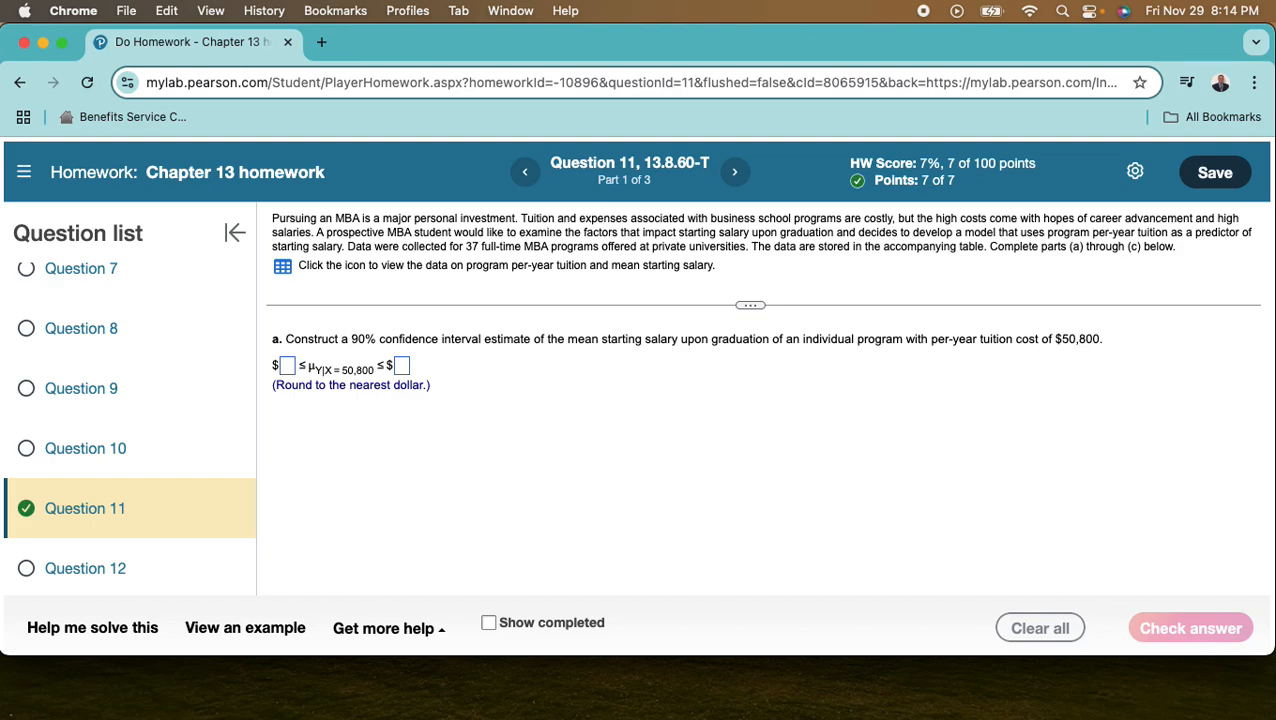
drag(2, 66, 453, 20)
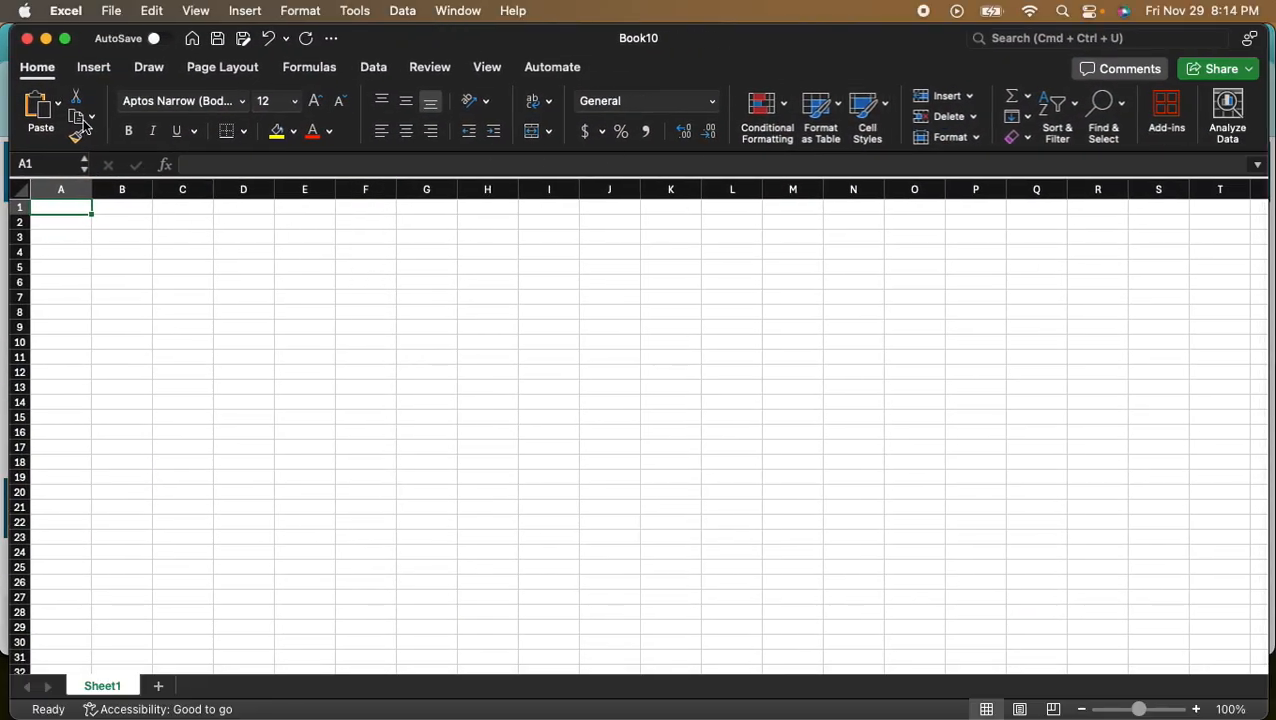
click(375, 70)
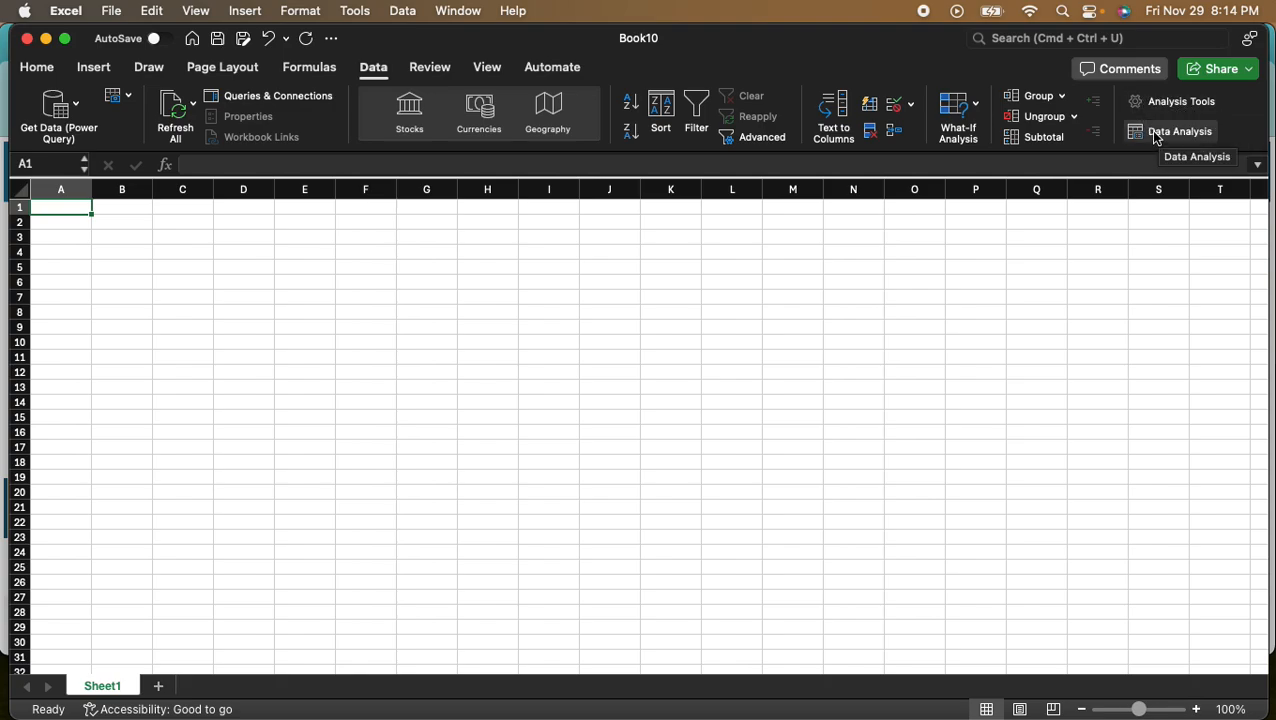
- Switch to Chrome and copy the complete Tuition vs. Salary data table of Question 11, including its headers
drag(826, 42, 0, 92)
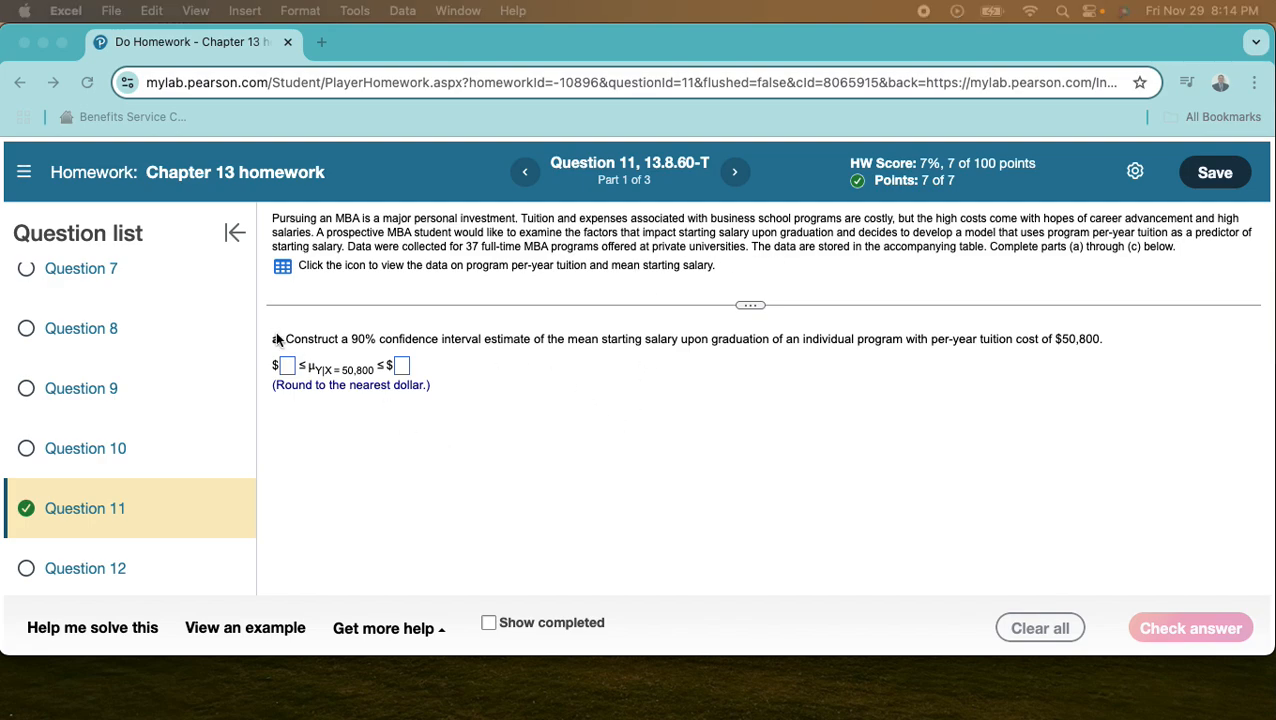
click(289, 266)
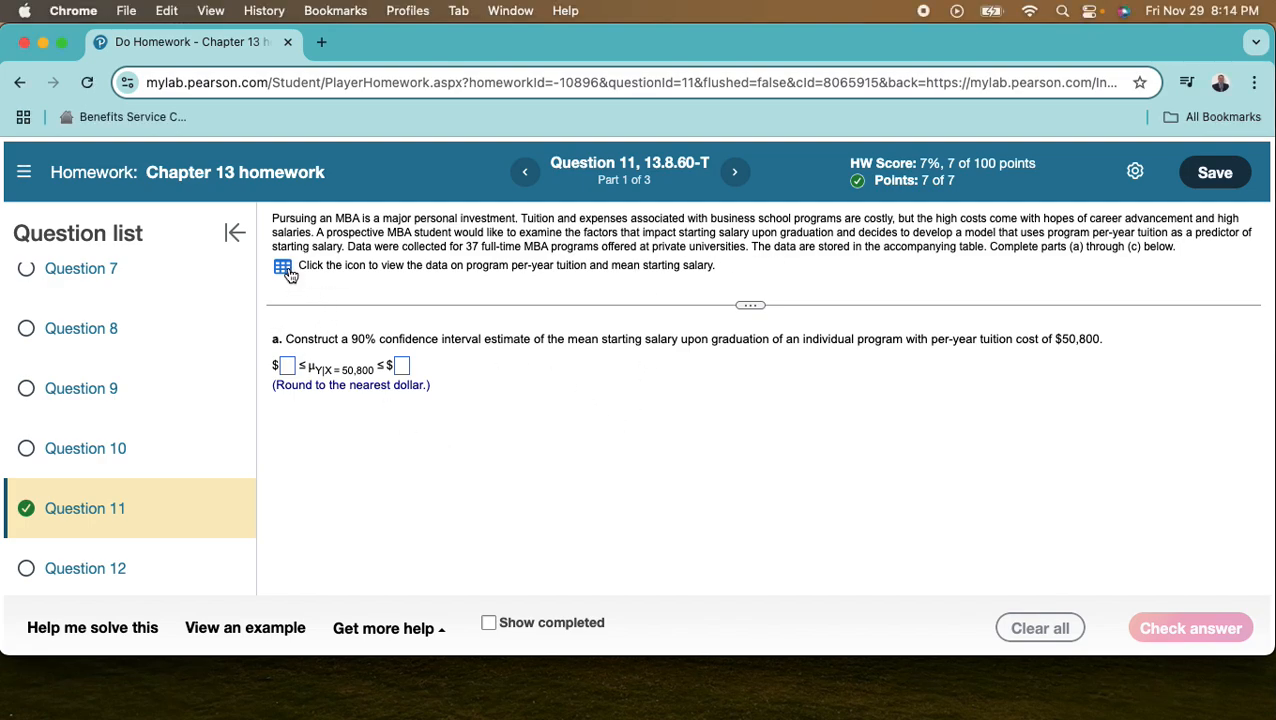
click(284, 267)
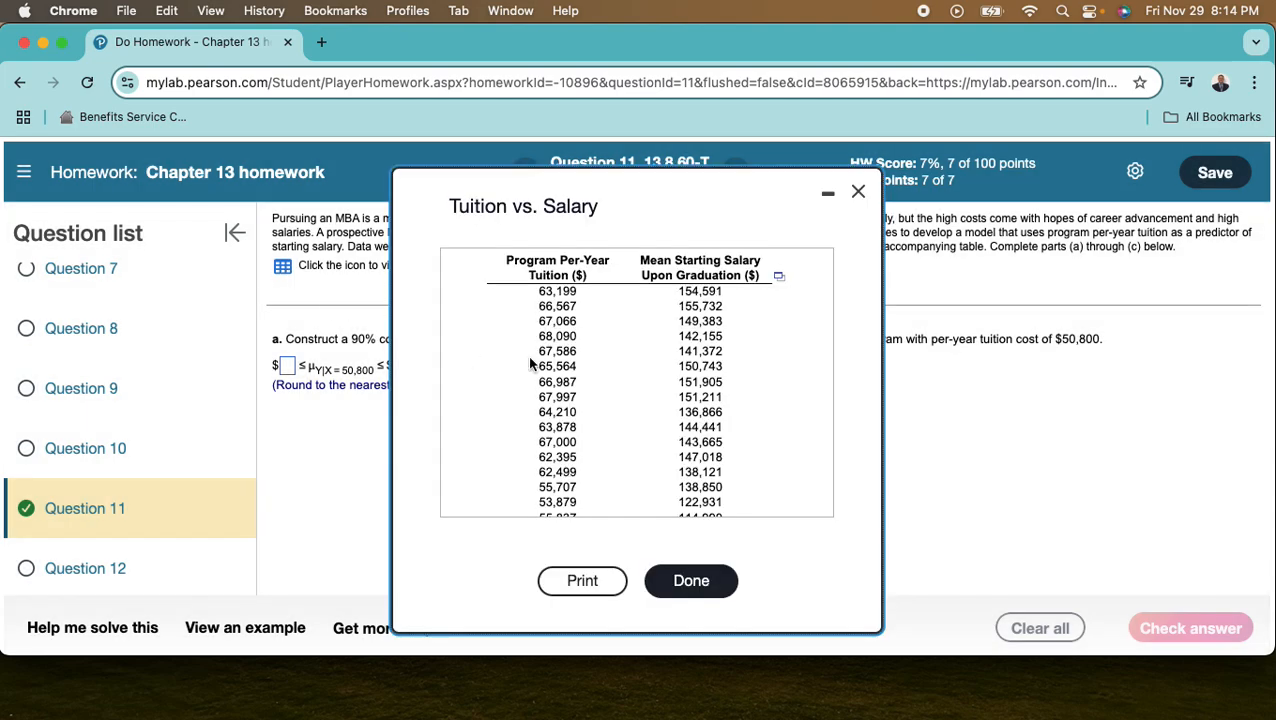
click(779, 276)
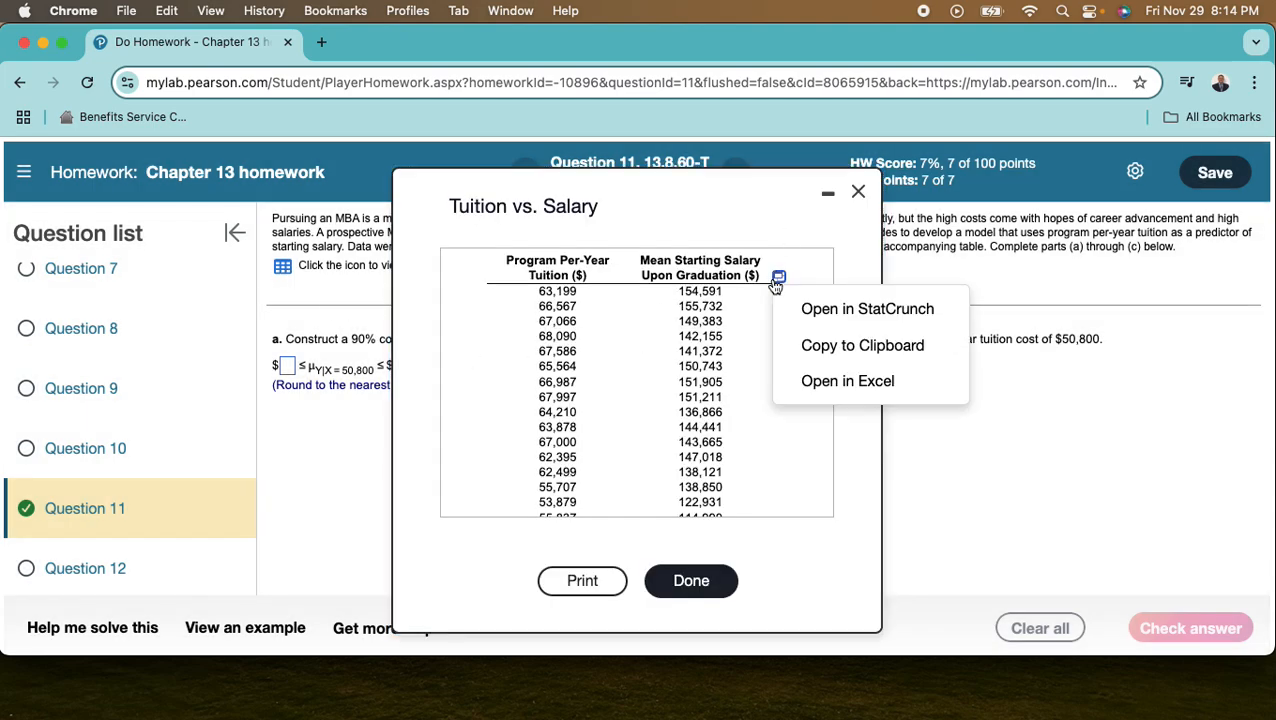
click(852, 345)
right_click(389, 314)
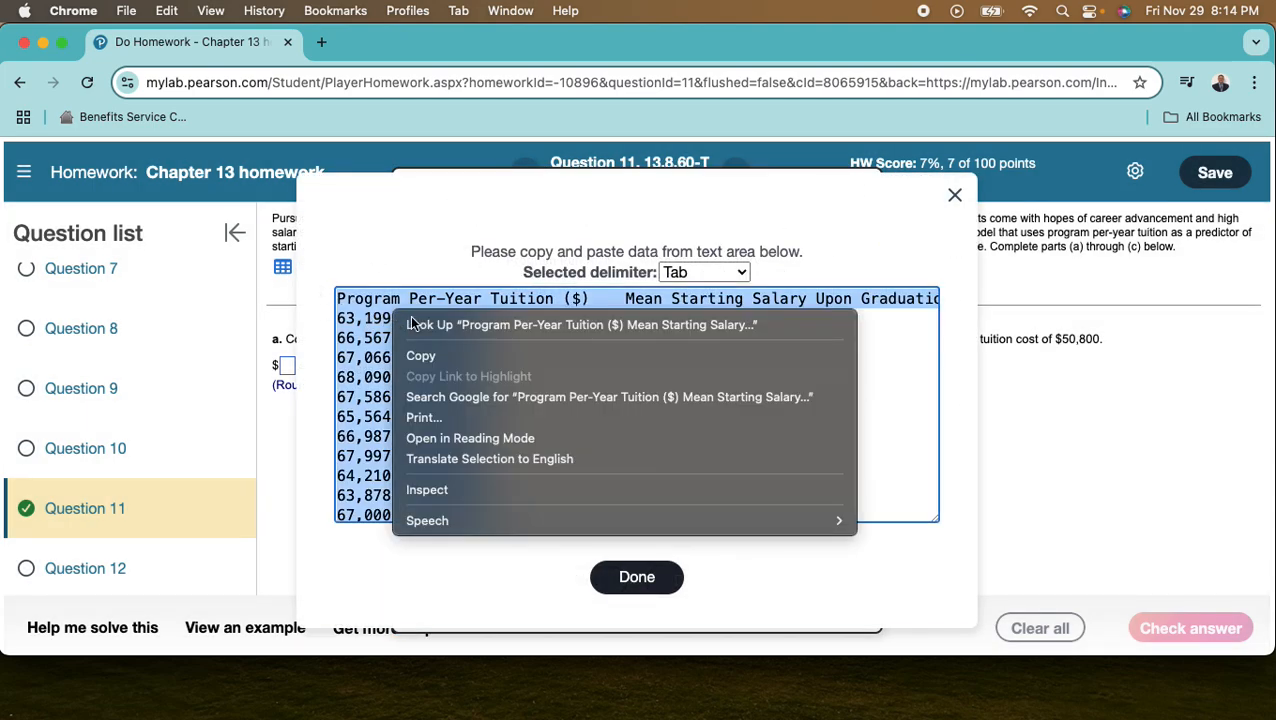
click(421, 356)
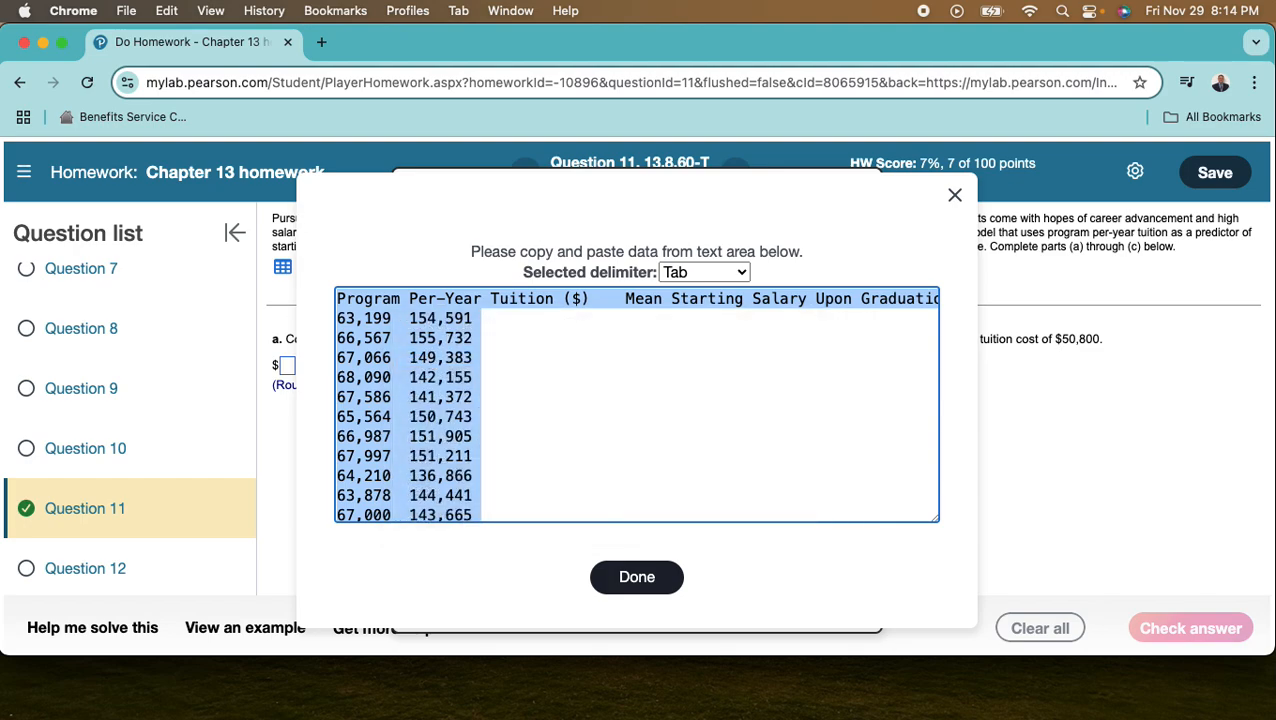
- Switch to Excel, paste the tuition and salary data starting at cell A1, and widen columns A and B
drag(1275, 20, 525, 9)
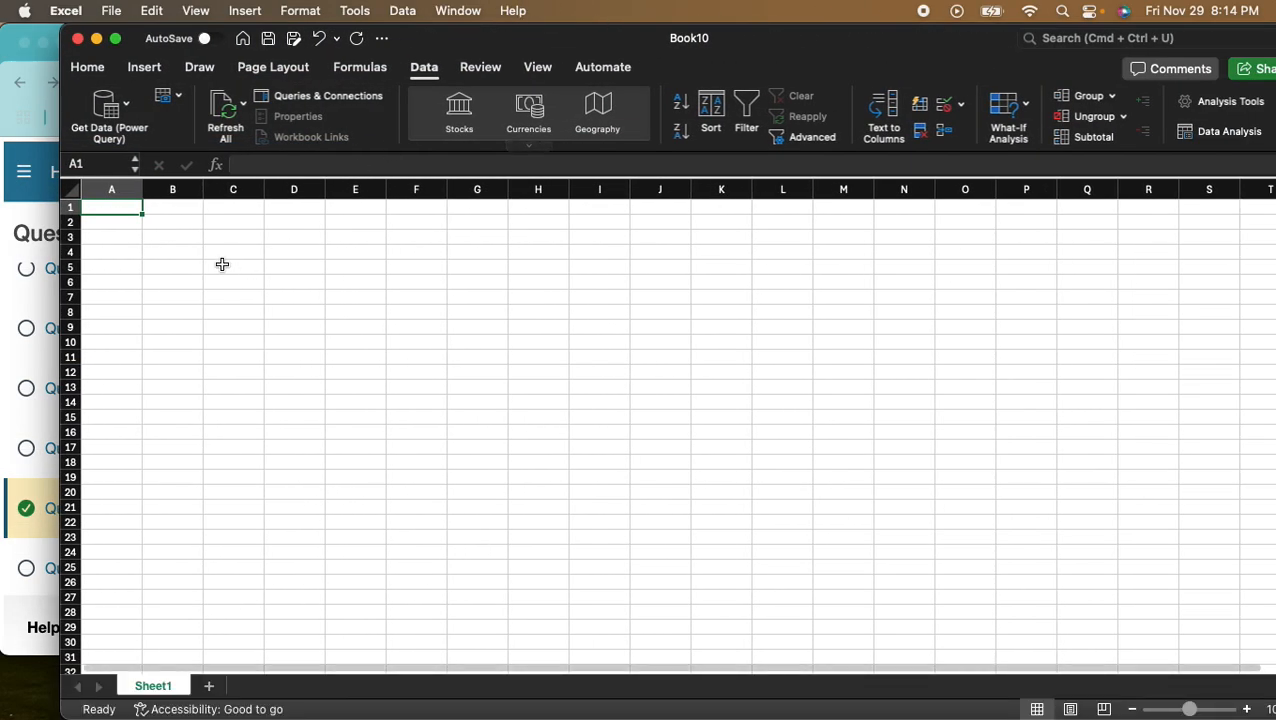
right_click(101, 206)
click(161, 259)
drag(128, 189, 264, 191)
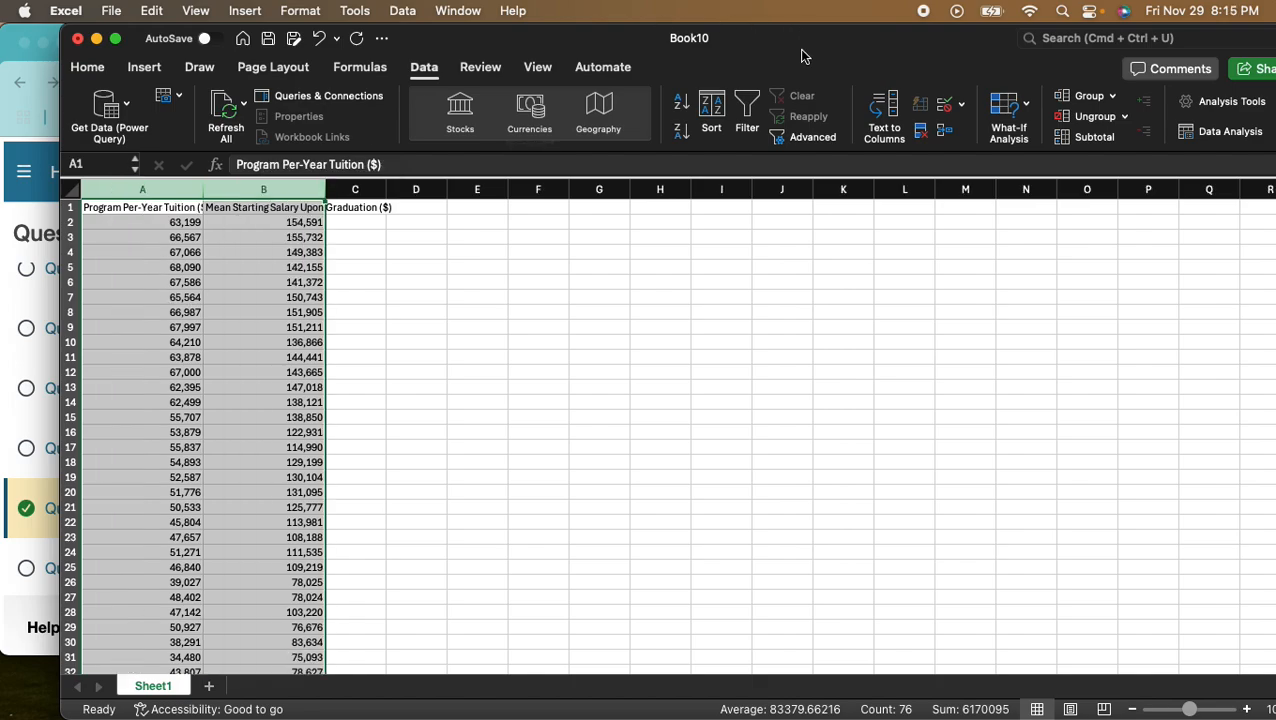
- Examine the confidence interval formulas for SYX and hi in the Preview screenshot
mouse_move(832, 43)
mouse_down()
mouse_move(720, 43)
mouse_move(810, 38)
mouse_up()
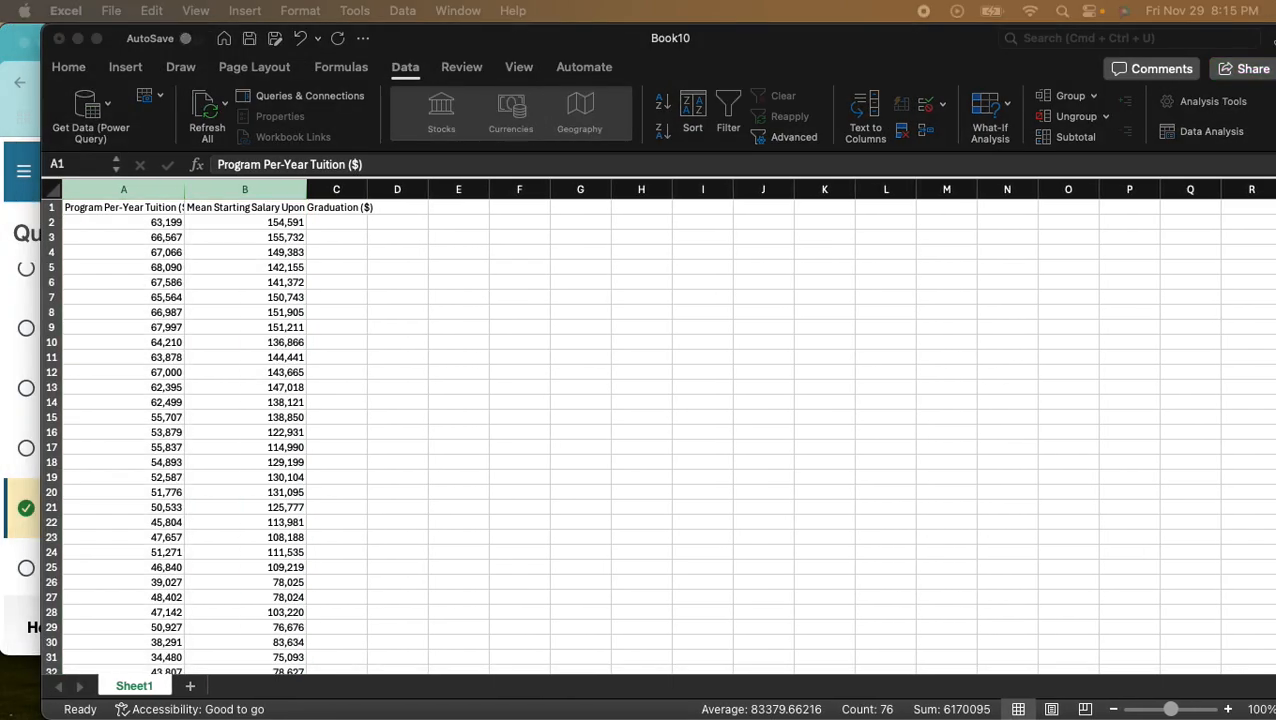
drag(730, 156, 555, 91)
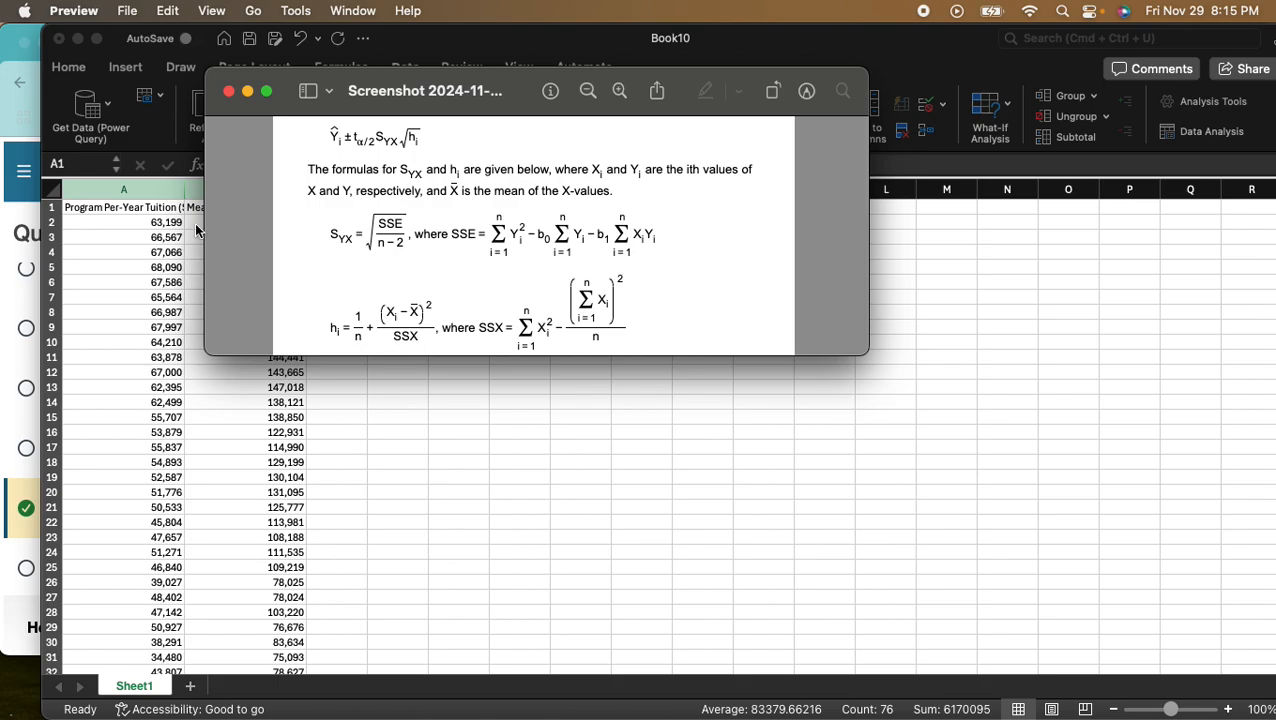
drag(519, 88, 2, 112)
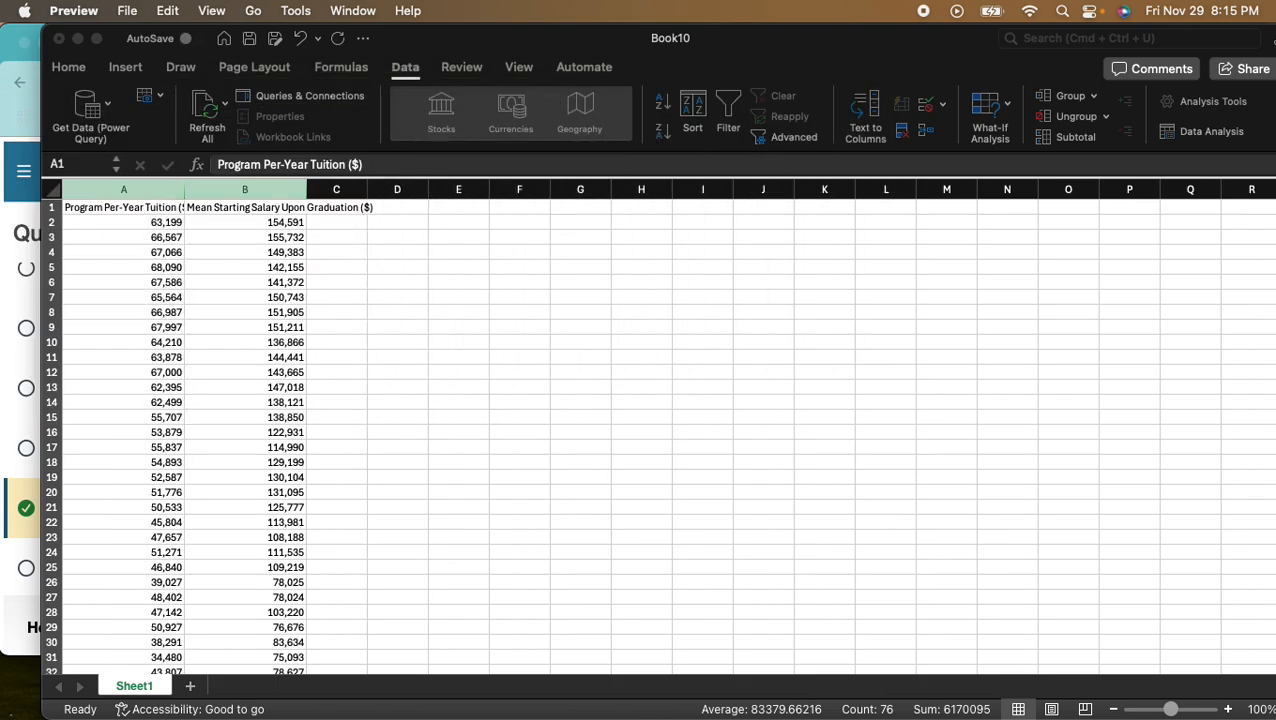
- Switch to Excel, label cell E2 as X and start a formula in F2
click(583, 315)
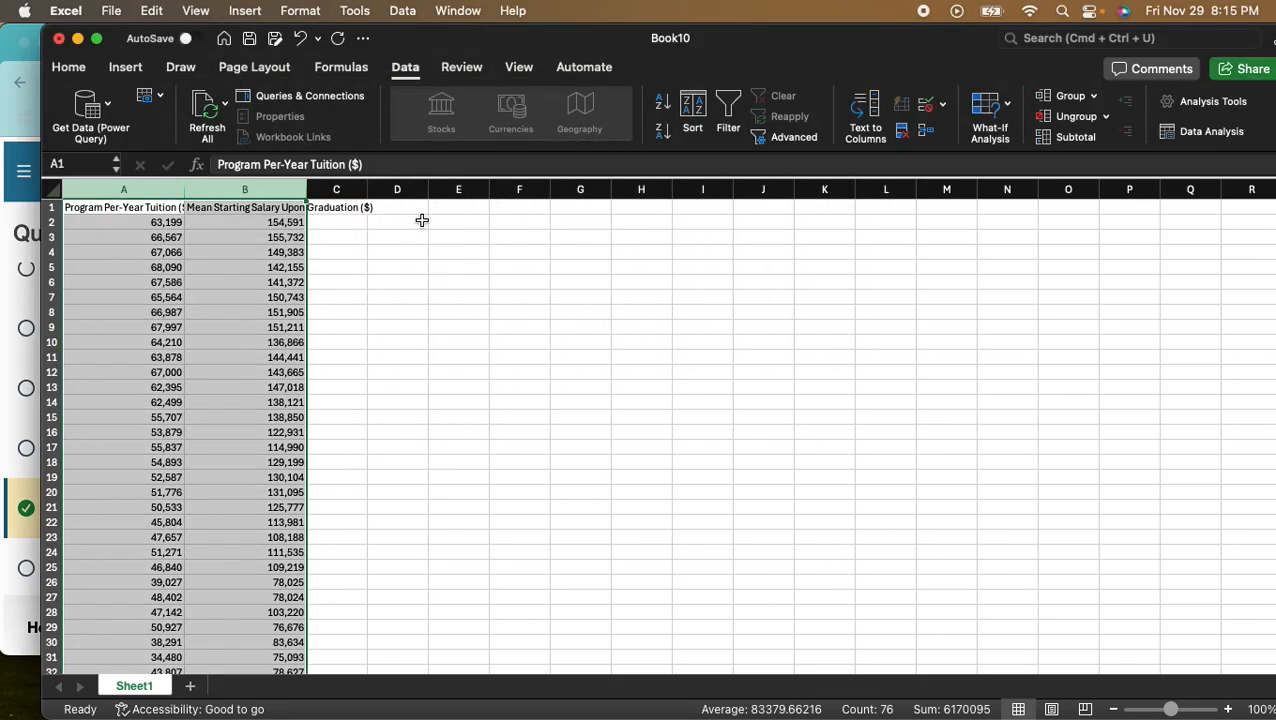
click(467, 212)
click(451, 224)
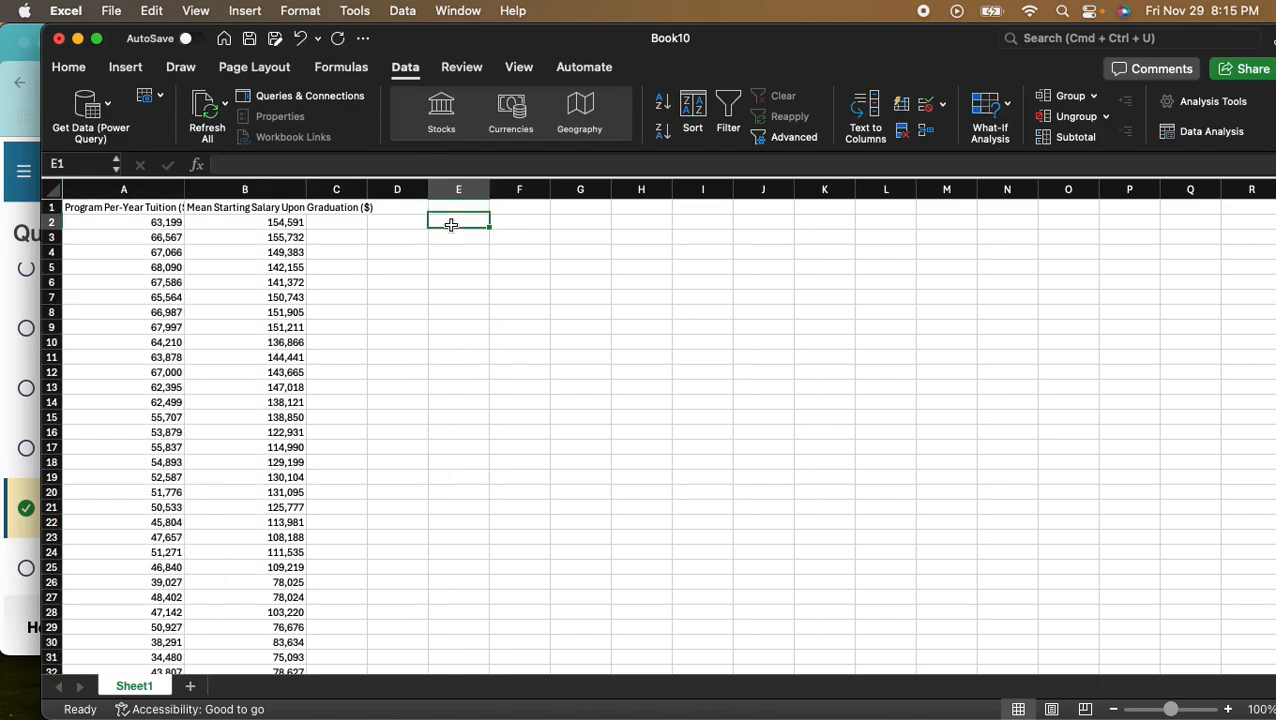
text(x)
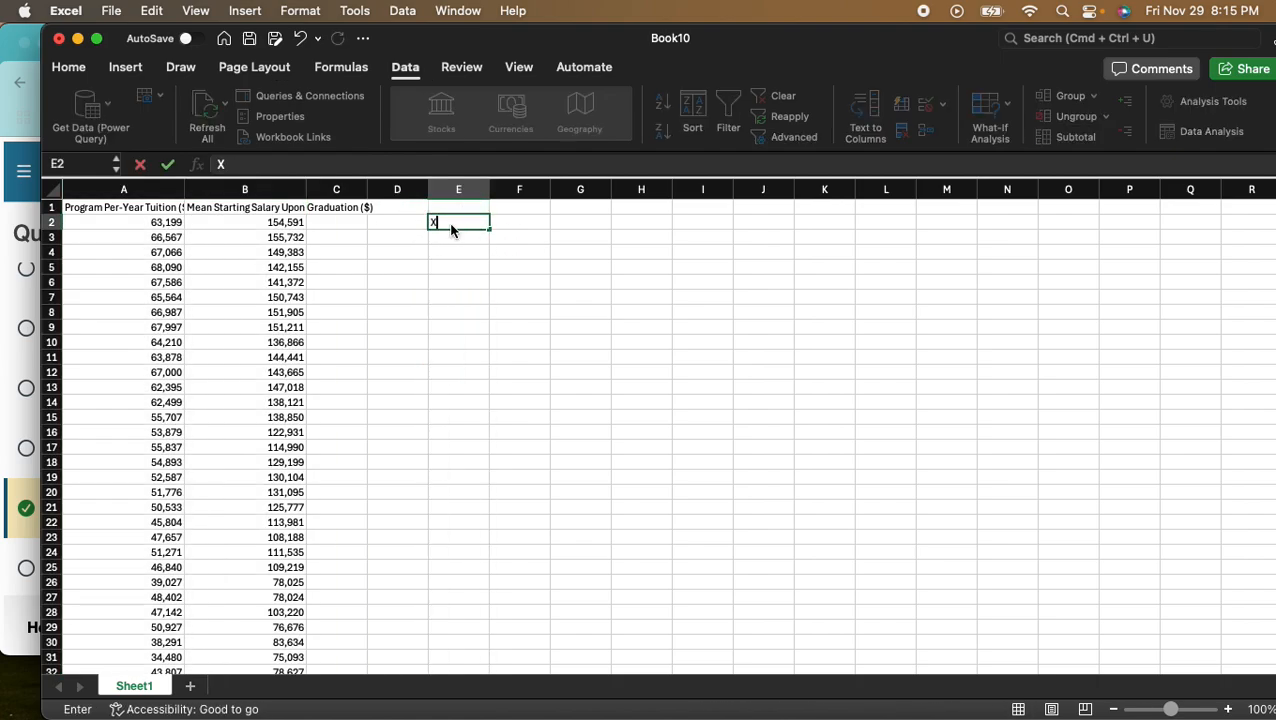
key(Tab)
text(=)
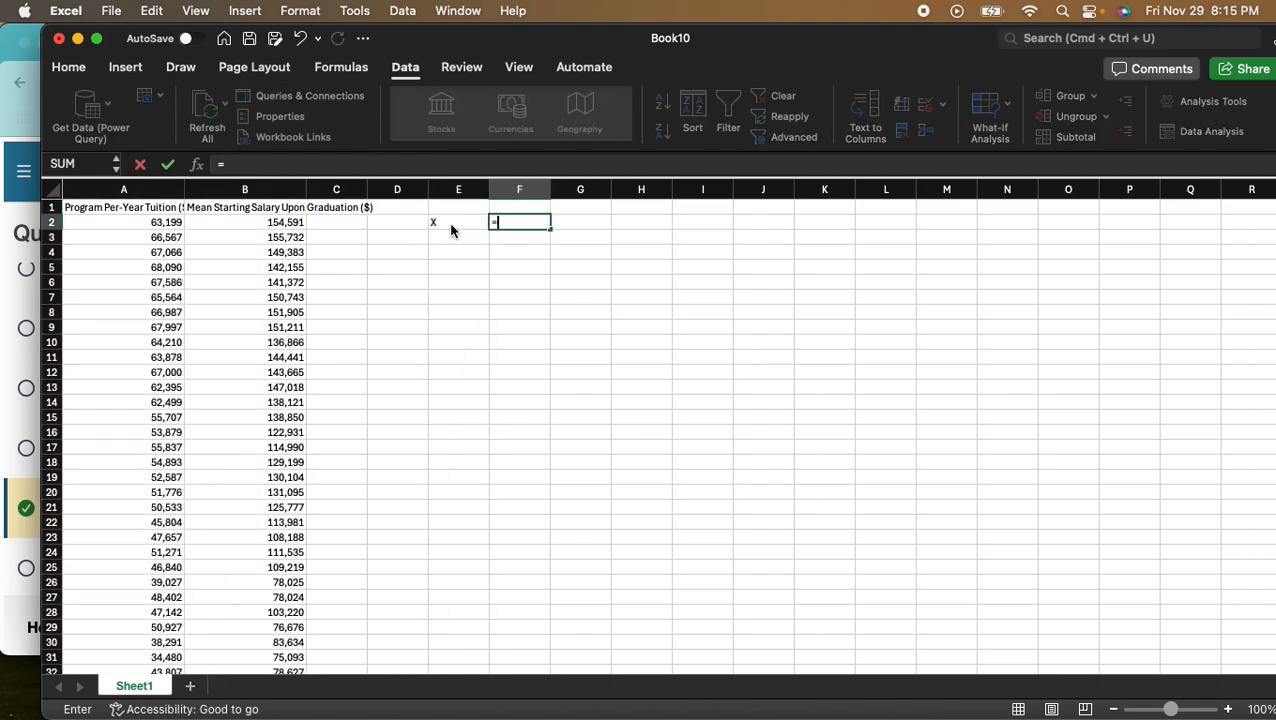
- Switch to Chrome, close the data dialogs, and look up the per-year tuition cost given in part a
drag(779, 32, 636, 392)
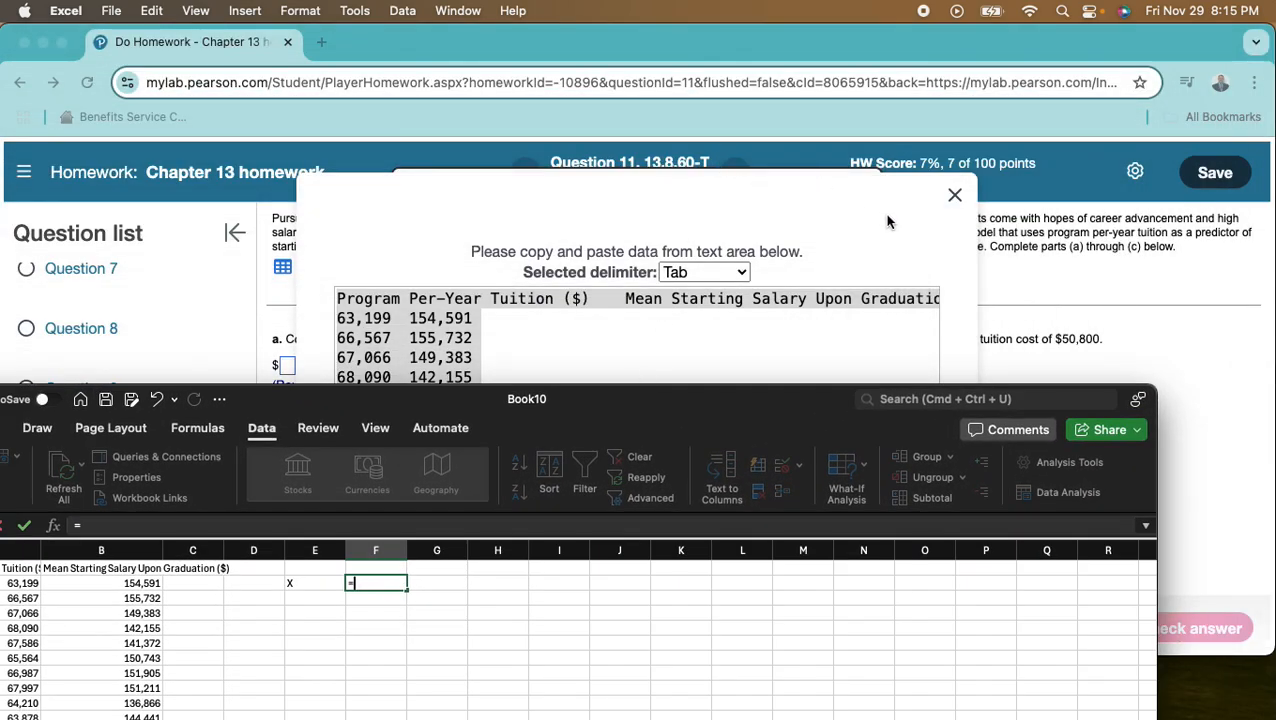
click(982, 173)
click(954, 200)
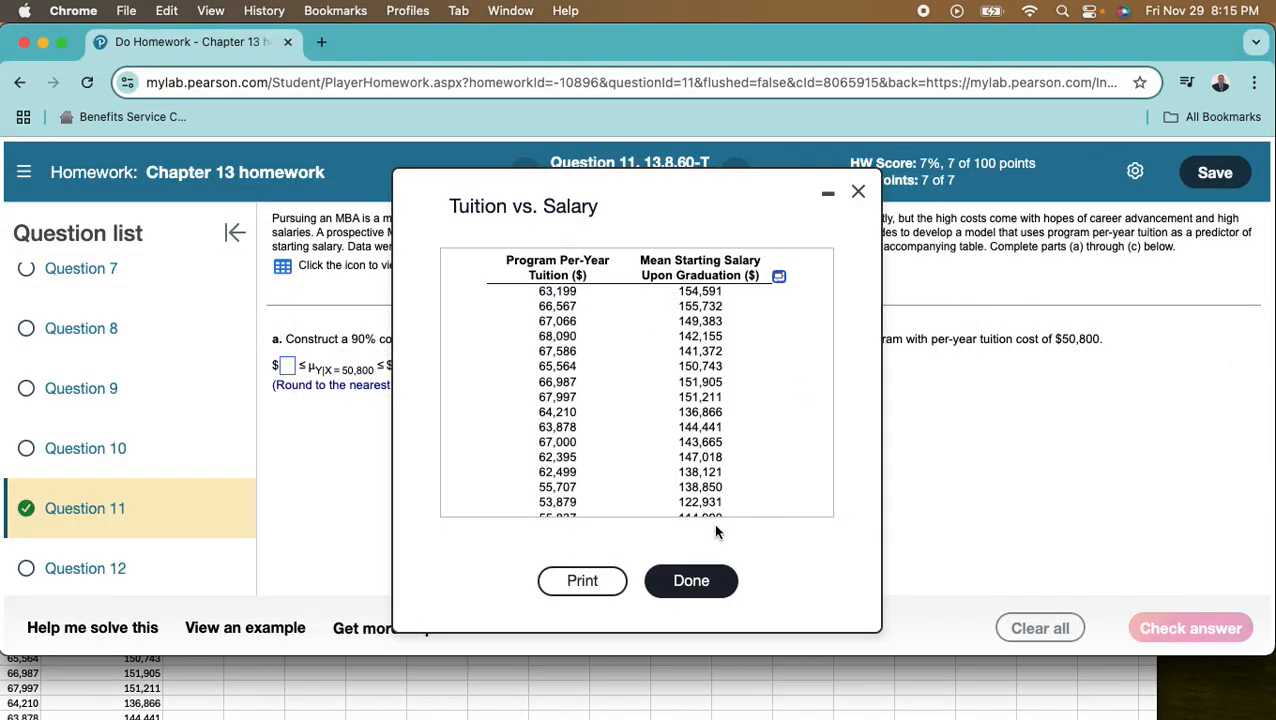
click(718, 588)
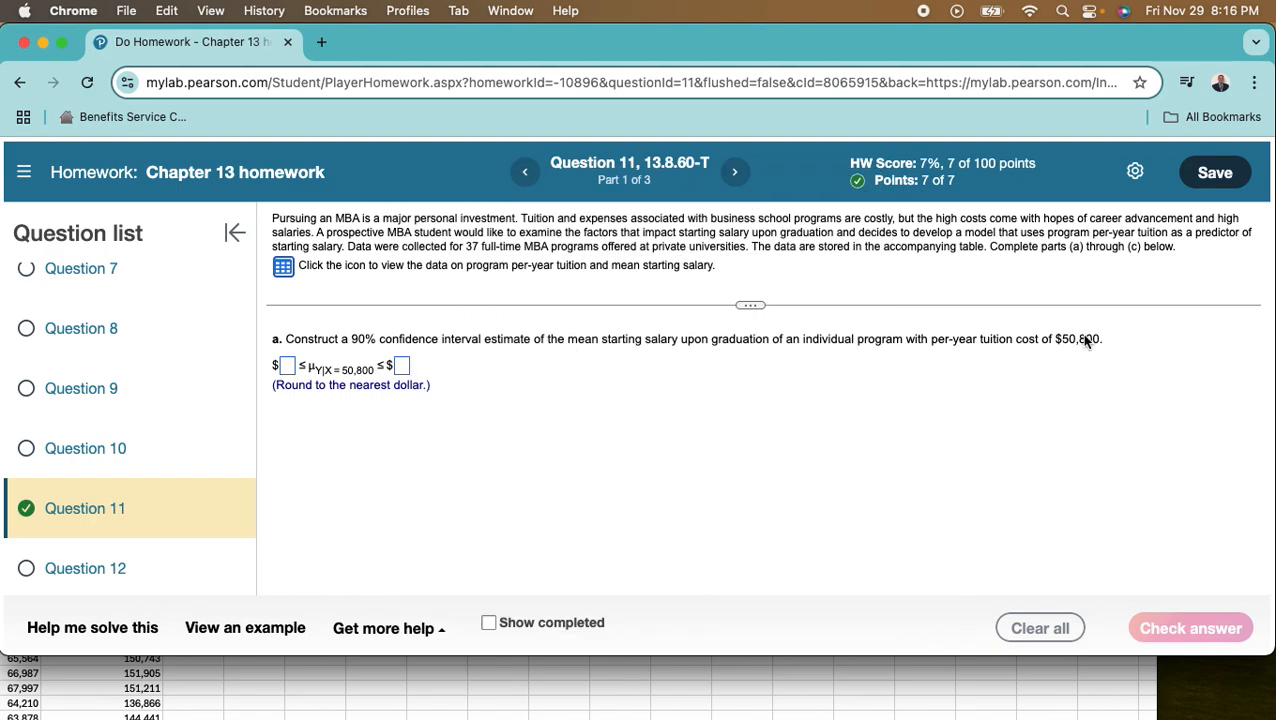
- Switch back to Excel and complete the F2 formula with the X value 50800
click(787, 690)
double_click(615, 427)
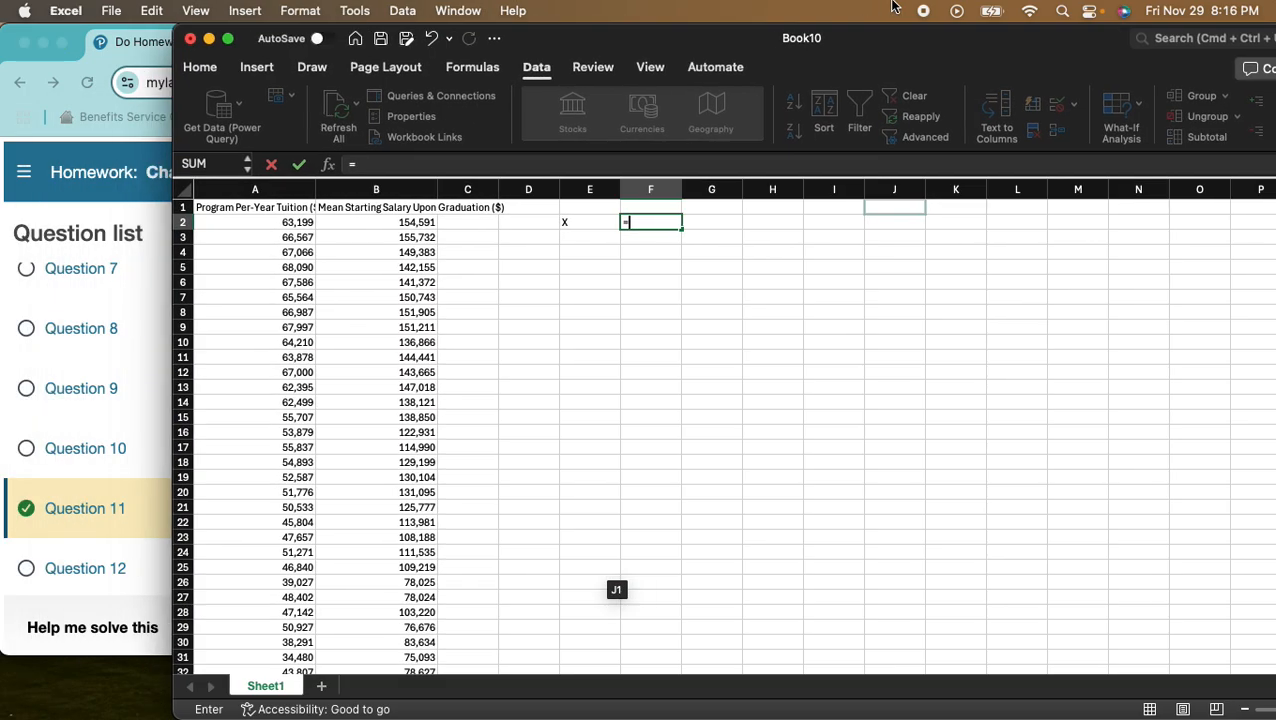
click(492, 220)
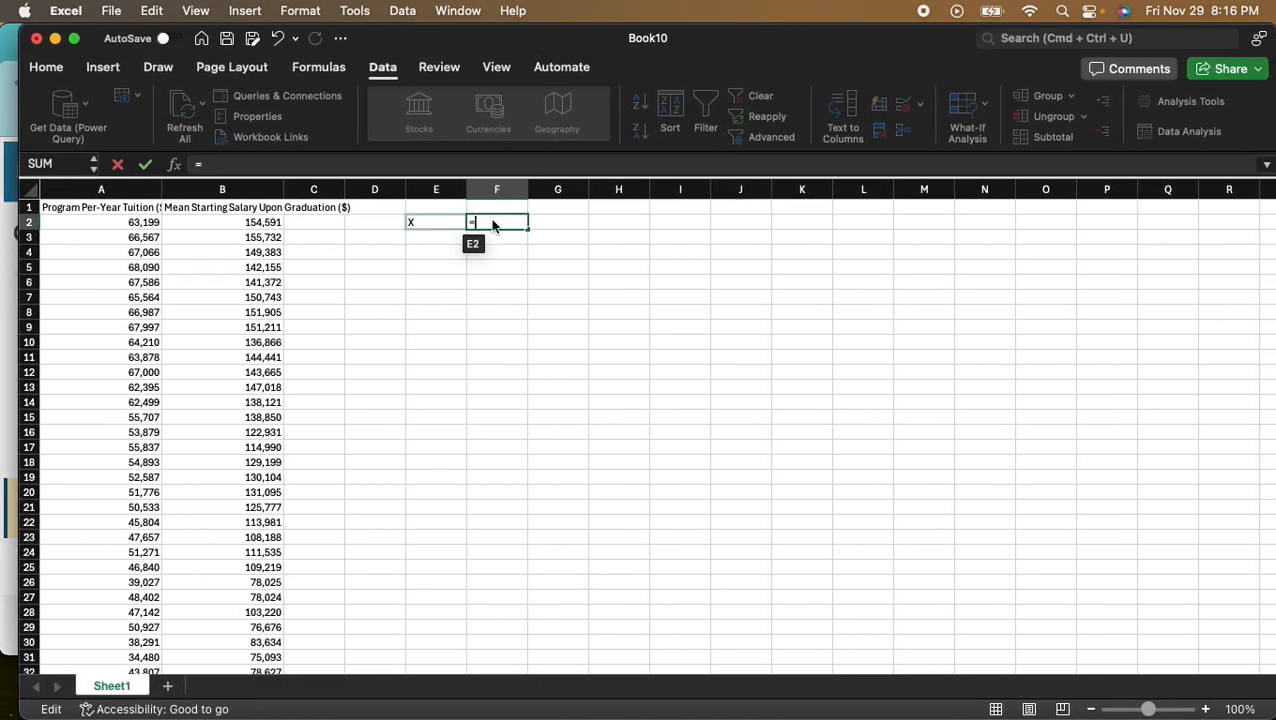
text(50800)
key(Return)
key(Return)
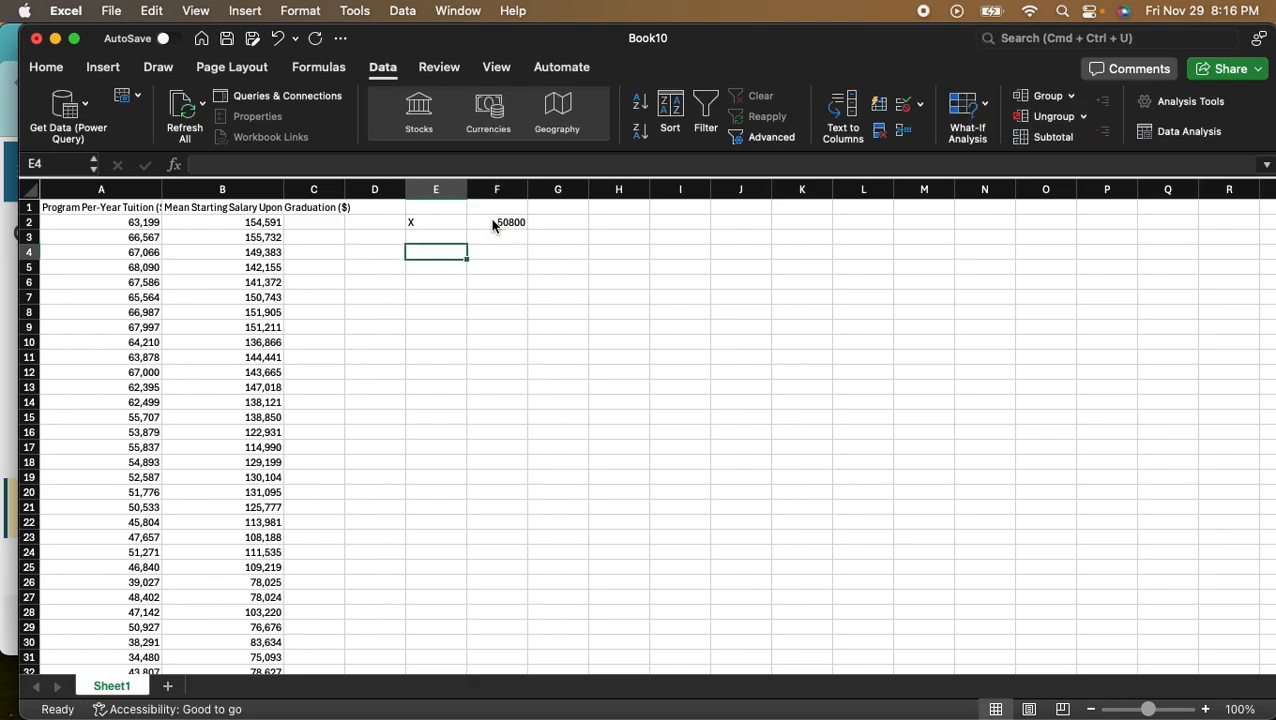
- Label cell E4 as Y hat
text(Y b)
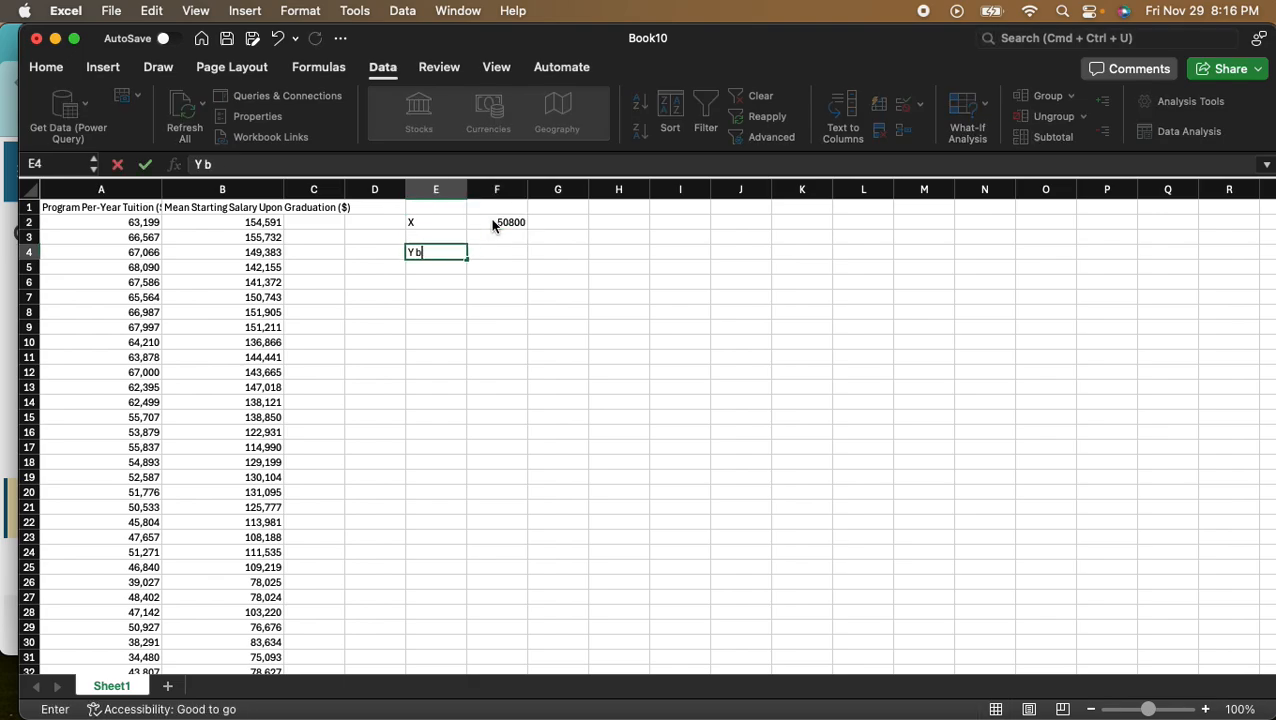
key(BackSpace)
text(hat)
key(Tab)
key(Tab)
key(Tab)
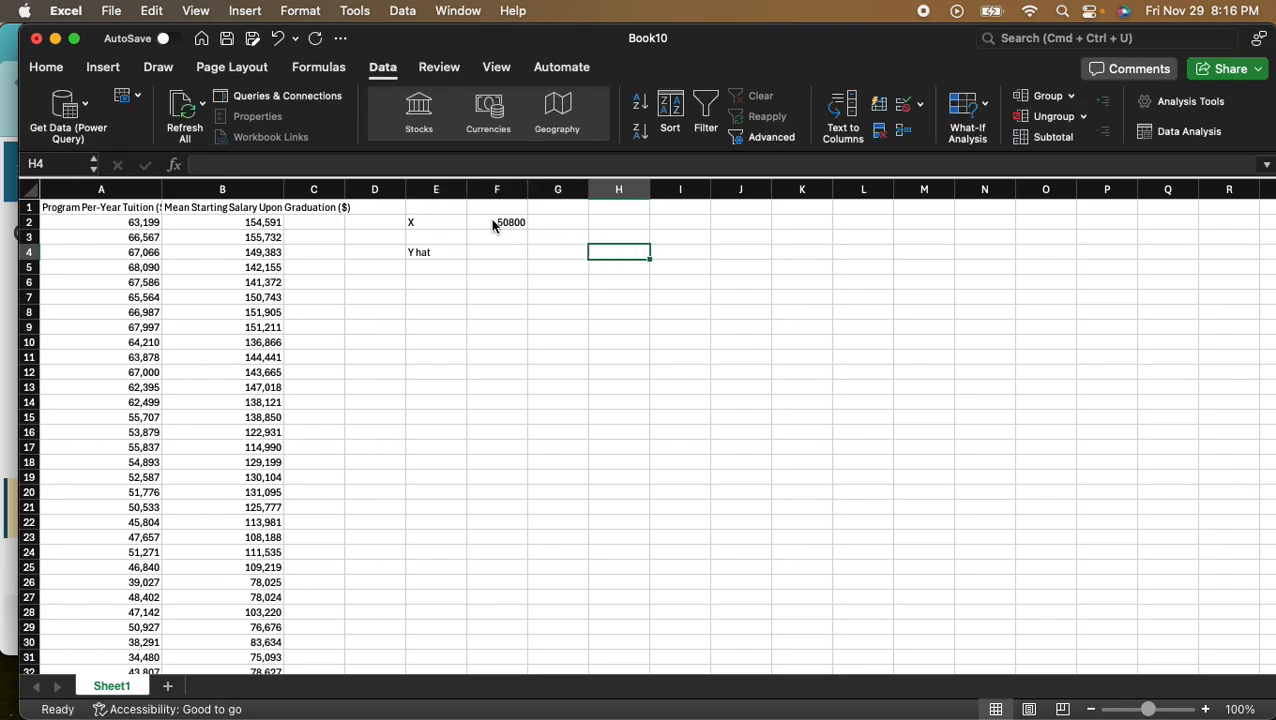
- Enter the regression coefficient labels B0 in cell H2 and B1 in cell H3
key(Up)
text(B)
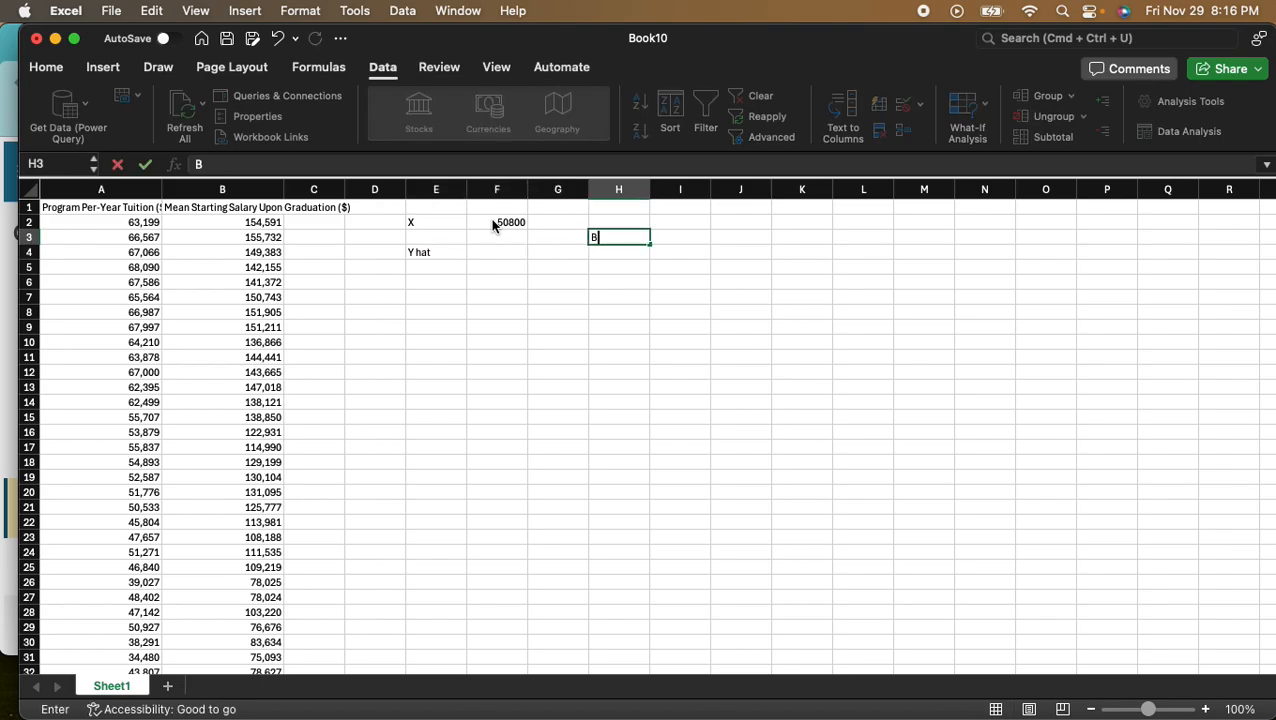
key(BackSpace)
key(Up)
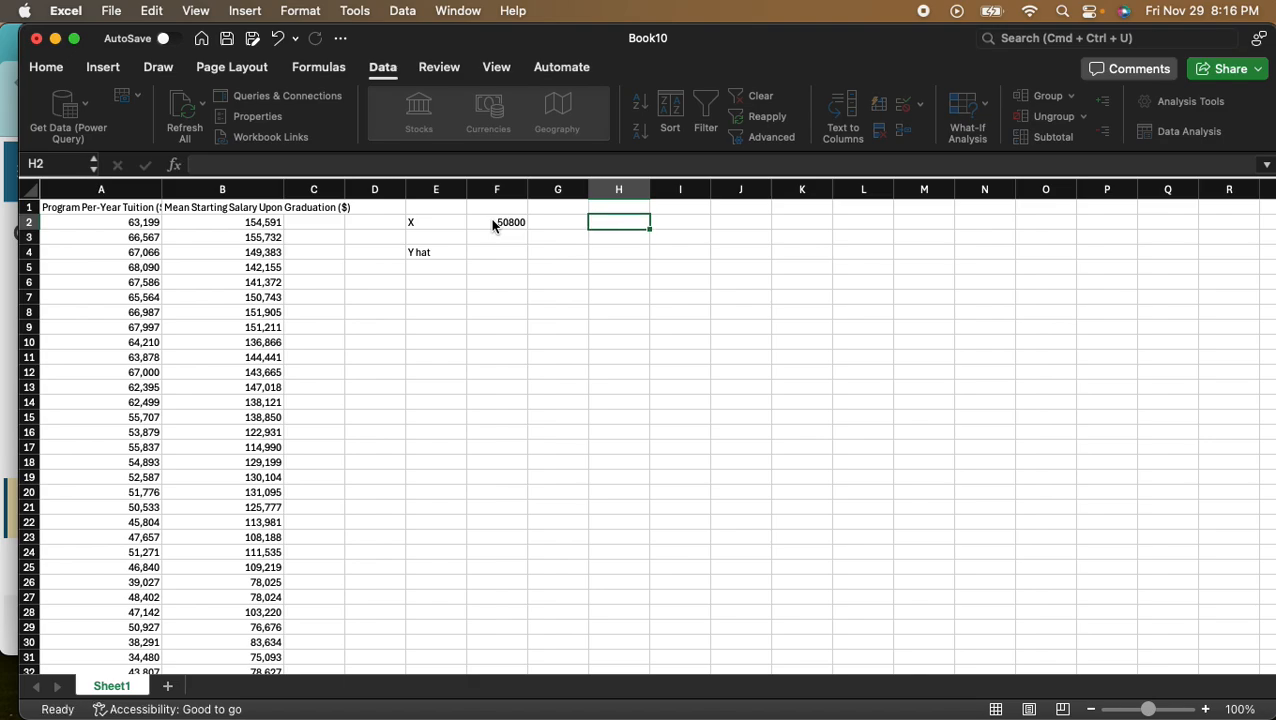
text(B0)
key(Return)
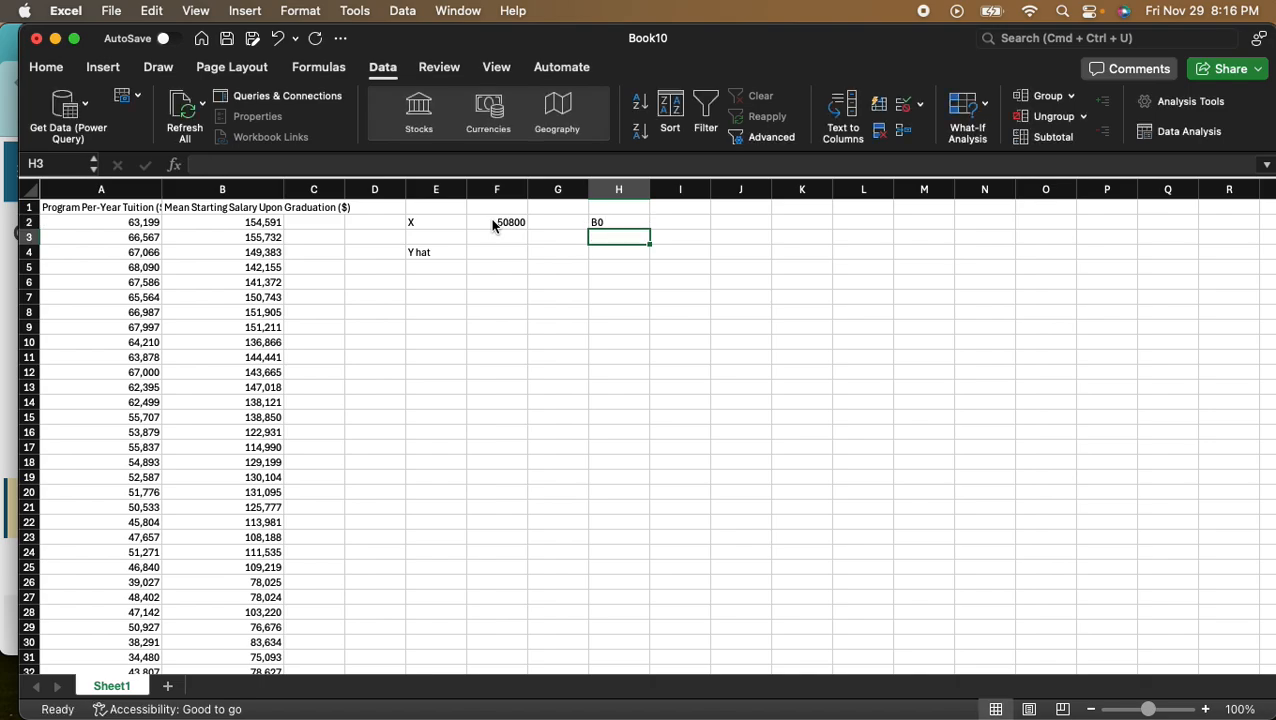
text(B0)
key(BackSpace)
text(1)
key(Return)
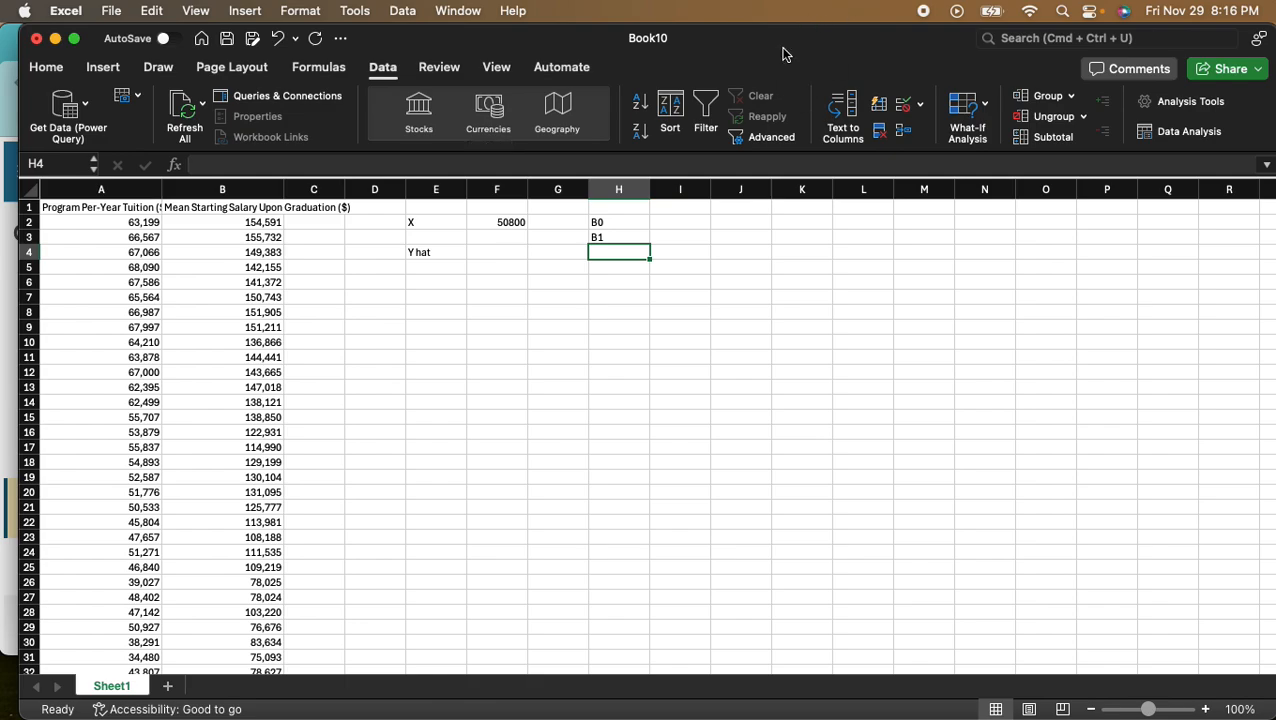
- Open the Regression tool of Excel's Data Analysis
drag(781, 38, 762, 38)
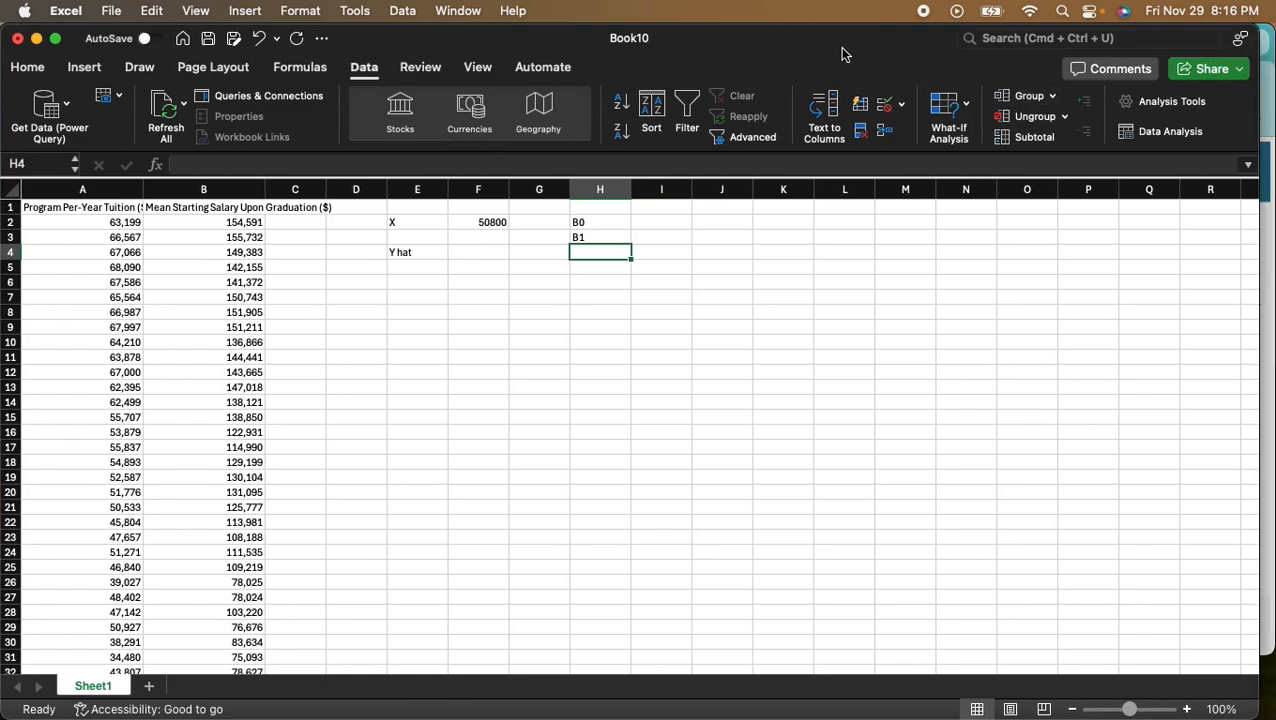
click(1165, 131)
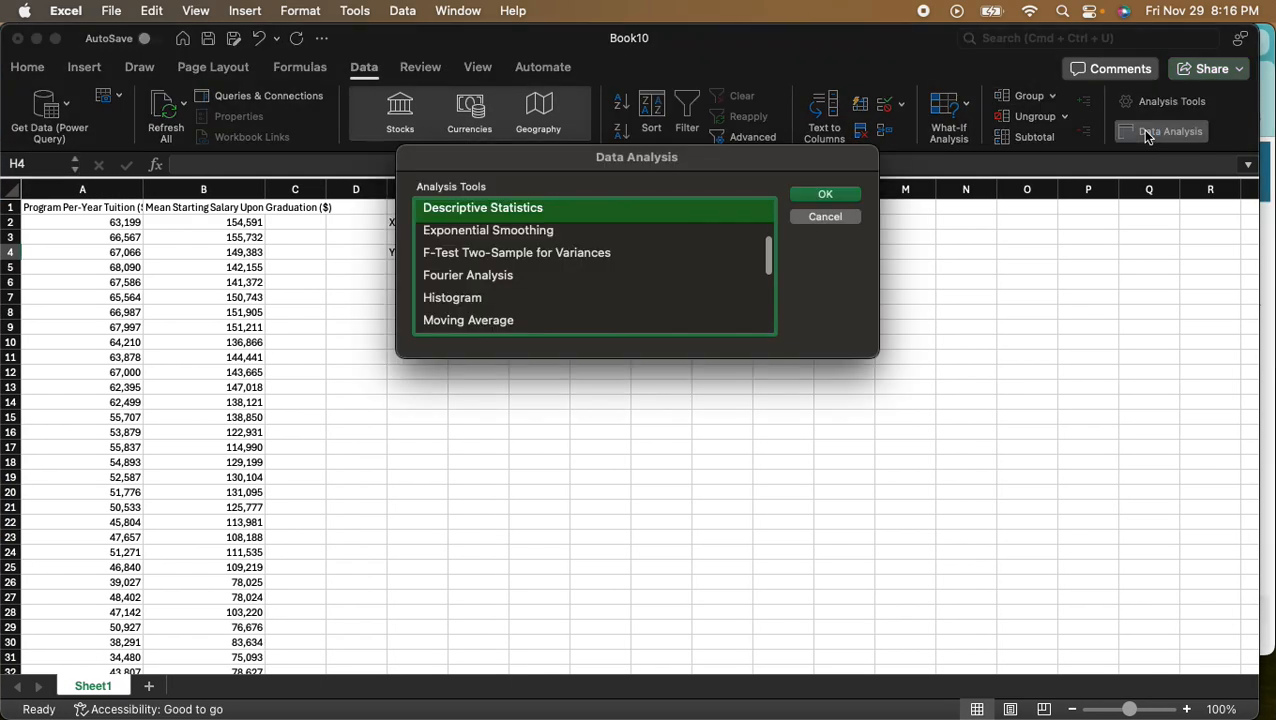
scroll(650, 243, down, 8)
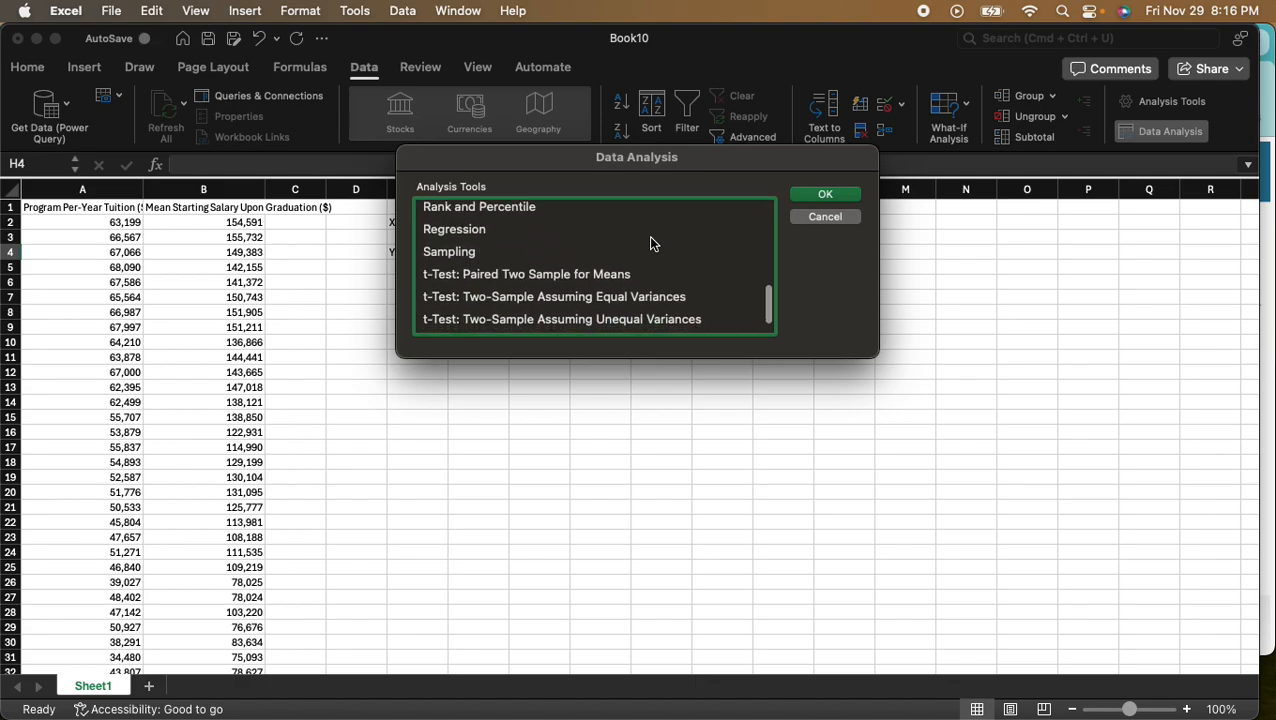
click(469, 219)
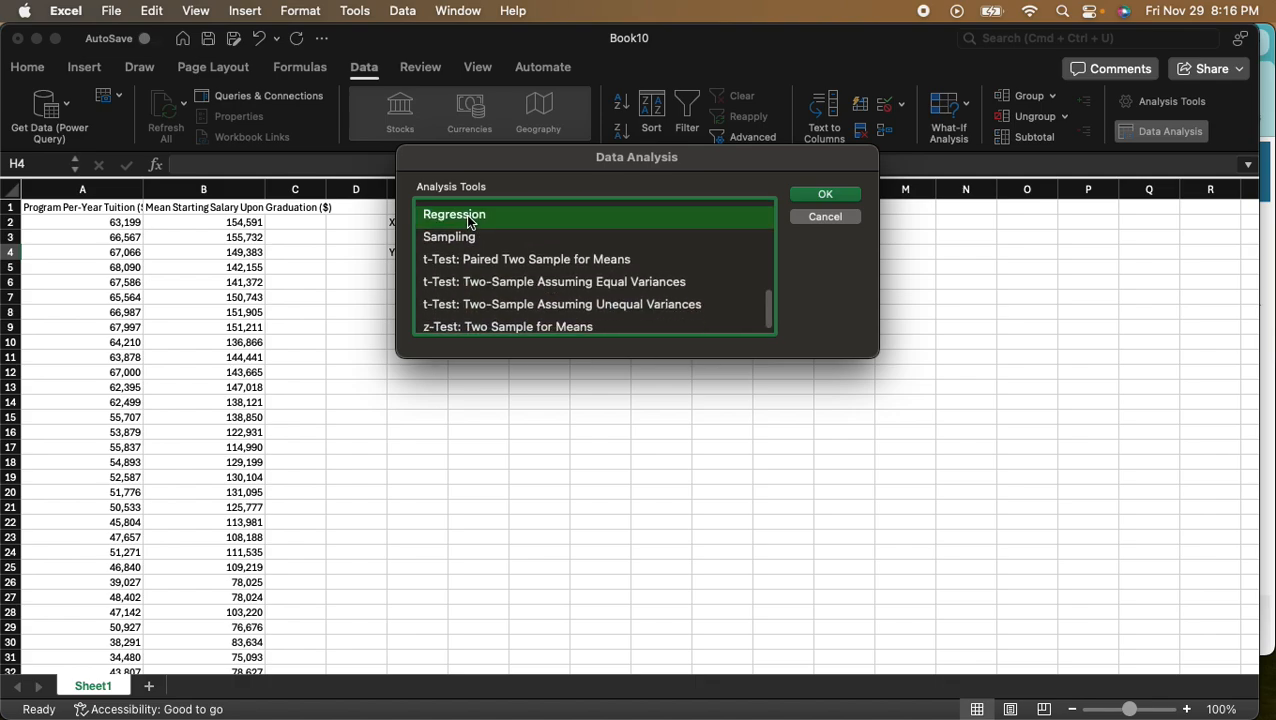
click(836, 196)
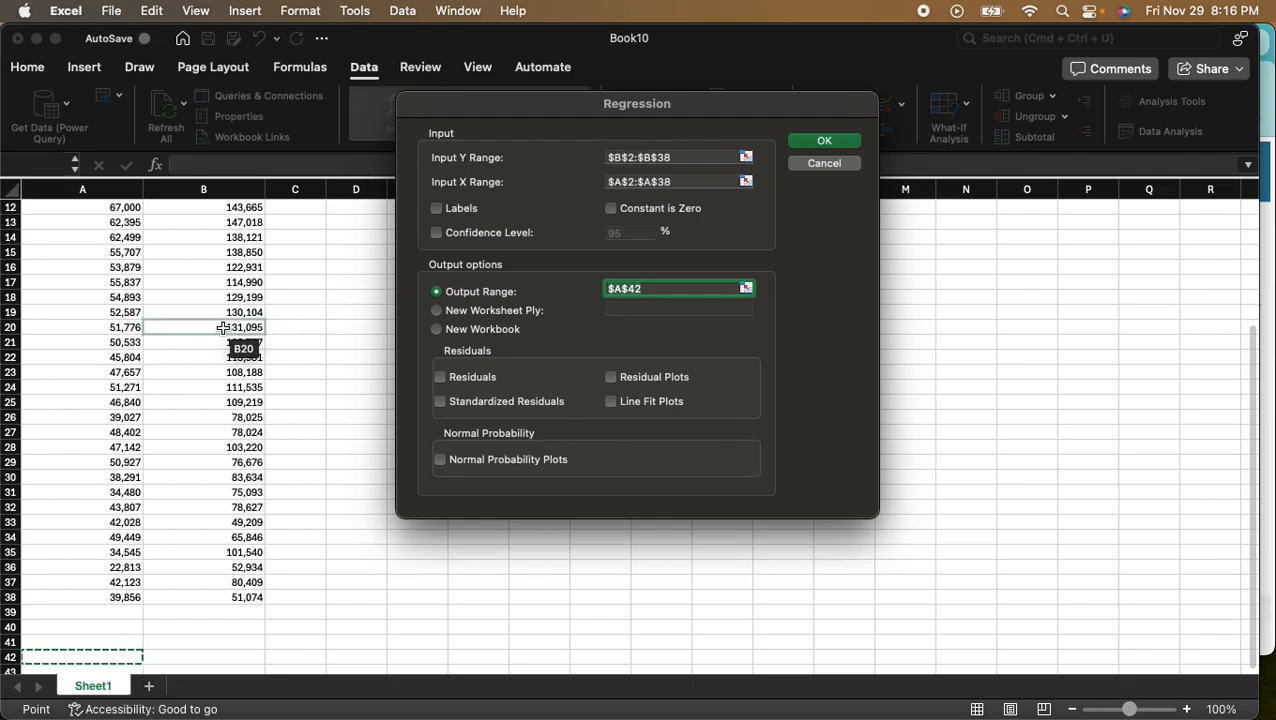
- Clear the existing Input Y Range and Input X Range in the Regression settings
click(683, 158)
key(BackSpace)
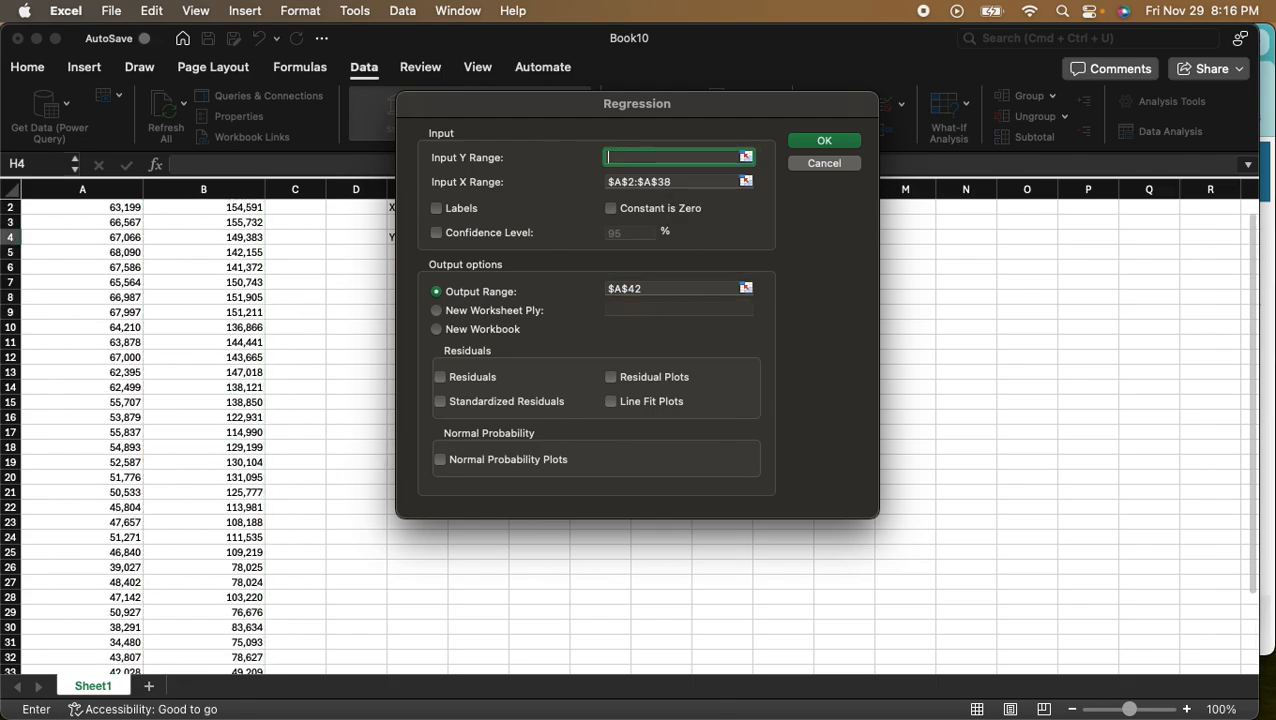
click(690, 181)
text($)
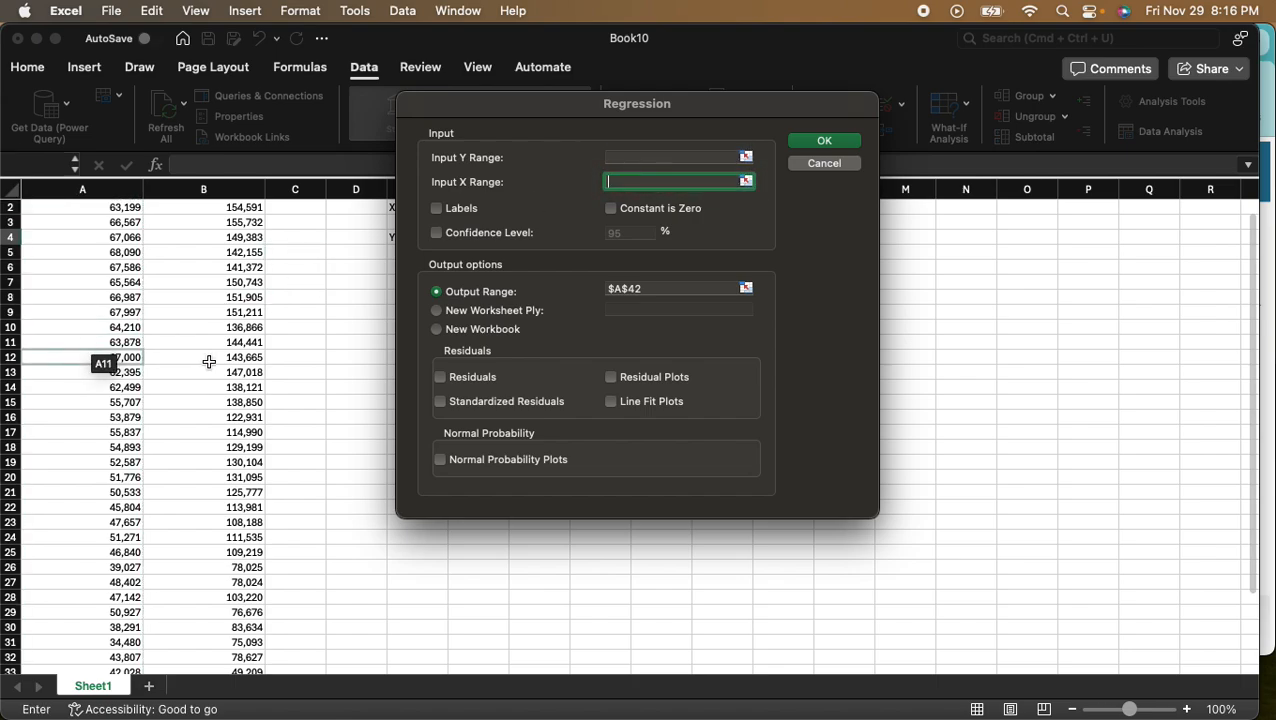
- Set the regression's Input Y Range to the mean starting salary data, $B$2:$B$38
click(632, 157)
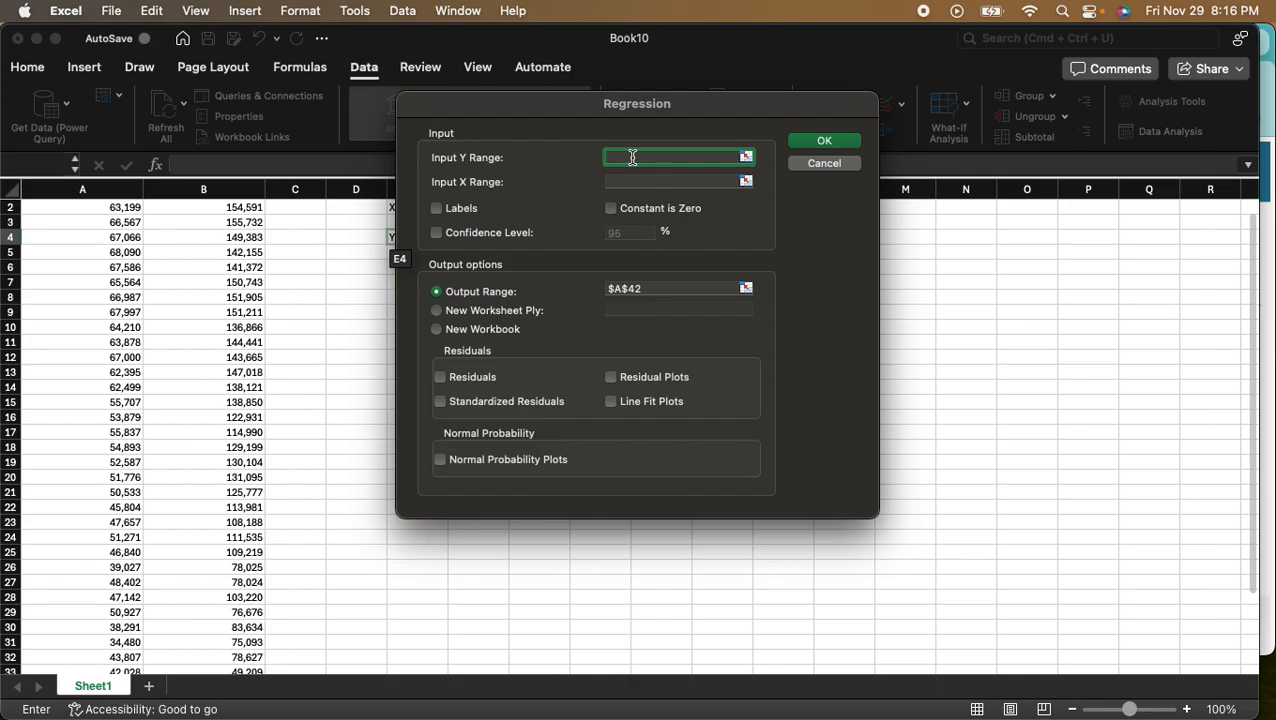
text($H$3)
key(BackSpace)
key(BackSpace)
scroll(140, 335, up, 1)
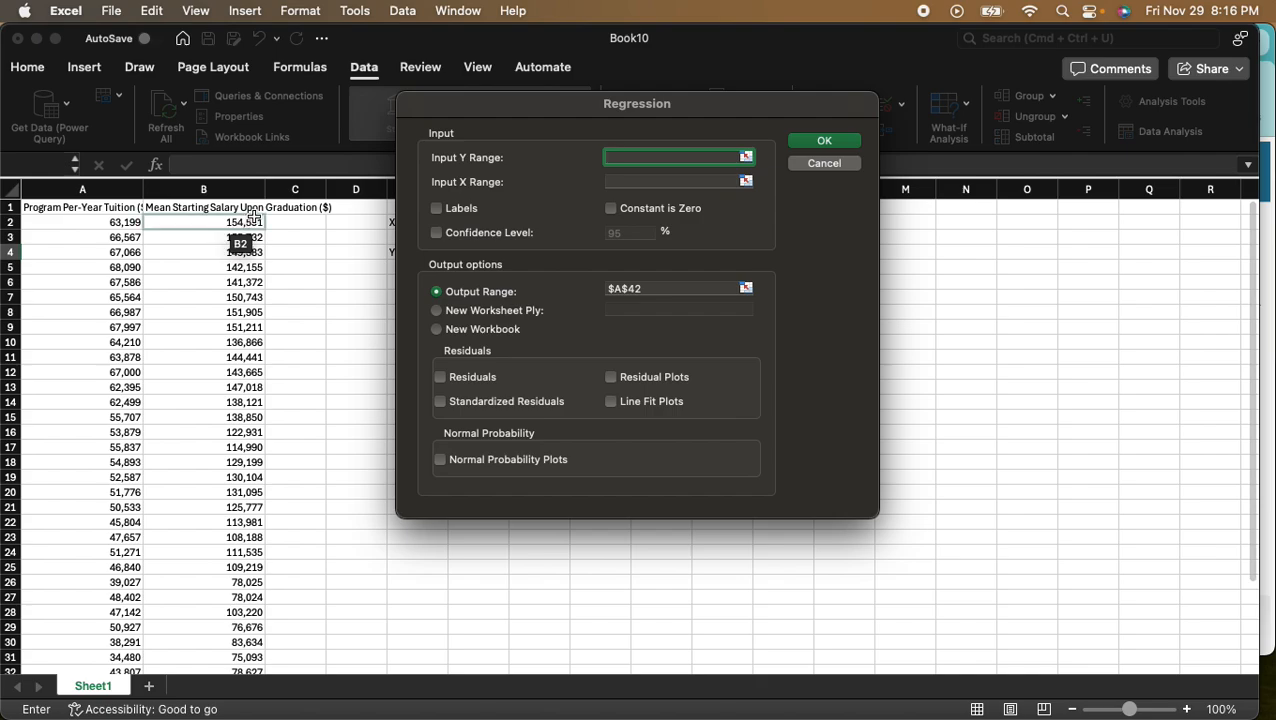
drag(248, 220, 246, 641)
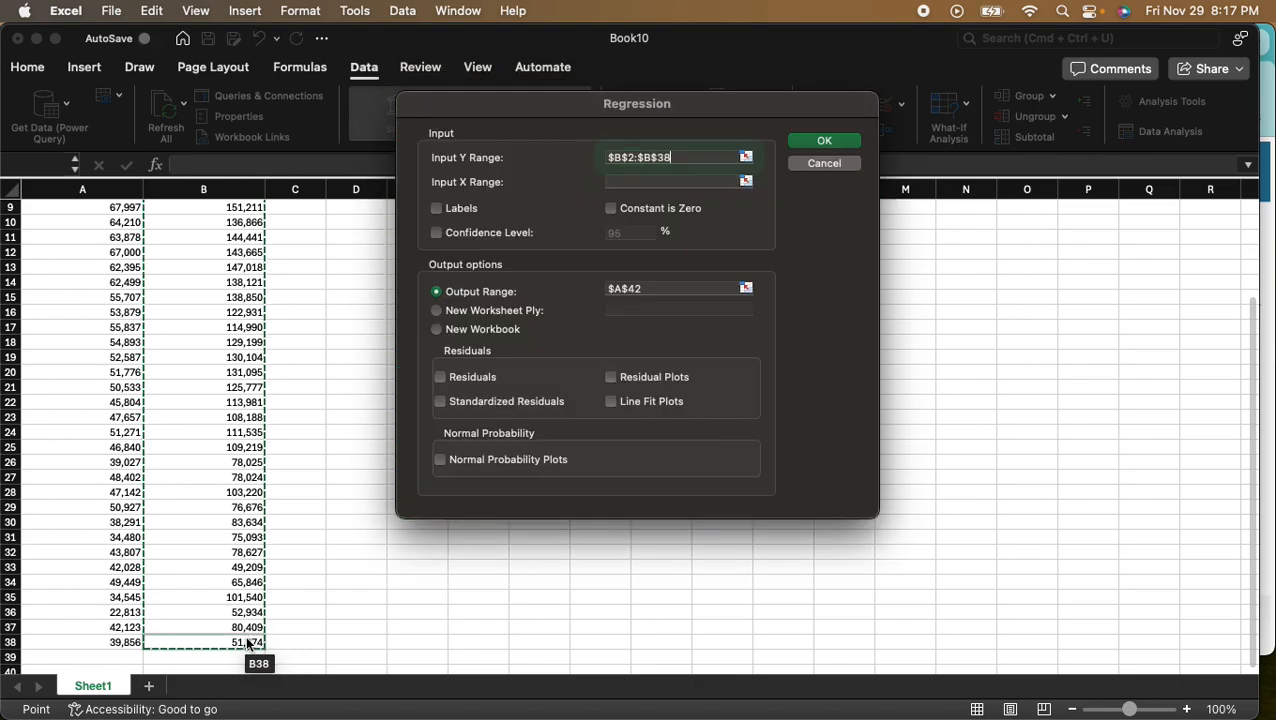
- Set the regression's Input X Range to the per-year tuition data, $A$2:$A$38
click(629, 180)
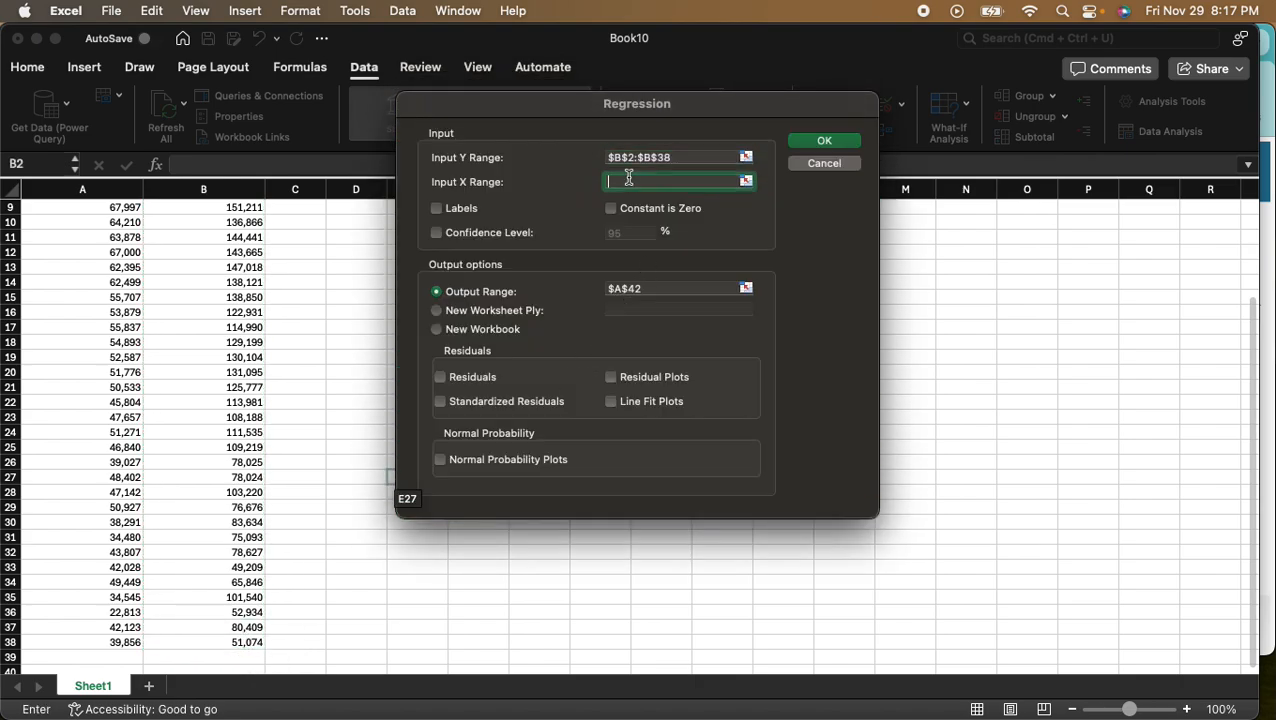
text(=)
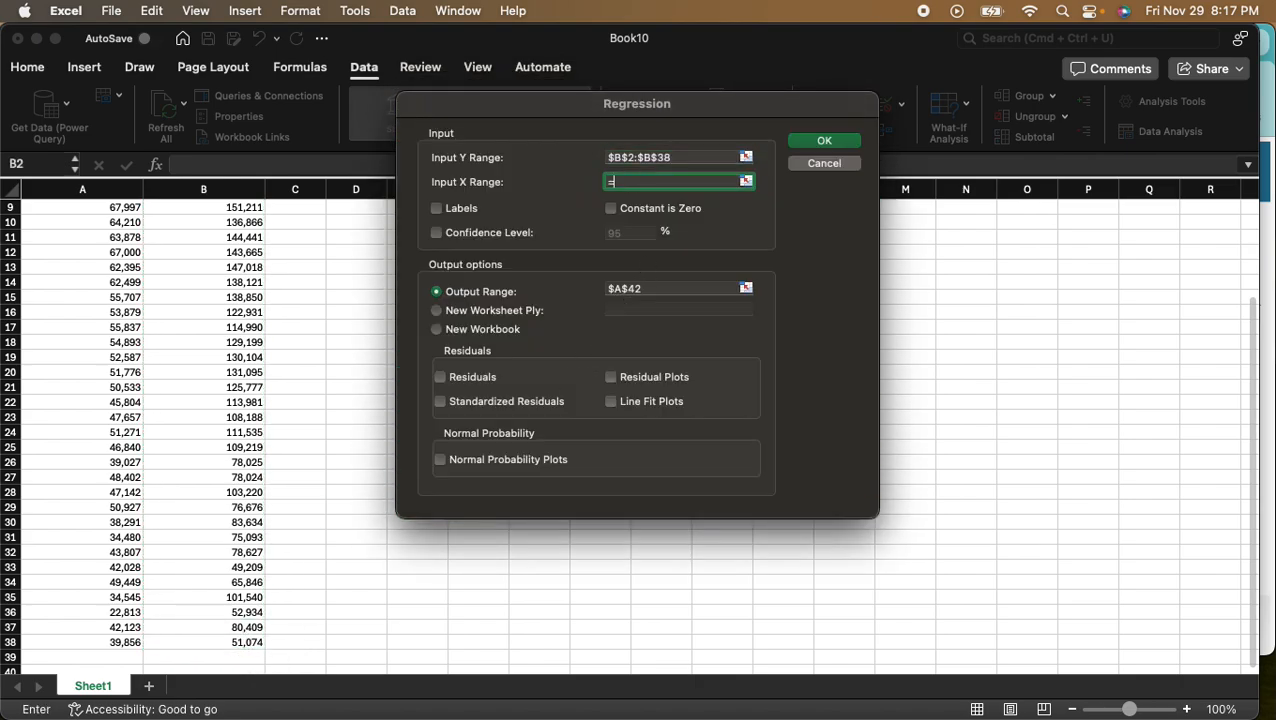
scroll(115, 260, up, 4)
drag(100, 222, 130, 648)
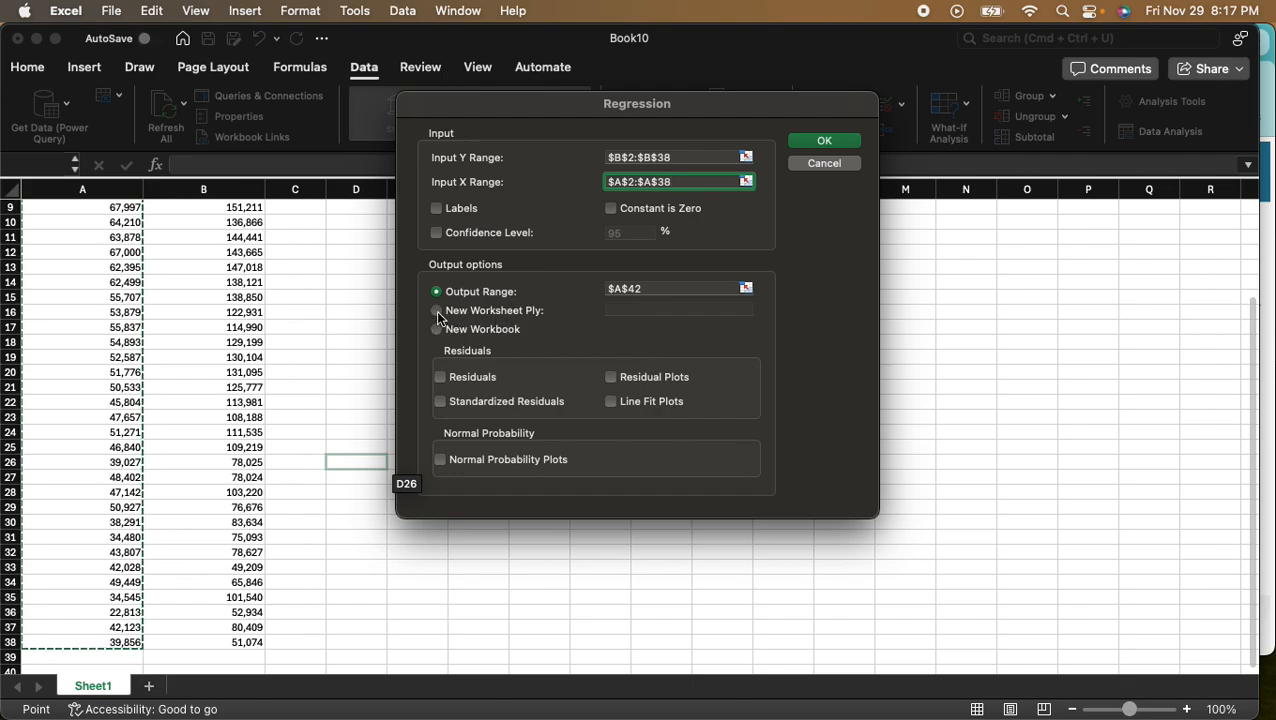
- Reselect cell A42 as the regression's output range and run the analysis
scroll(170, 372, down, 4)
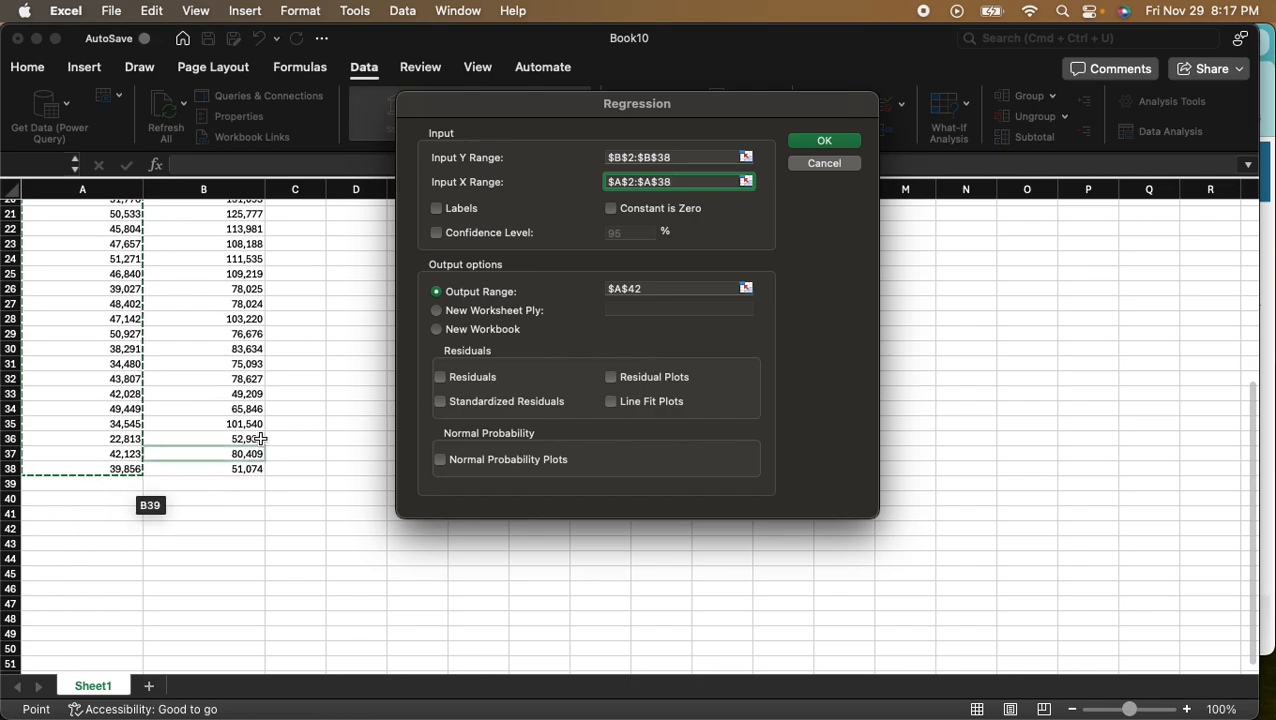
click(682, 288)
key(BackSpace)
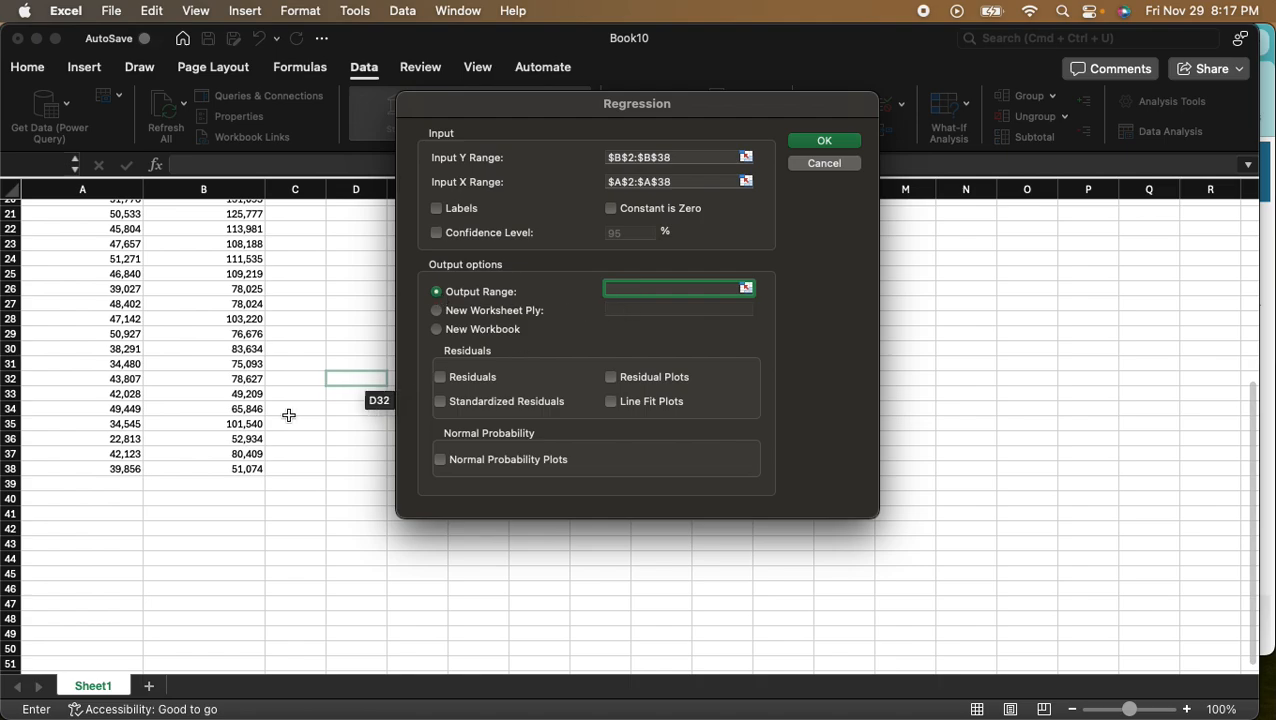
click(102, 532)
click(823, 145)
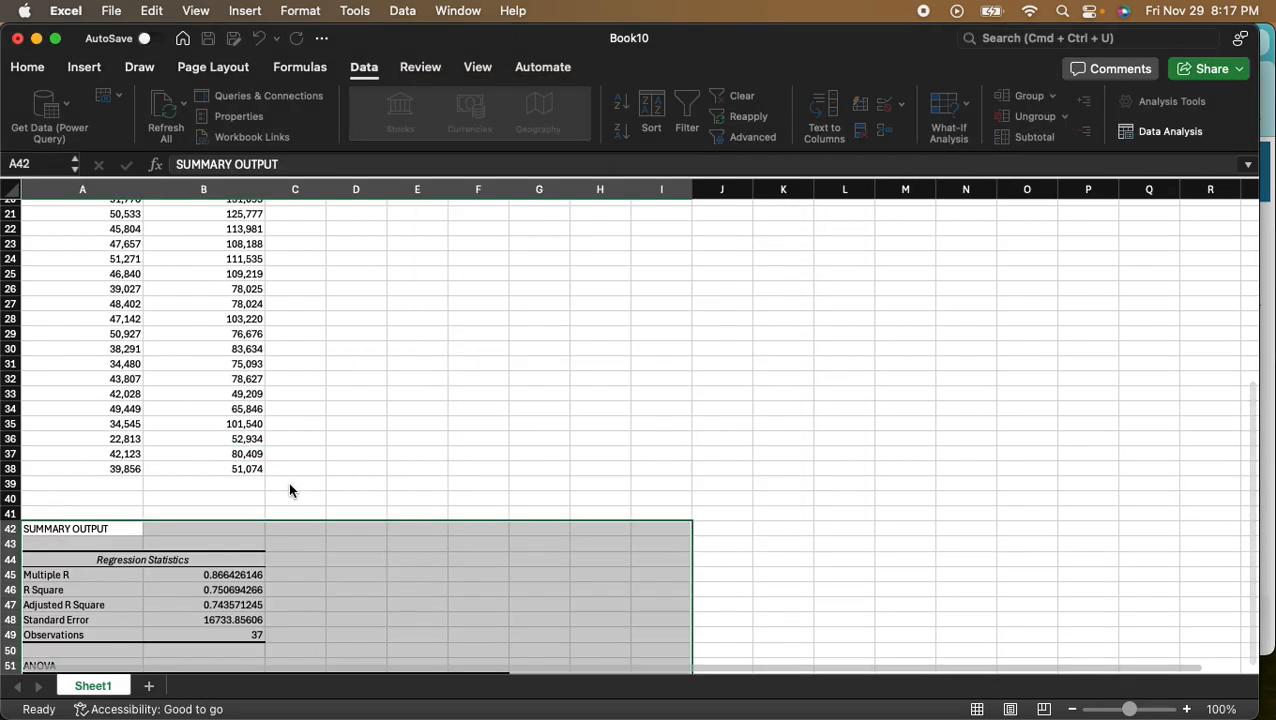
- Link cell I2, beside the B0 label, to the intercept coefficient with the formula =B58
scroll(339, 455, down, 4)
scroll(338, 458, down, 3)
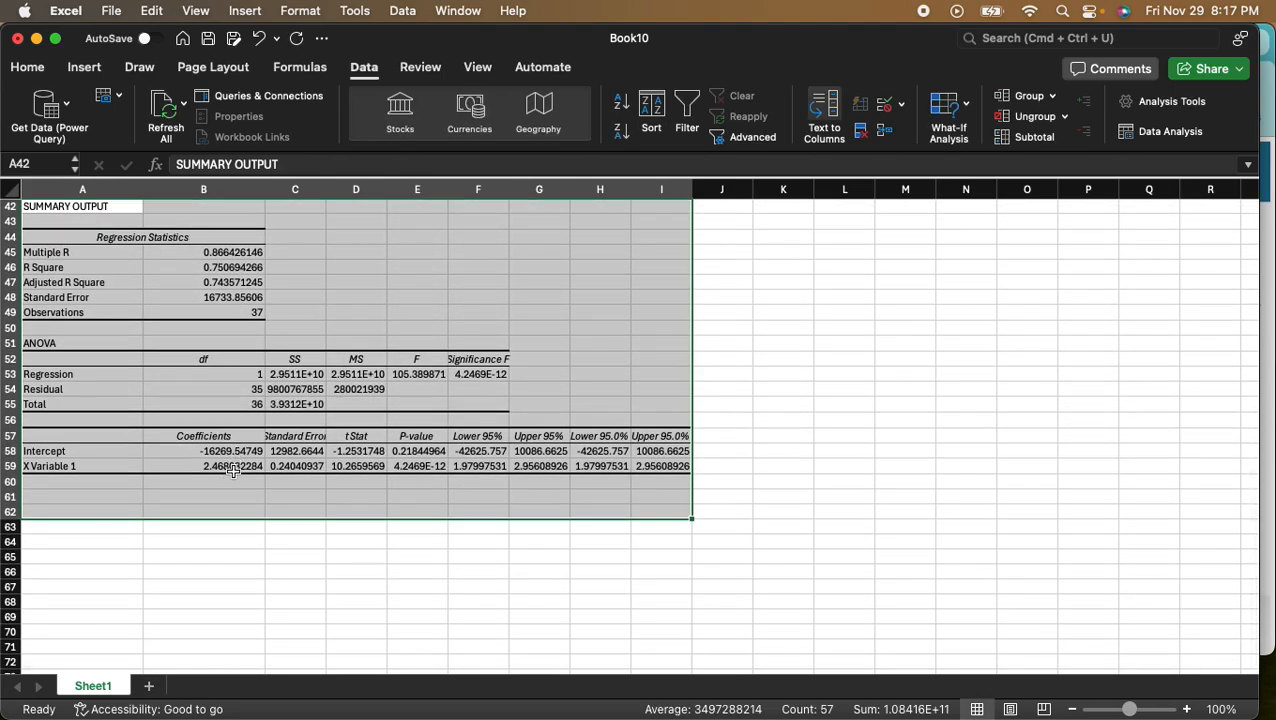
scroll(232, 470, up, 12)
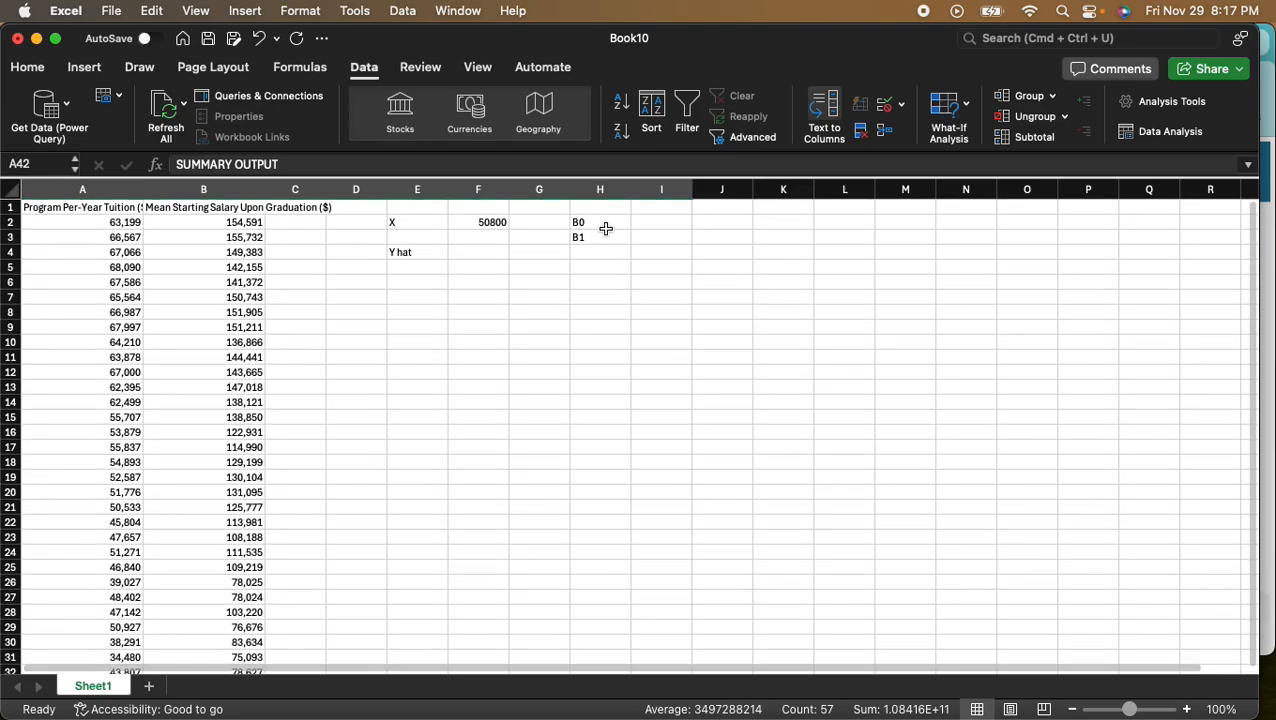
click(659, 226)
text(=)
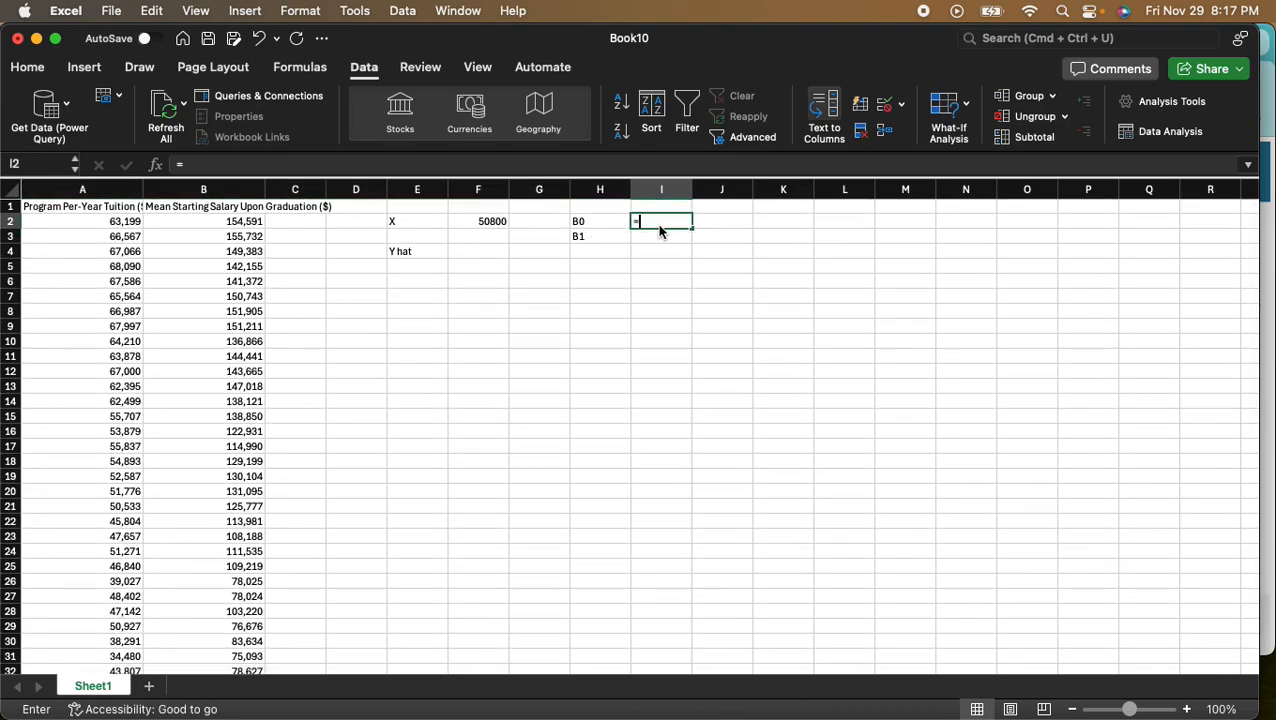
scroll(125, 400, down, 12)
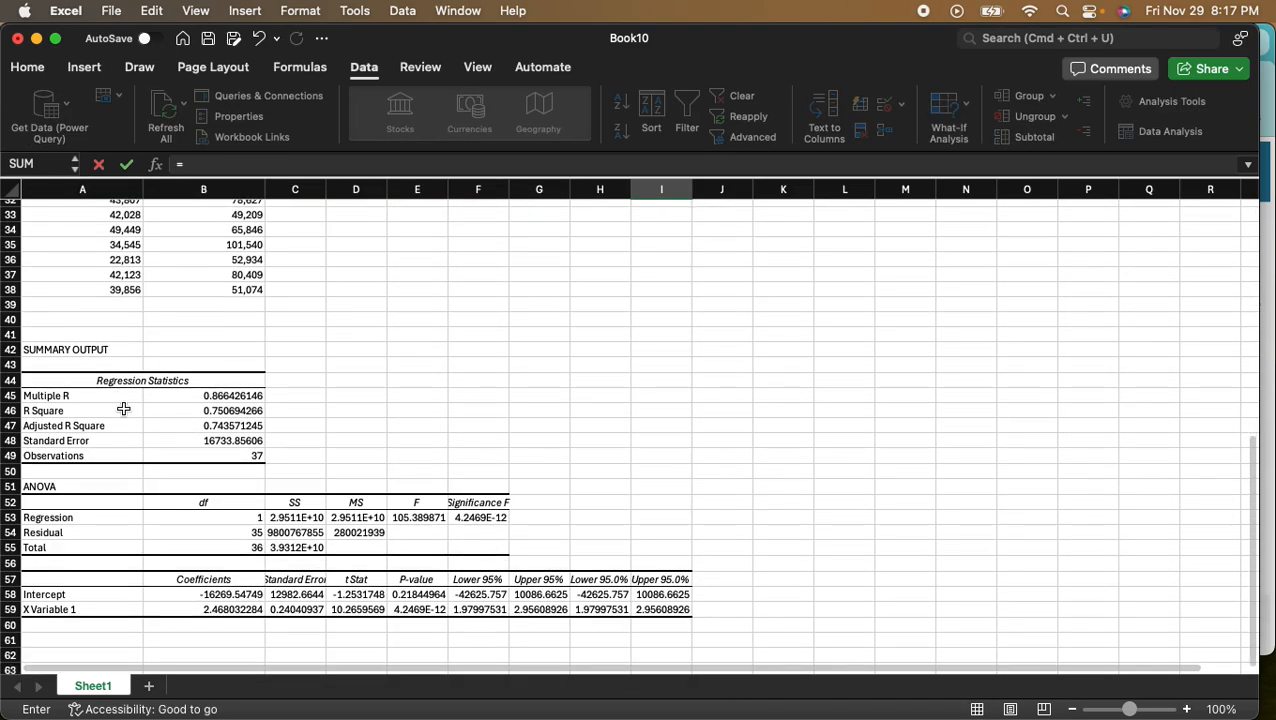
scroll(123, 409, down, 1)
click(238, 374)
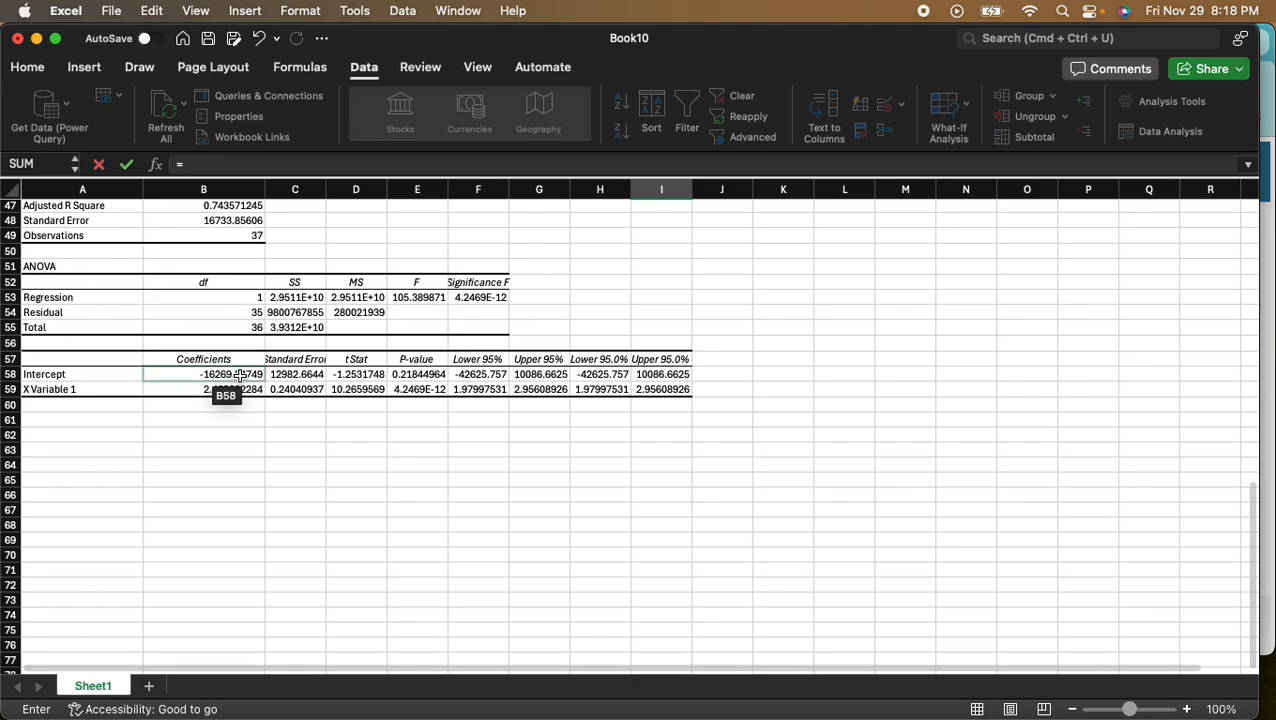
key(Return)
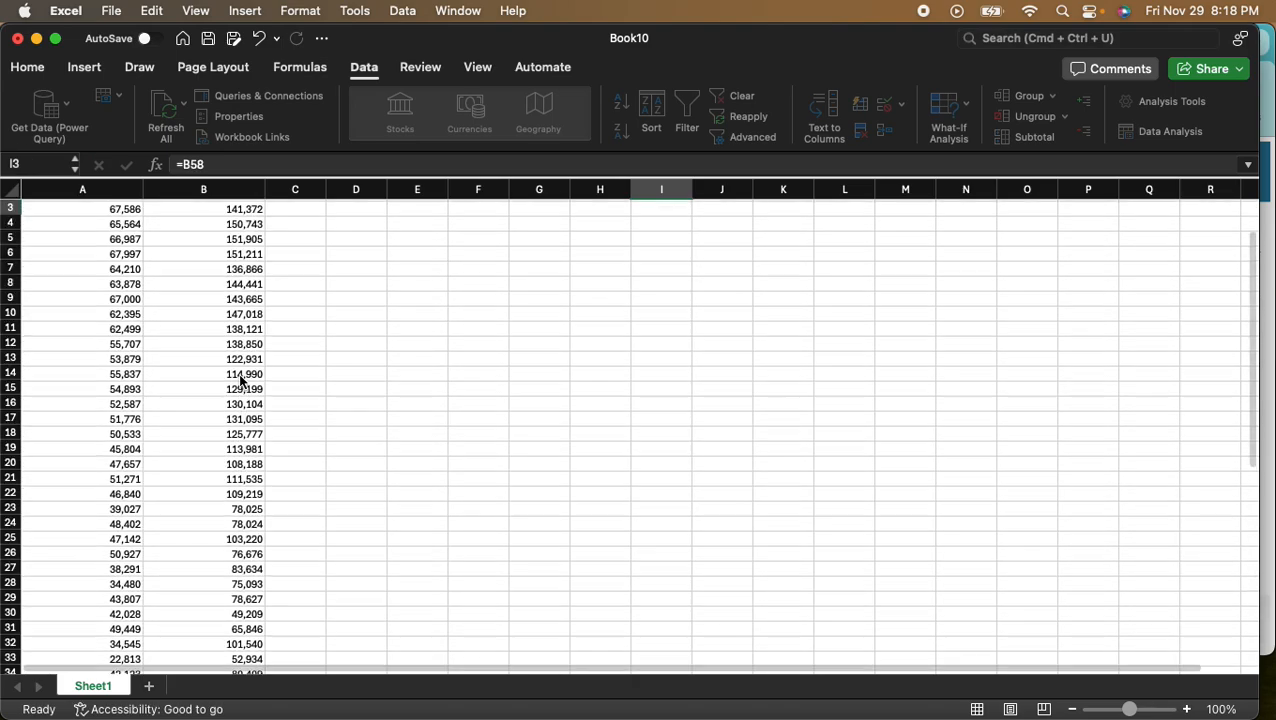
- Link cell I3, beside the B1 label, to the X Variable 1 coefficient with =B59
text(=)
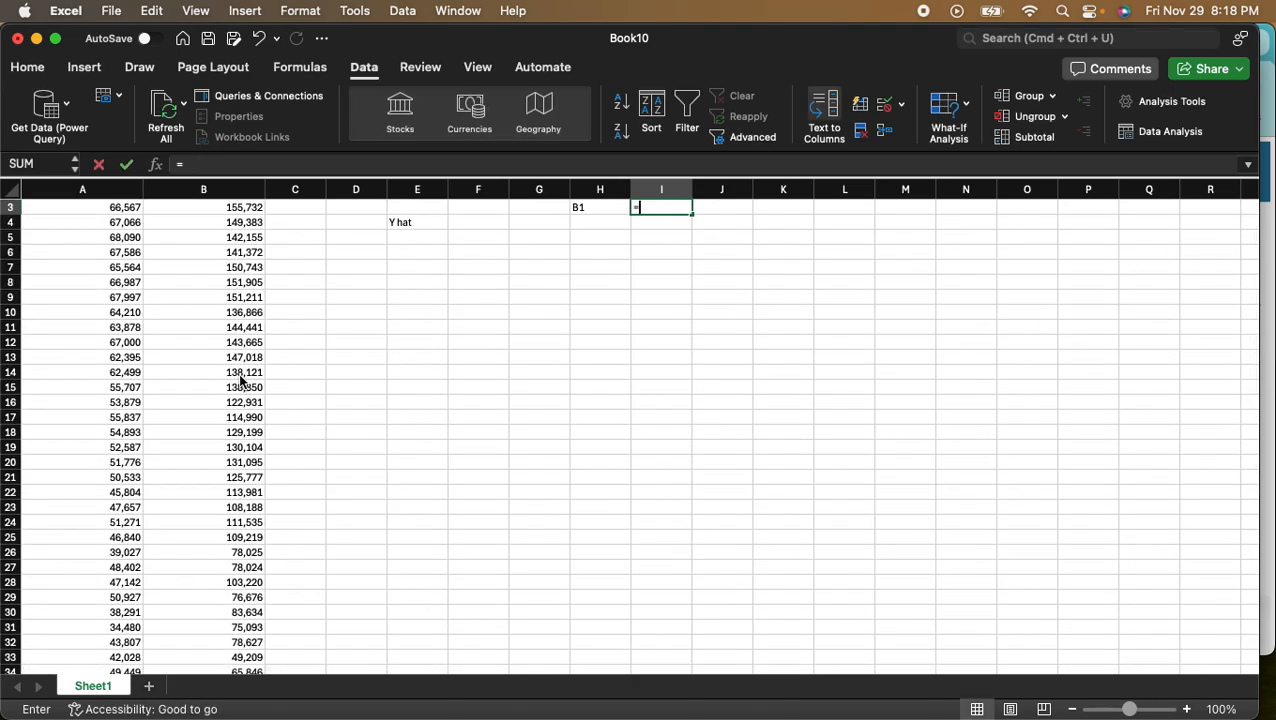
scroll(169, 435, down, 12)
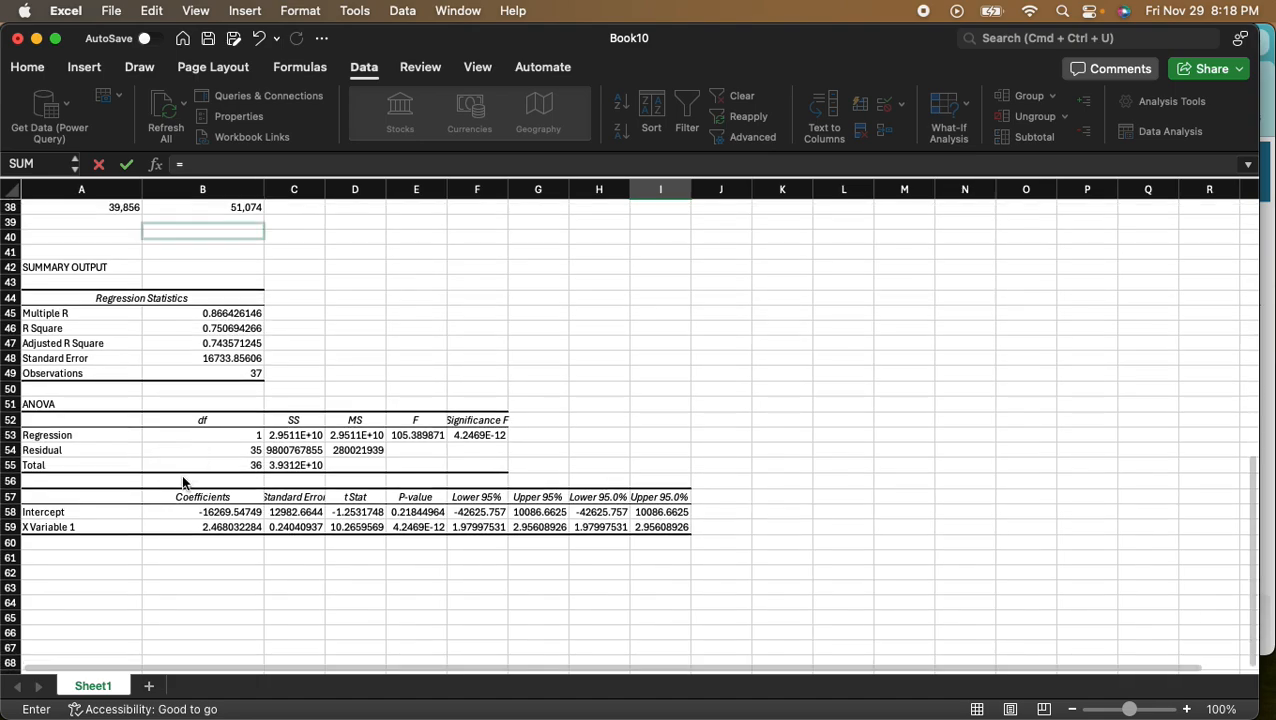
click(240, 527)
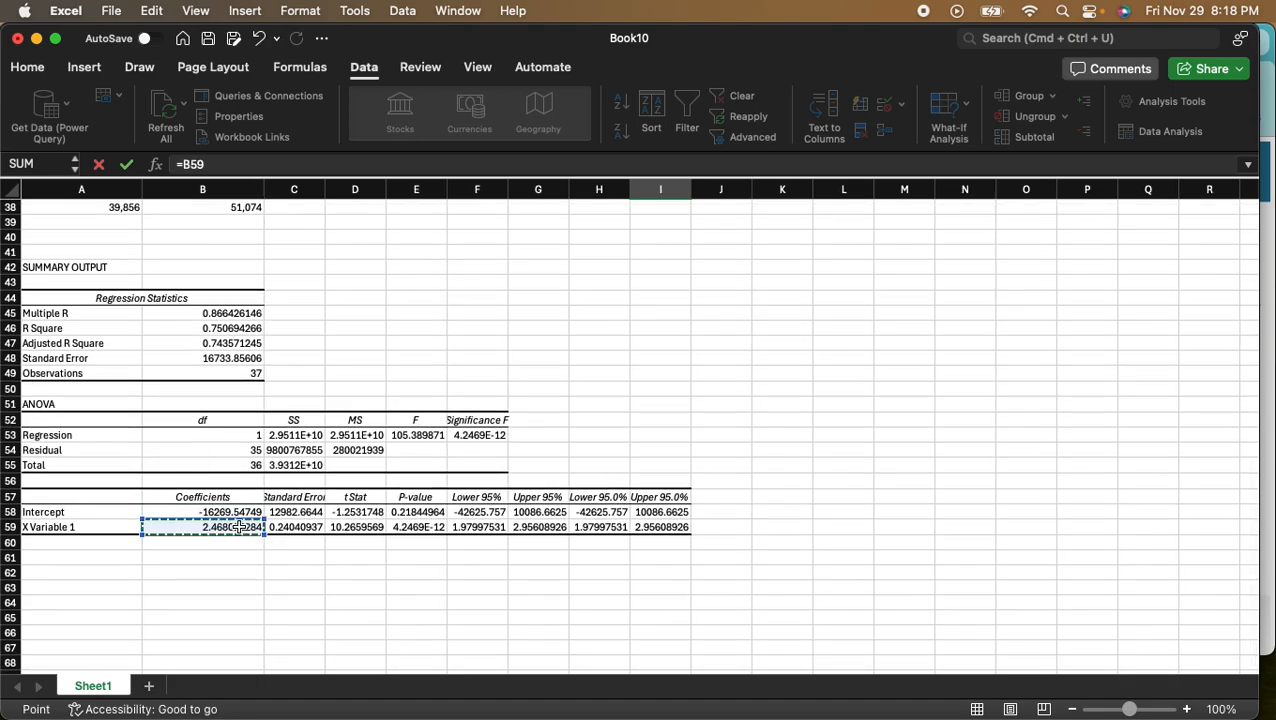
key(Return)
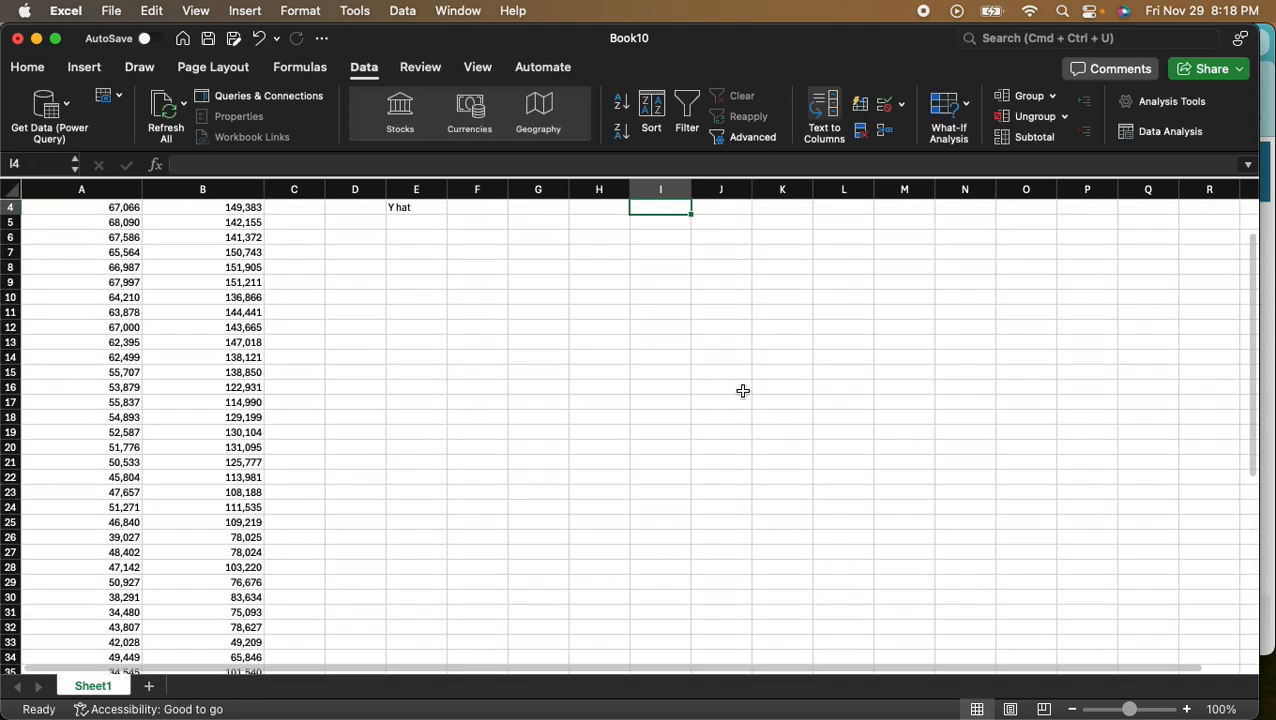
- Calculate Y hat in cell F4 with the formula =(I3*F2)+I2
scroll(743, 400, up, 2)
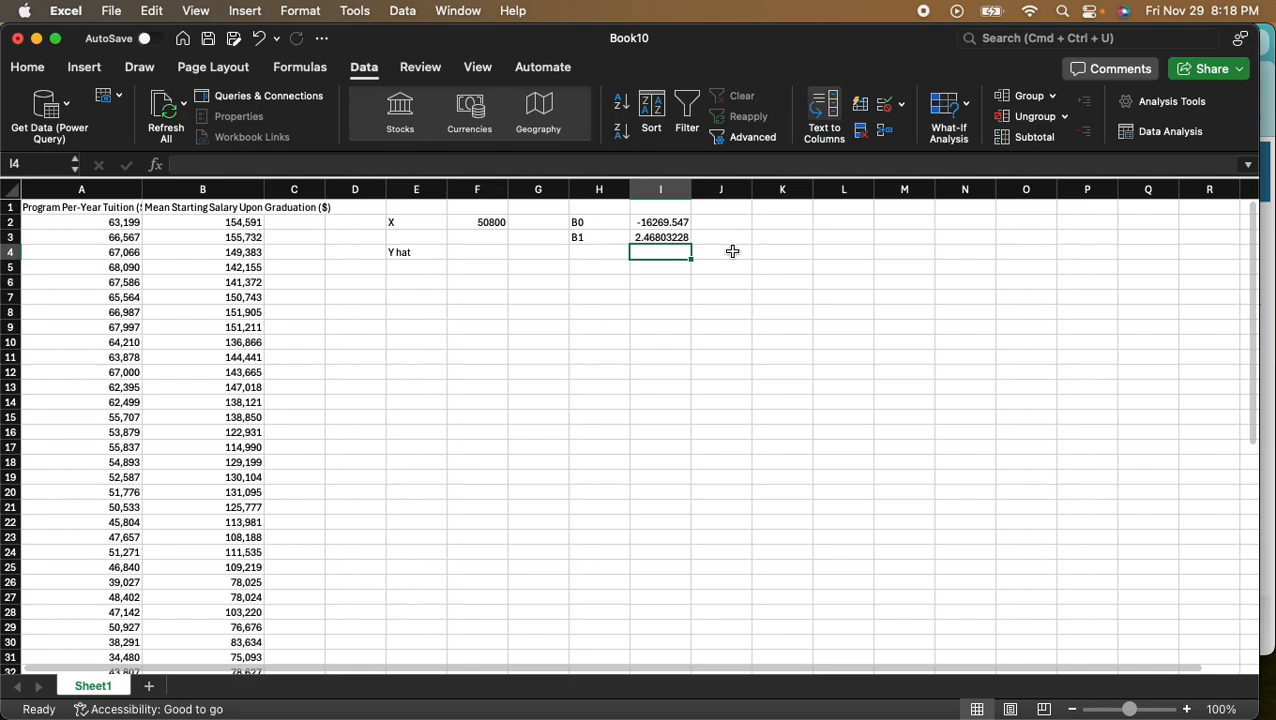
click(464, 252)
text(=)
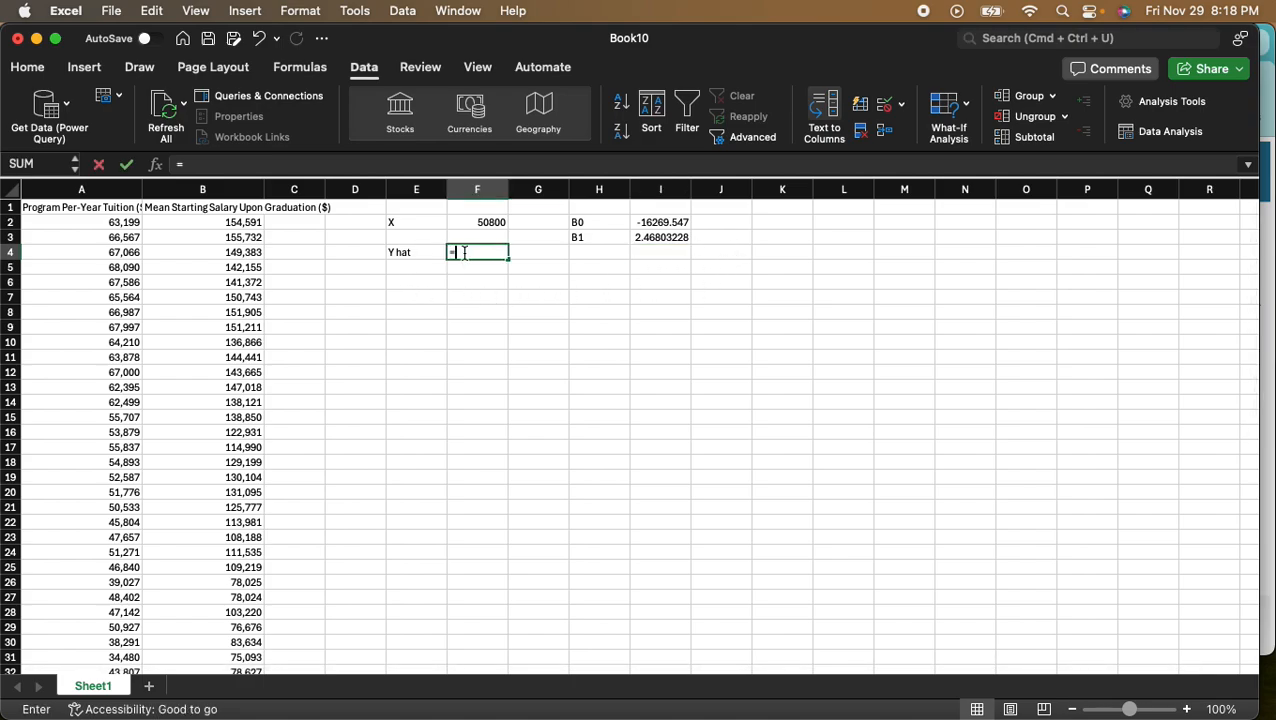
text(()
click(680, 239)
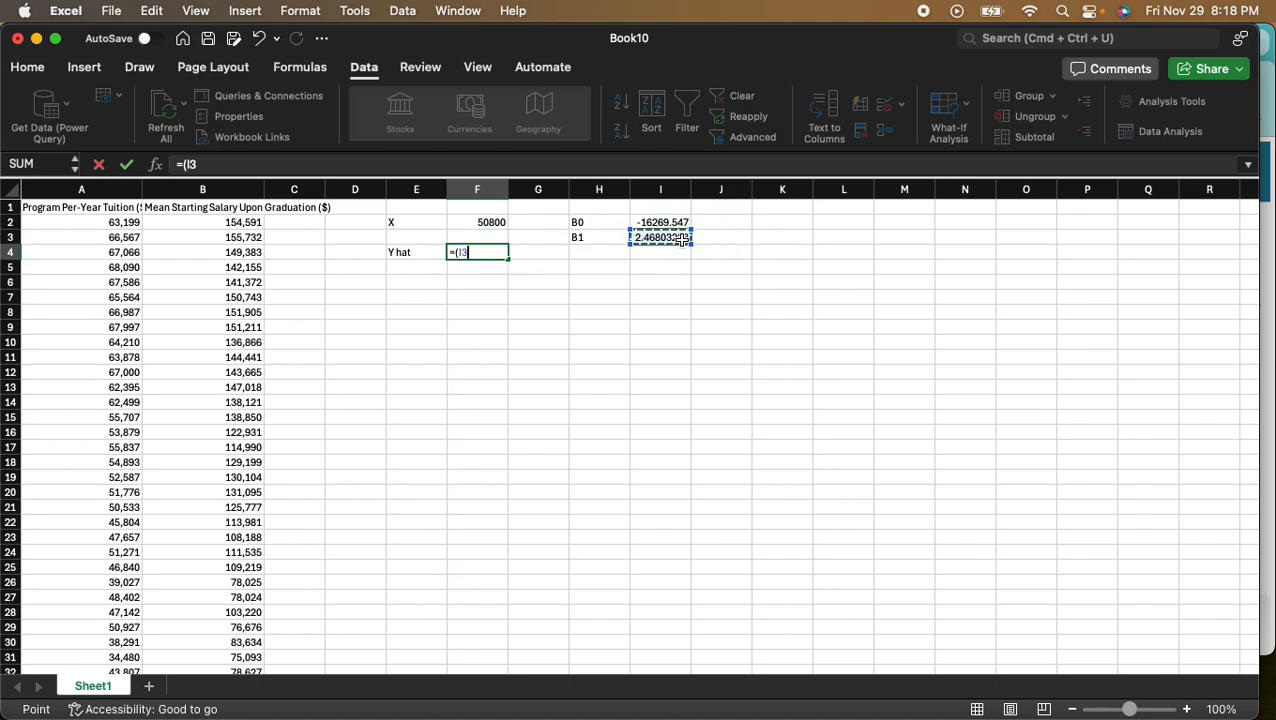
text(*)
click(494, 222)
text()+)
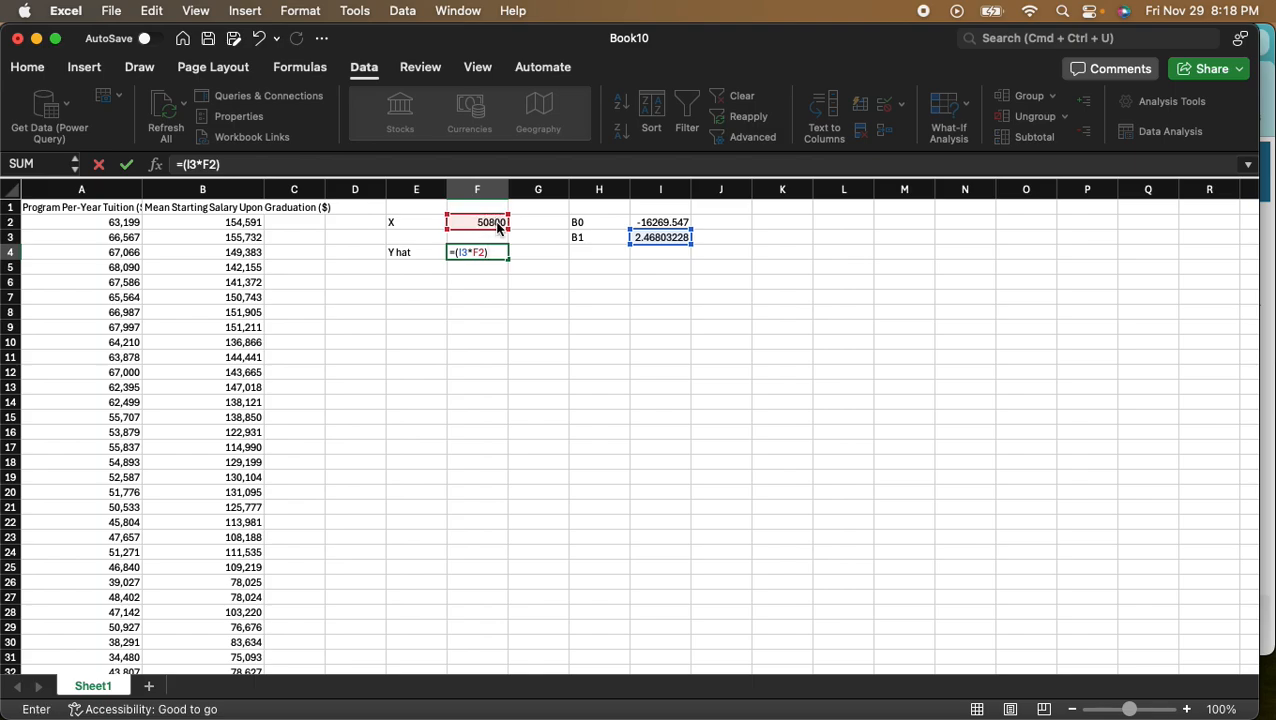
click(669, 222)
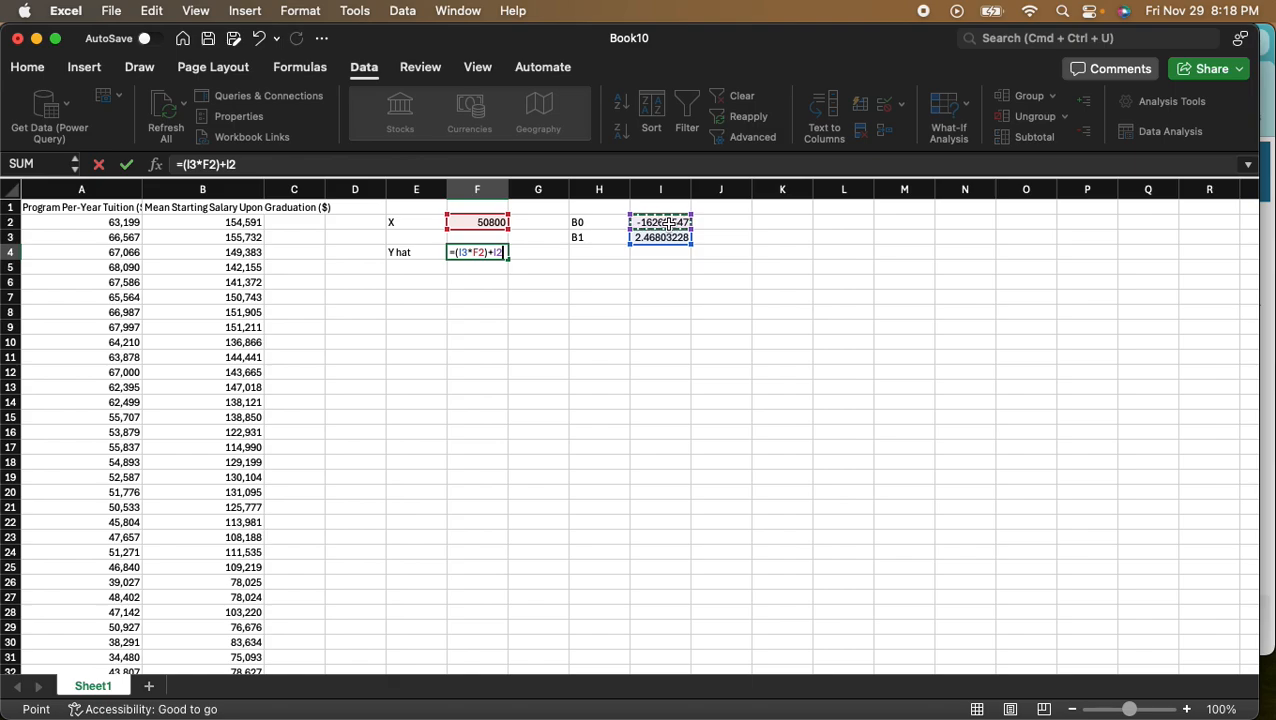
key(Return)
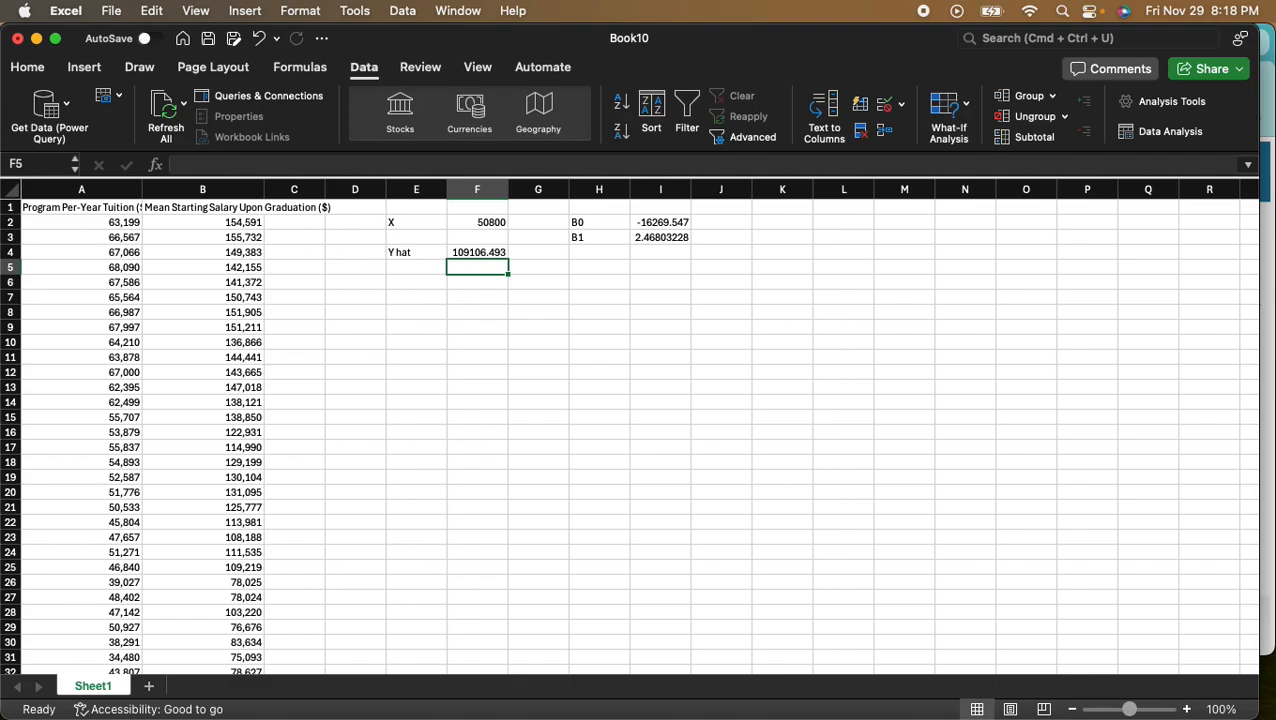
- Switch to Preview to check the confidence interval formula in the screenshot and close its window
key(super+Tab)
drag(549, 162, 434, 137)
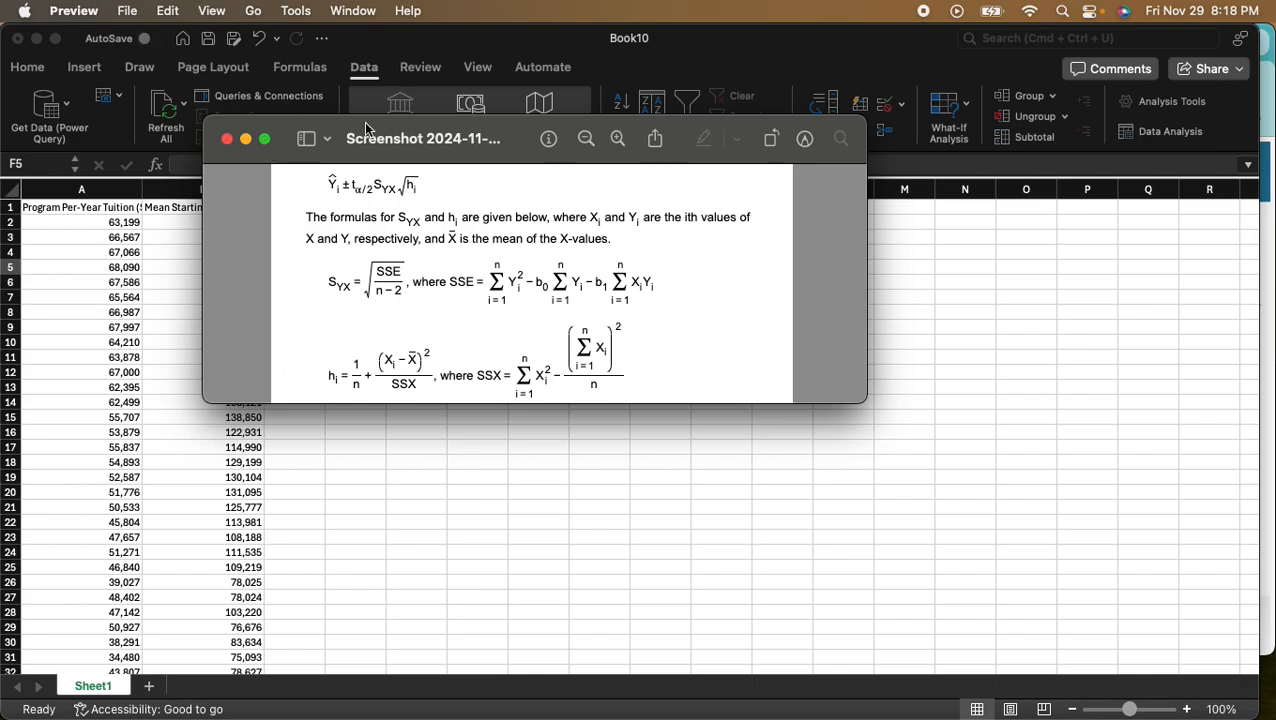
click(326, 138)
click(381, 180)
click(226, 138)
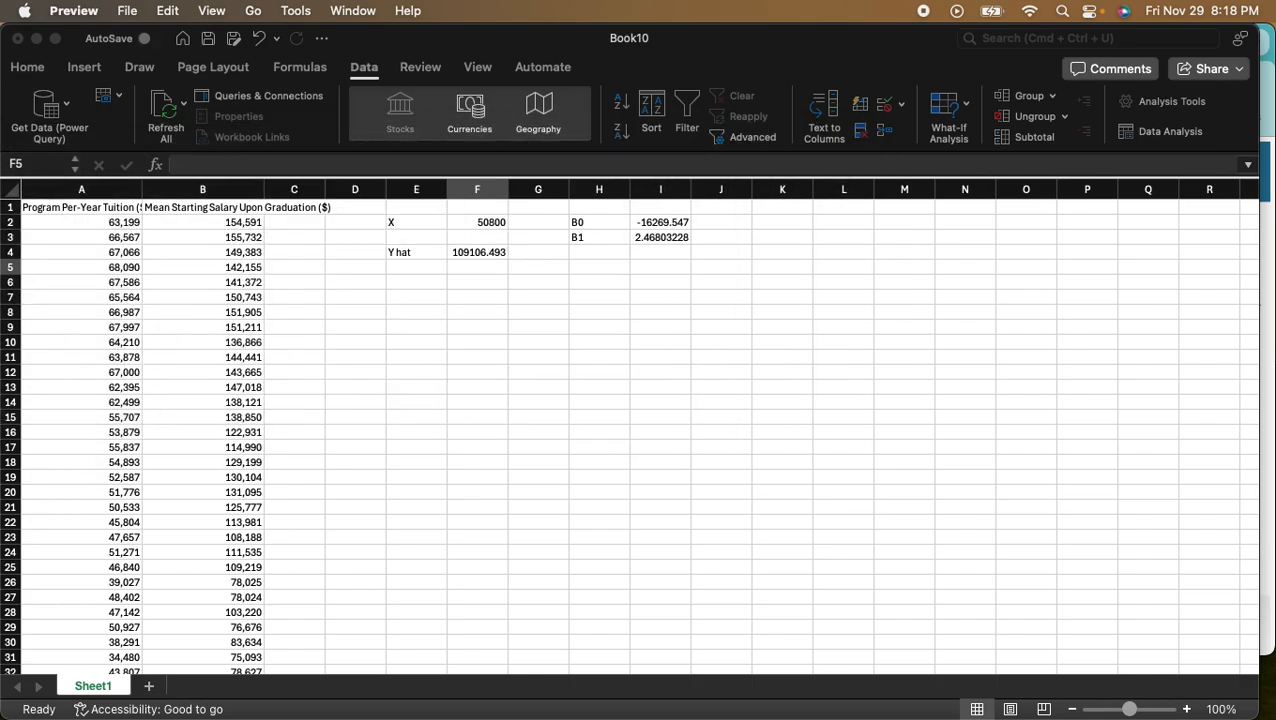
- Label cell E6 in Excel as t α/2, inserting the alpha symbol from the Character Viewer
click(400, 278)
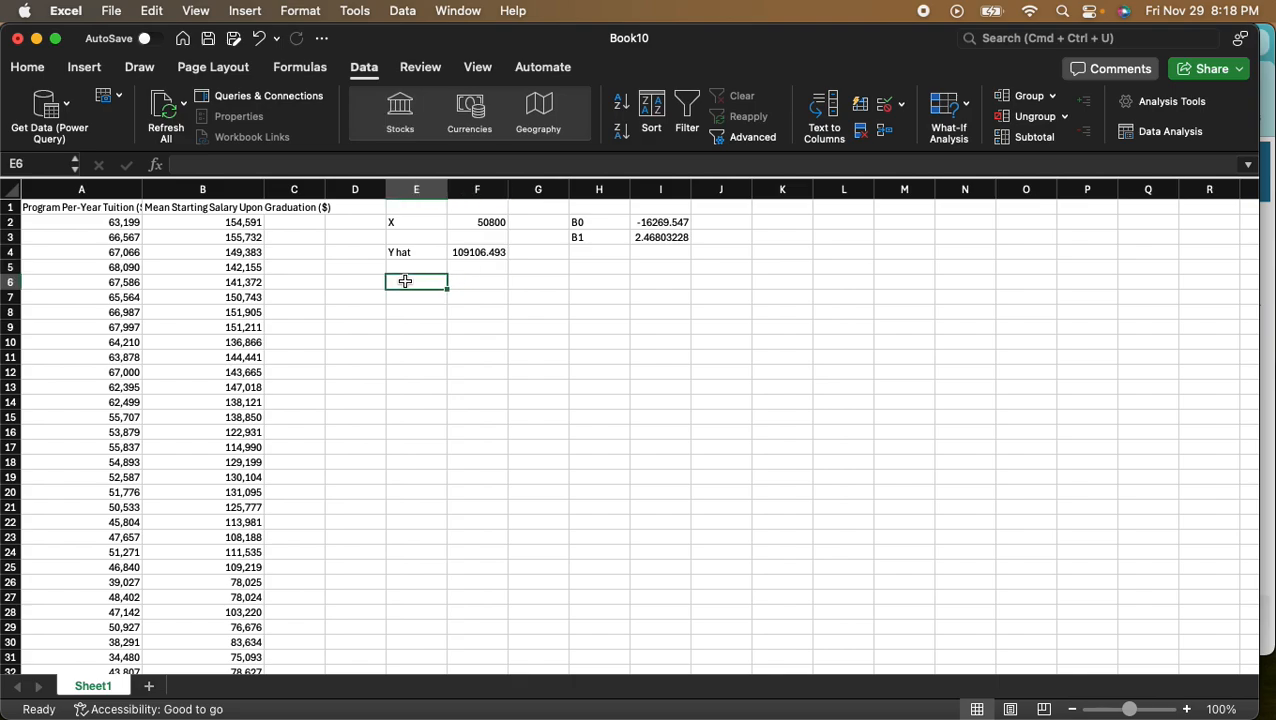
text(t)
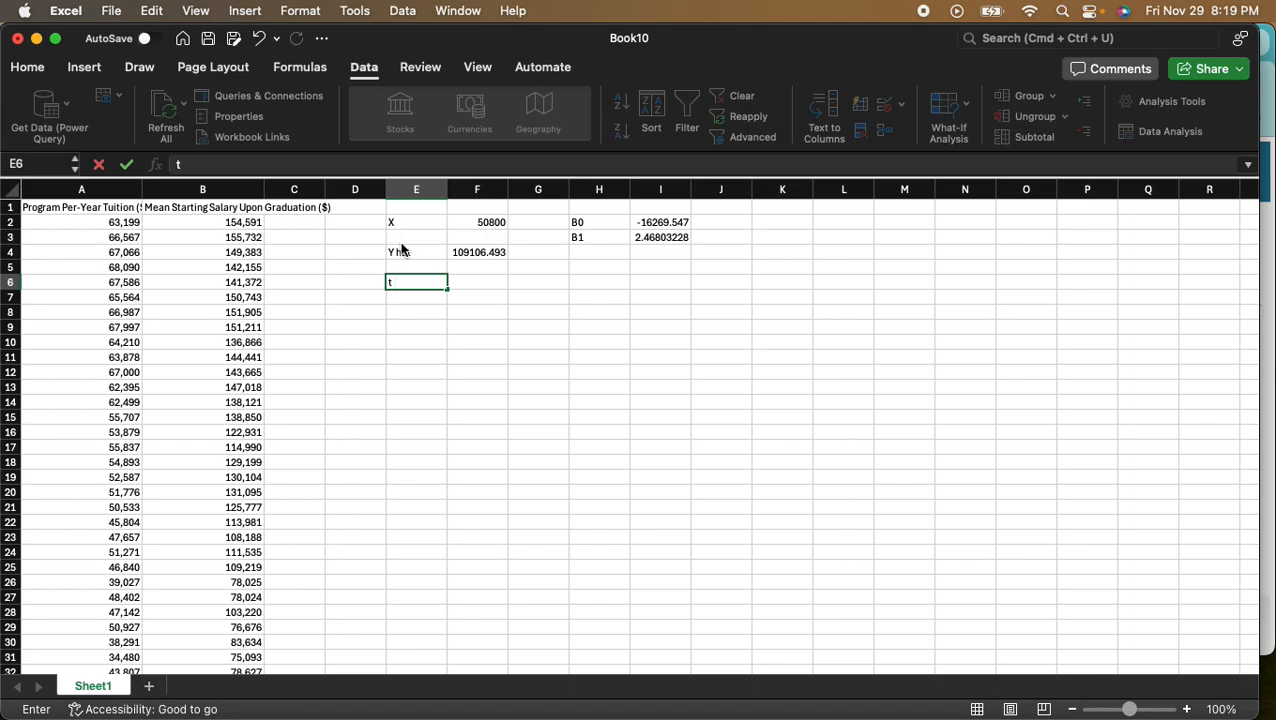
key(ctrl+super+space)
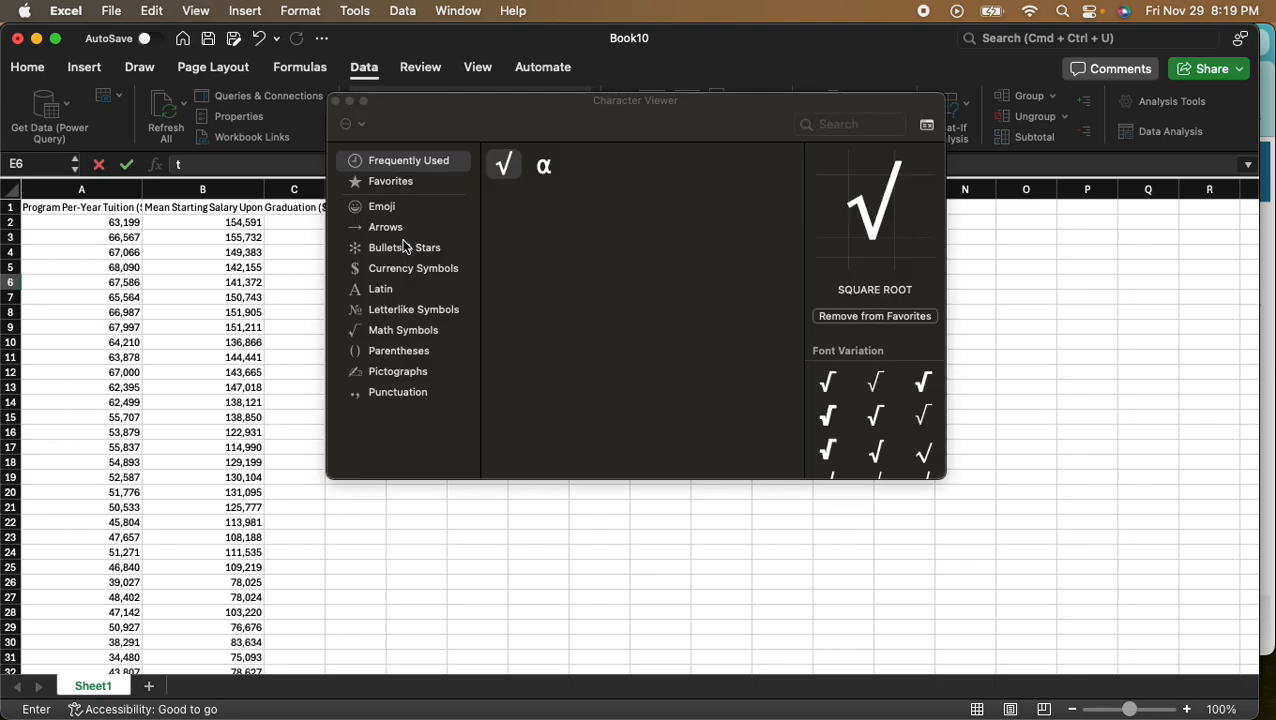
click(544, 166)
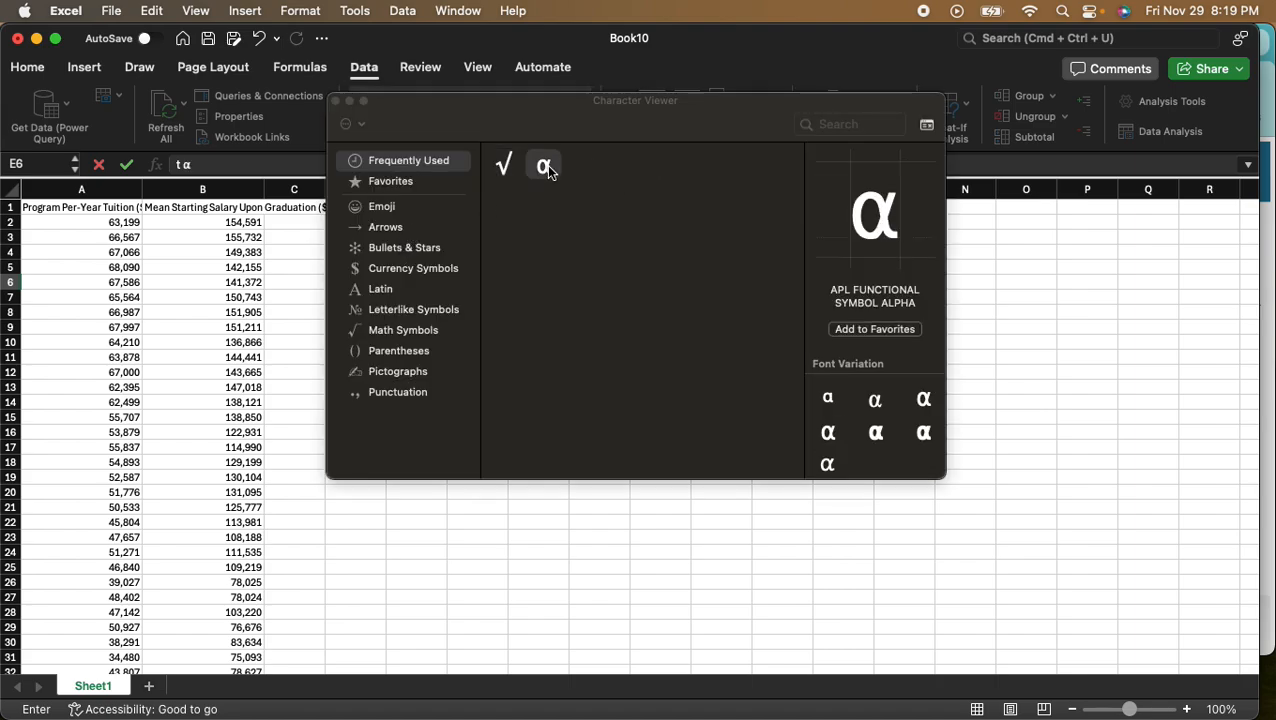
click(337, 101)
text(/2)
key(Tab)
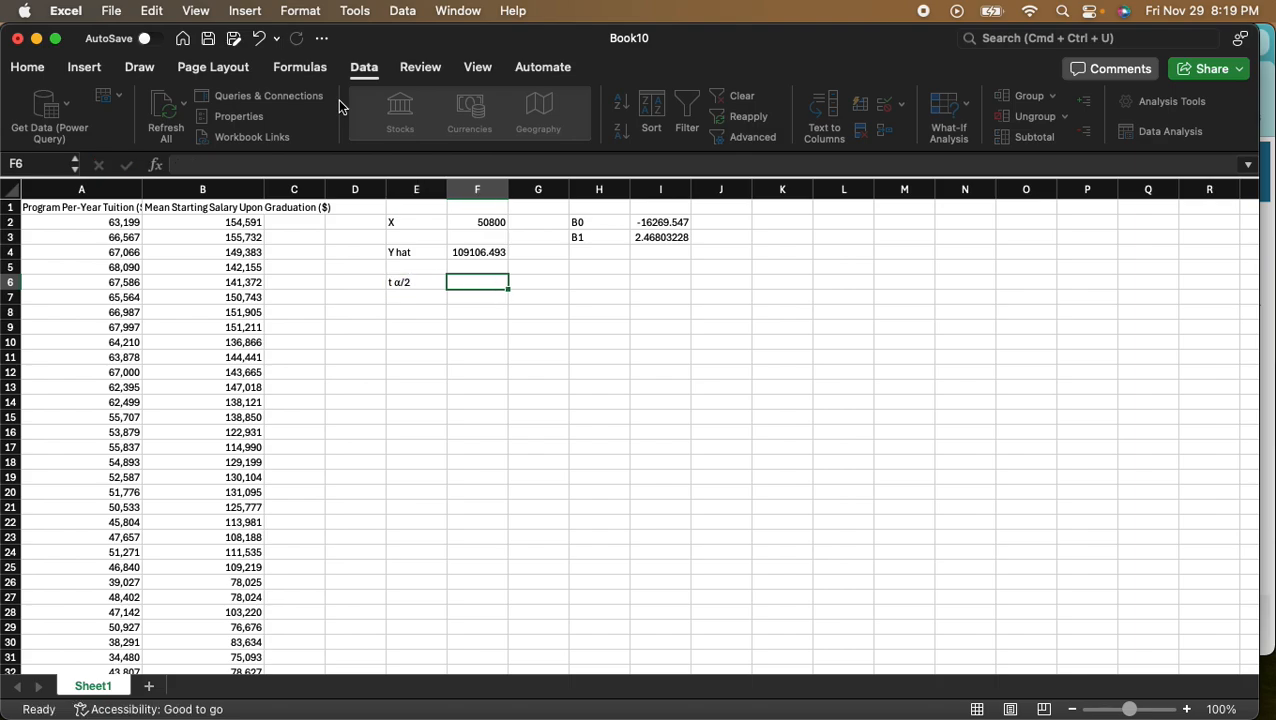
- Calculate the critical t value in cell F6 with the formula =T.INV.2T(0.1,35), using the residual degrees of freedom
text(=)
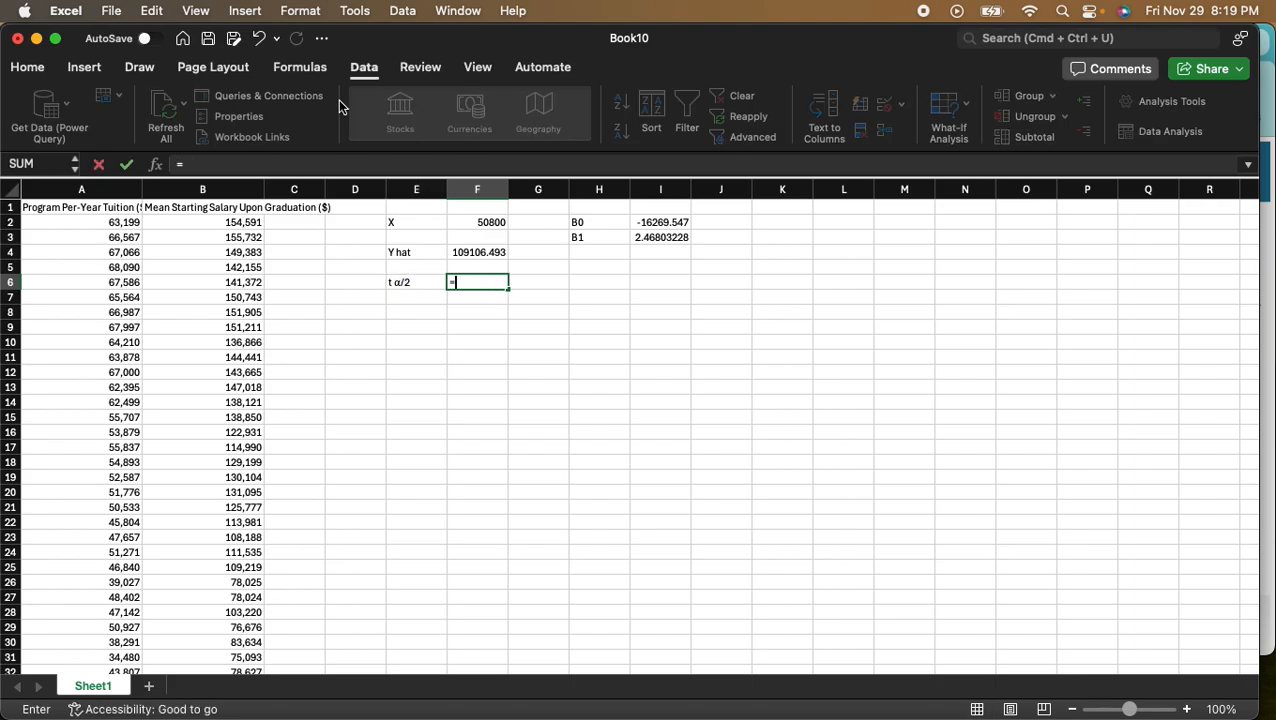
text(t.inv)
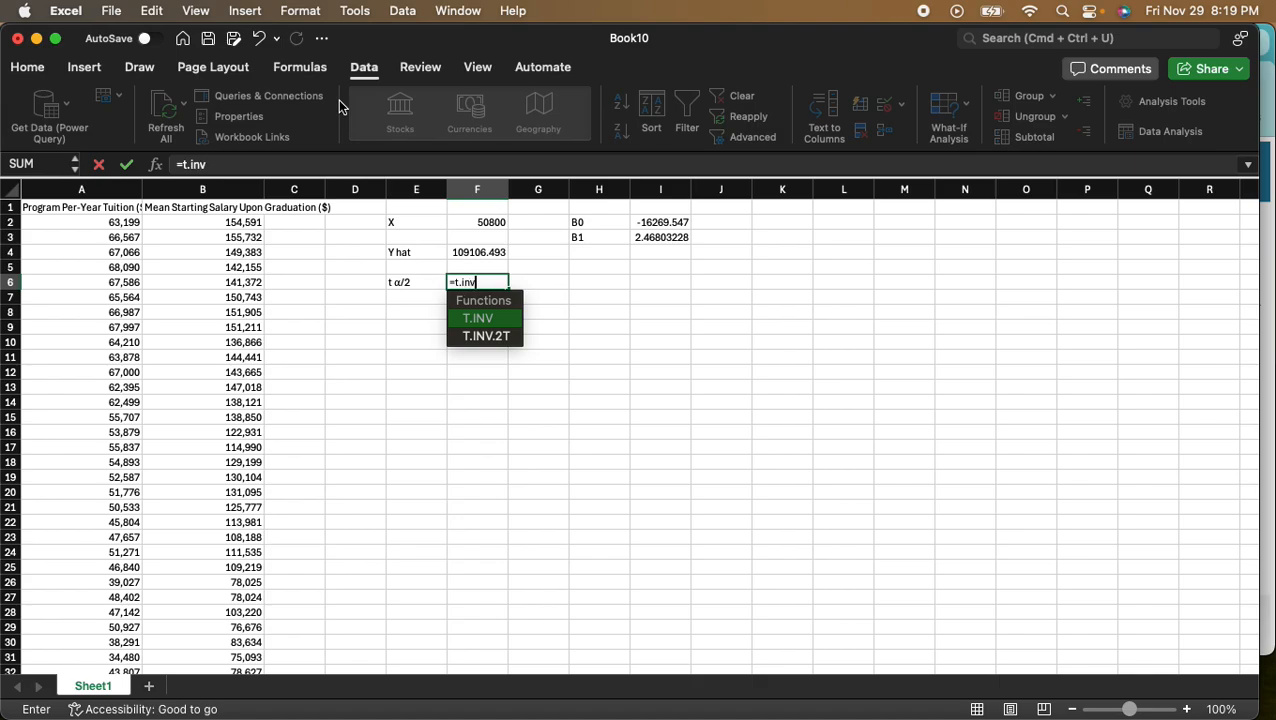
key(Down)
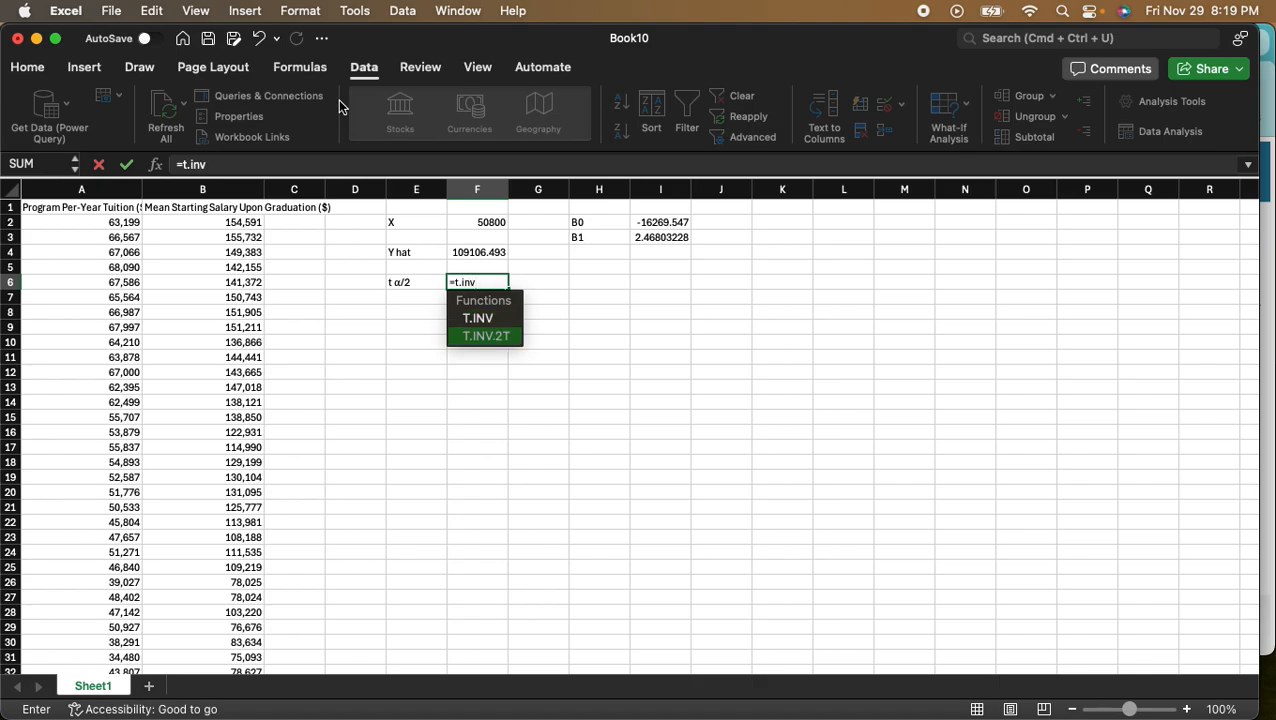
key(Tab)
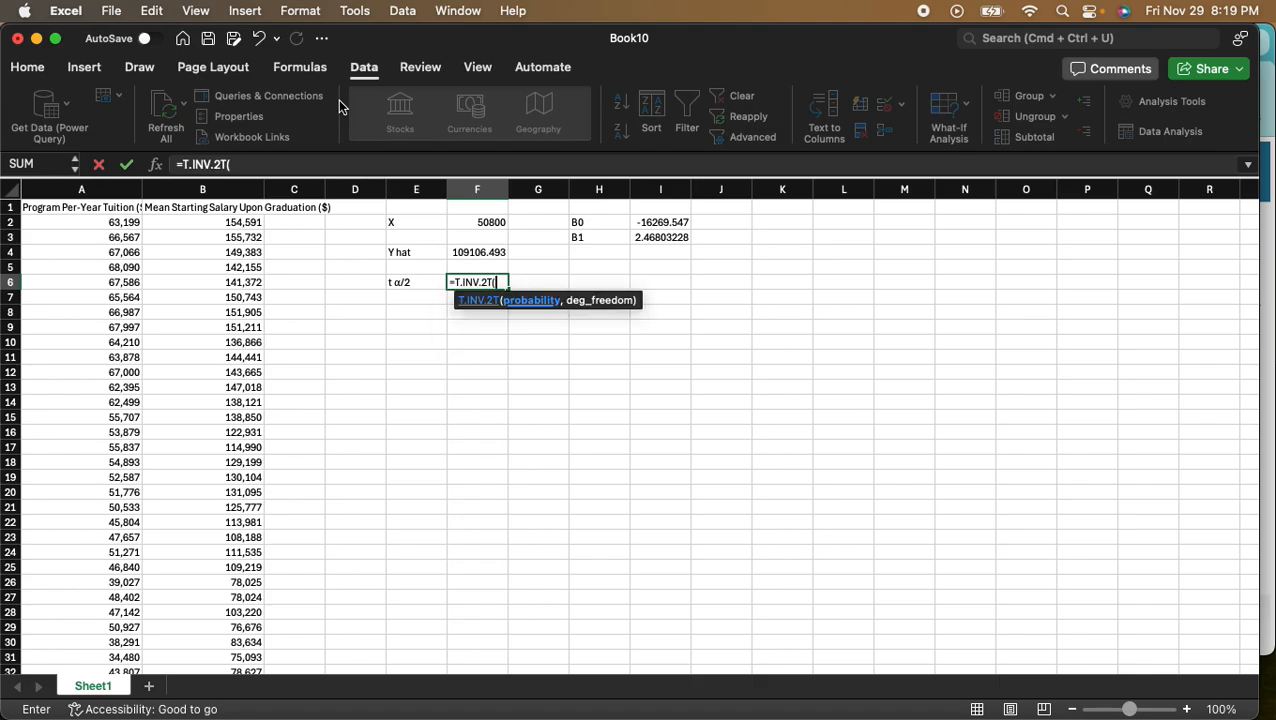
key(super+Tab)
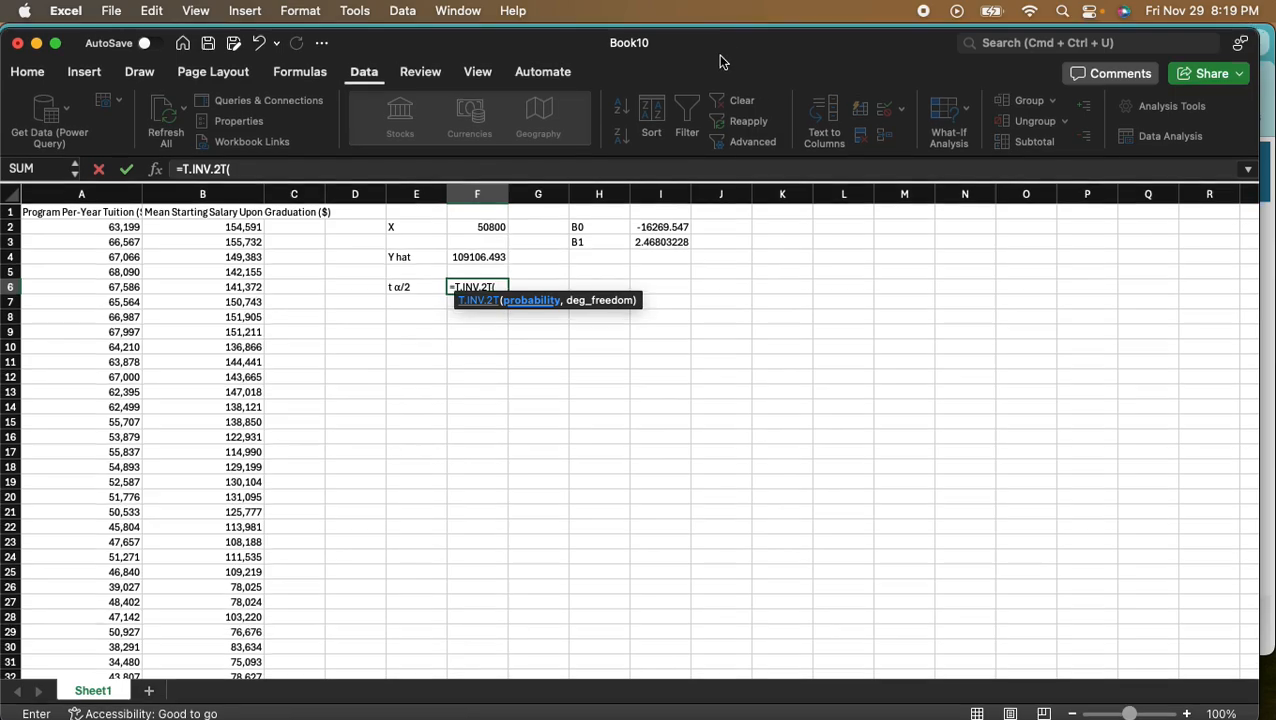
key(super+Tab)
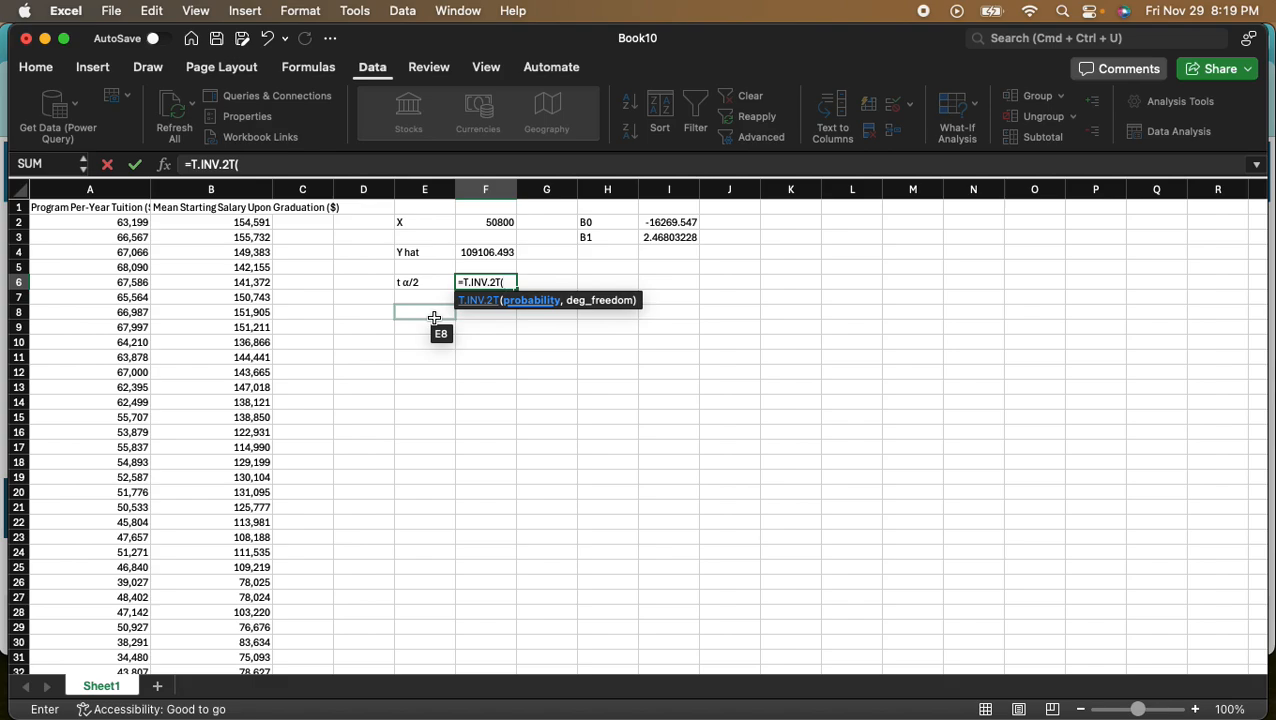
text(0)
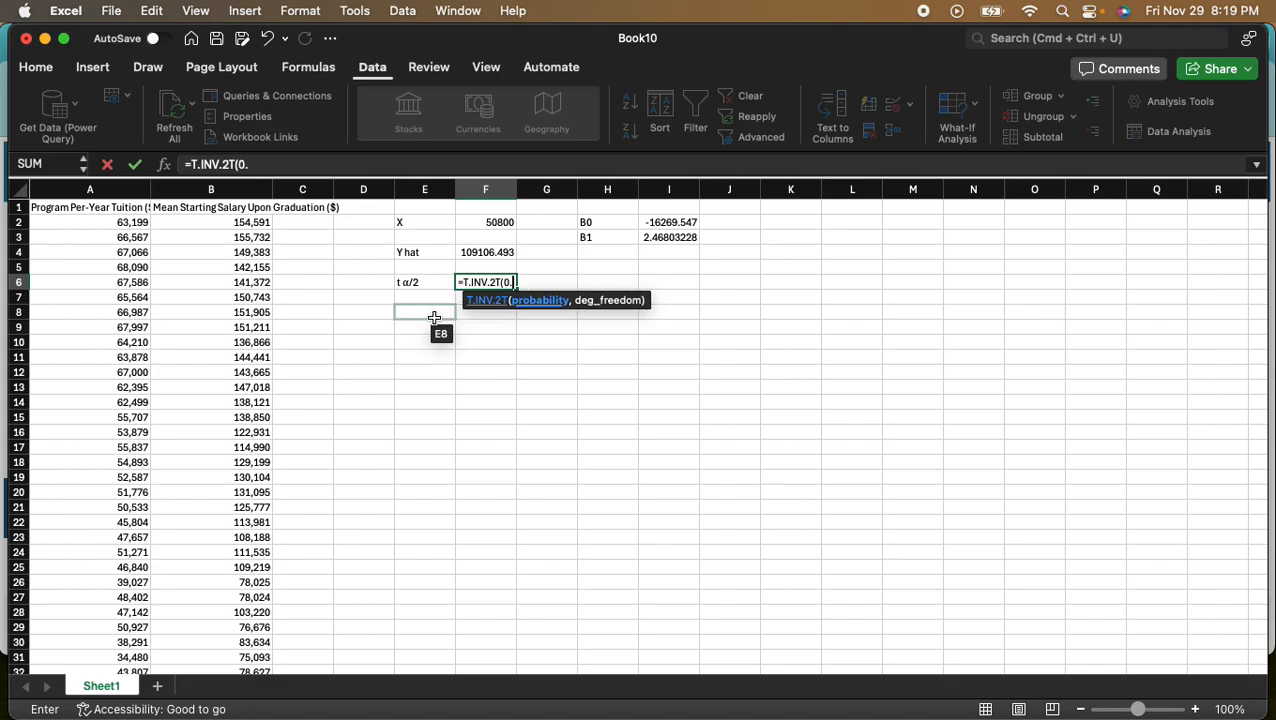
text(.1,)
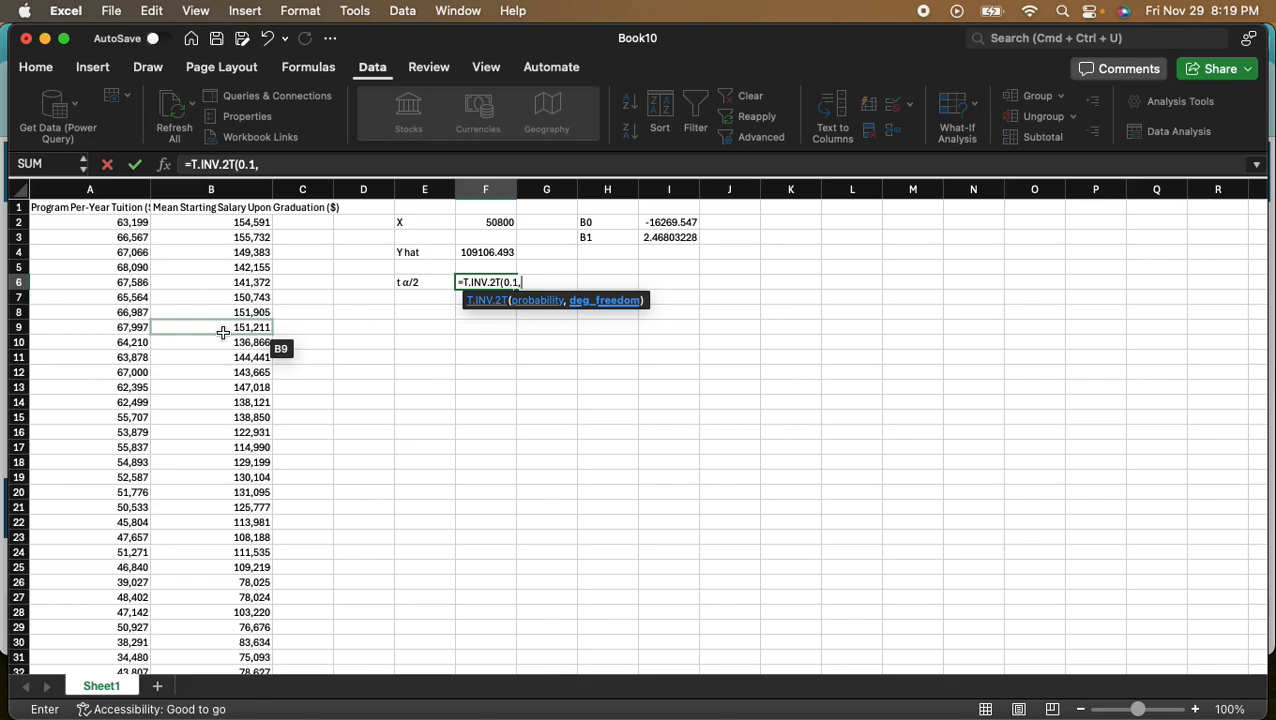
scroll(223, 332, down, 10)
scroll(223, 332, down, 3)
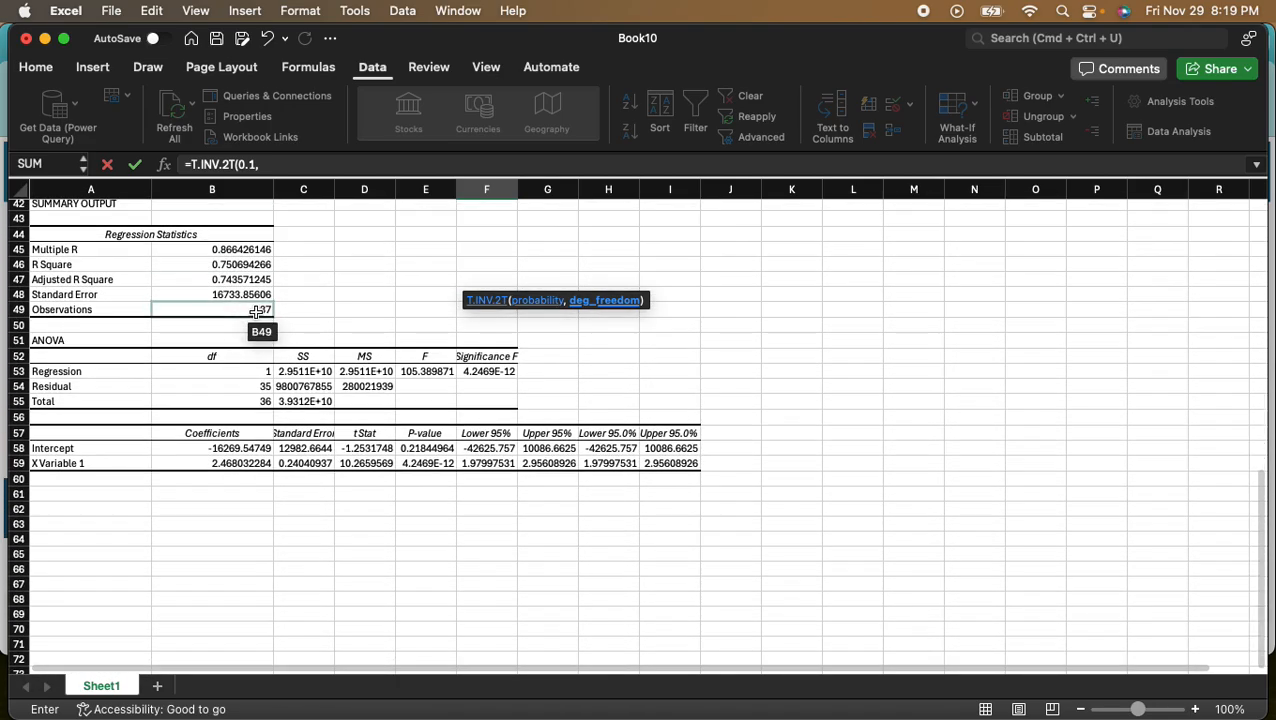
scroll(257, 311, up, 13)
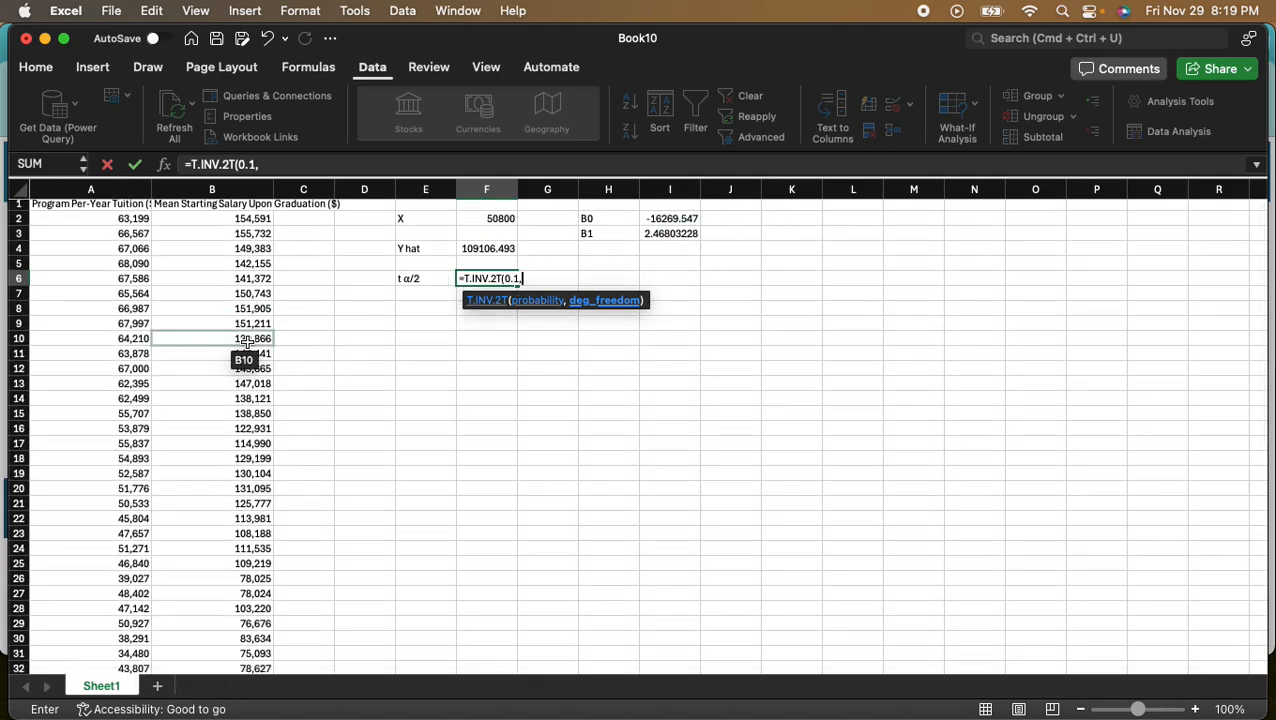
text(35)
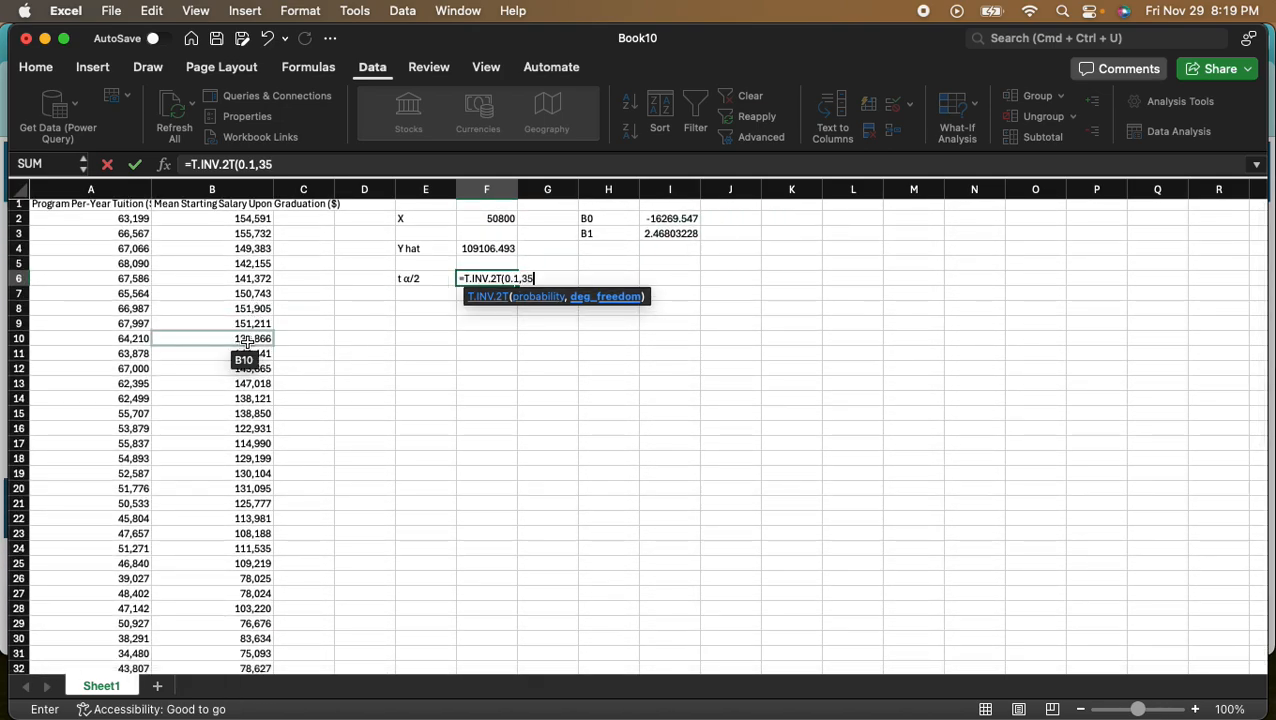
key(Tab)
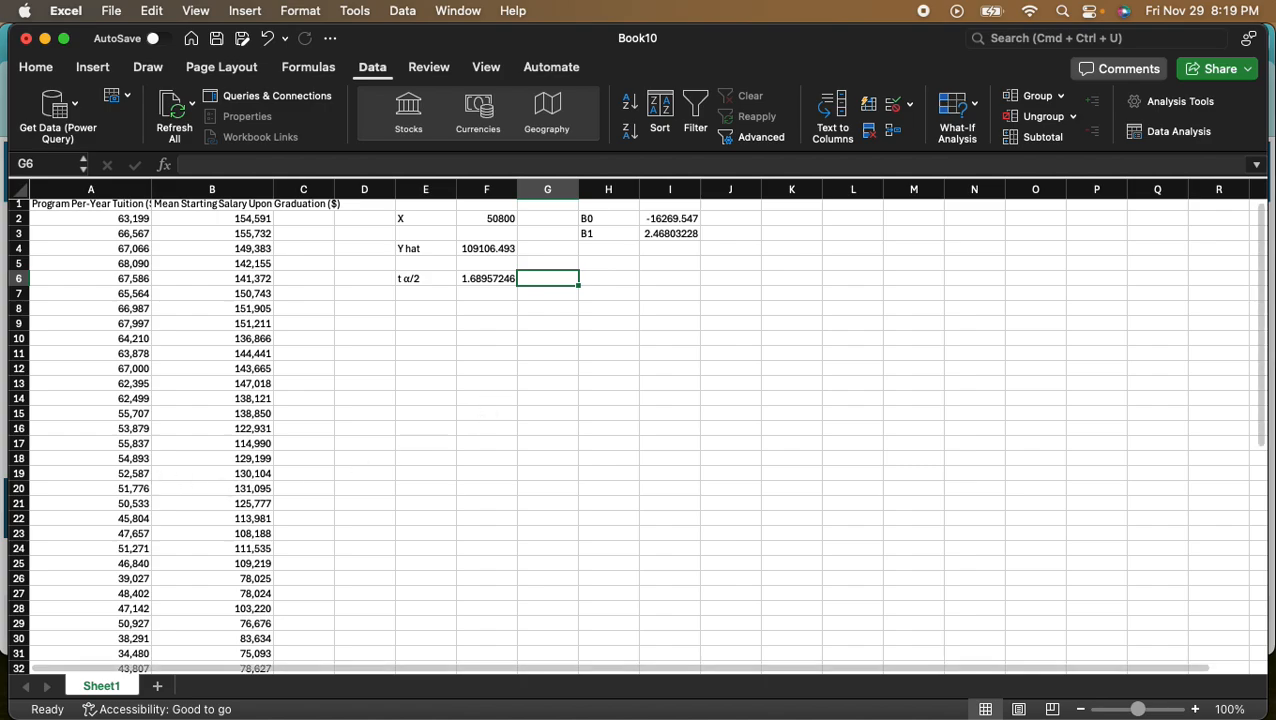
- Check the confidence interval formula in the Preview screenshot, close its window and label cell E8 in Excel as Syx
drag(2, 300, 527, 154)
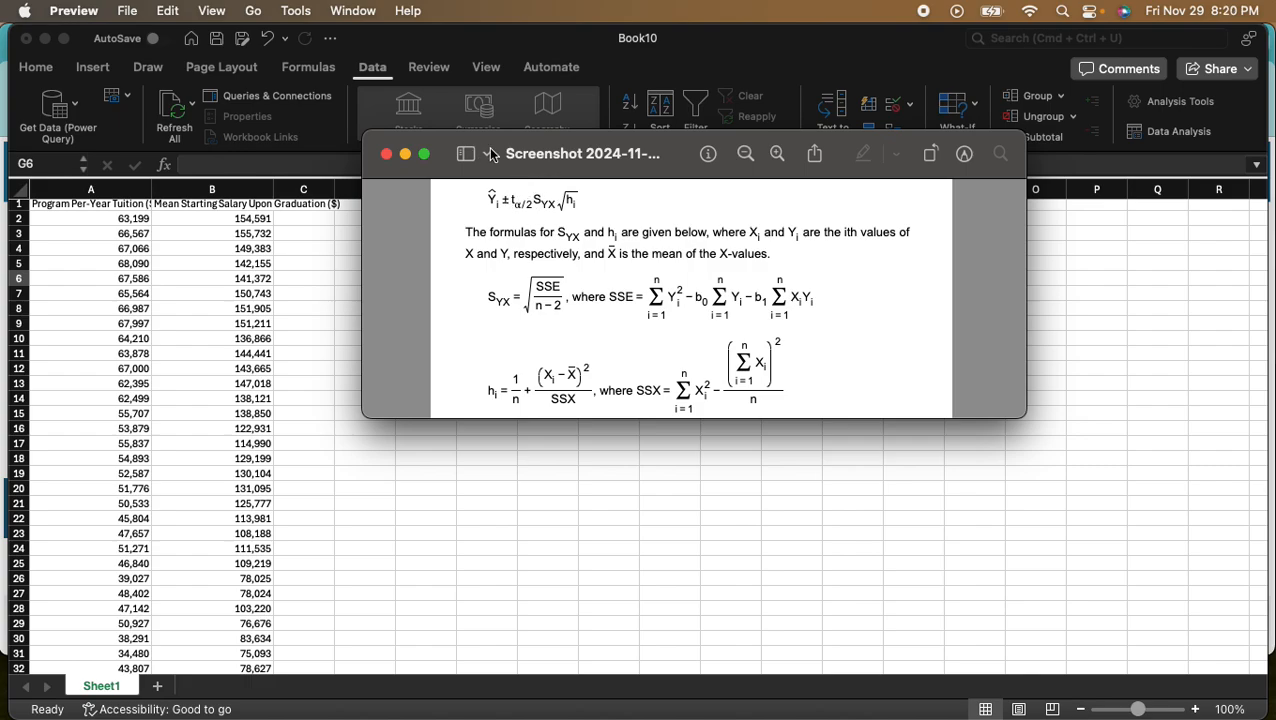
key(super+w)
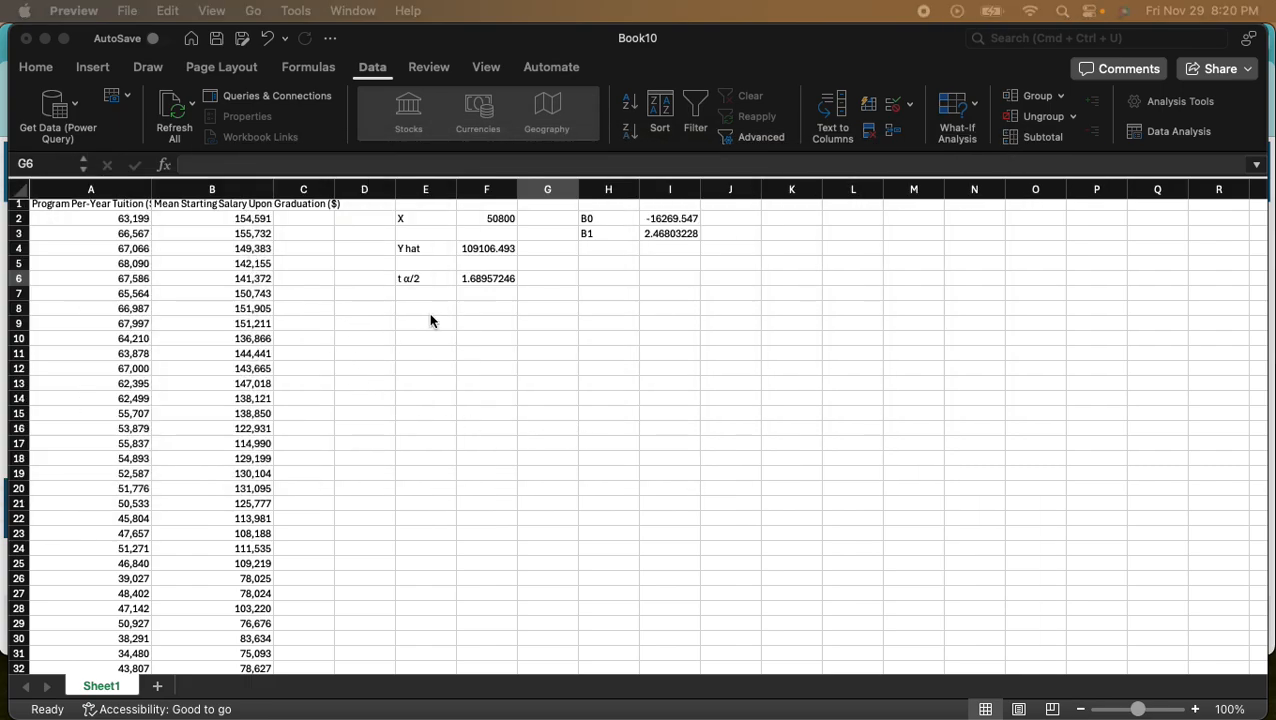
click(430, 318)
click(426, 309)
text(Syx)
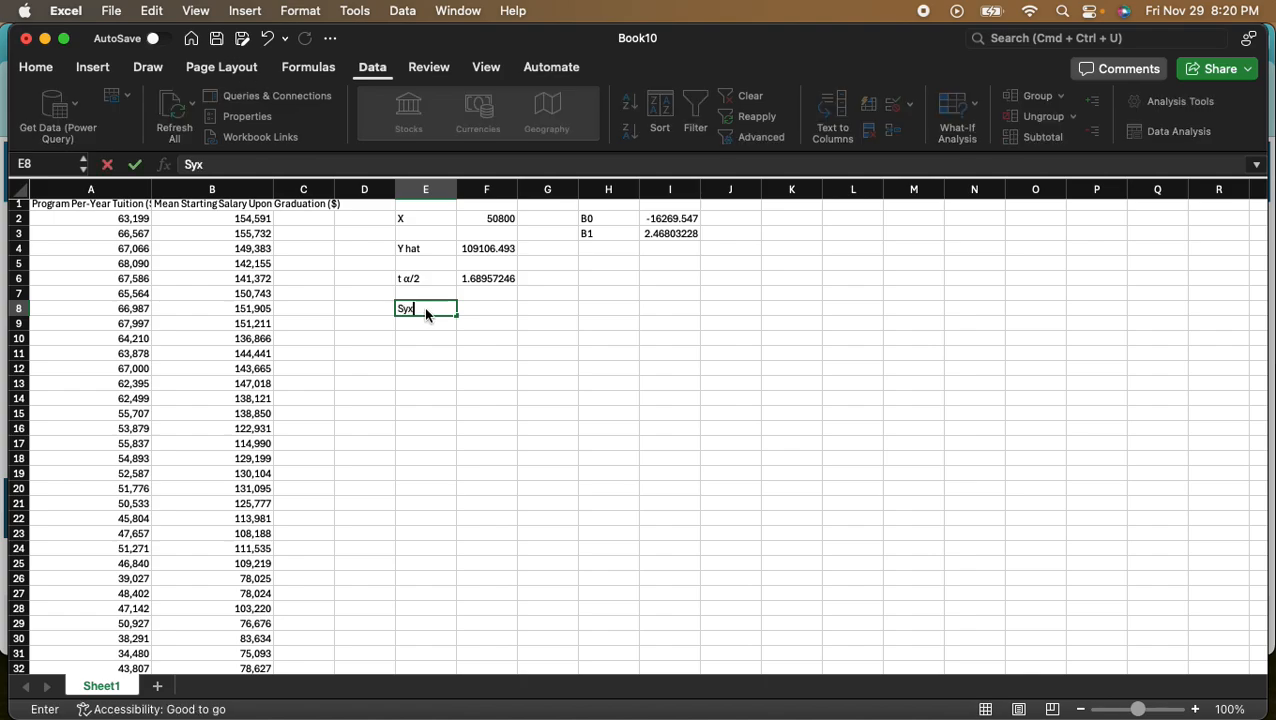
key(Tab)
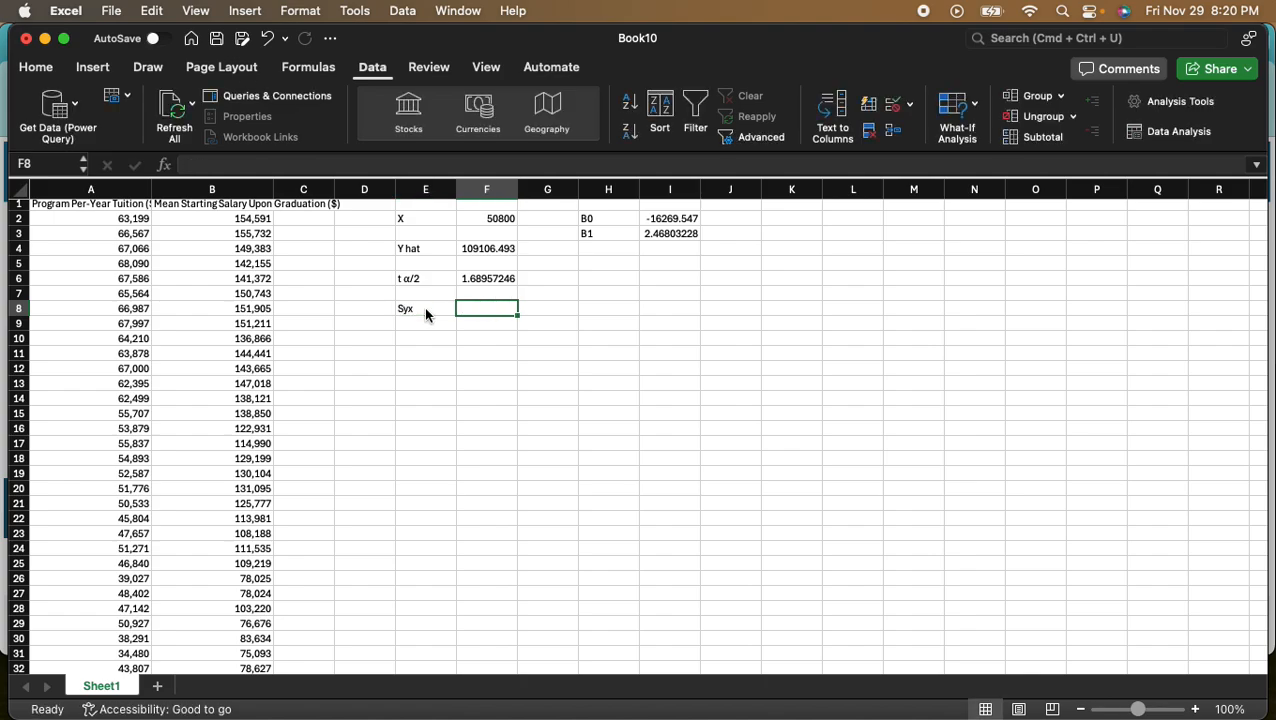
- Link cell F8 to the Standard Error in the regression statistics with =B48
text(=)
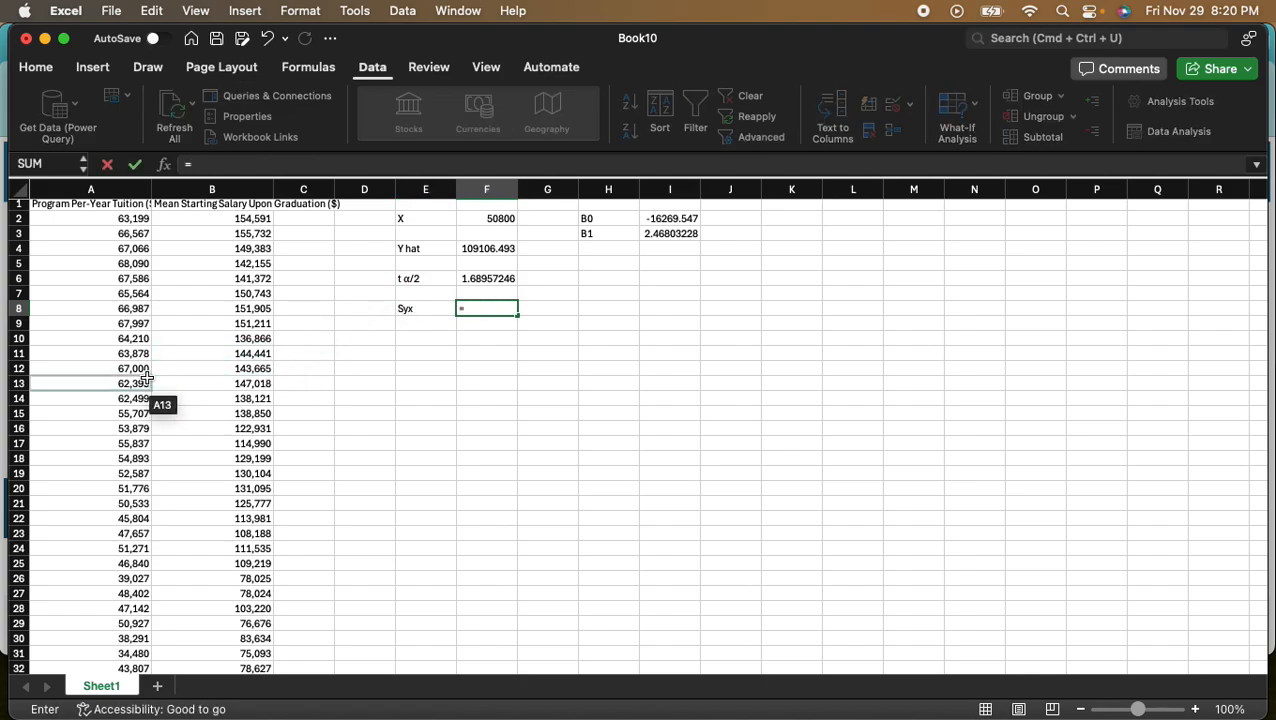
scroll(146, 375, down, 5)
scroll(146, 375, down, 5)
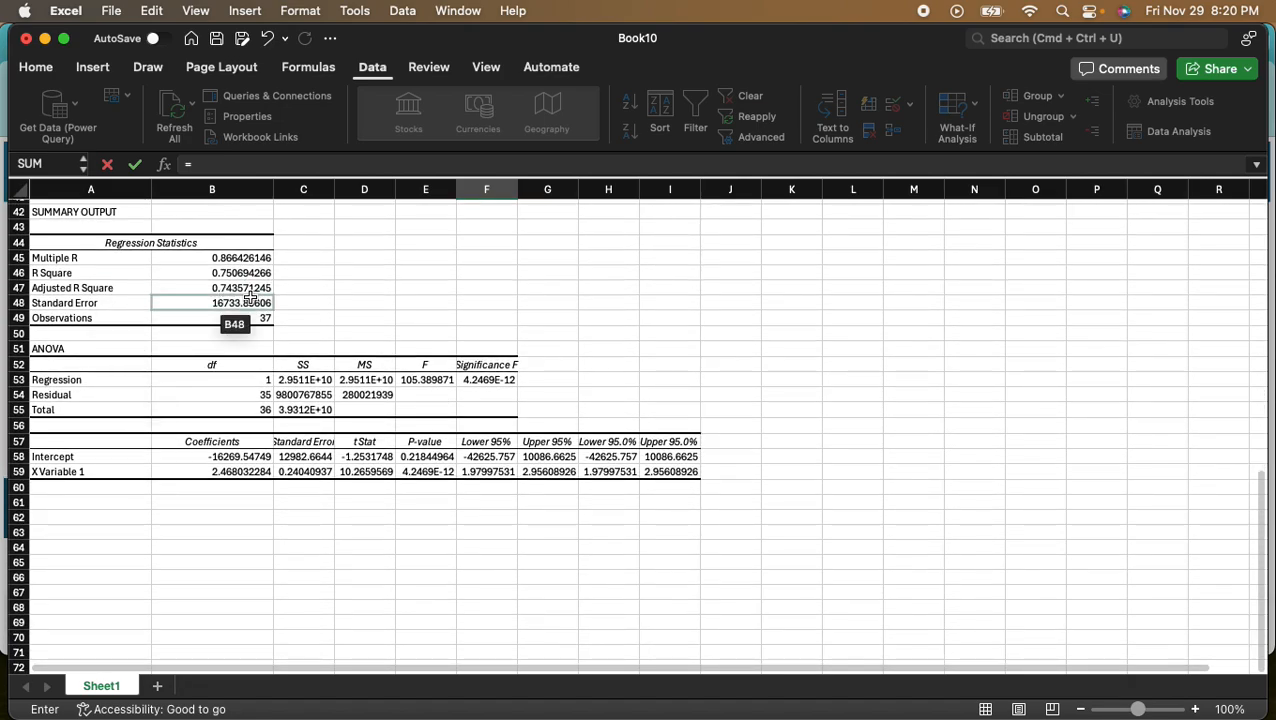
click(244, 303)
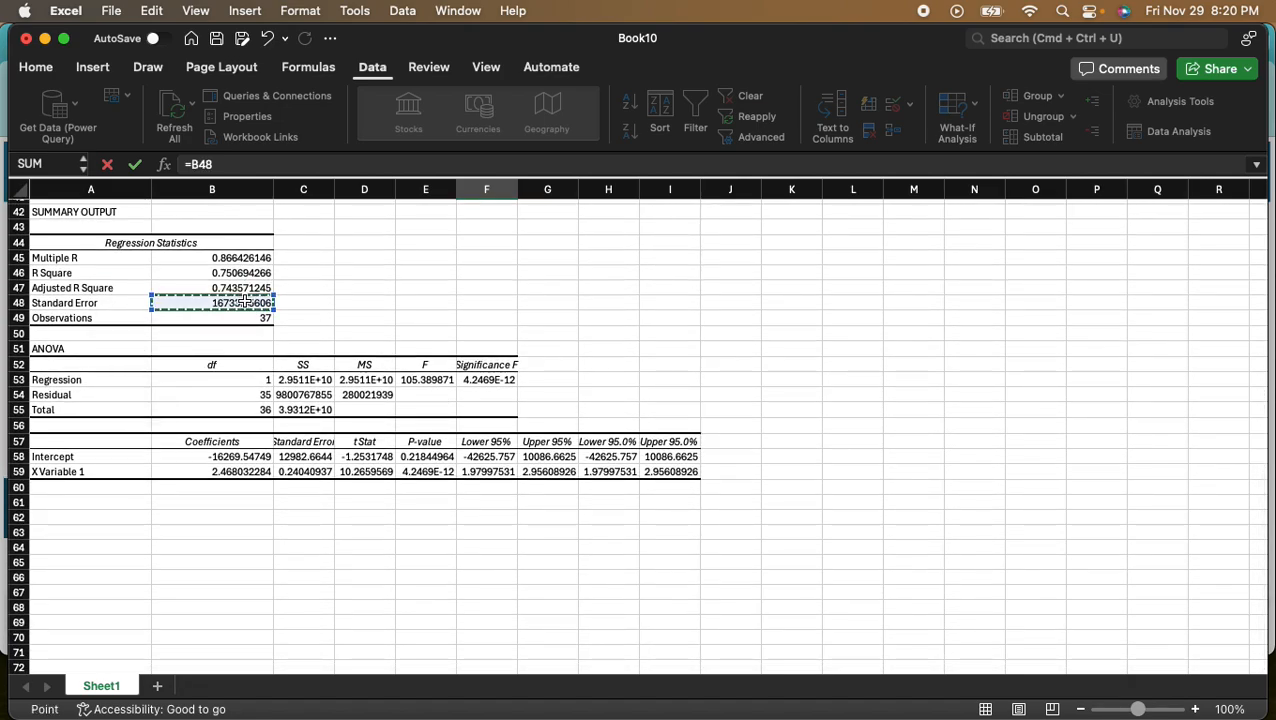
key(Return)
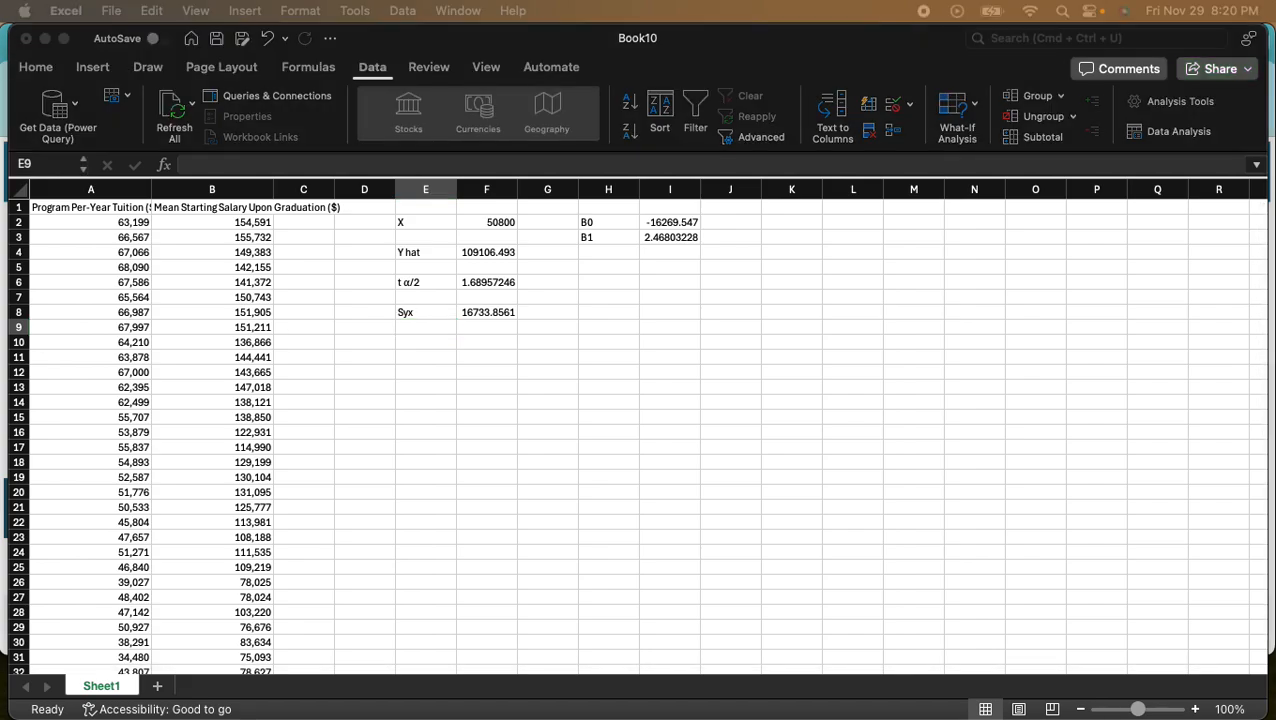
- Review the formula screenshot in Preview and label cell E10 in Excel as √hi, inserting the square root symbol from the Character Viewer
drag(0, 212, 484, 131)
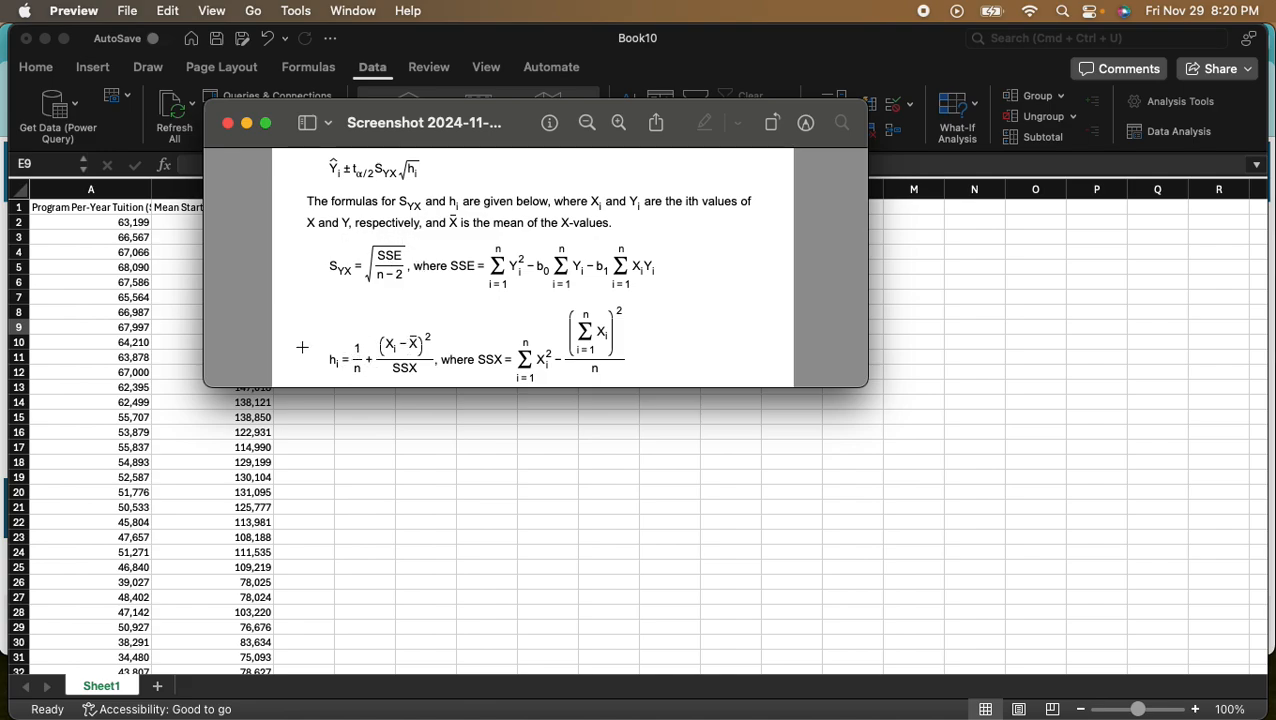
drag(489, 128, 2, 168)
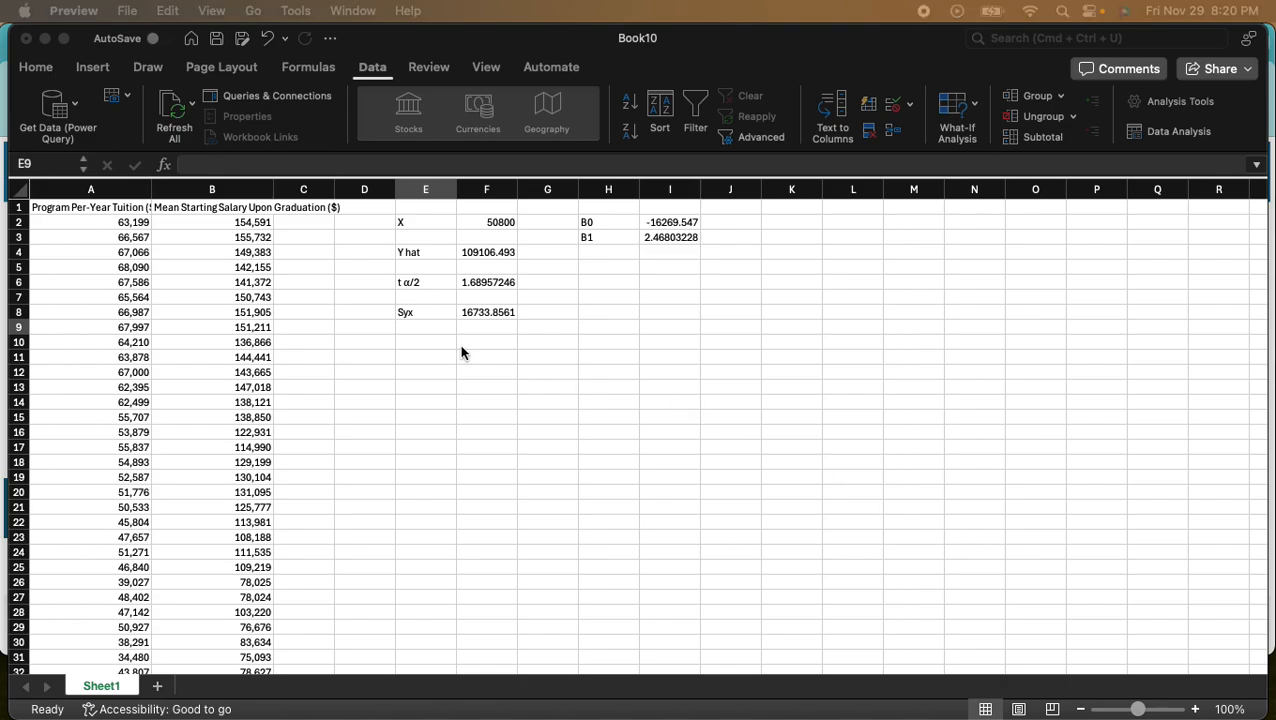
click(418, 345)
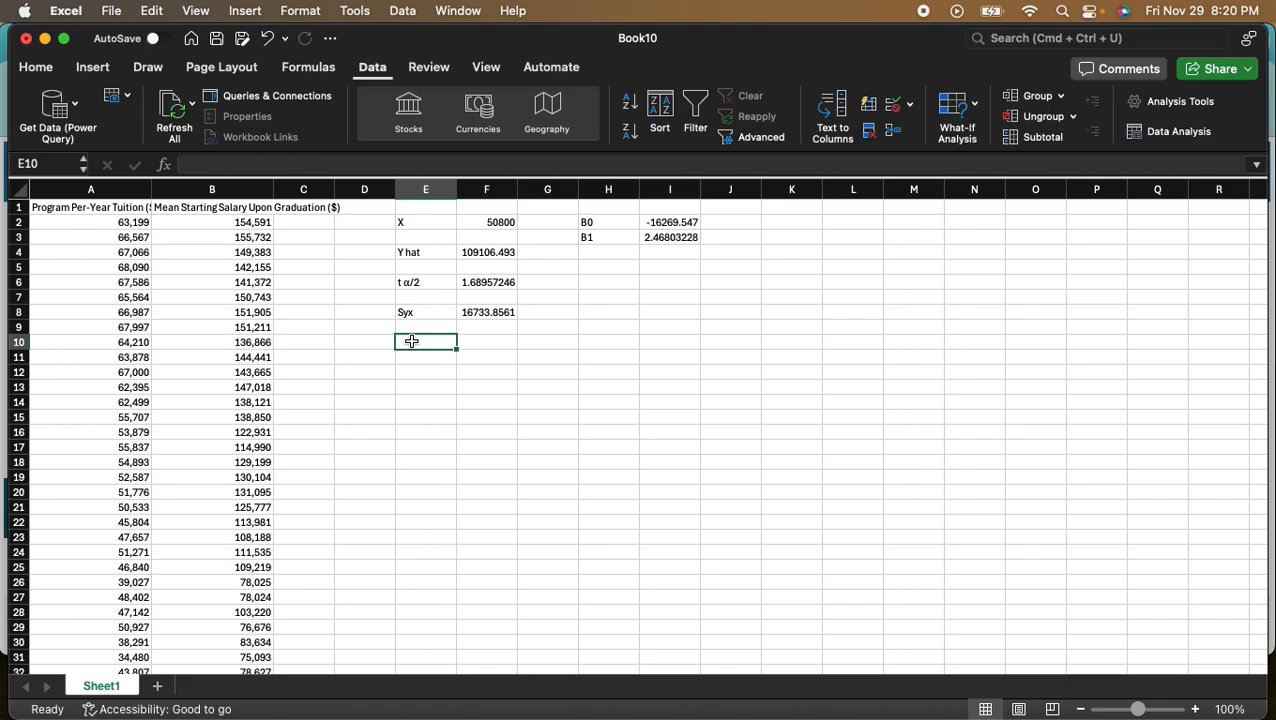
key(ctrl+super+space)
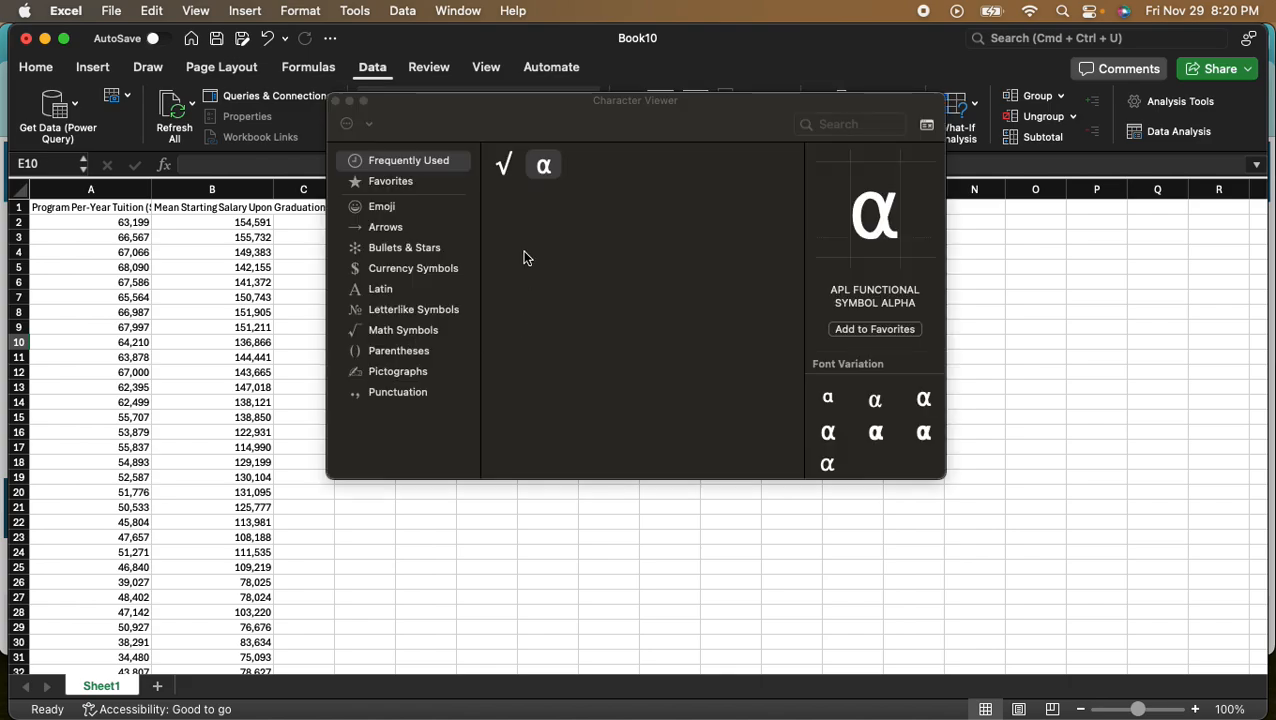
click(505, 176)
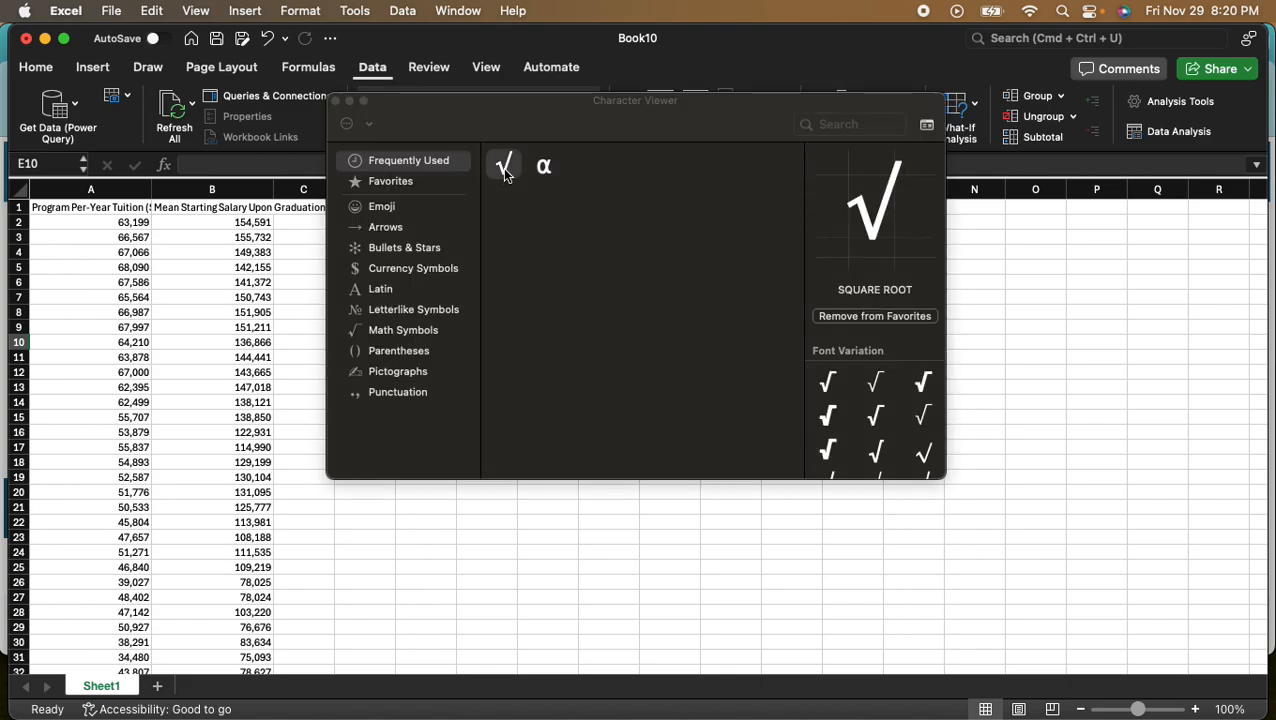
double_click(505, 176)
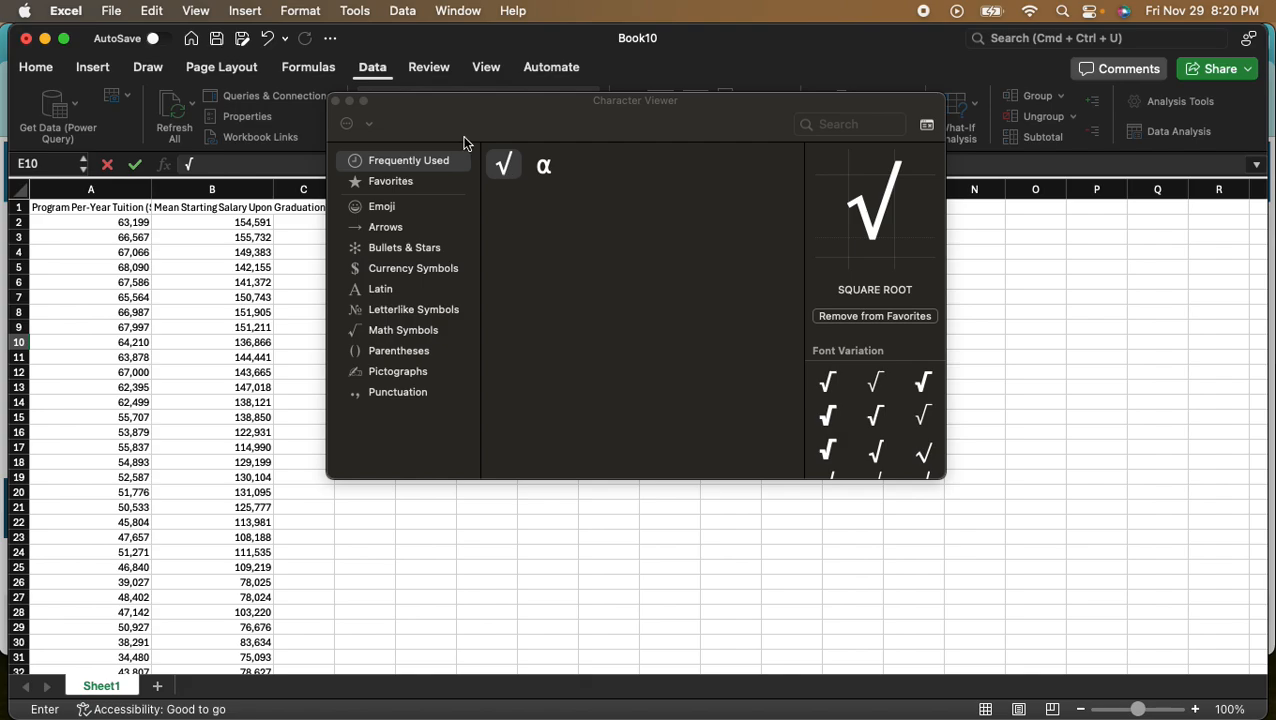
click(337, 102)
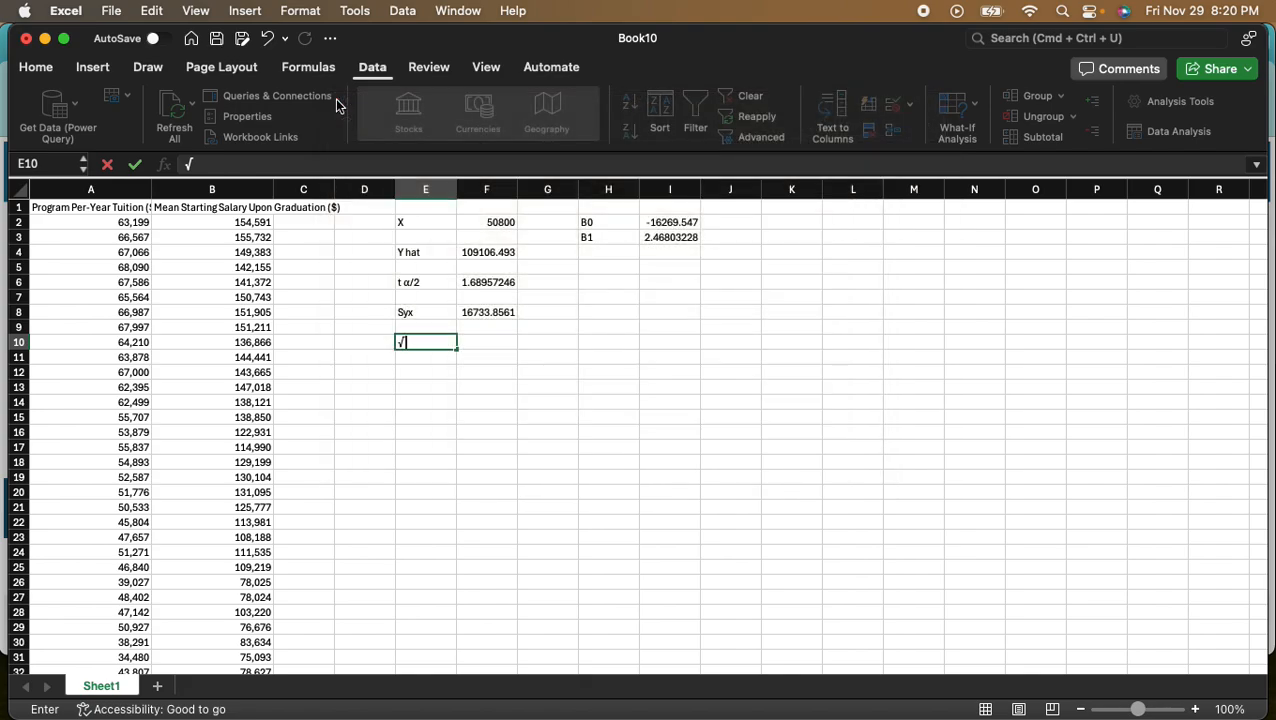
text(hi)
key(Tab)
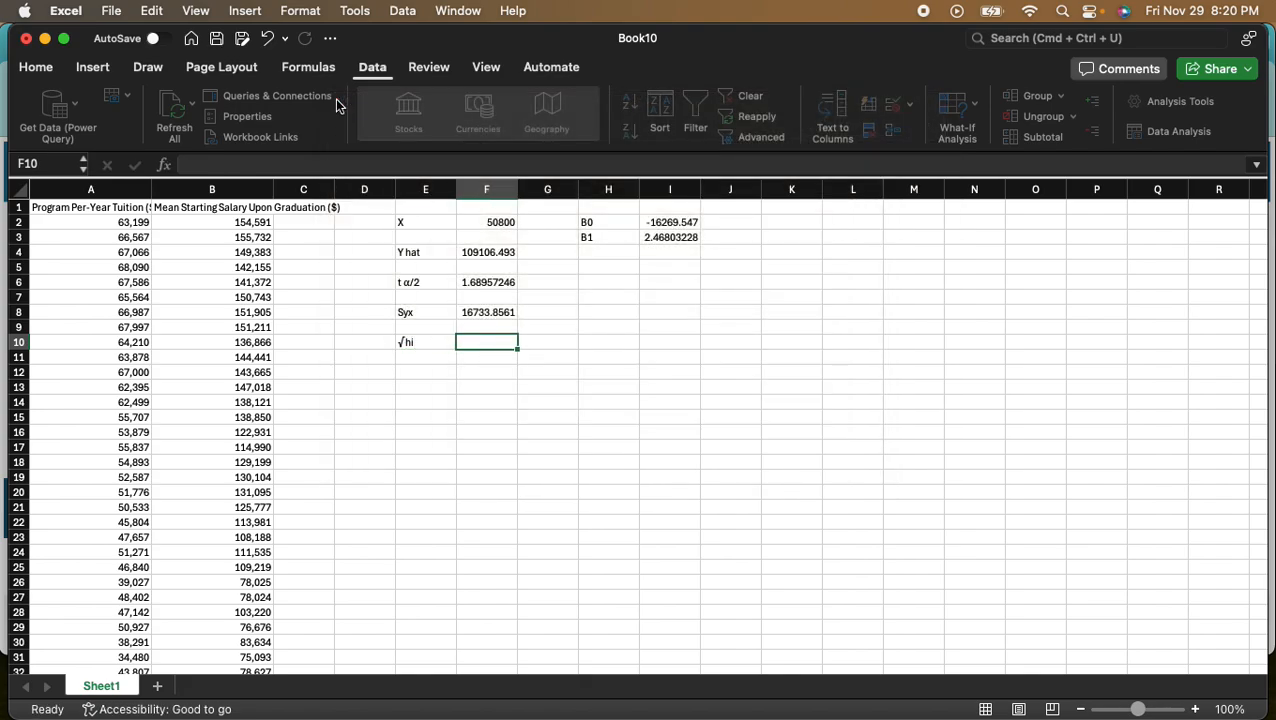
- Label cell H5 as hi, below the B0 and B1 entries
click(617, 271)
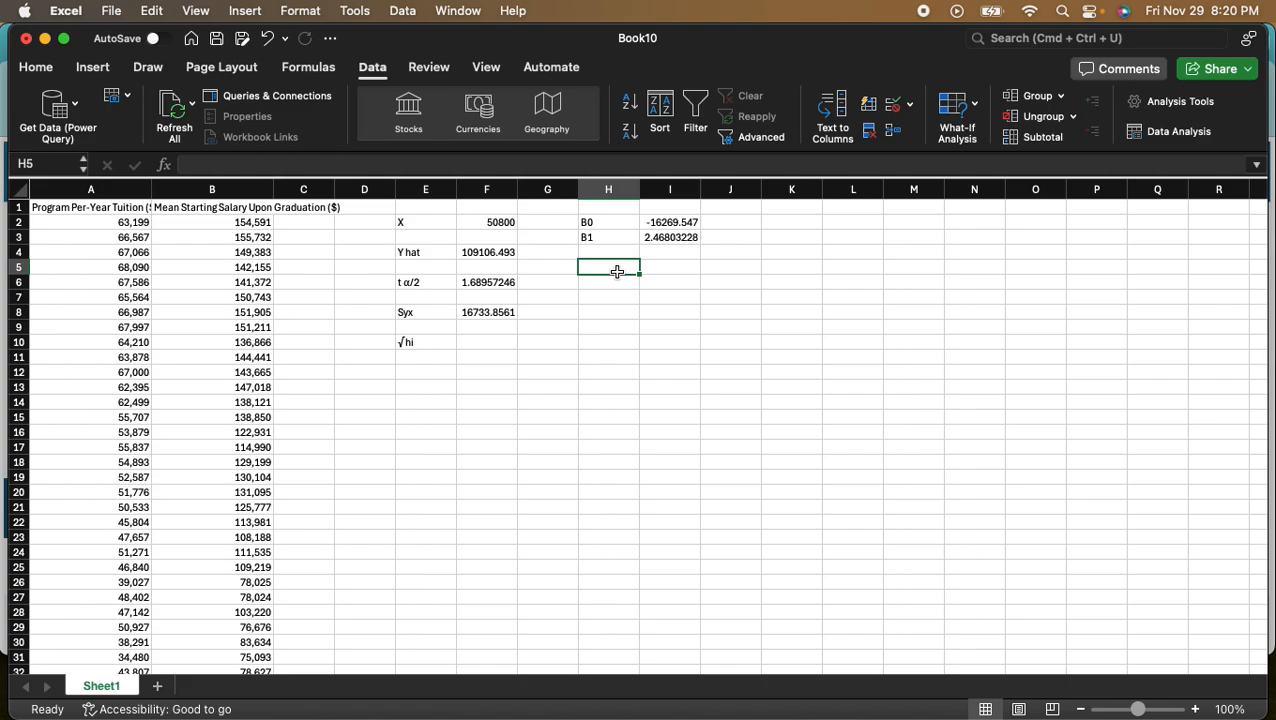
text(hi)
key(Tab)
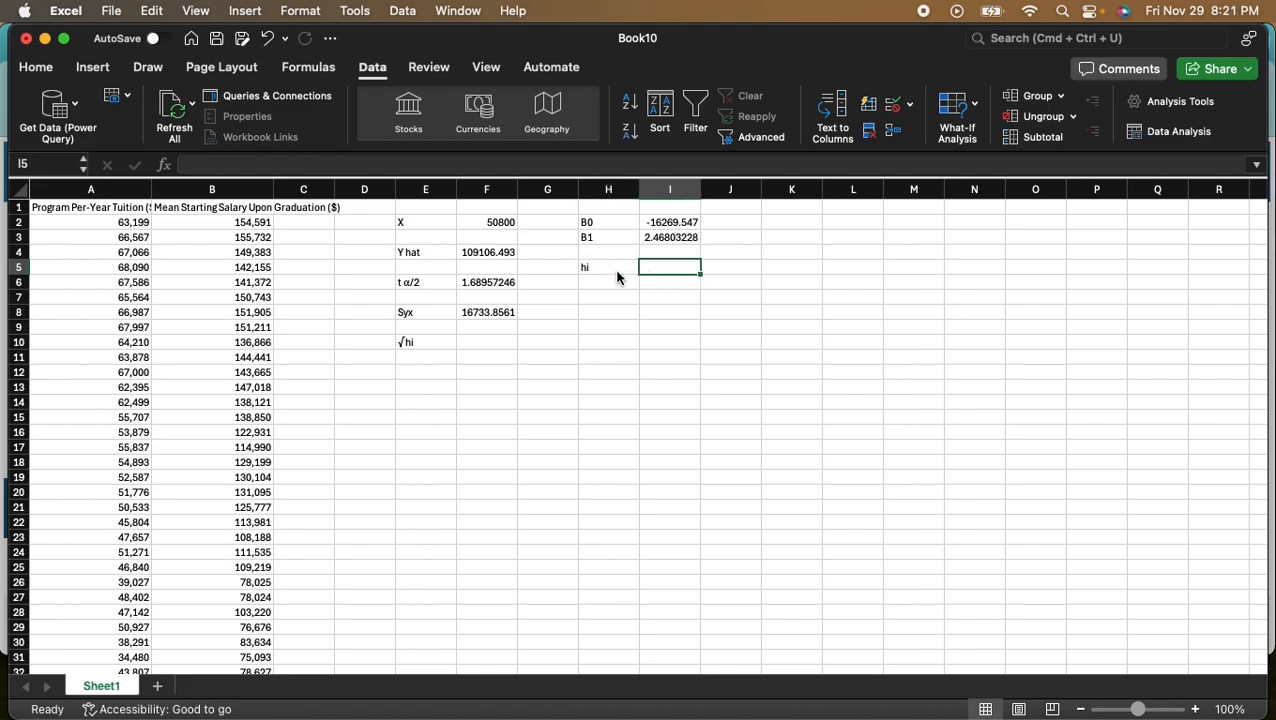
key(Tab)
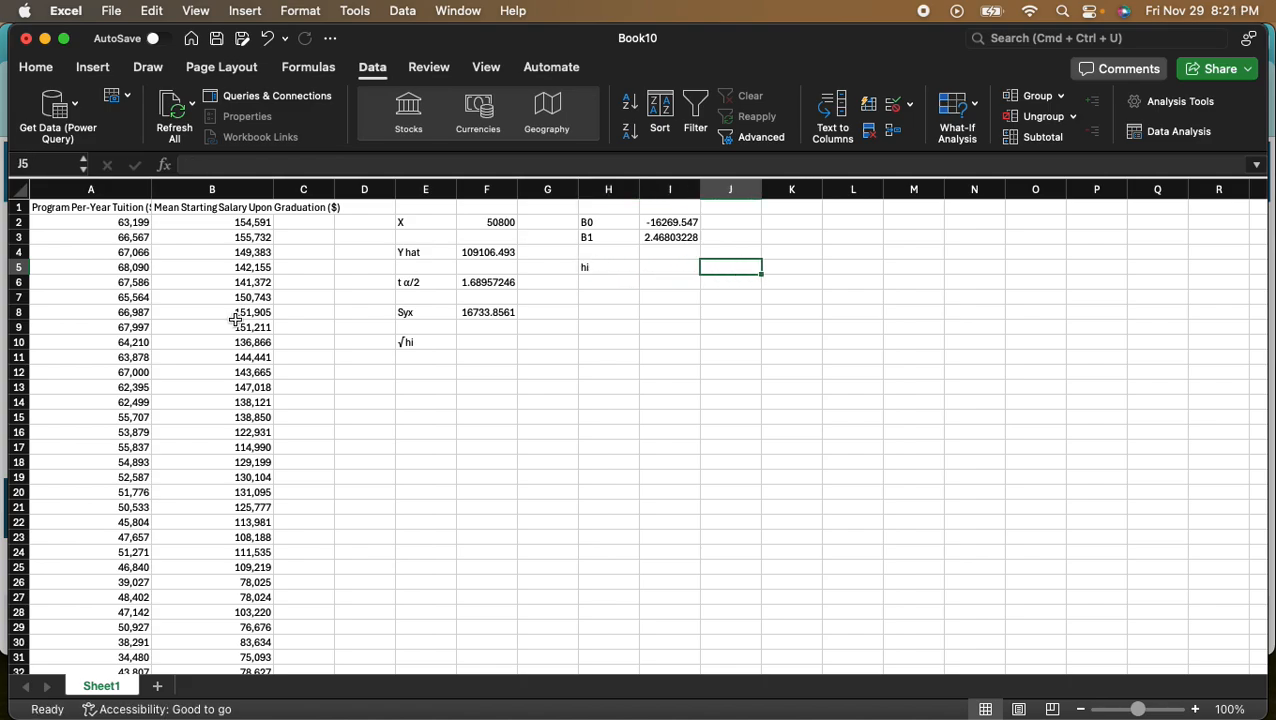
- Switch to Preview to examine the hi and SSX formulas, close the screenshot window and select cell K5 in Excel
drag(1270, 140, 521, 108)
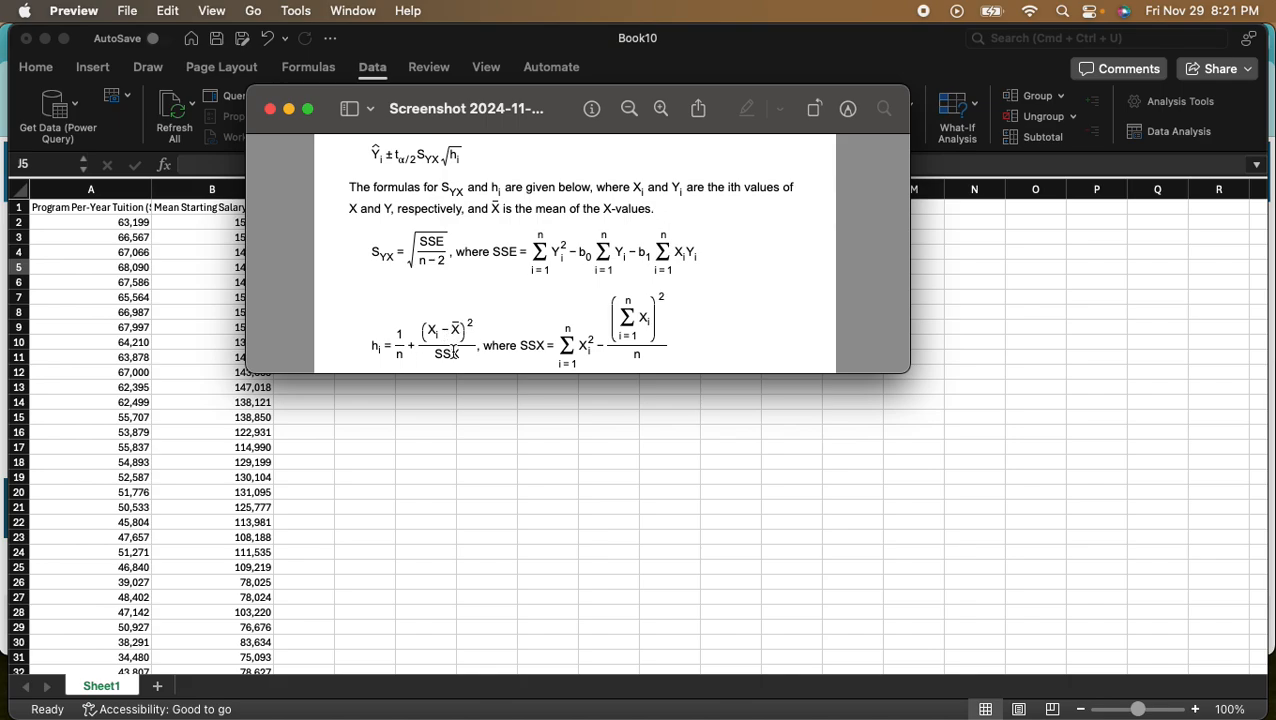
key(super+w)
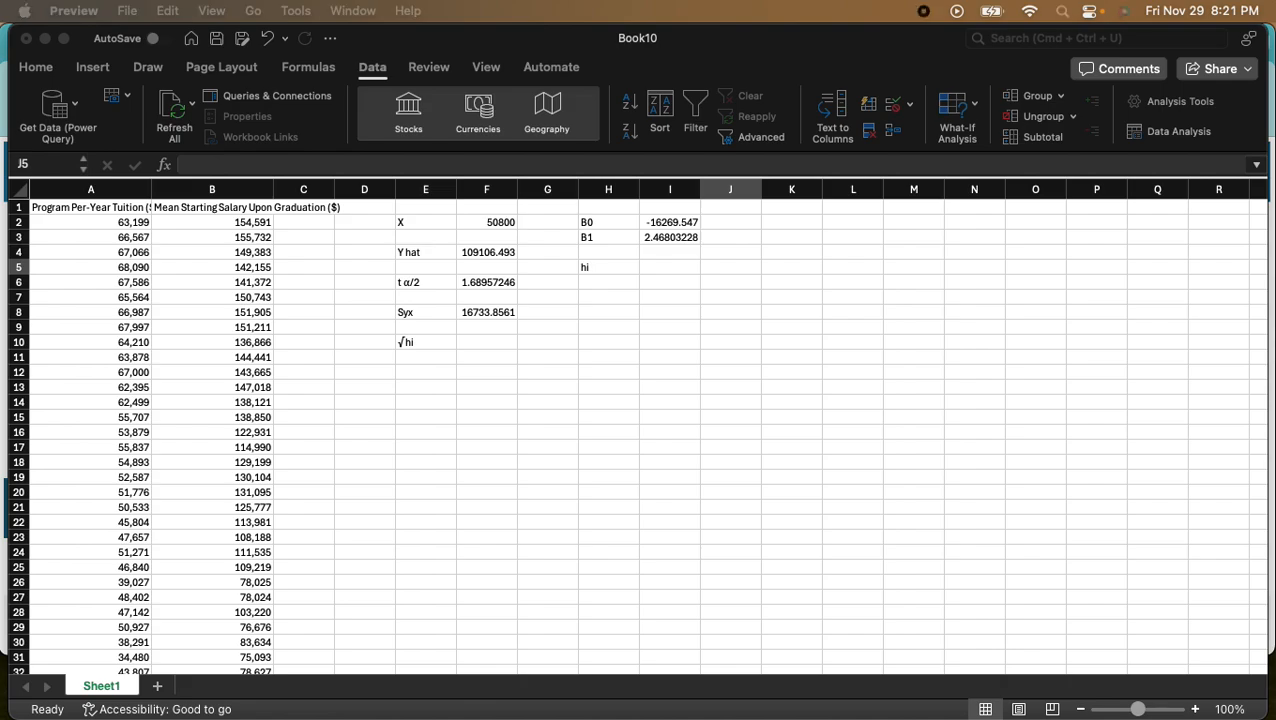
click(646, 267)
click(663, 268)
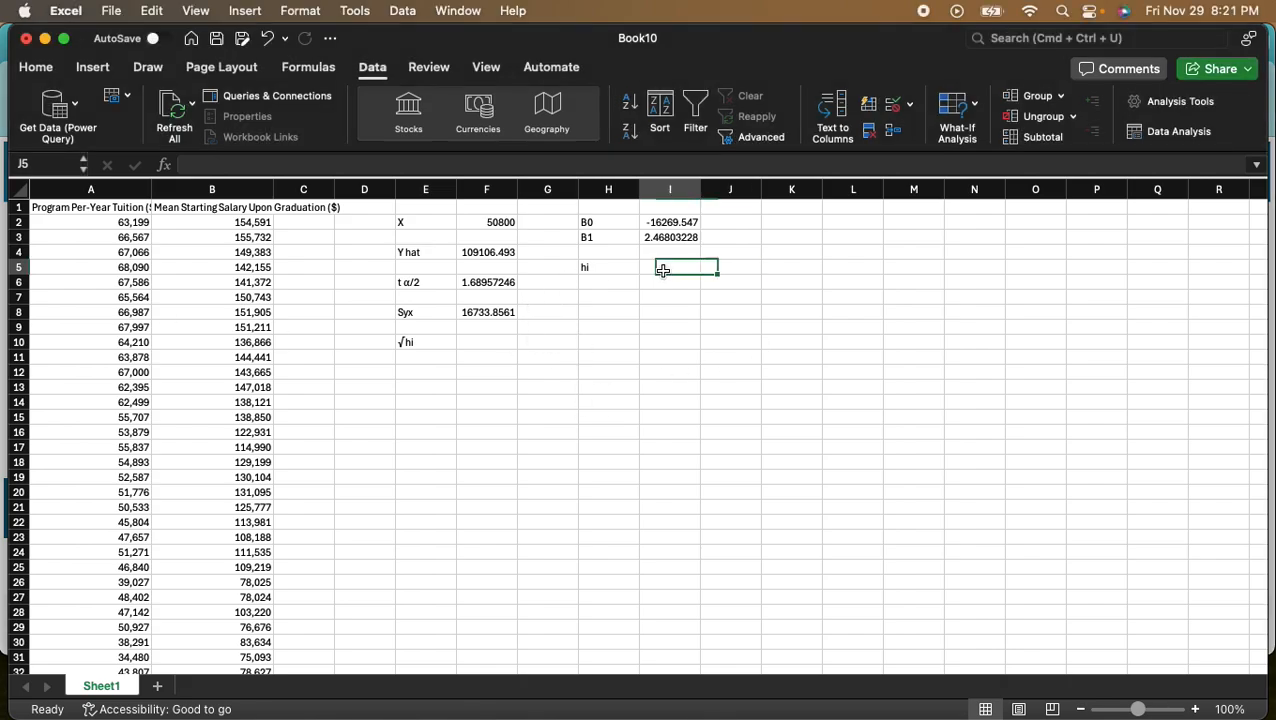
click(780, 270)
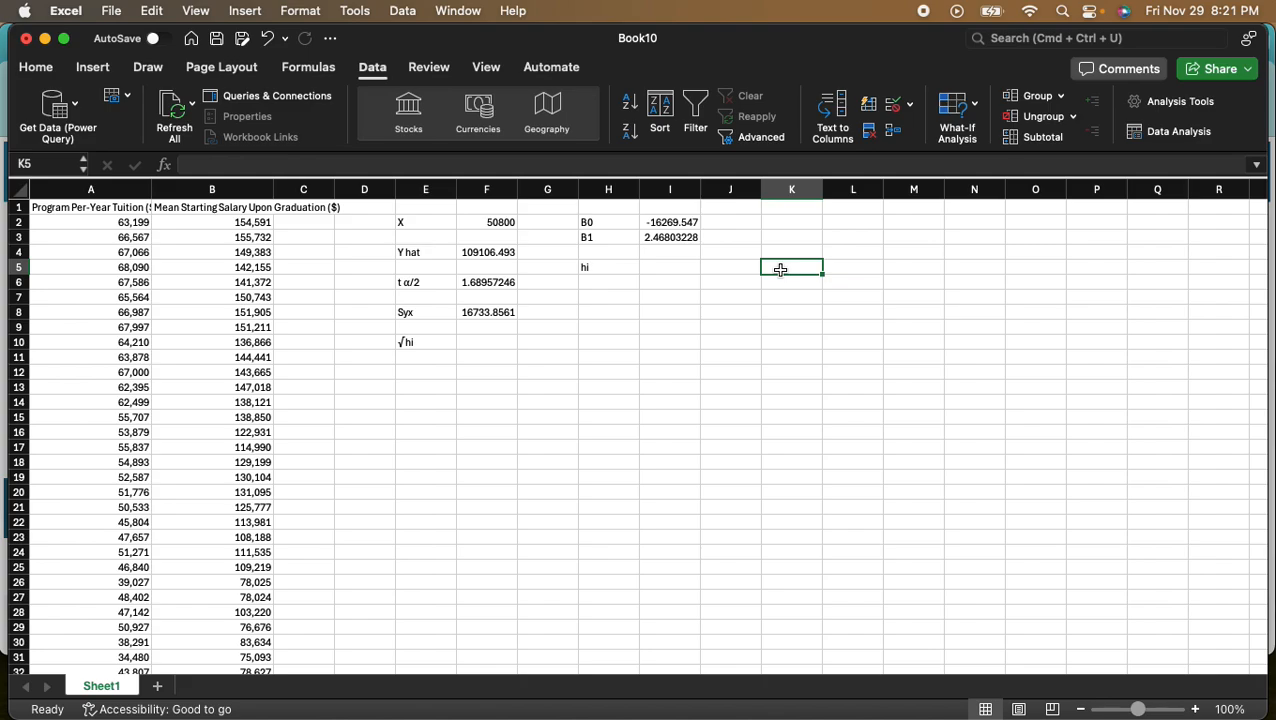
- Label cells K5 to K7 as 1/n, (X1-Xbar)^2 and SSX for the components of hi
text(1/n)
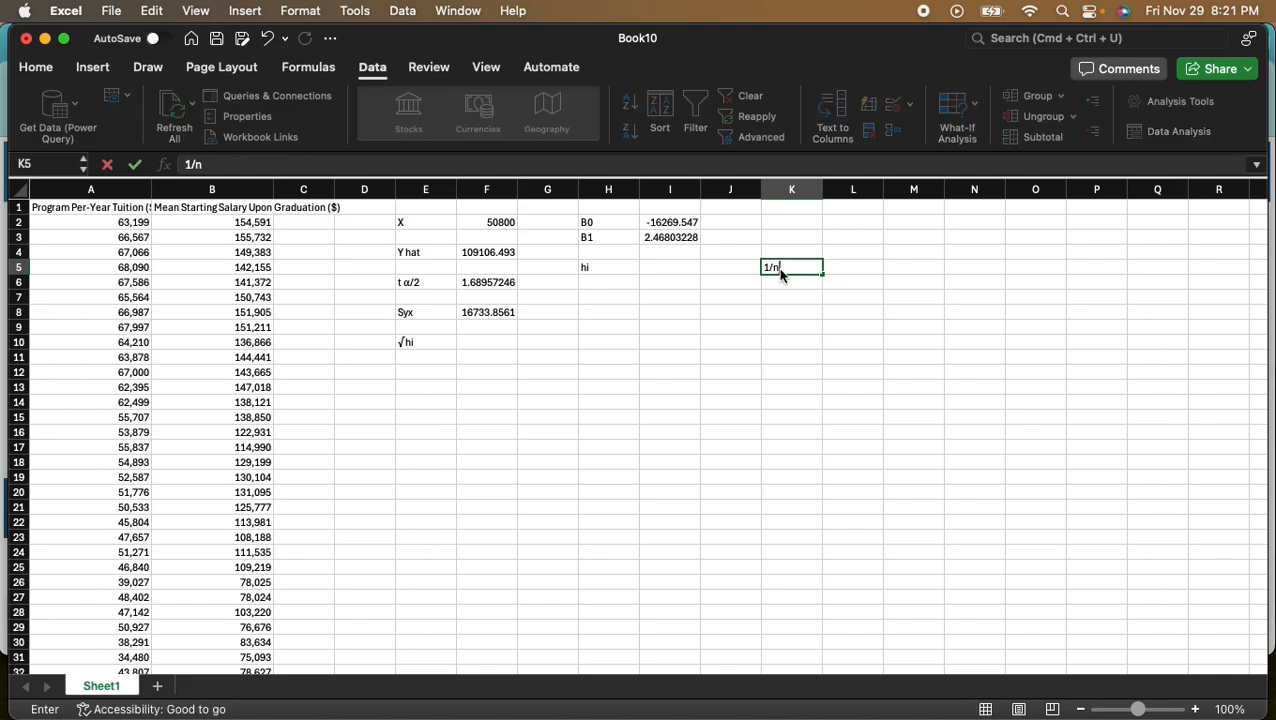
key(Return)
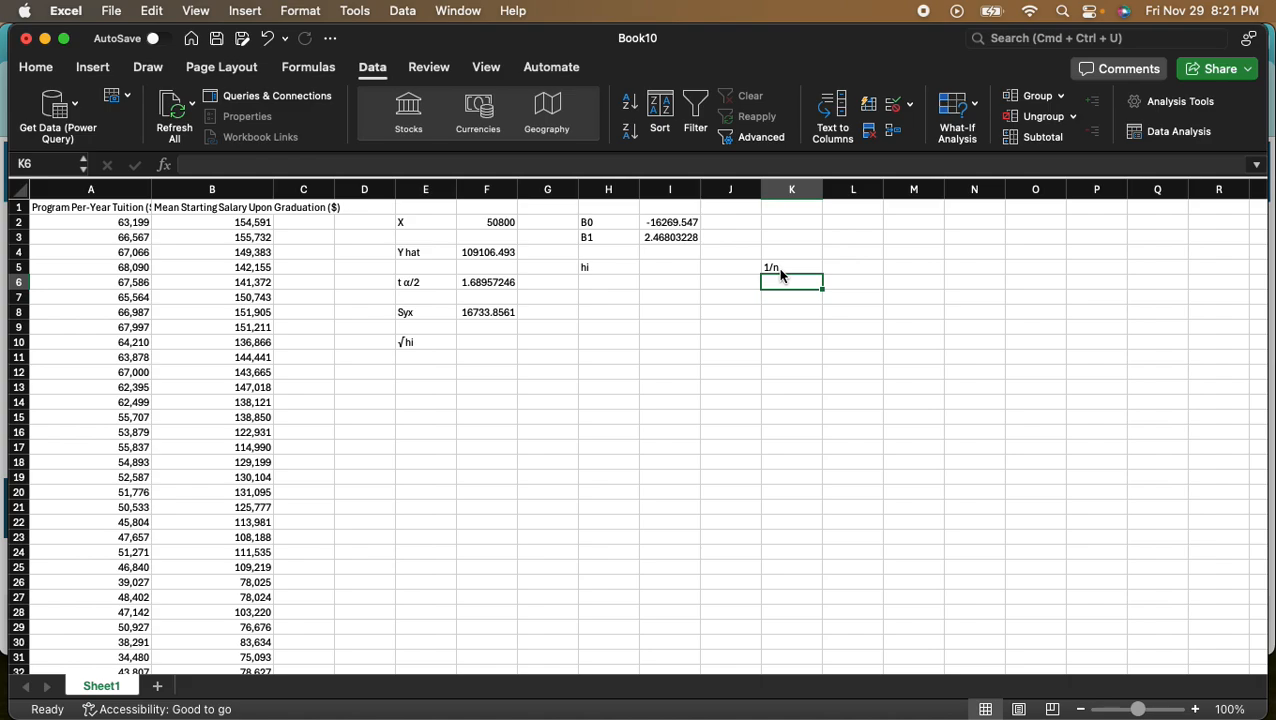
text((X)
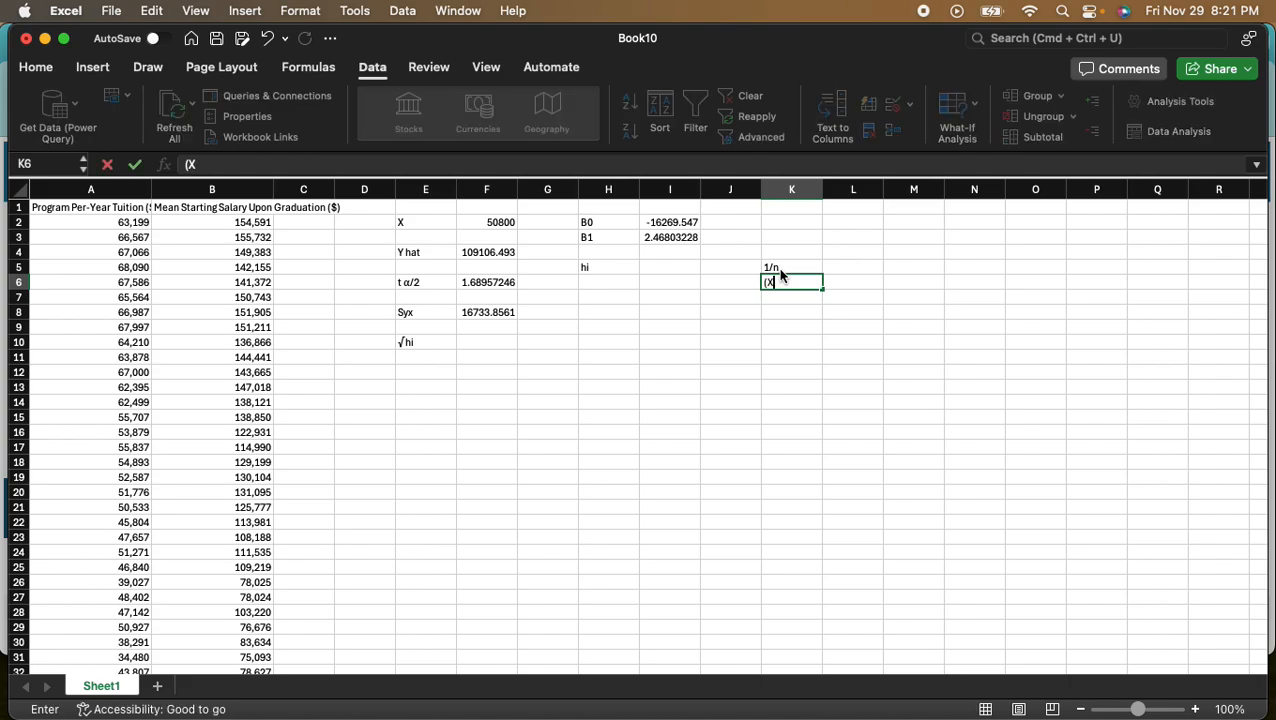
text(1-Xbar)^2)
key(Return)
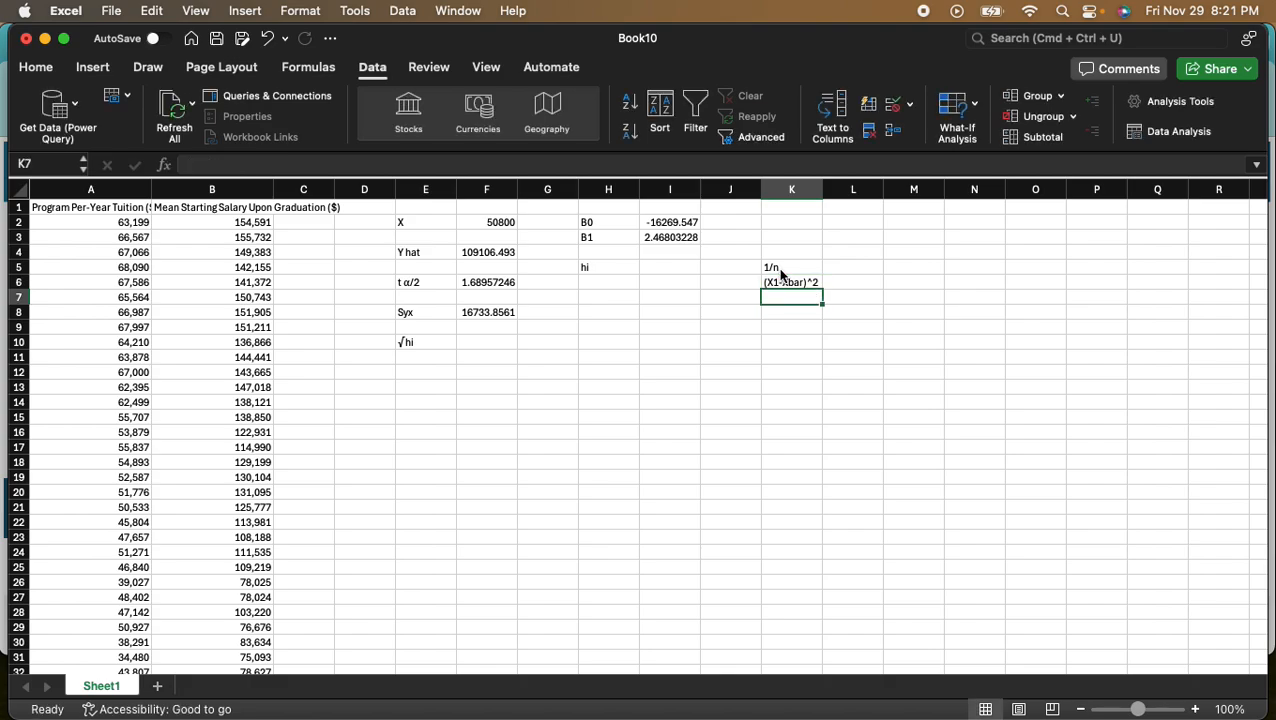
text(SS)
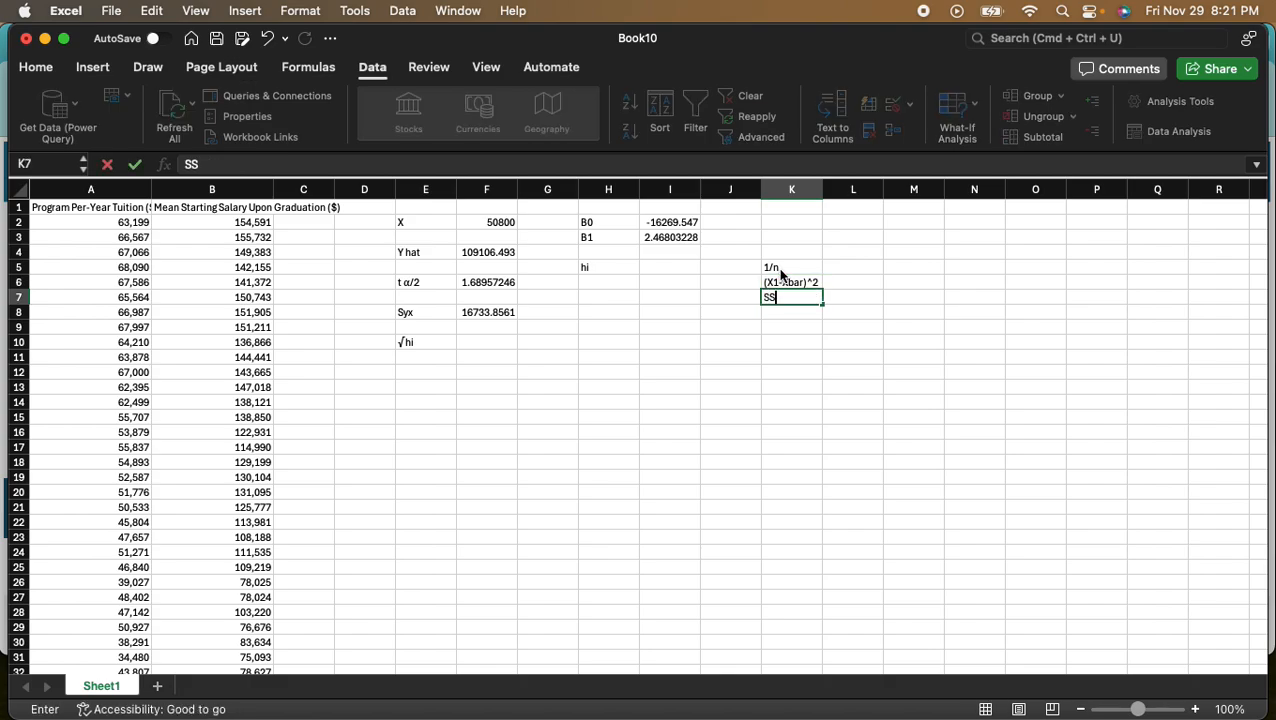
text(X)
- Calculate 1/n in cell L5 with =1/B49, using the Observations value from the regression statistics
click(850, 268)
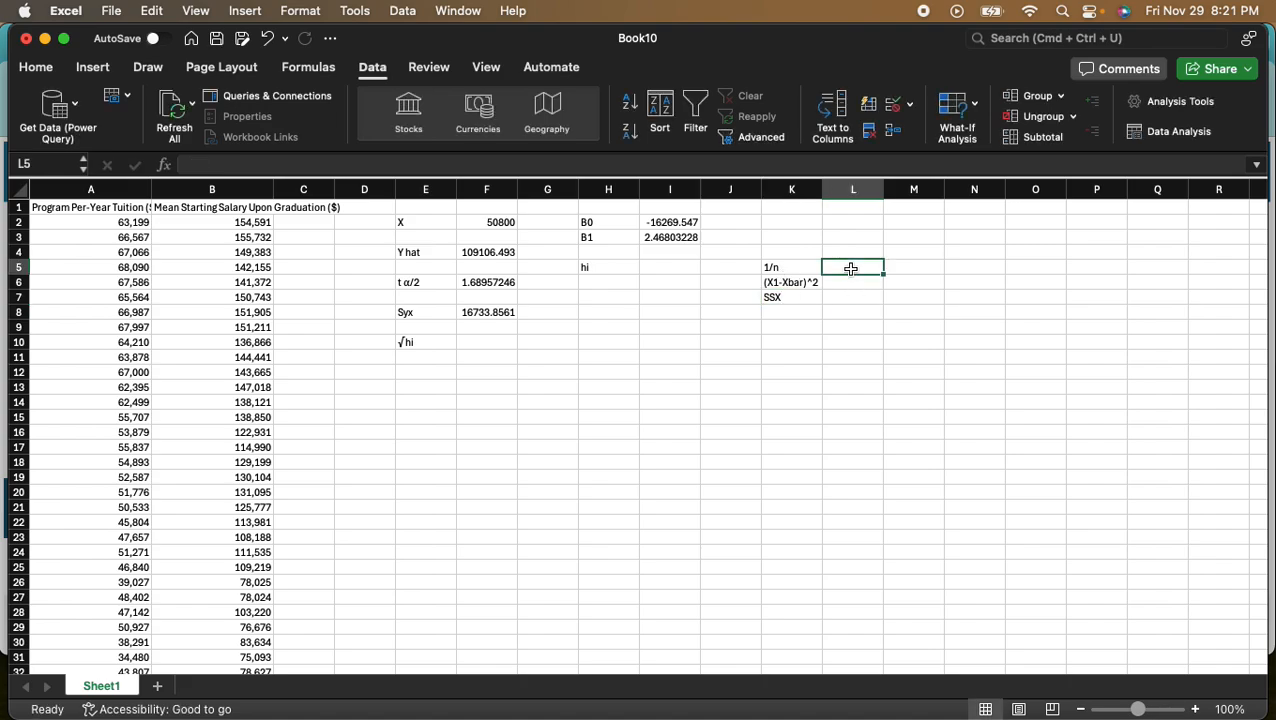
text(=1/)
scroll(197, 408, down, 10)
scroll(197, 408, down, 2)
click(240, 400)
key(Return)
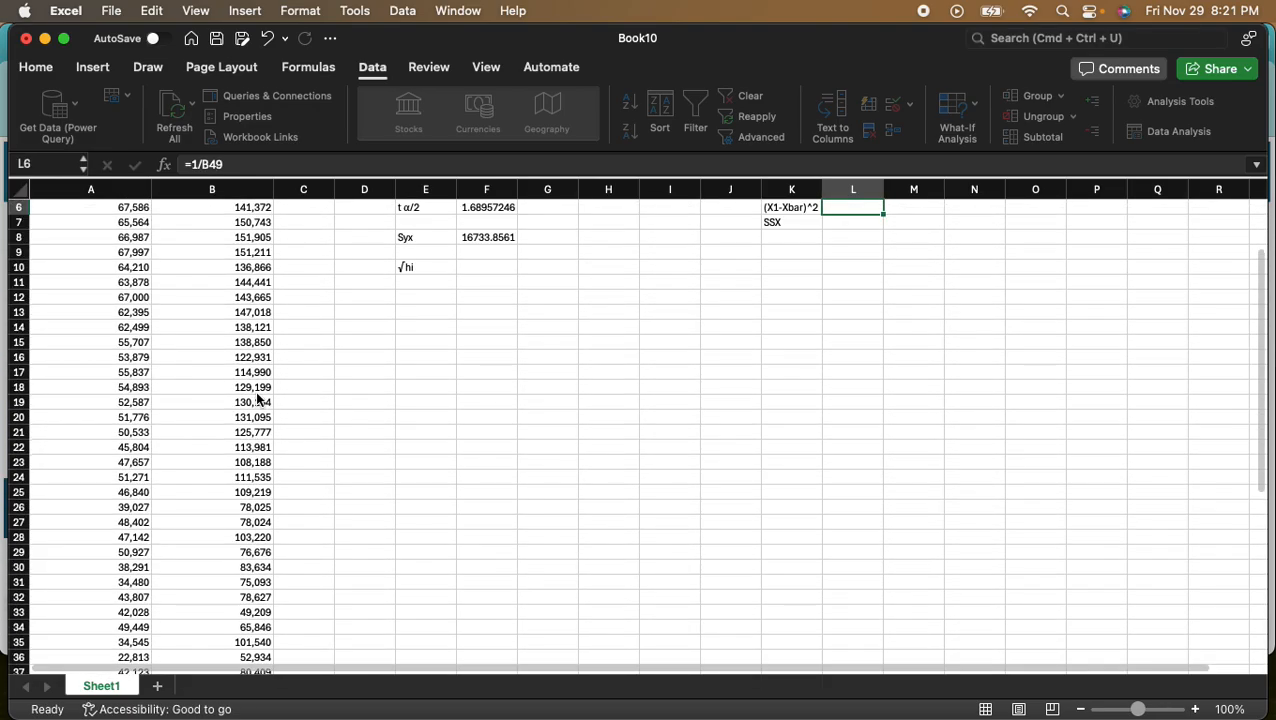
scroll(803, 376, up, 2)
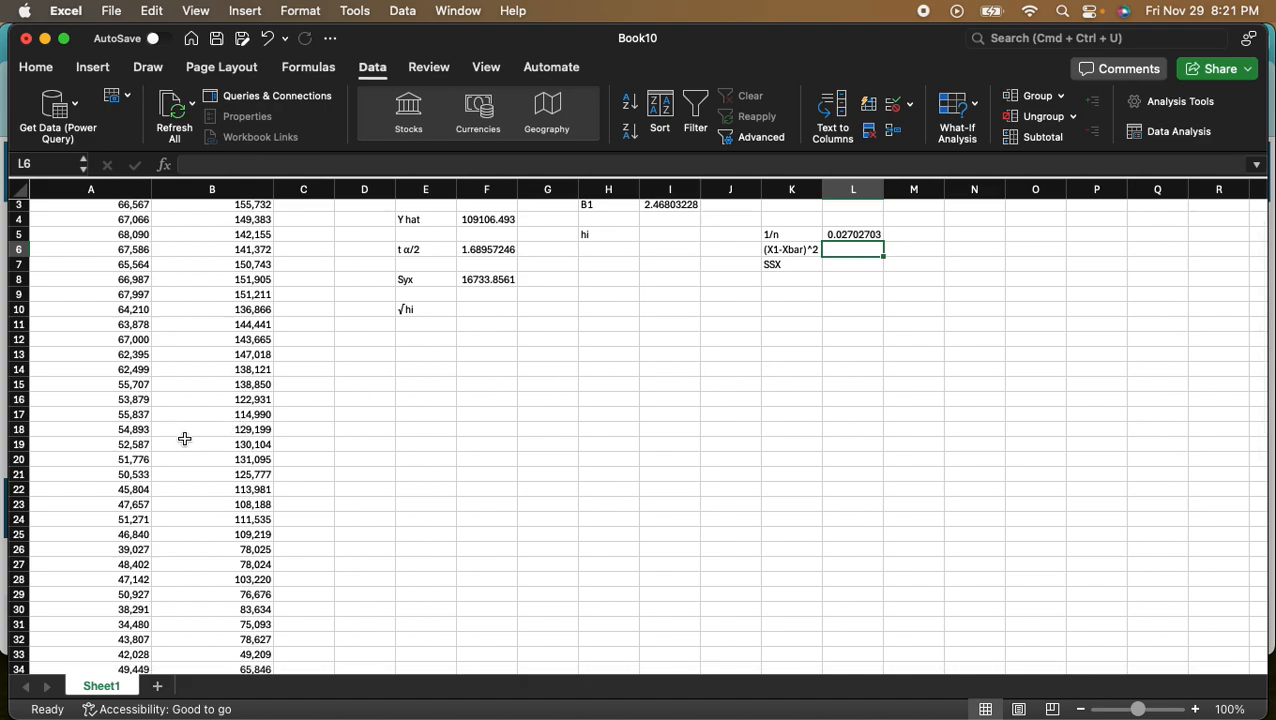
scroll(247, 432, up, 2)
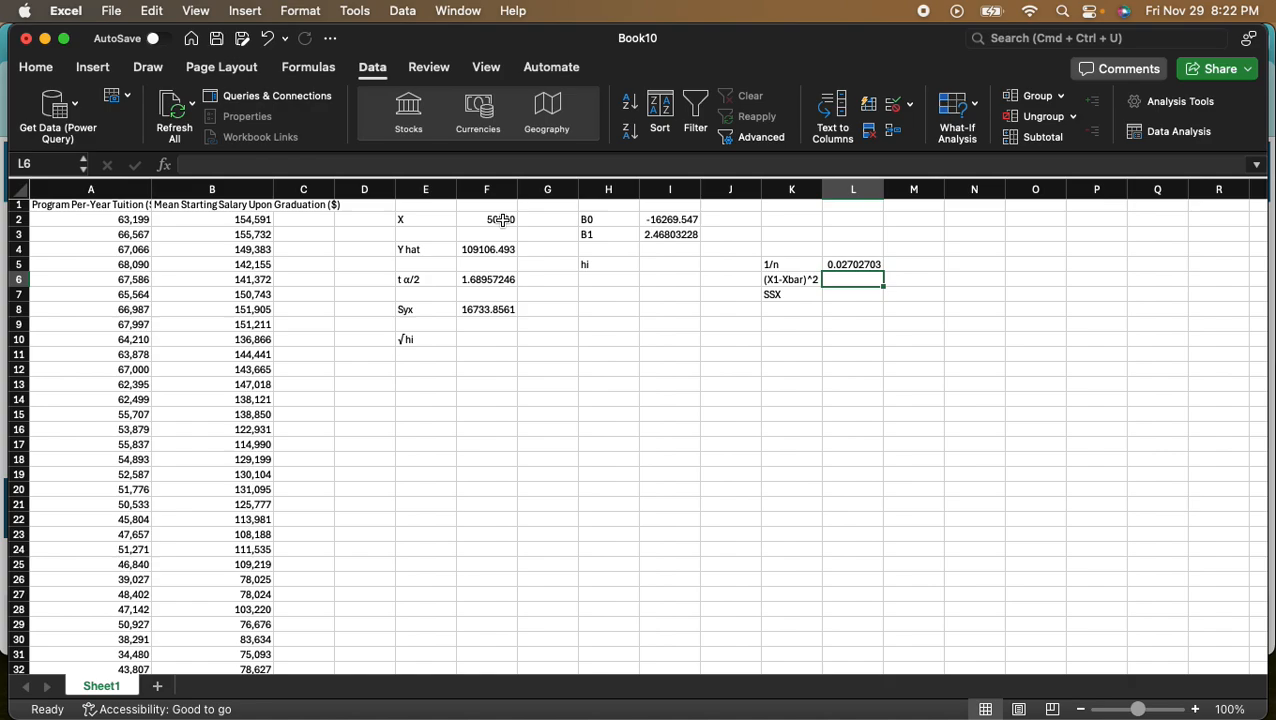
- Run Descriptive Statistics with summary statistics on the tuition data A2:A38, placing the output at A62
click(1168, 134)
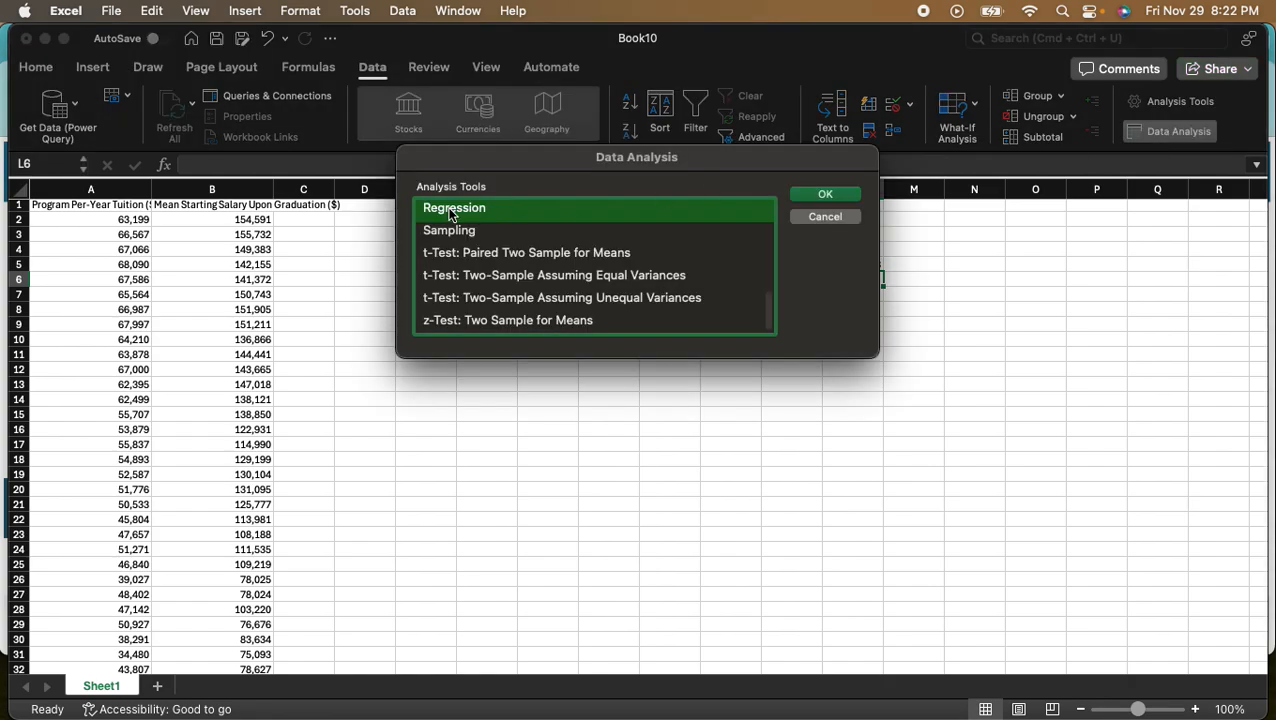
scroll(584, 262, up, 2)
scroll(584, 265, up, 6)
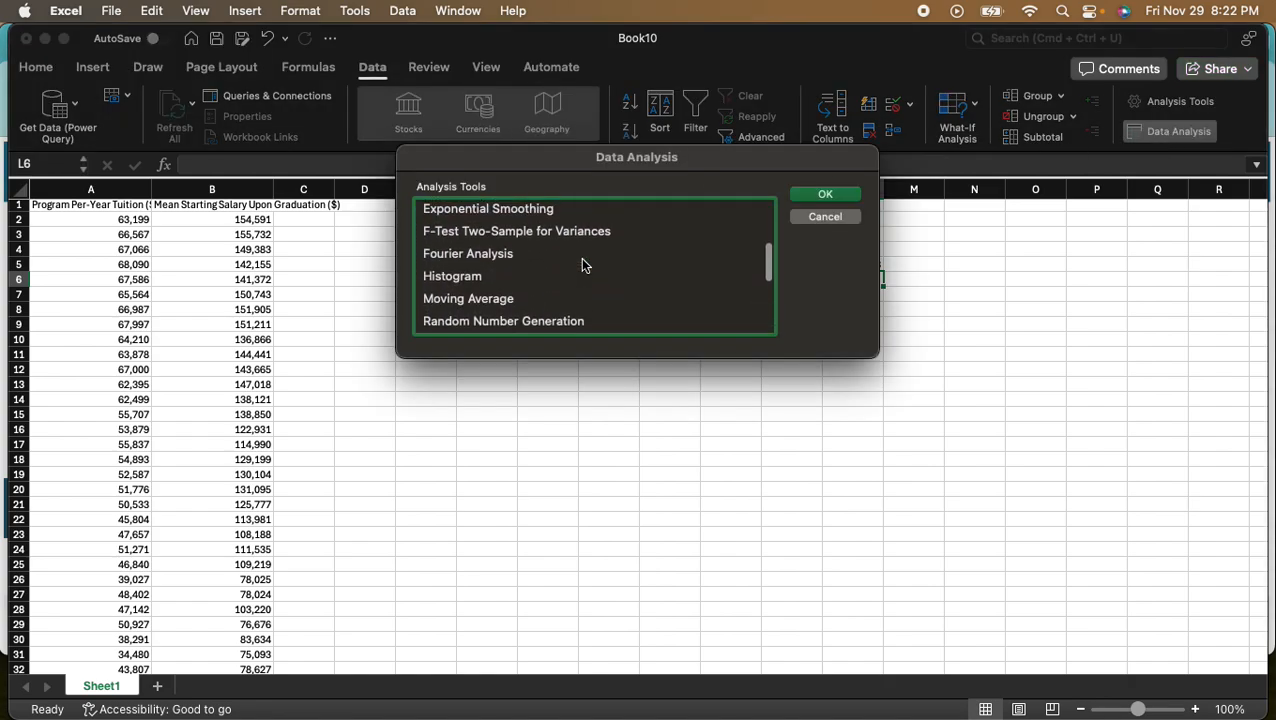
click(513, 255)
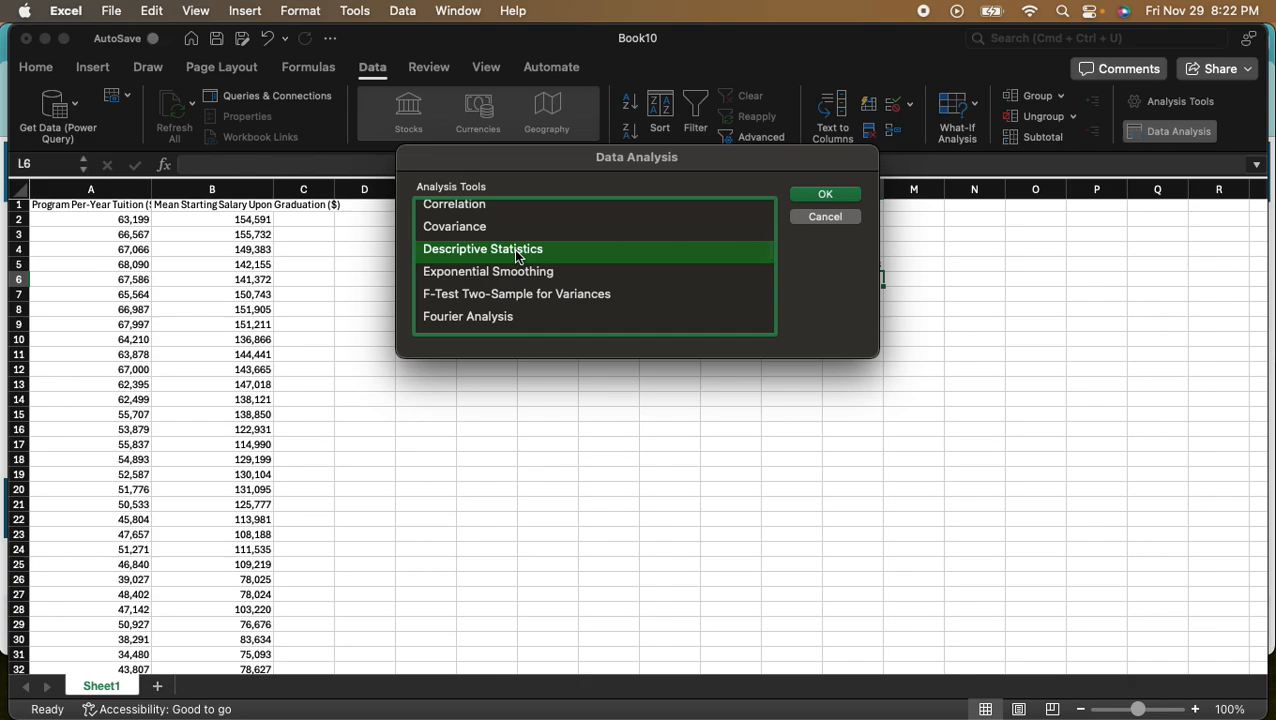
click(824, 194)
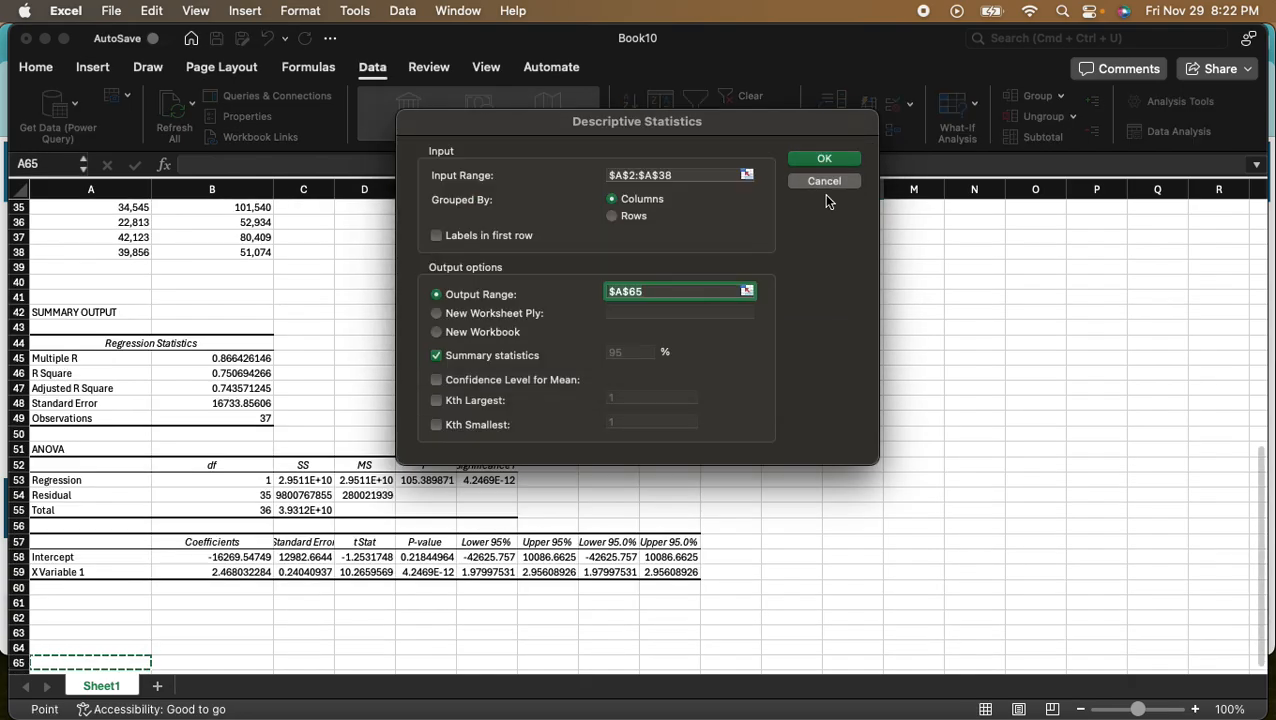
scroll(165, 370, down, 5)
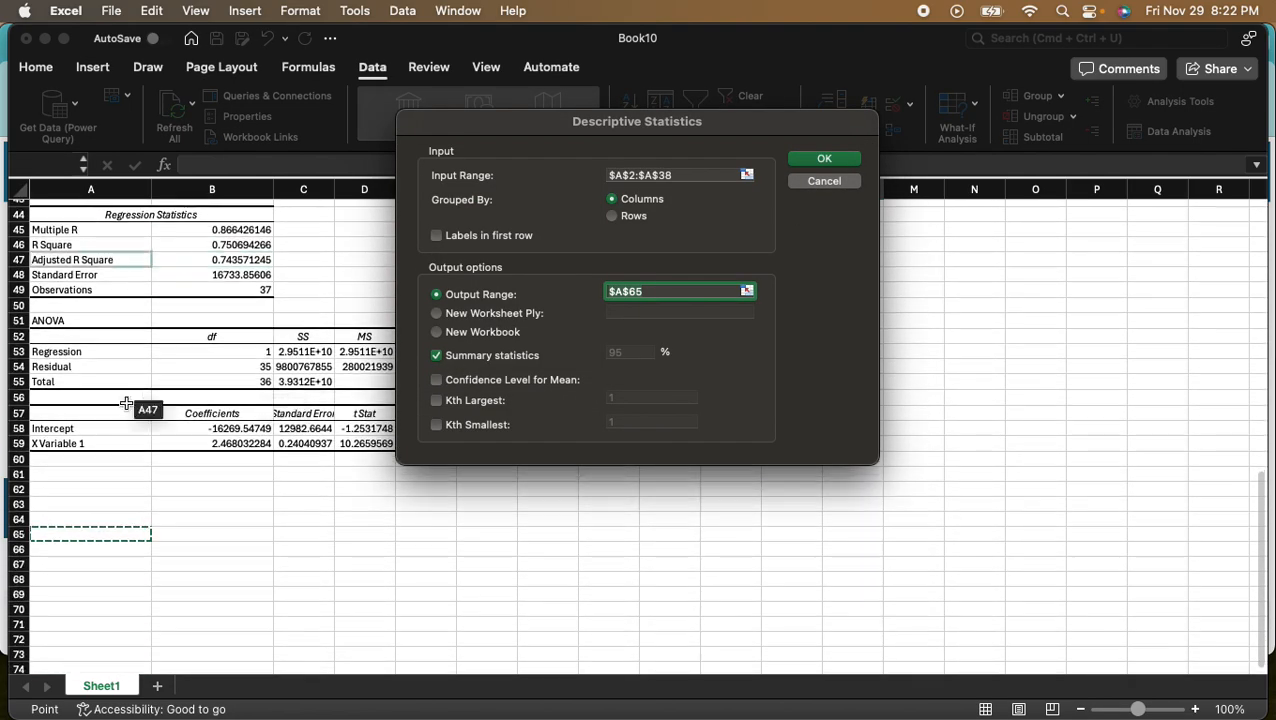
click(55, 480)
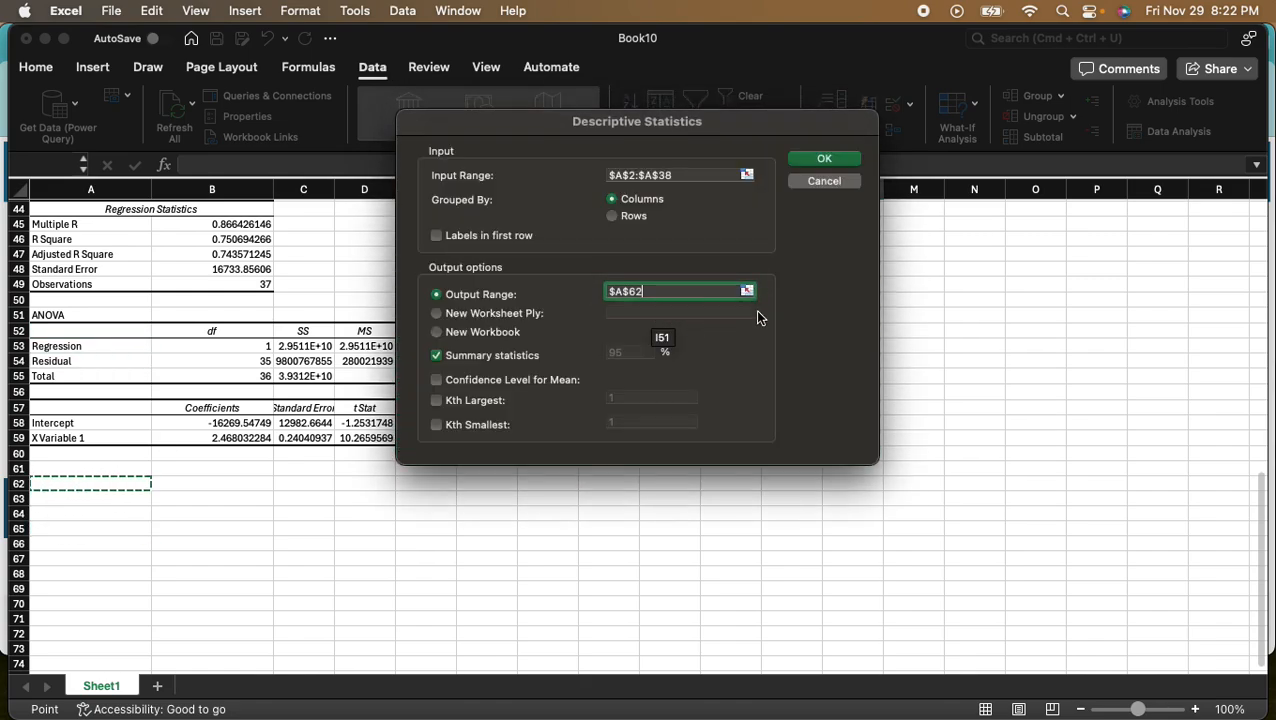
click(825, 160)
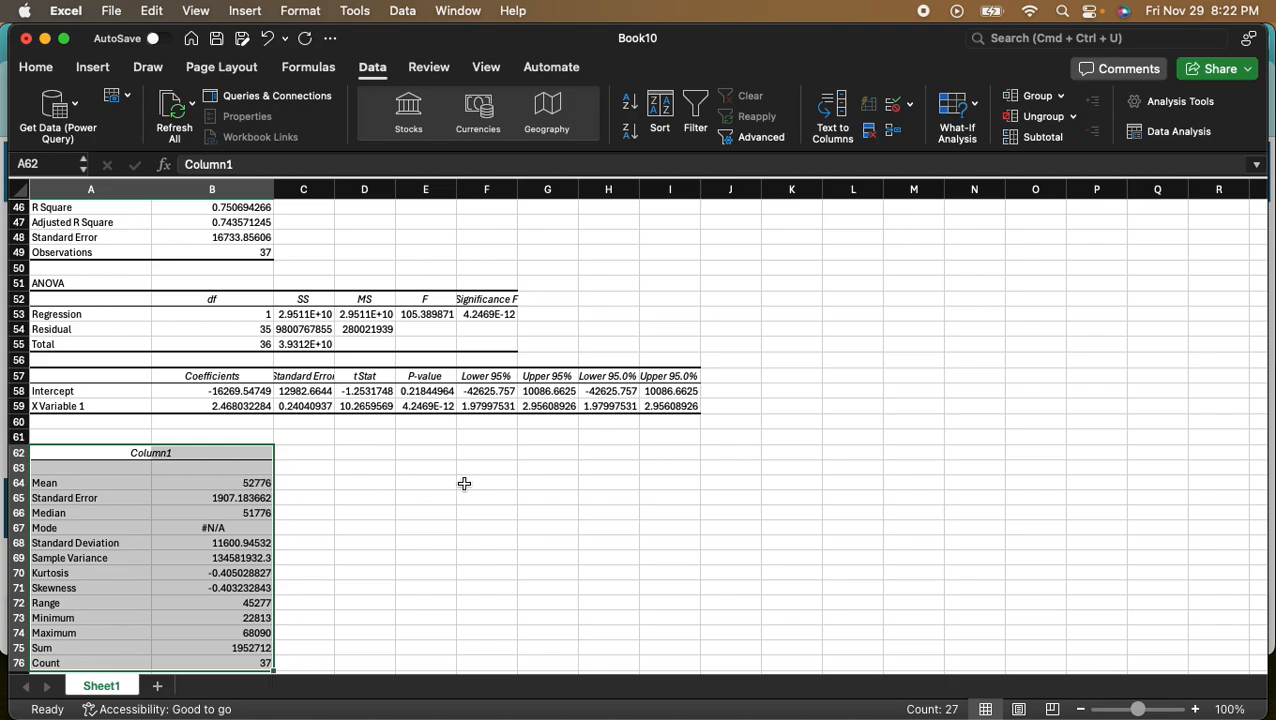
- Calculate the squared deviation of X from the tuition mean in cell L6 with =(F2-B64)^2
scroll(464, 484, up, 15)
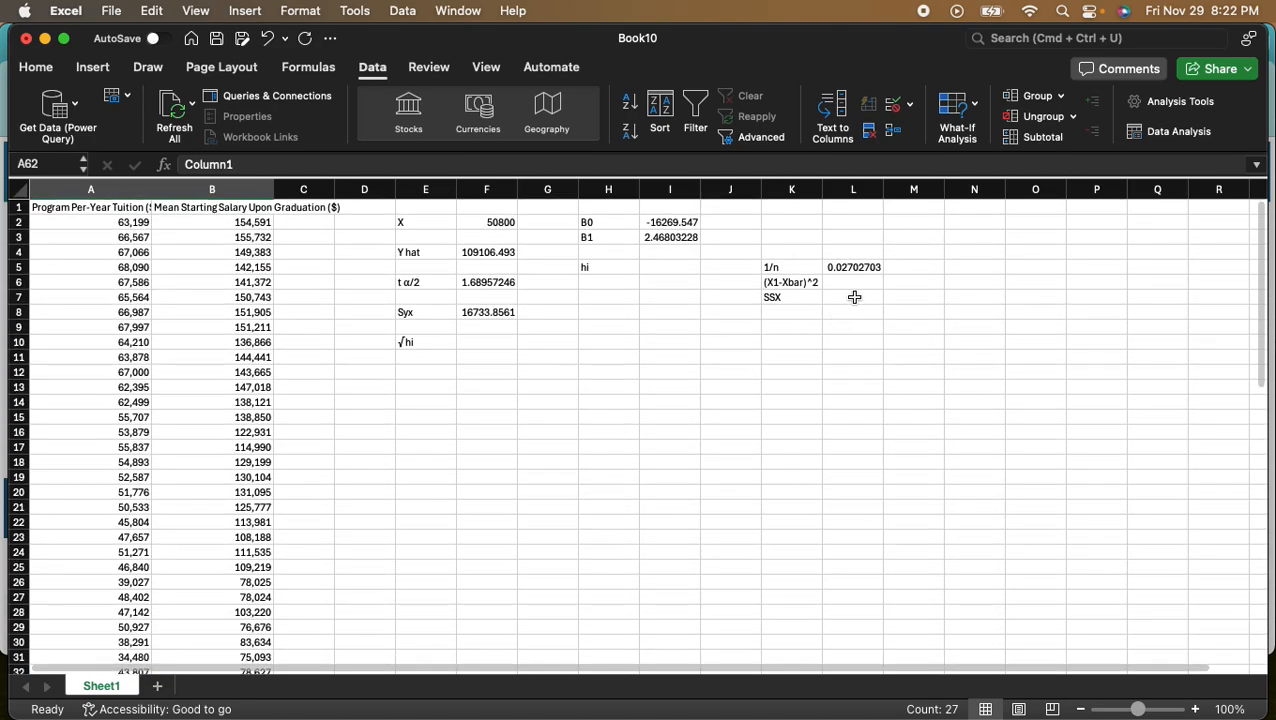
click(842, 283)
text(=()
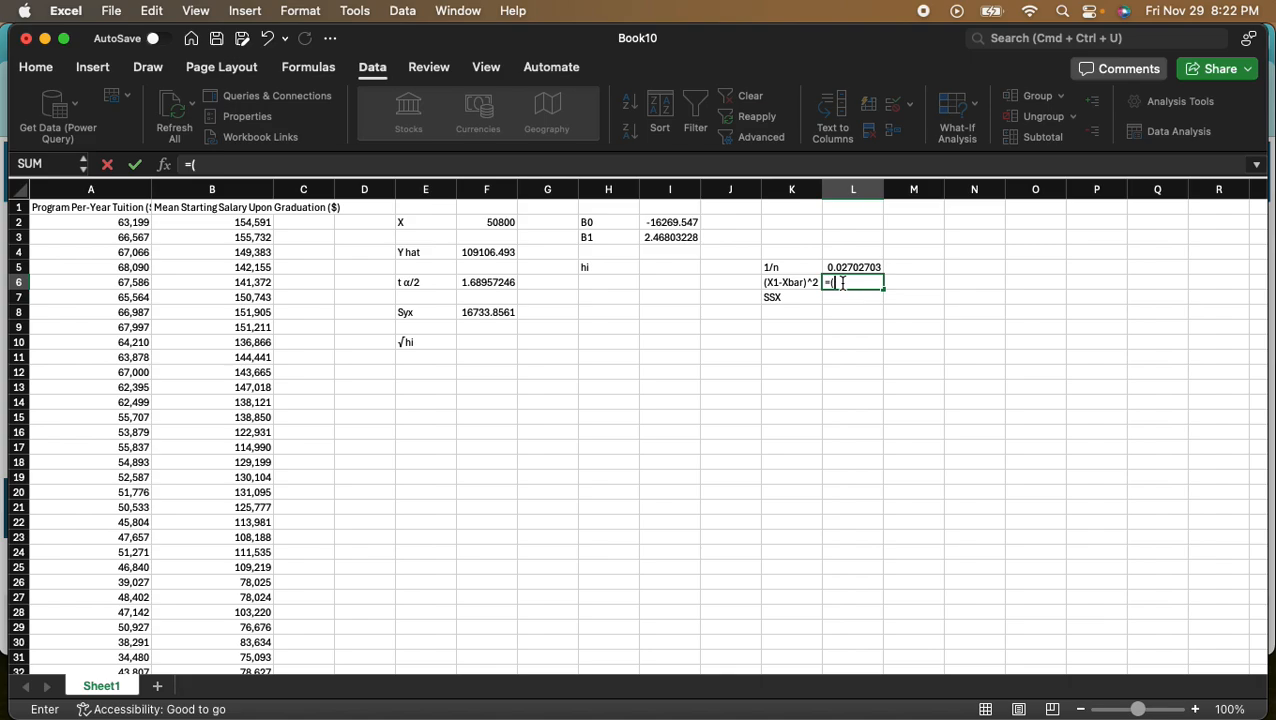
click(506, 224)
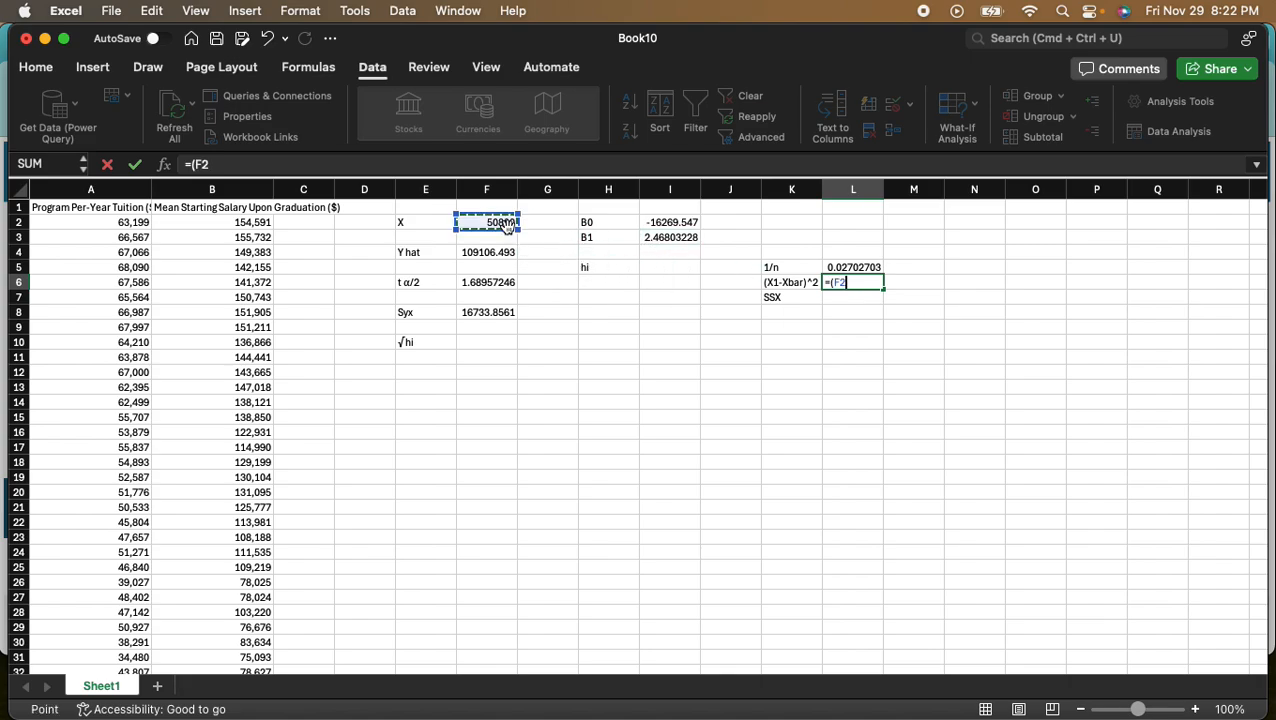
text(-)
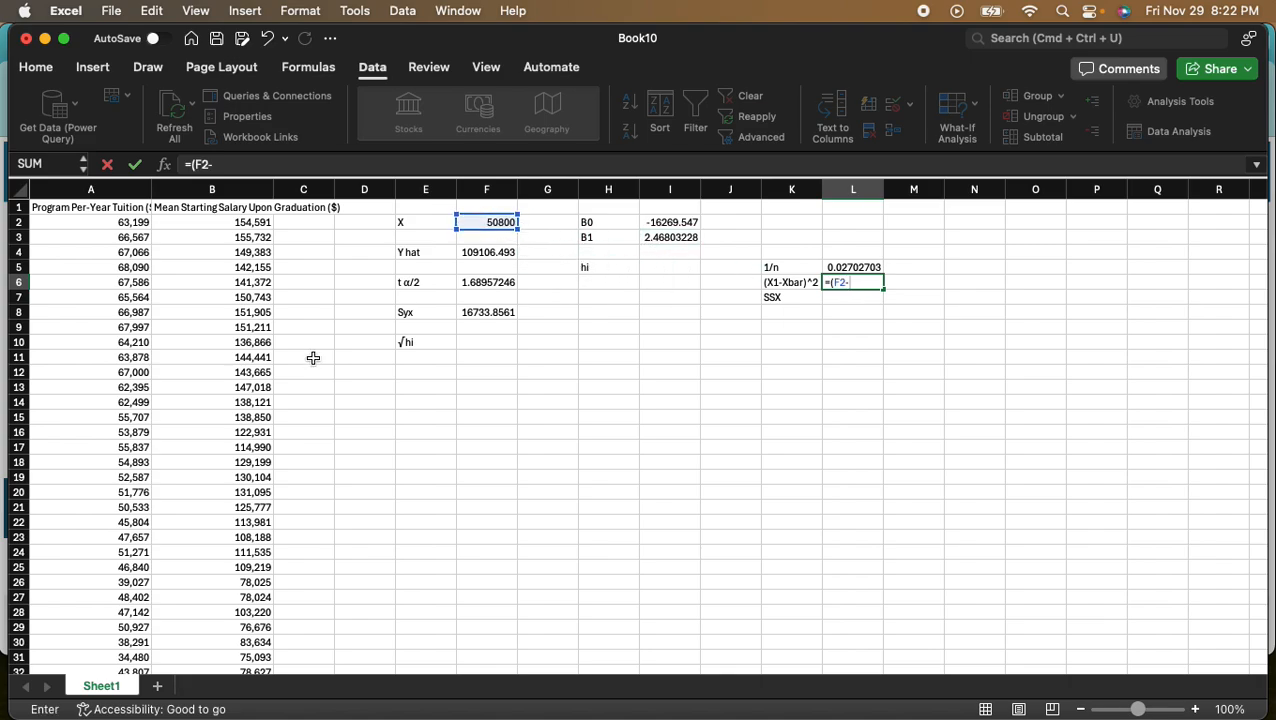
scroll(205, 404, down, 10)
scroll(205, 404, down, 5)
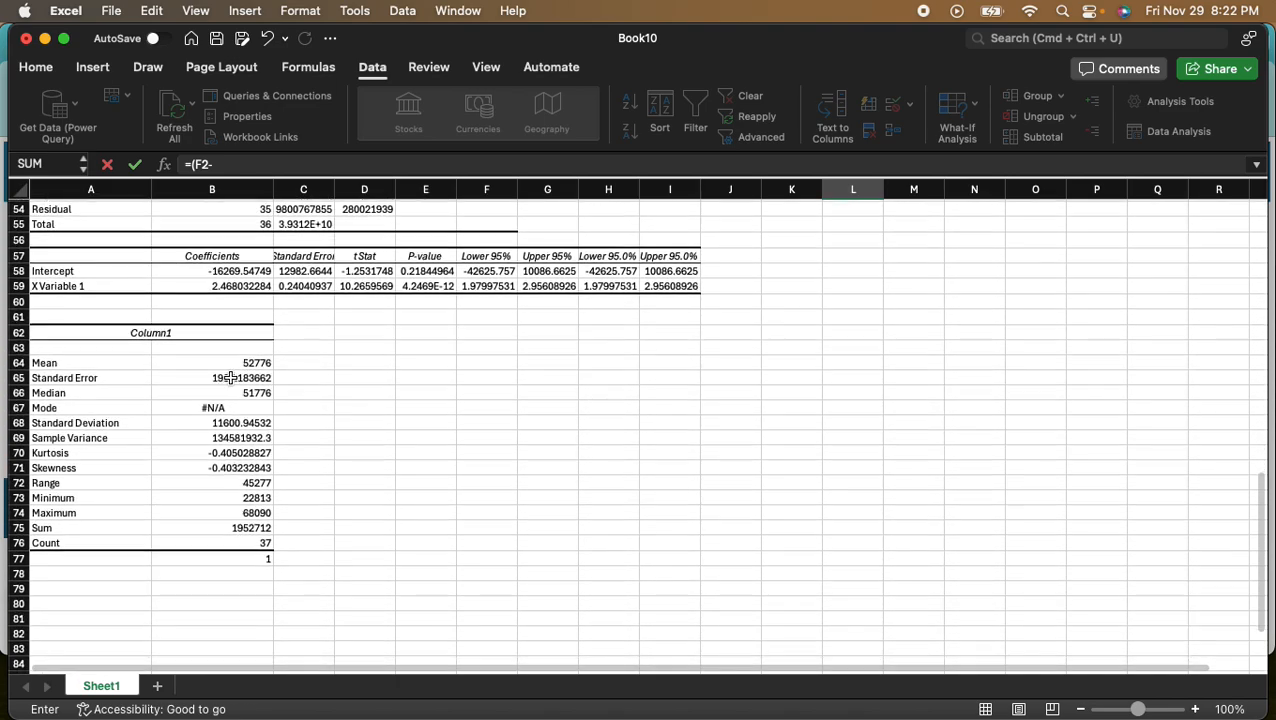
click(245, 351)
text()^2)
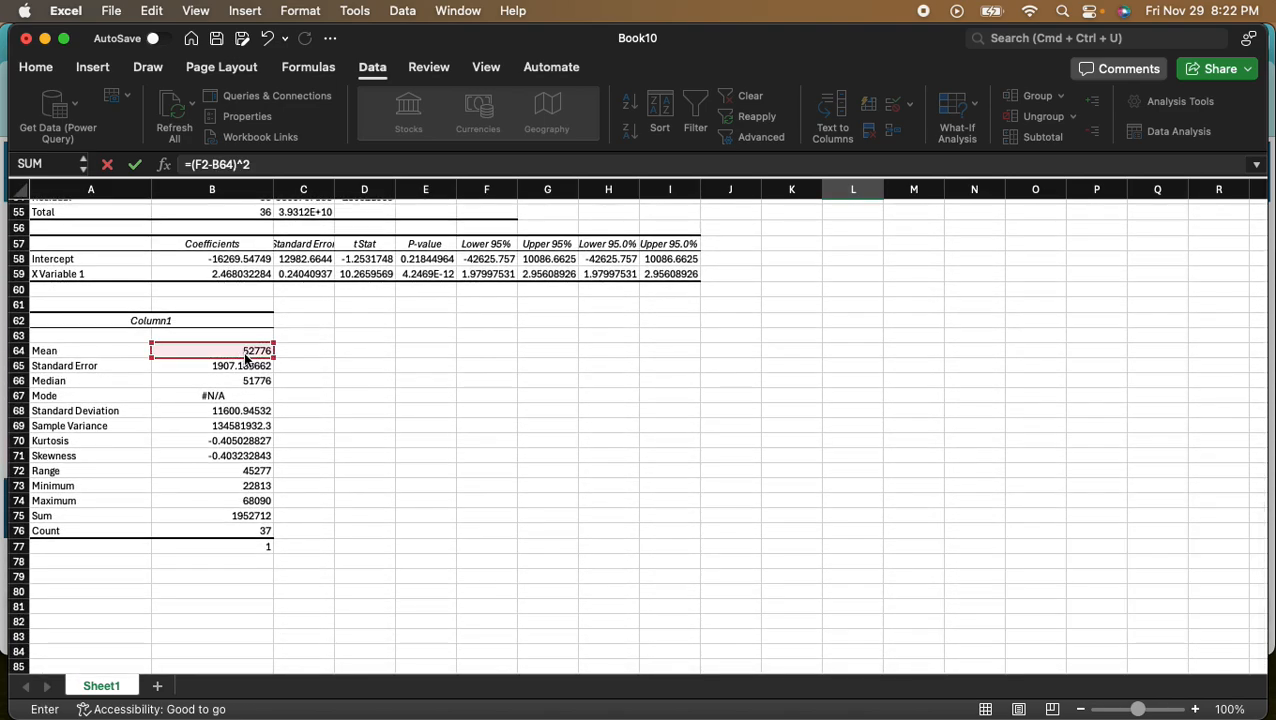
key(Return)
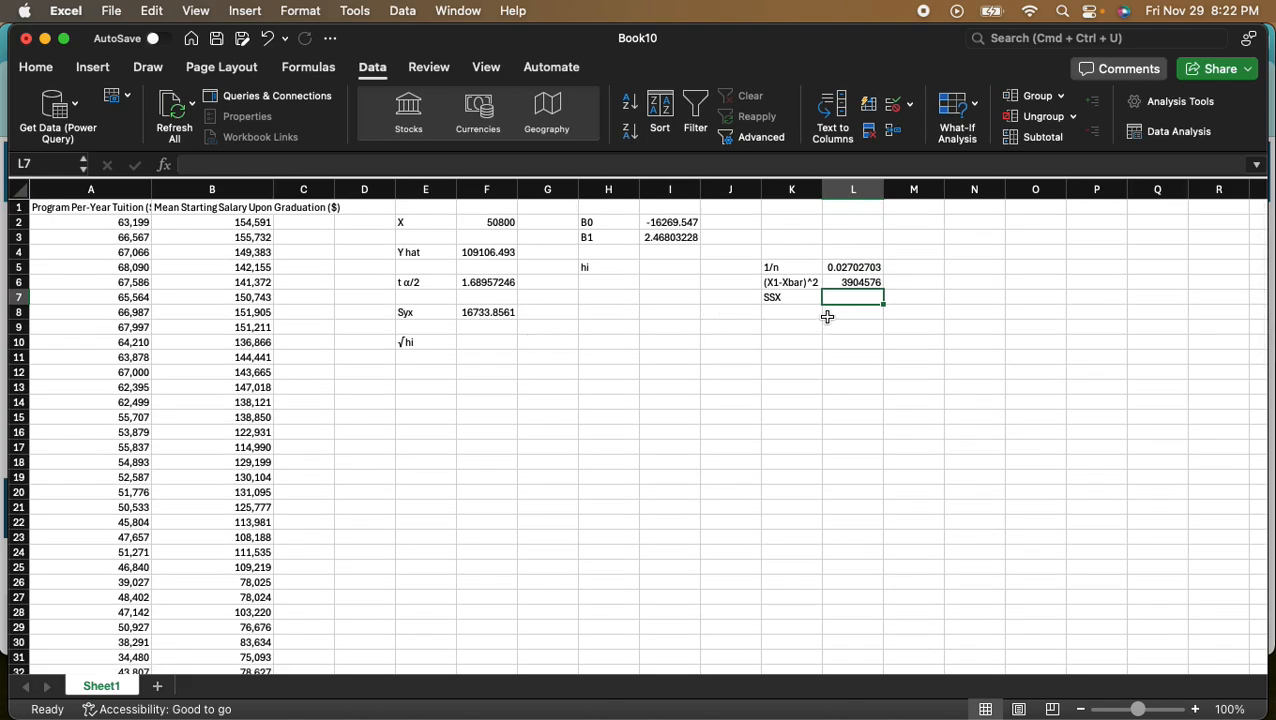
click(866, 283)
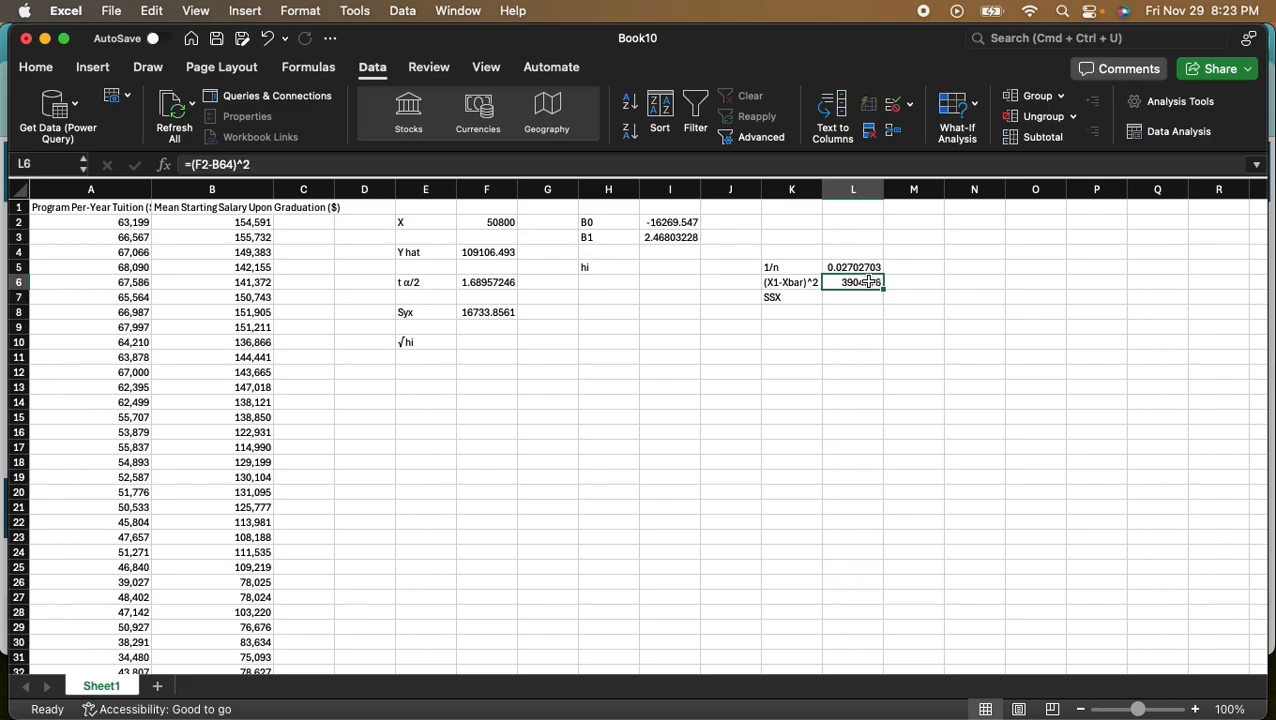
click(859, 299)
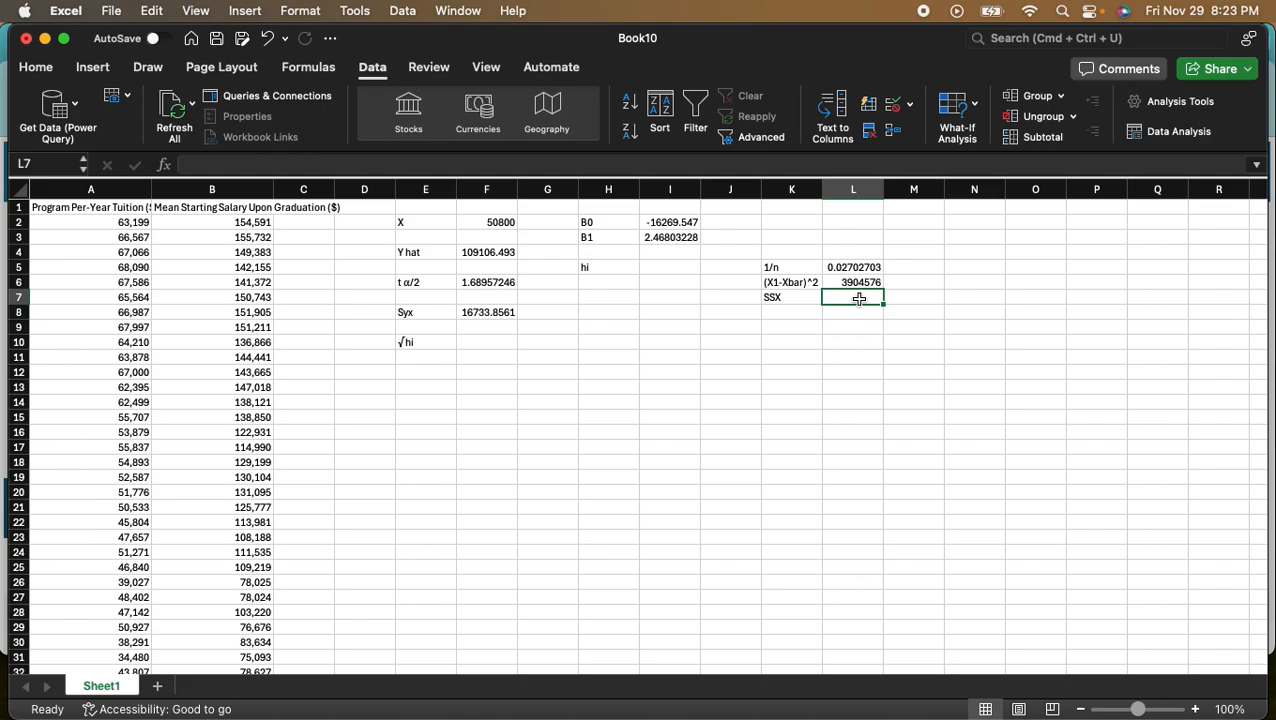
text(()
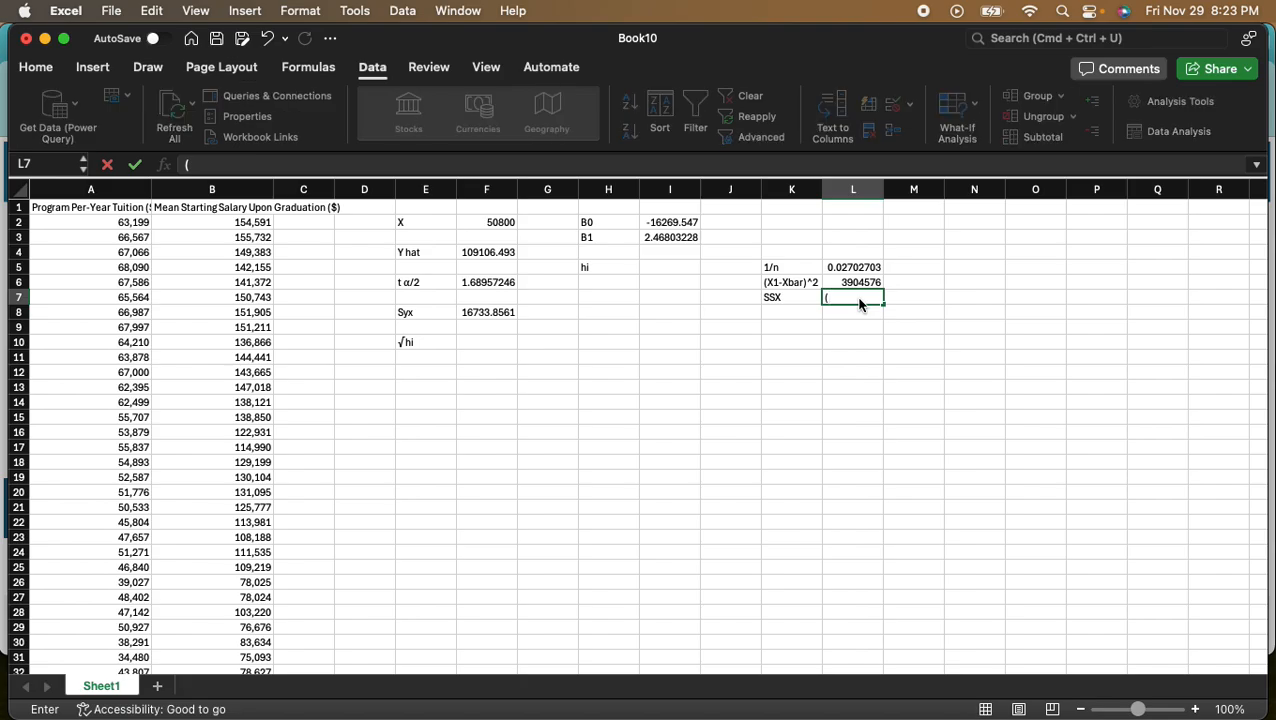
scroll(224, 409, down, 8)
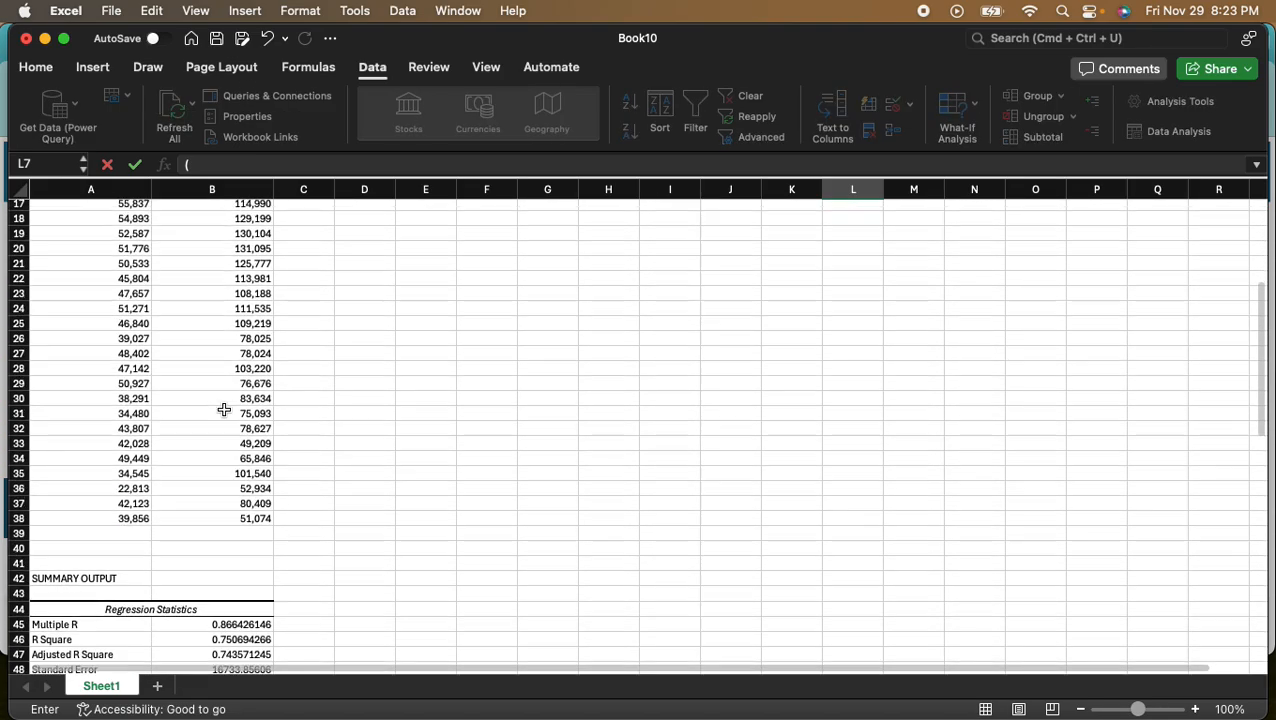
scroll(224, 409, down, 5)
click(247, 387)
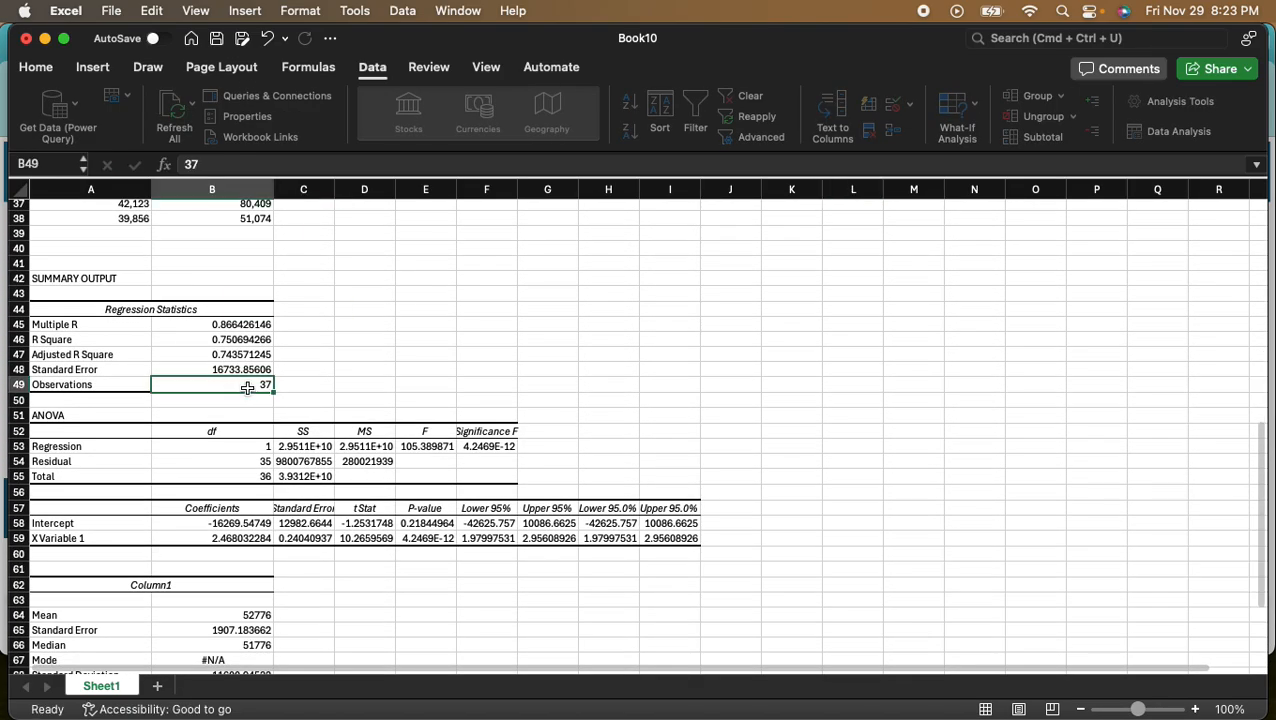
text(-1))
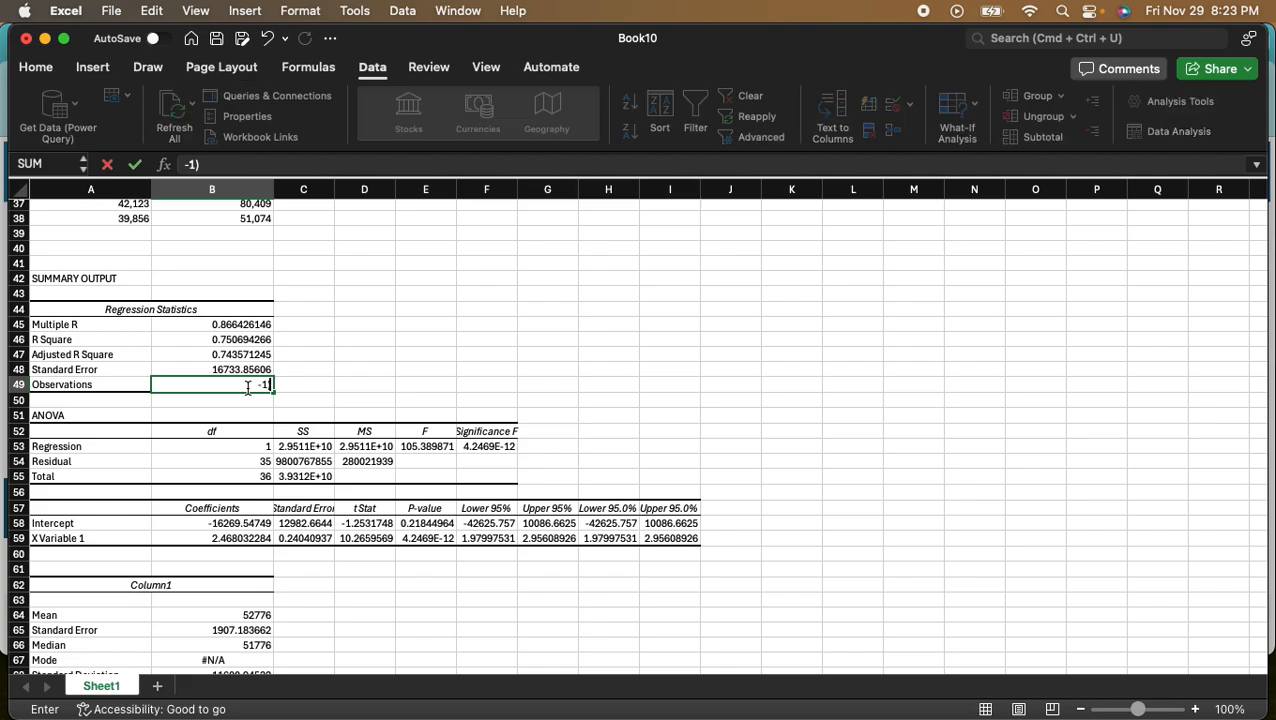
text(*)
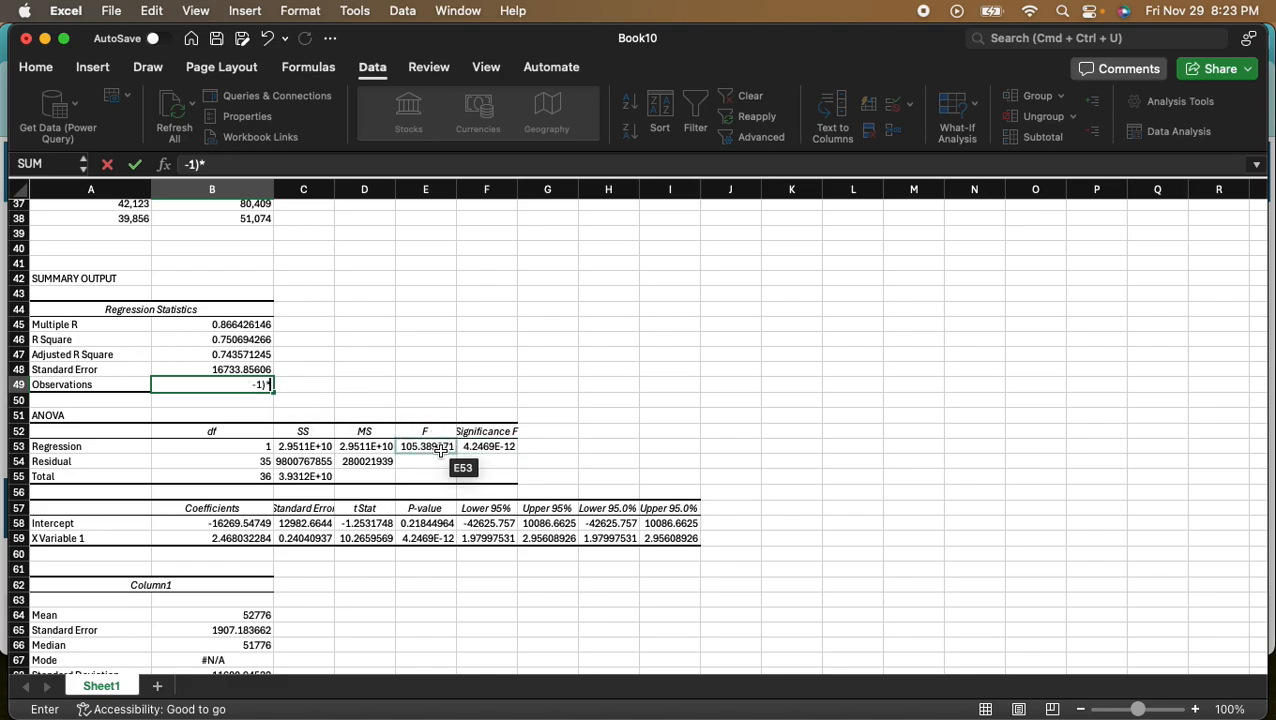
key(Return)
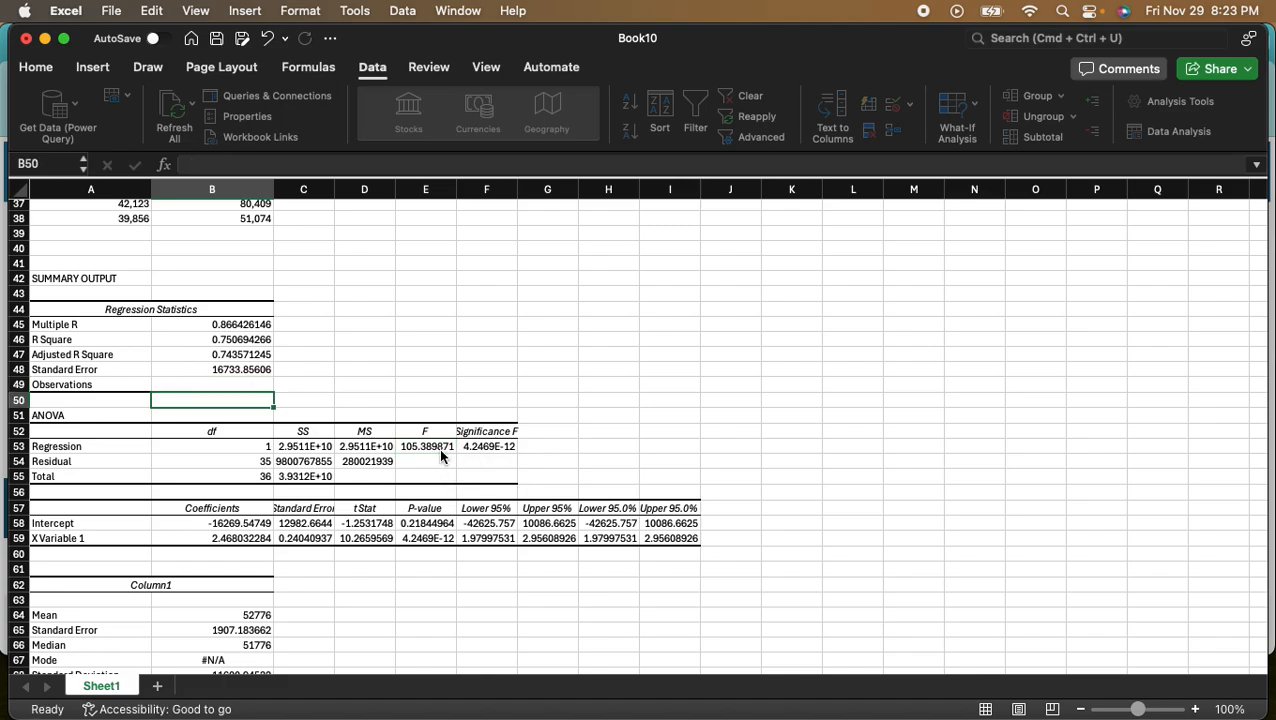
click(267, 38)
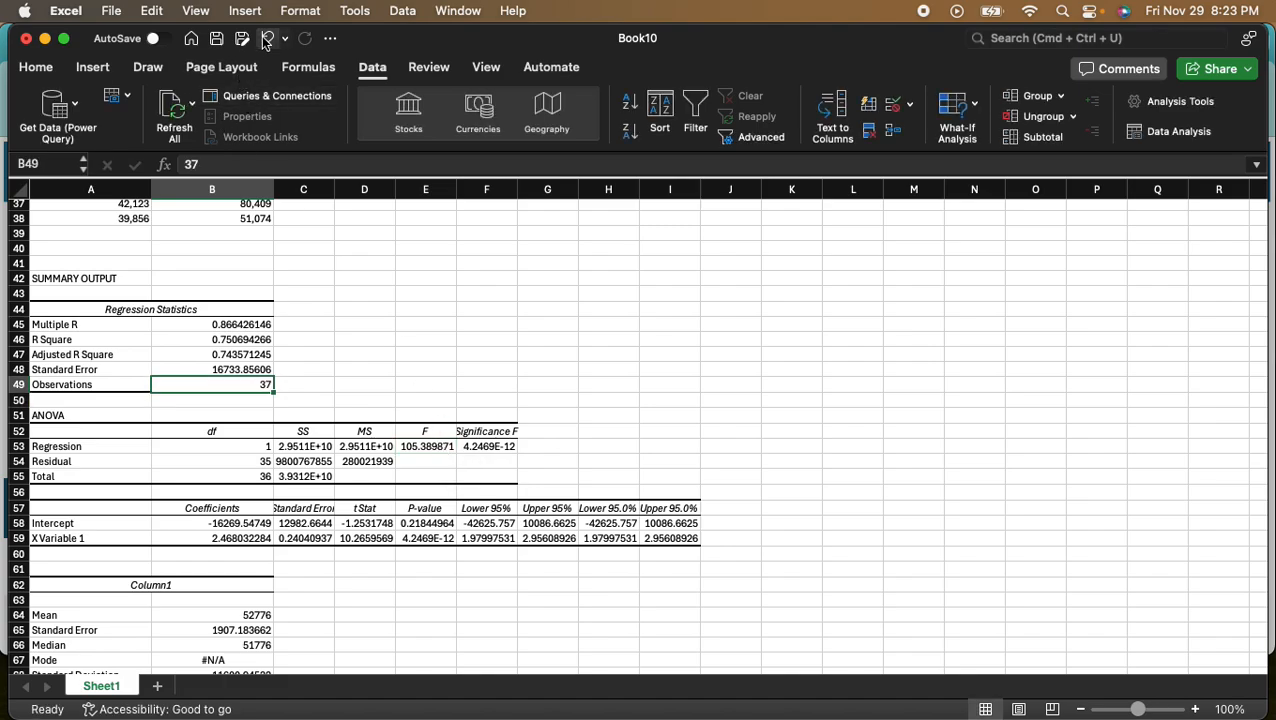
- Calculate SSX in cell L7 with =(B49-1)*B69, using the number of observations and the sample variance of tuition
scroll(820, 415, up, 12)
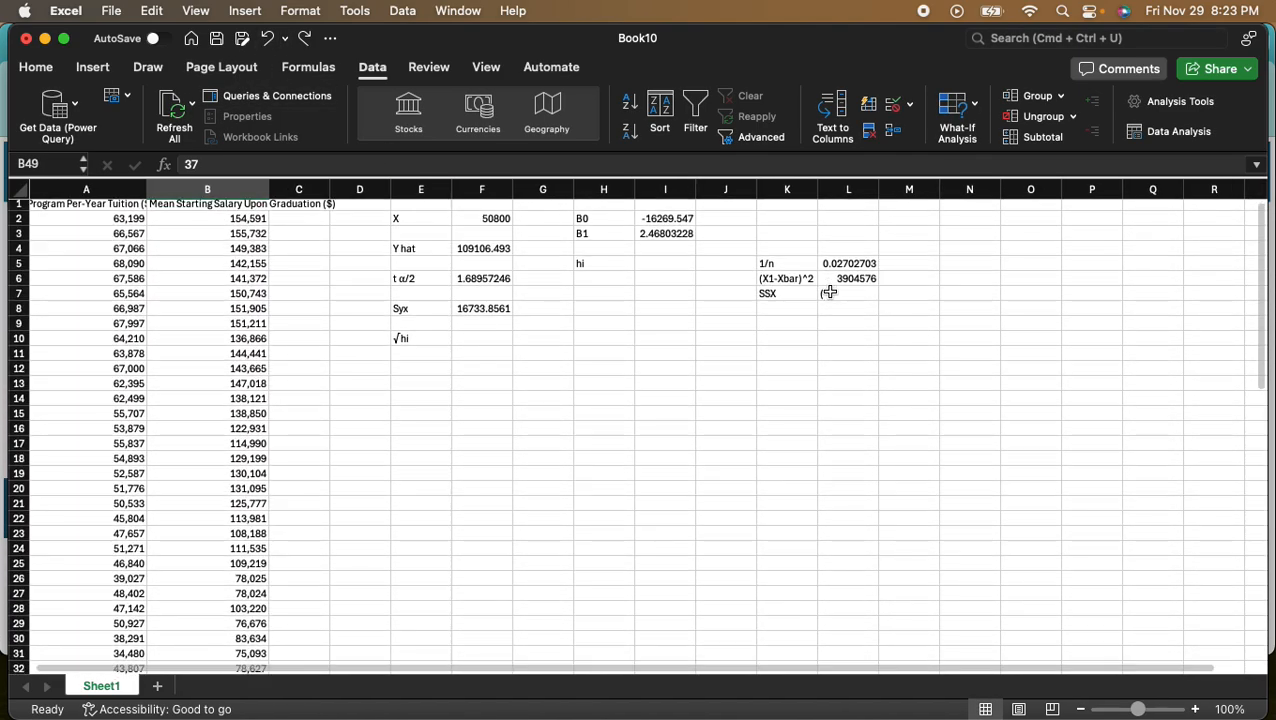
click(828, 295)
key(BackSpace)
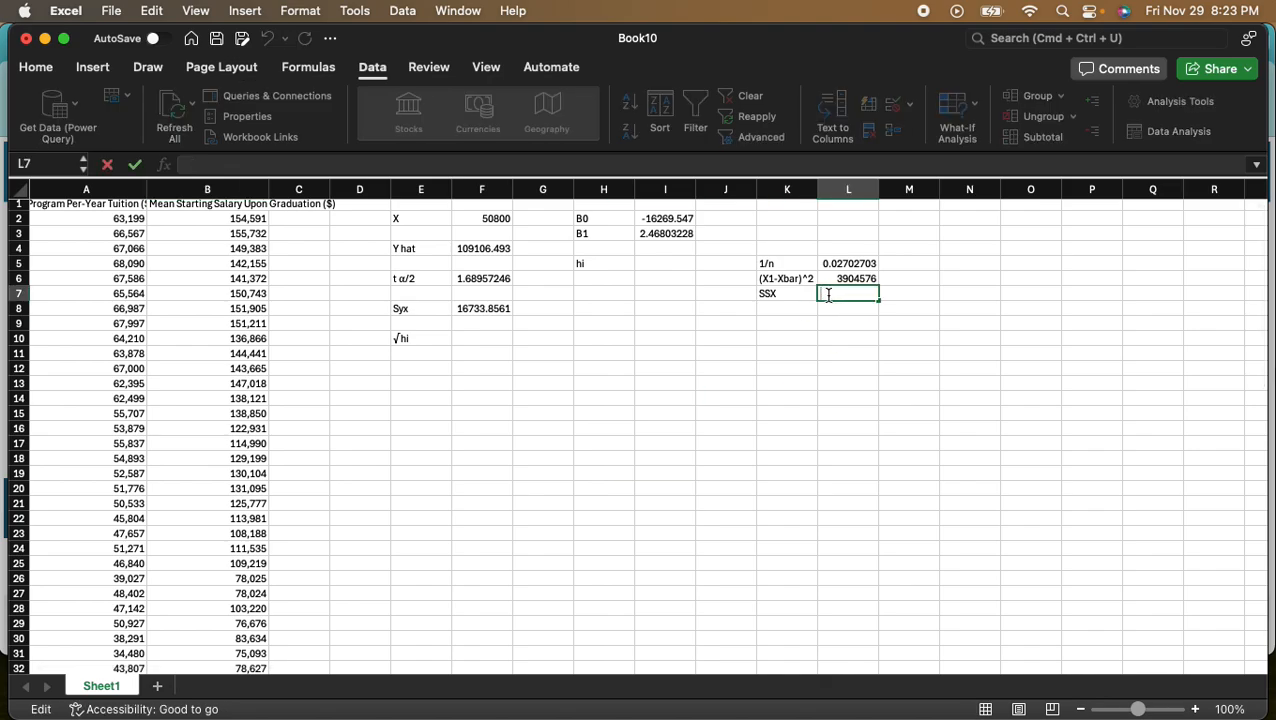
text(=()
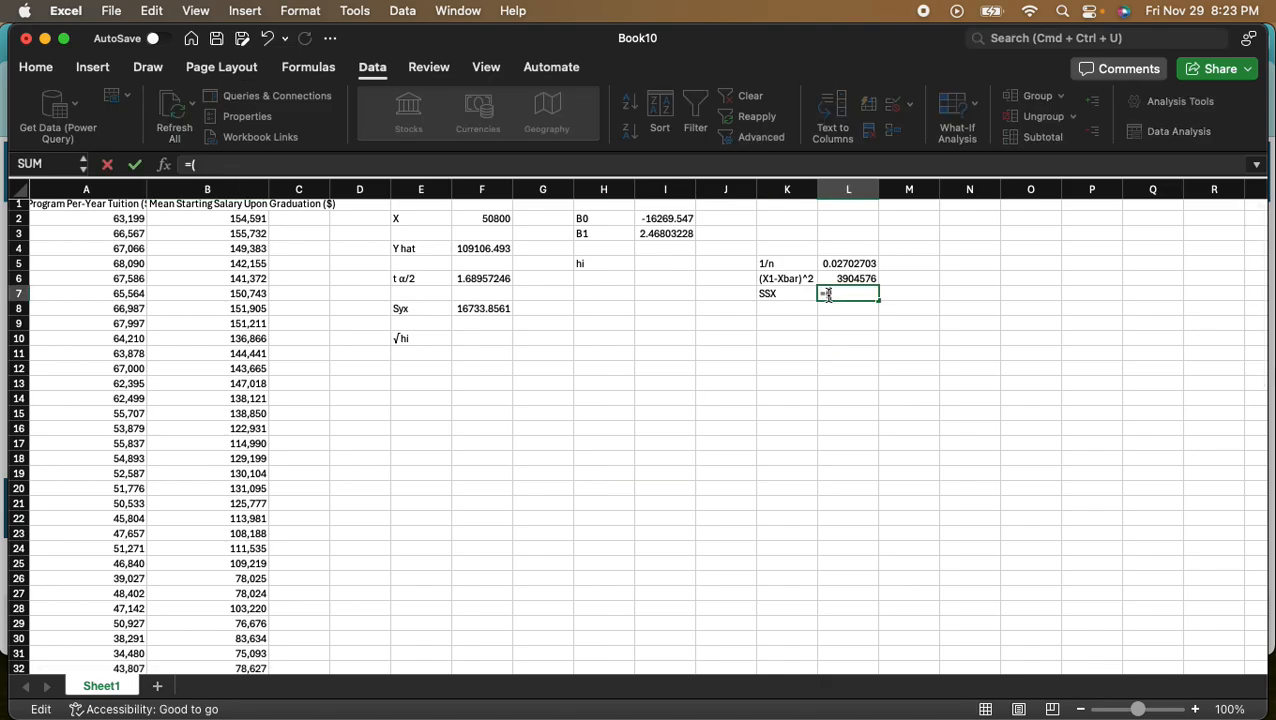
scroll(150, 510, down, 10)
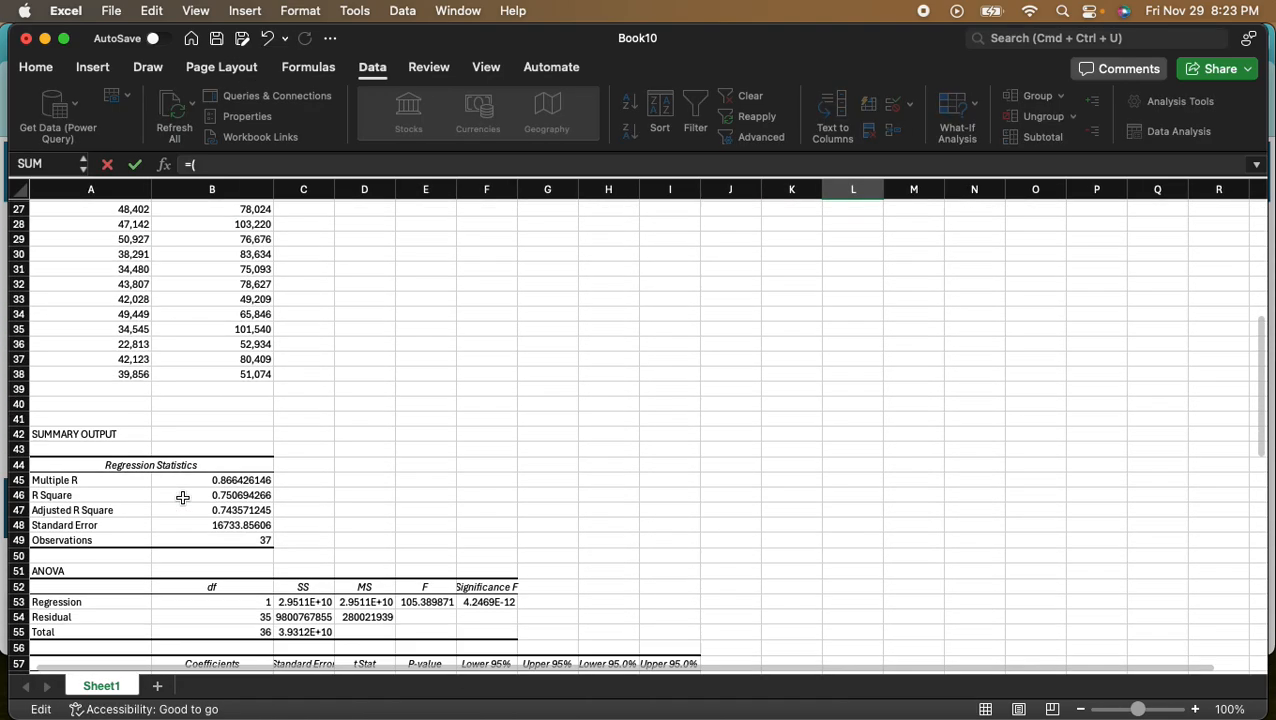
text(()
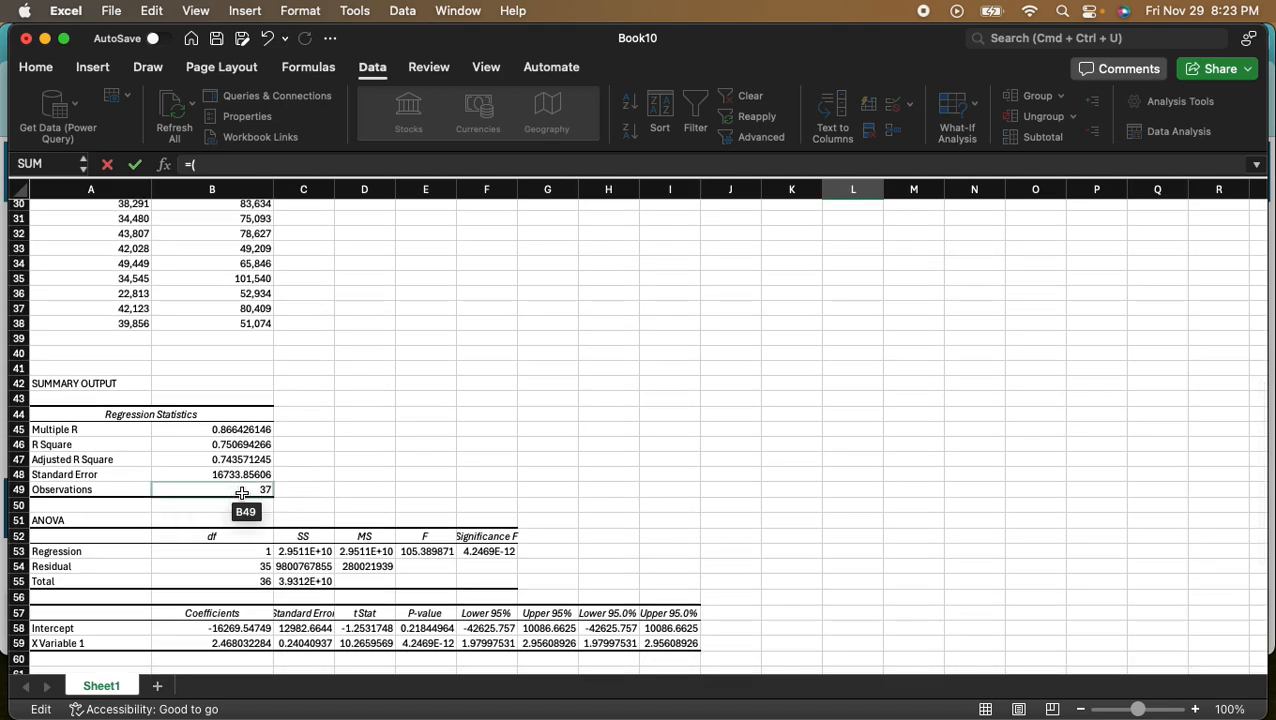
click(240, 490)
text(-1)*)
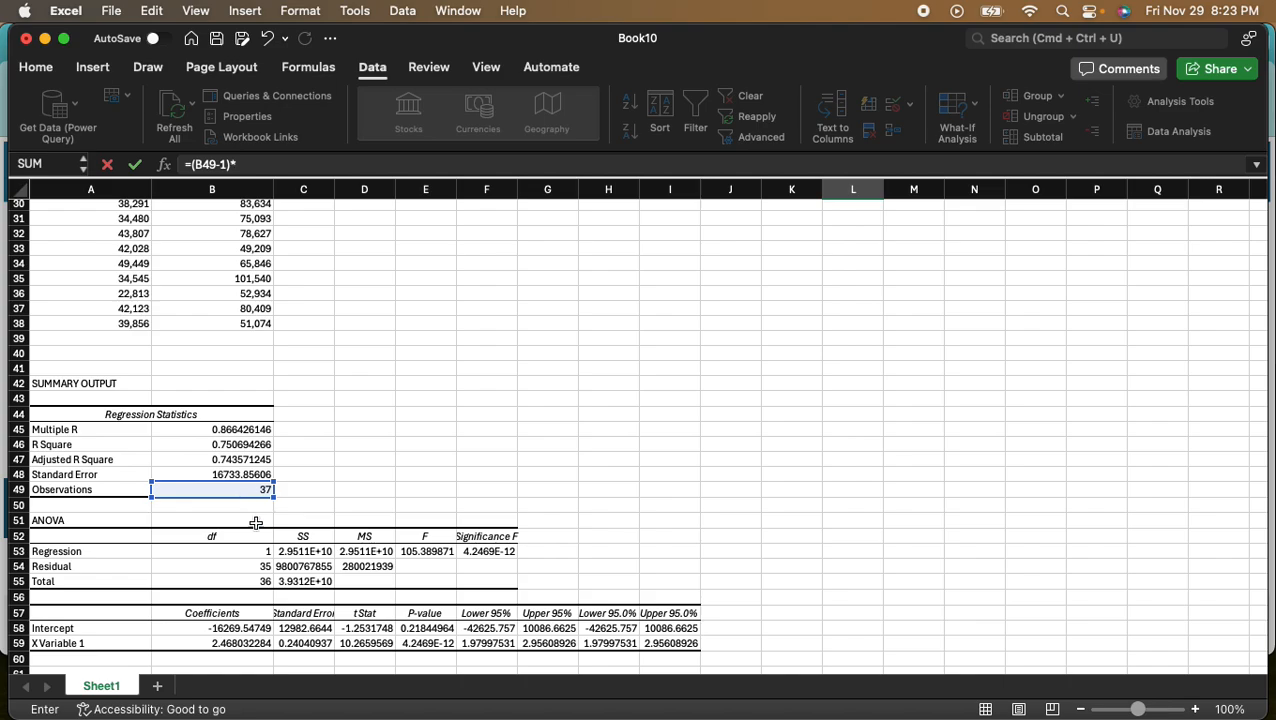
scroll(210, 540, down, 7)
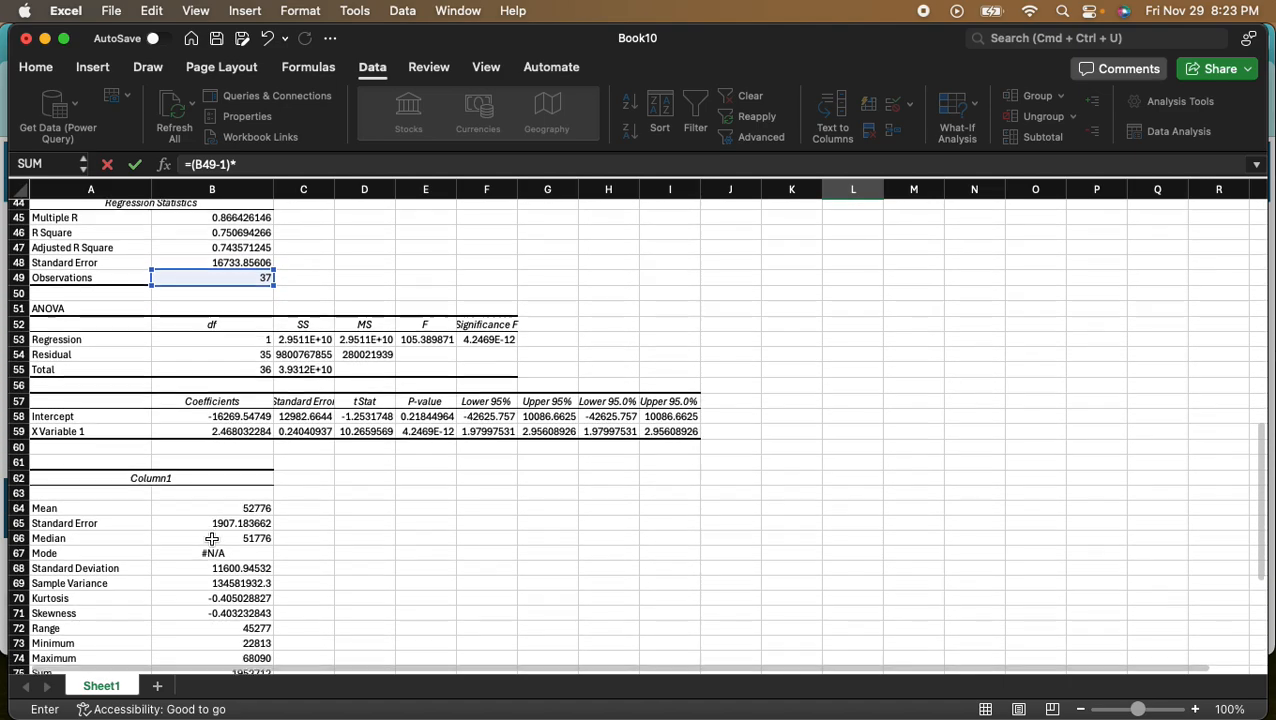
click(227, 510)
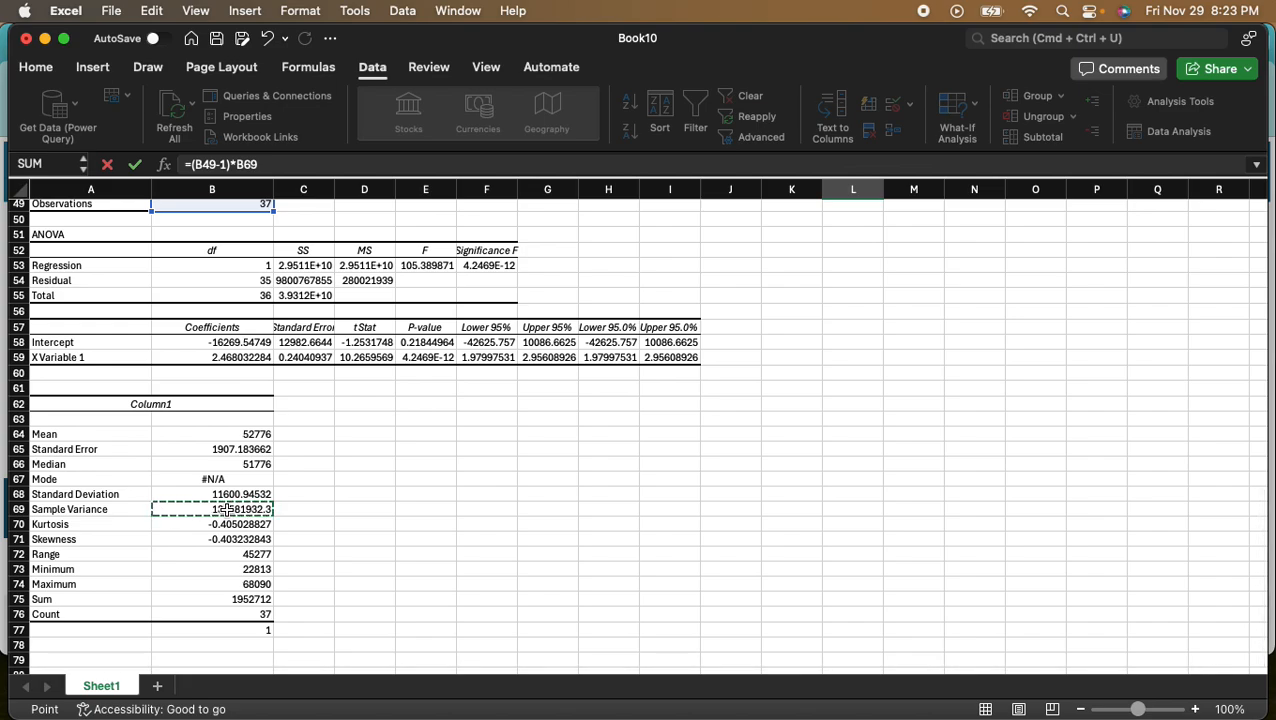
key(Return)
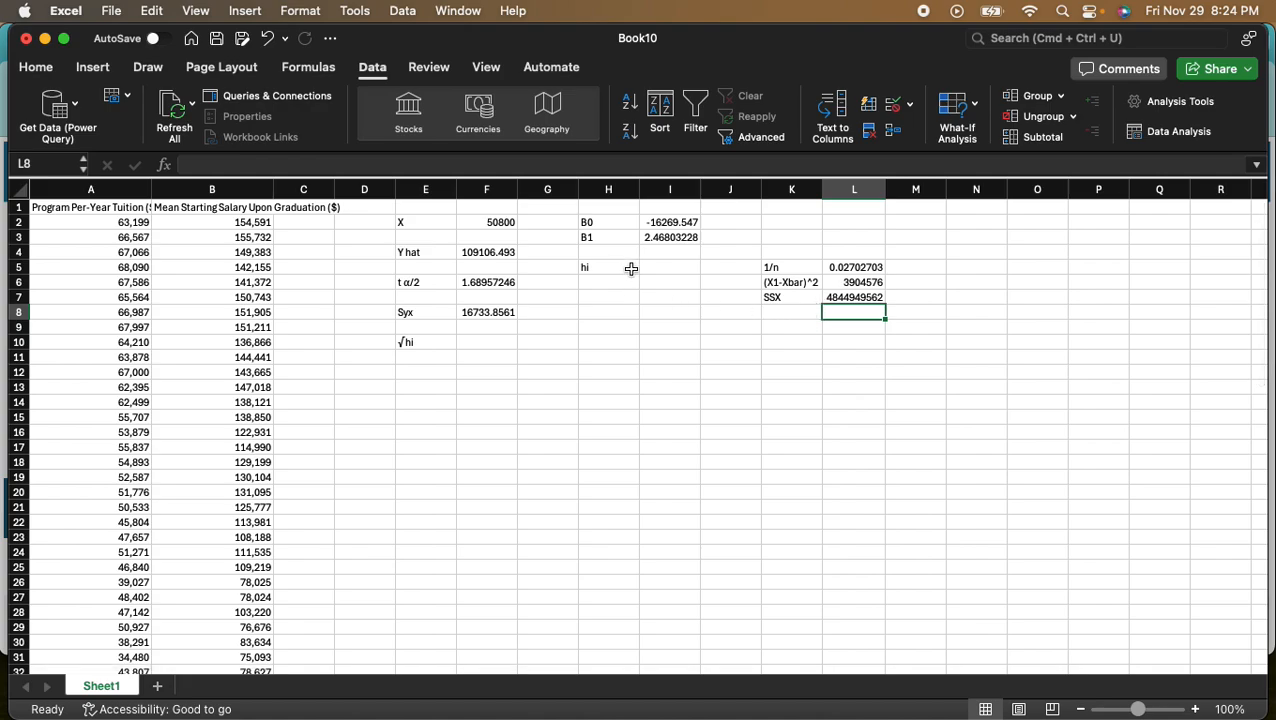
- Calculate hi in cell I5 with =L5+(L6/L7), following the formula in the screenshot open in Preview
click(663, 266)
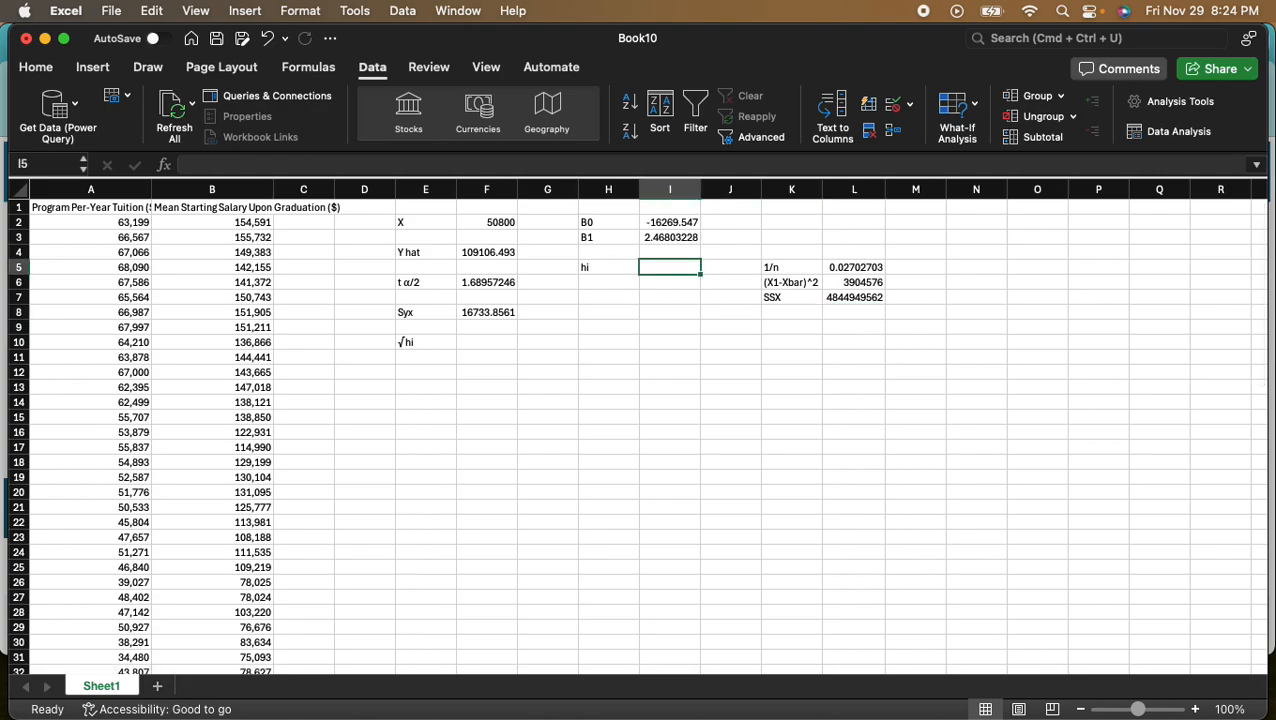
key(super+Tab)
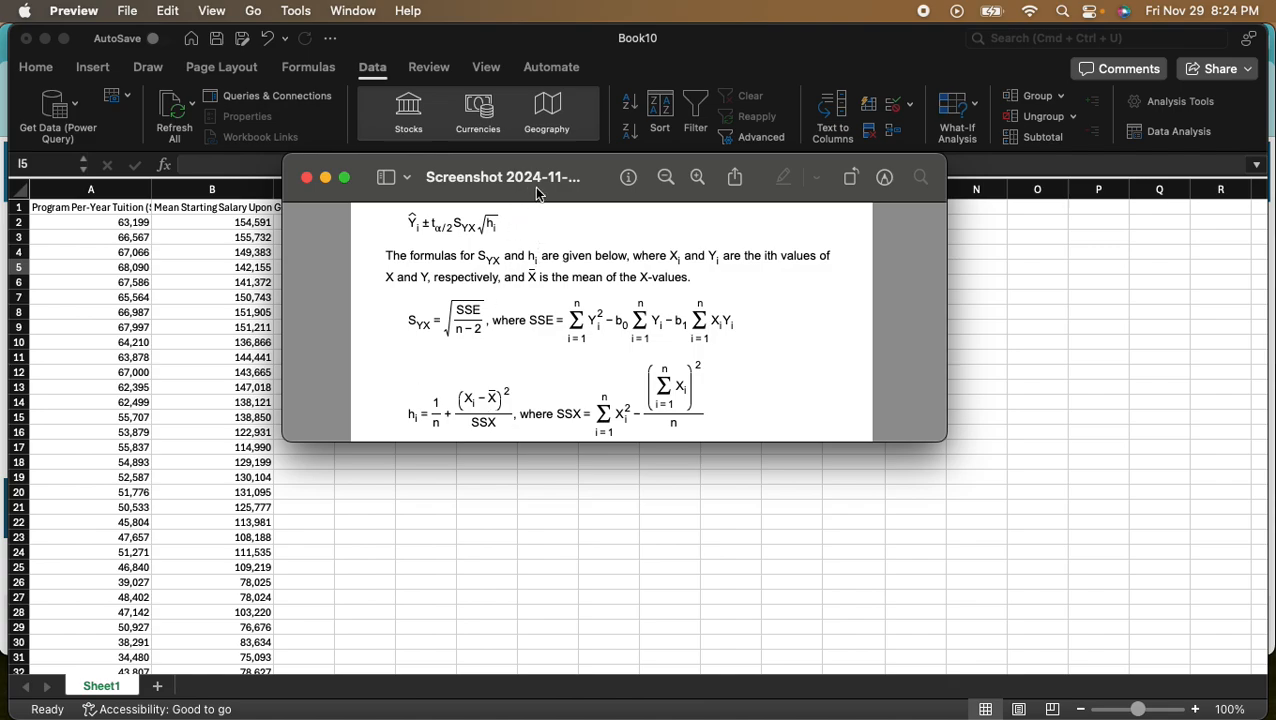
key(super+m)
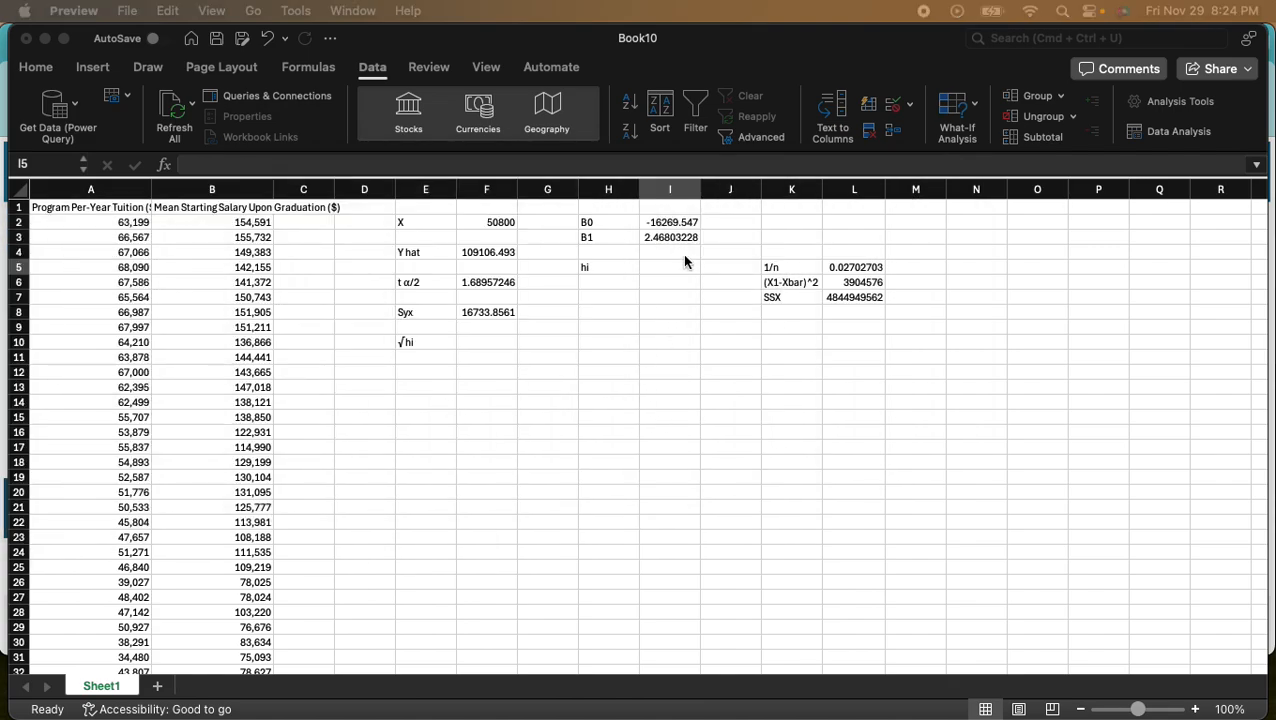
click(660, 268)
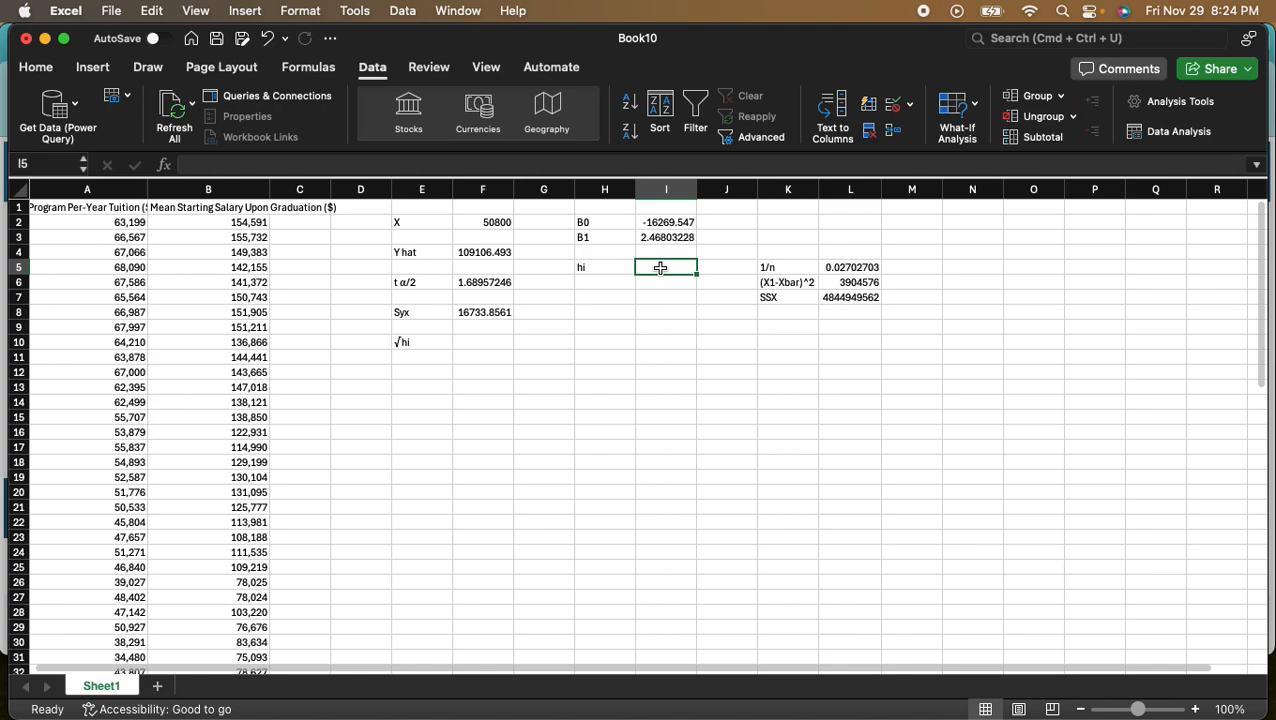
text(=)
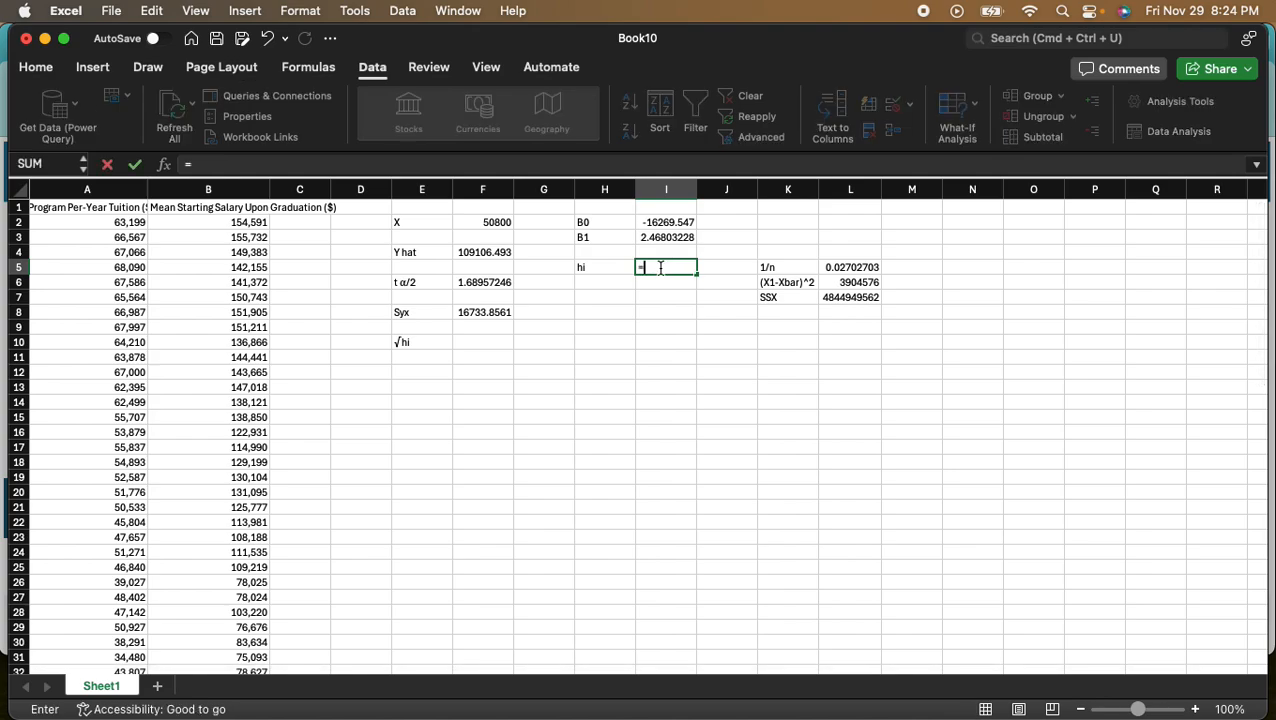
click(875, 267)
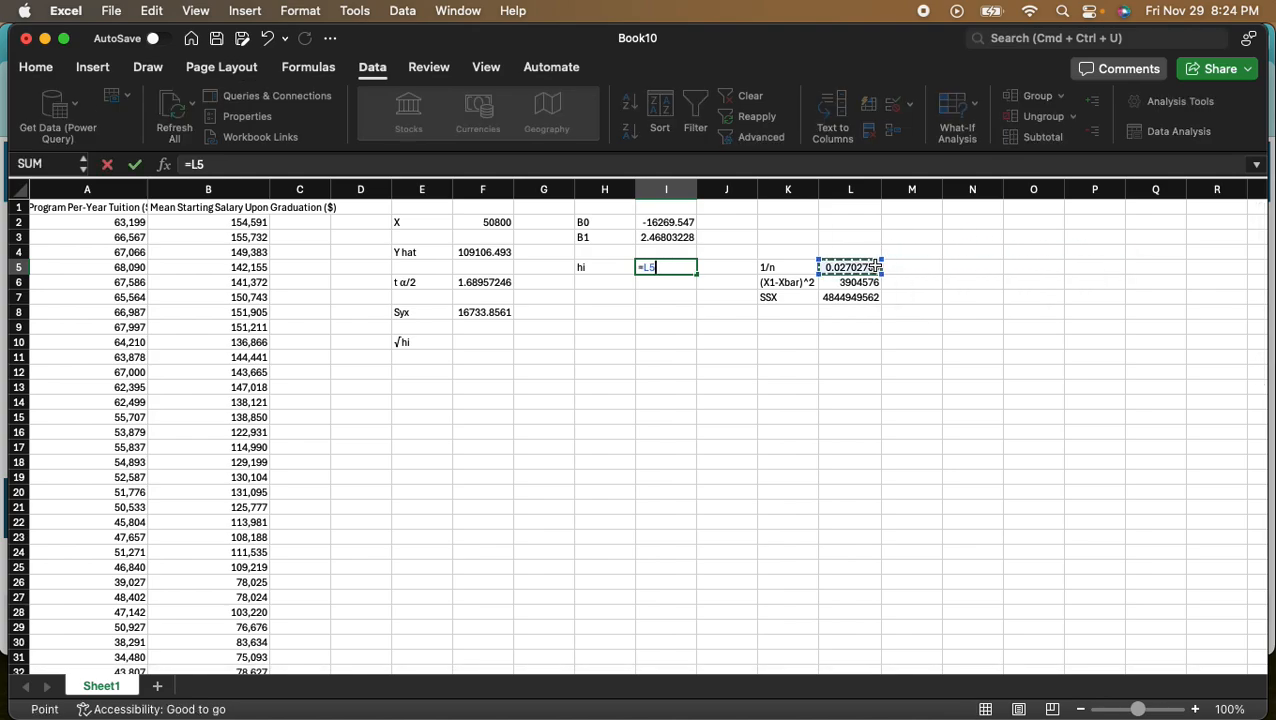
text(+()
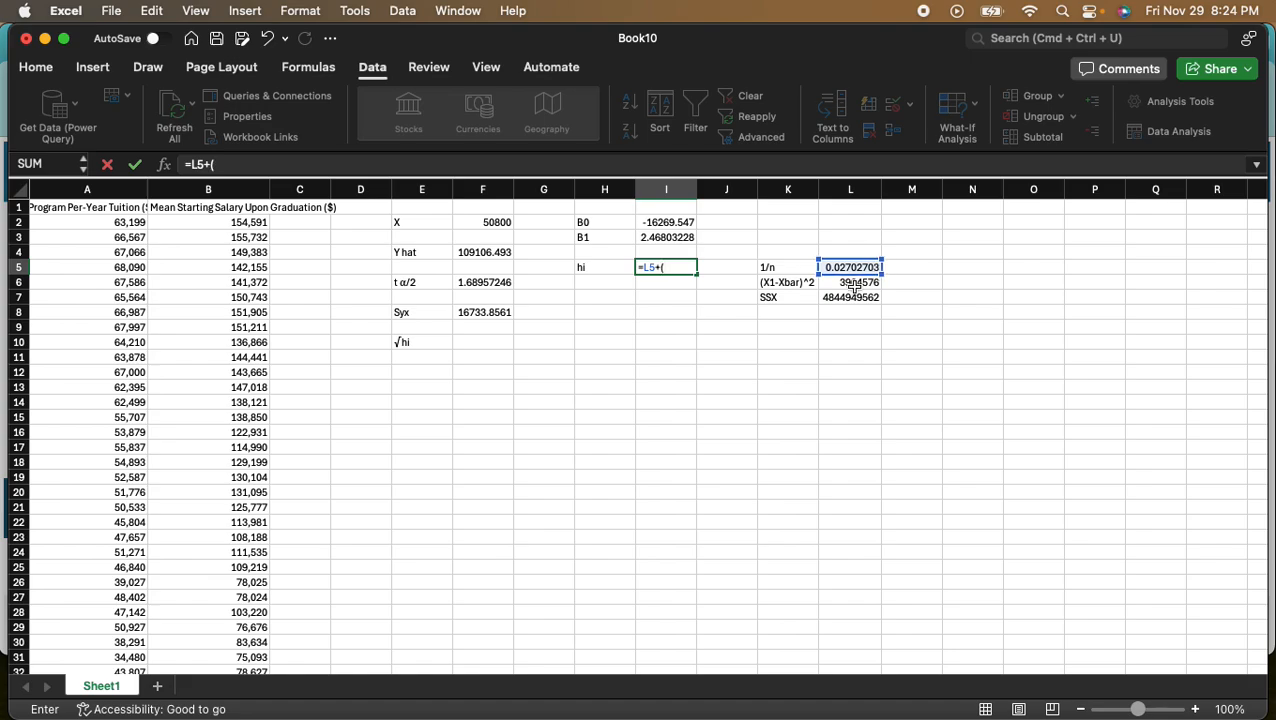
click(848, 283)
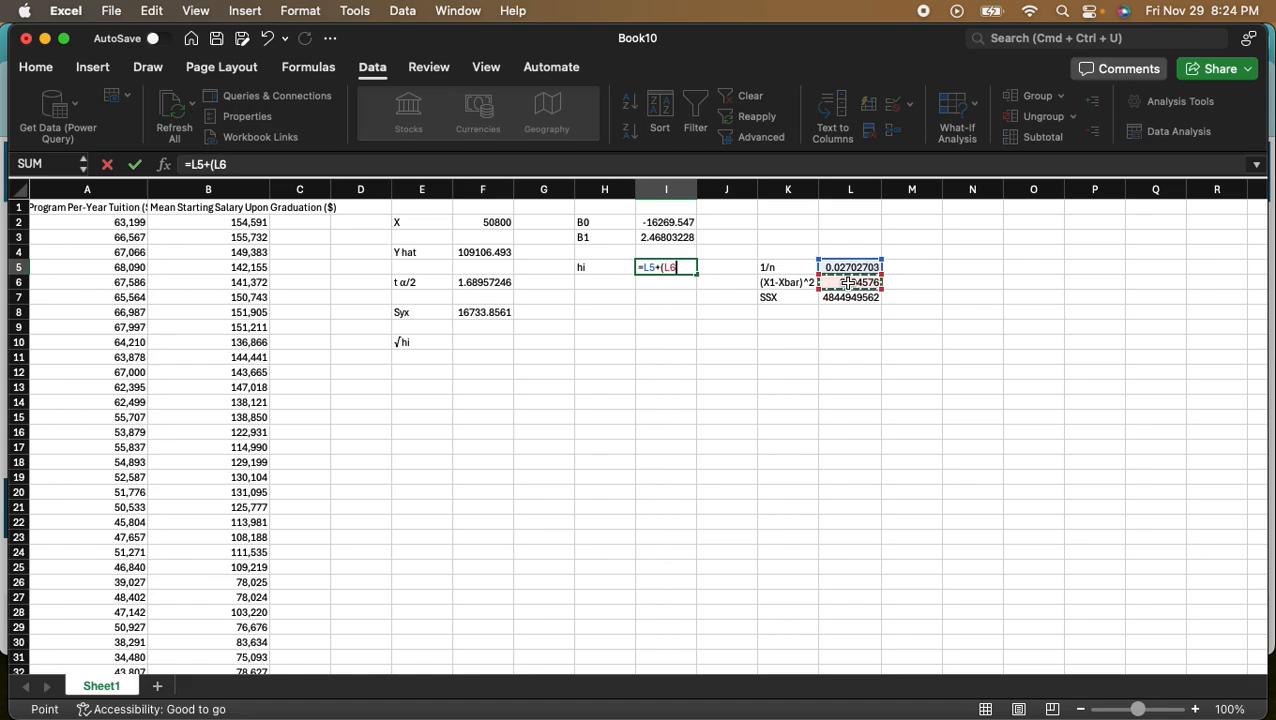
text(/)
click(848, 298)
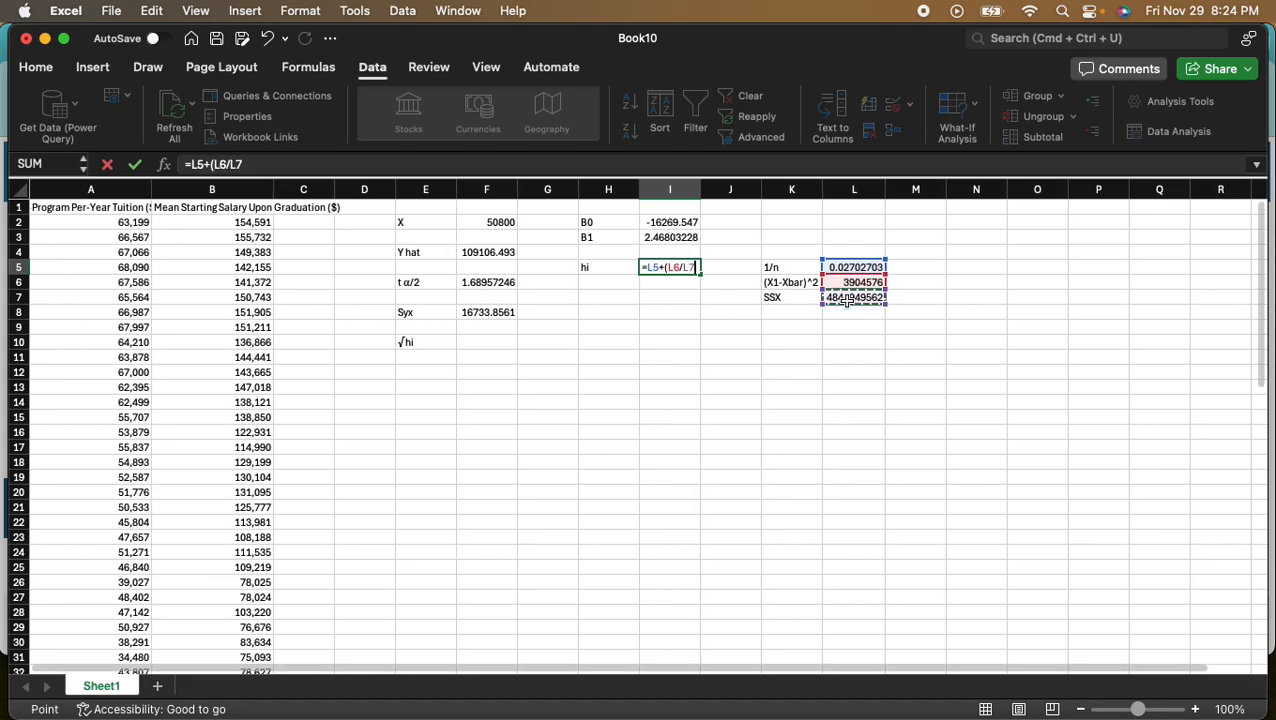
text())
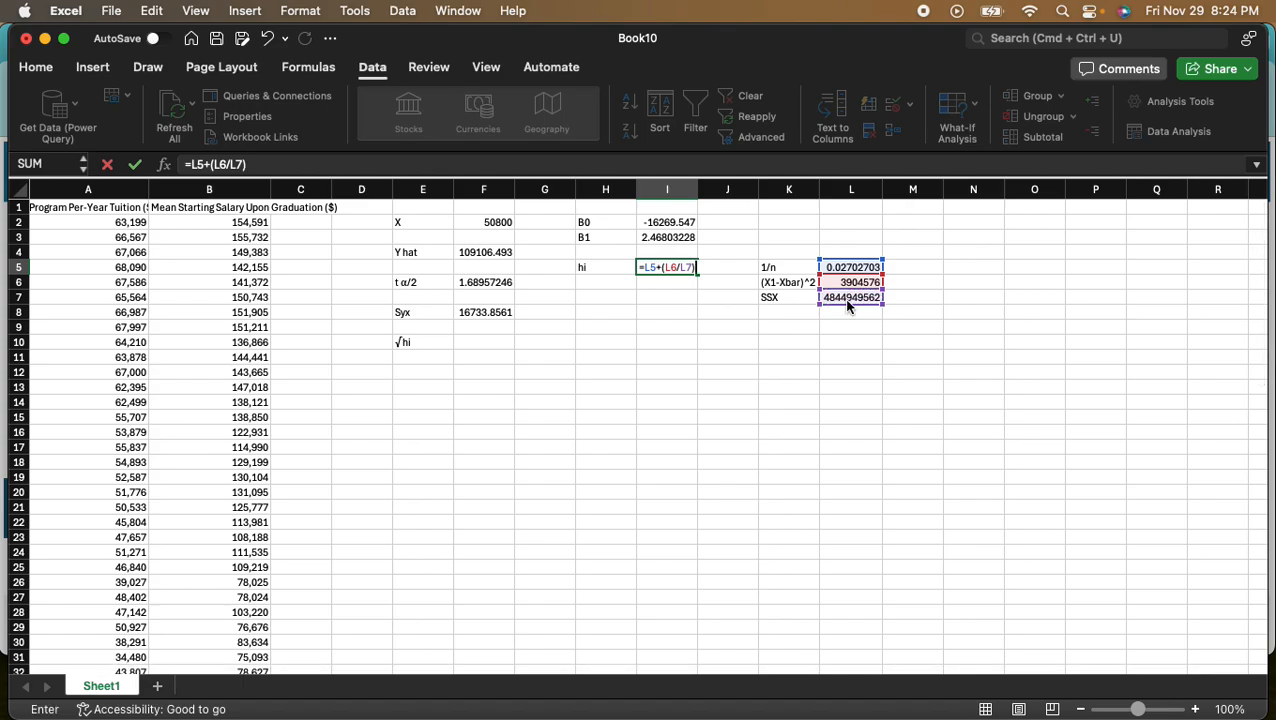
key(Return)
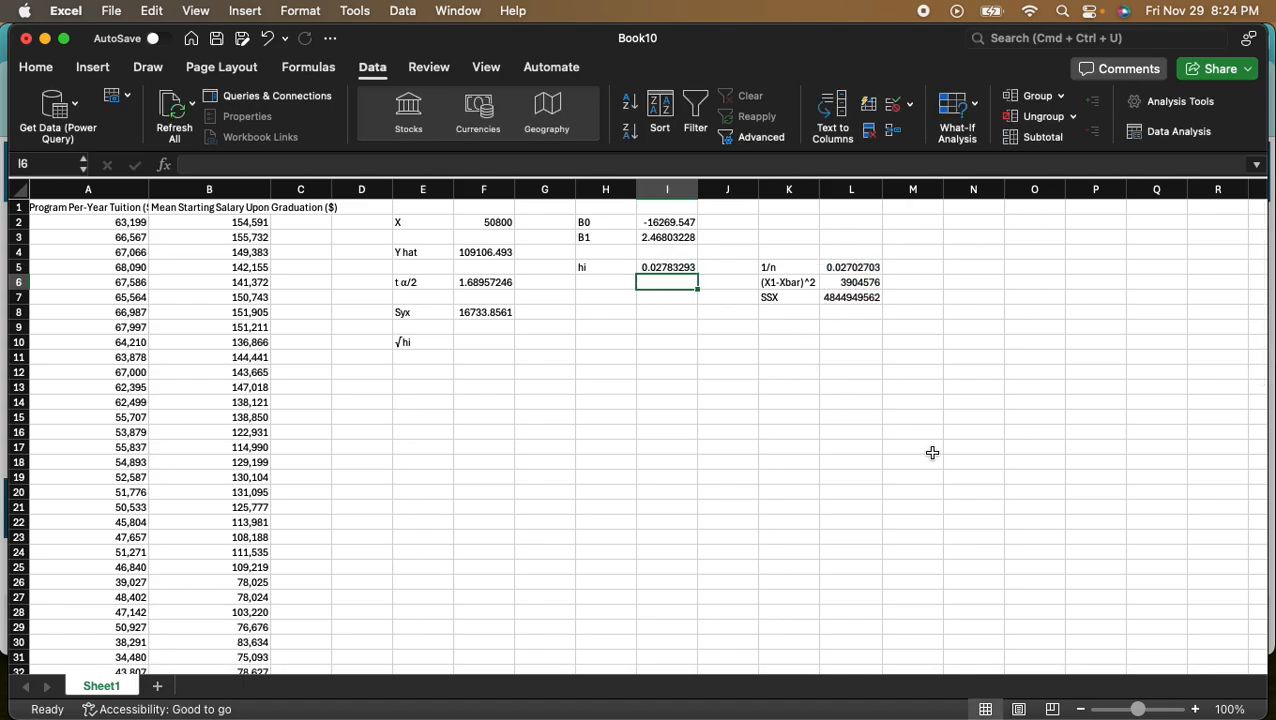
- Calculate the square root of hi in cell F10 with the SQRT function on I5
click(470, 340)
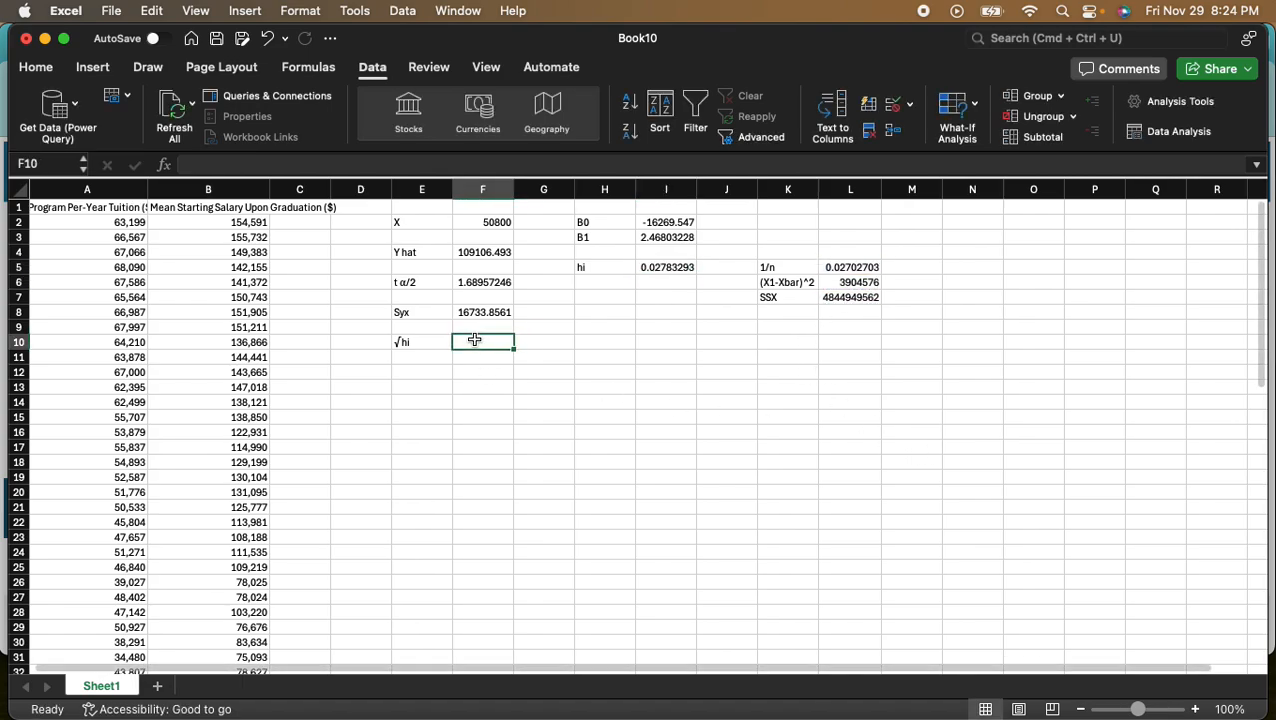
text(=)
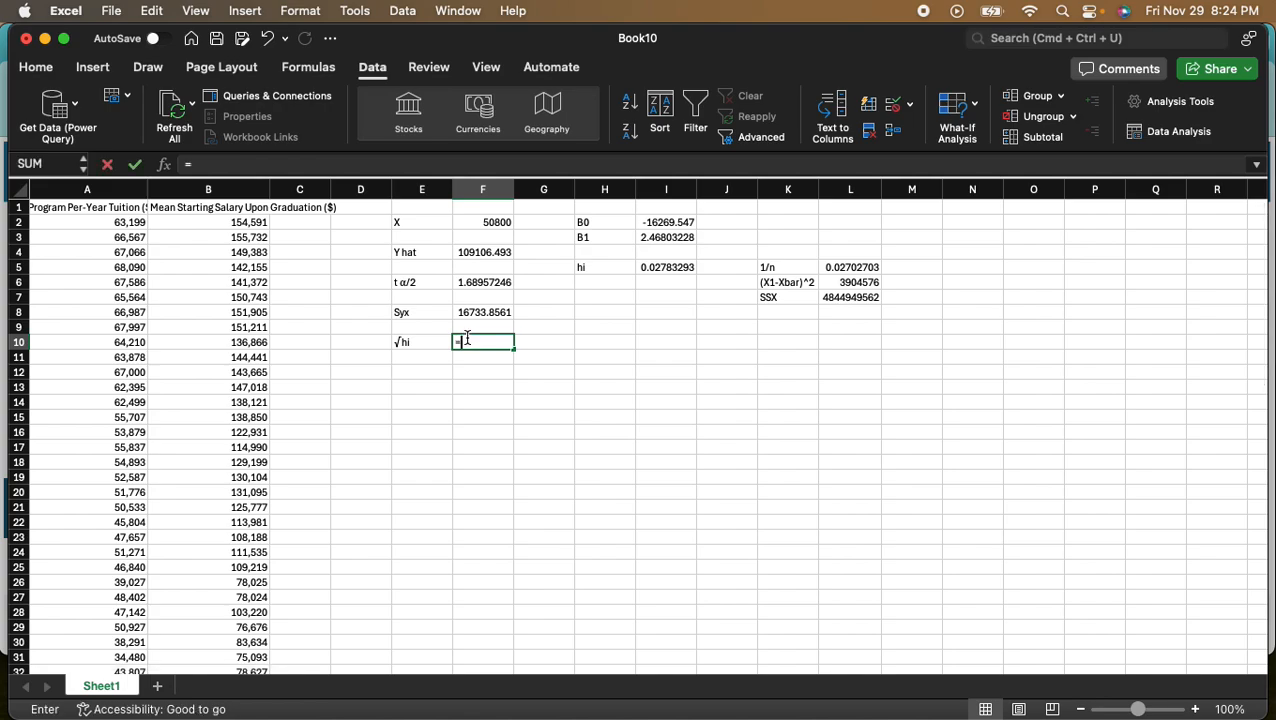
text(sq)
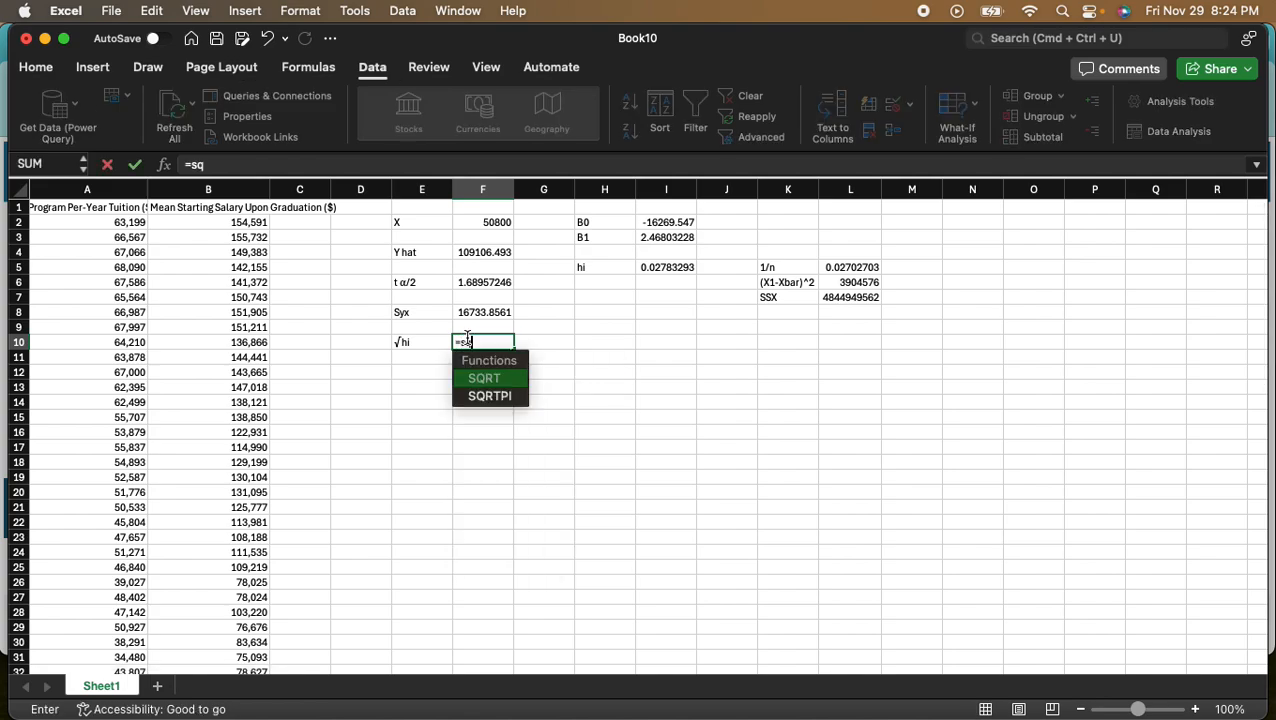
key(Tab)
click(659, 267)
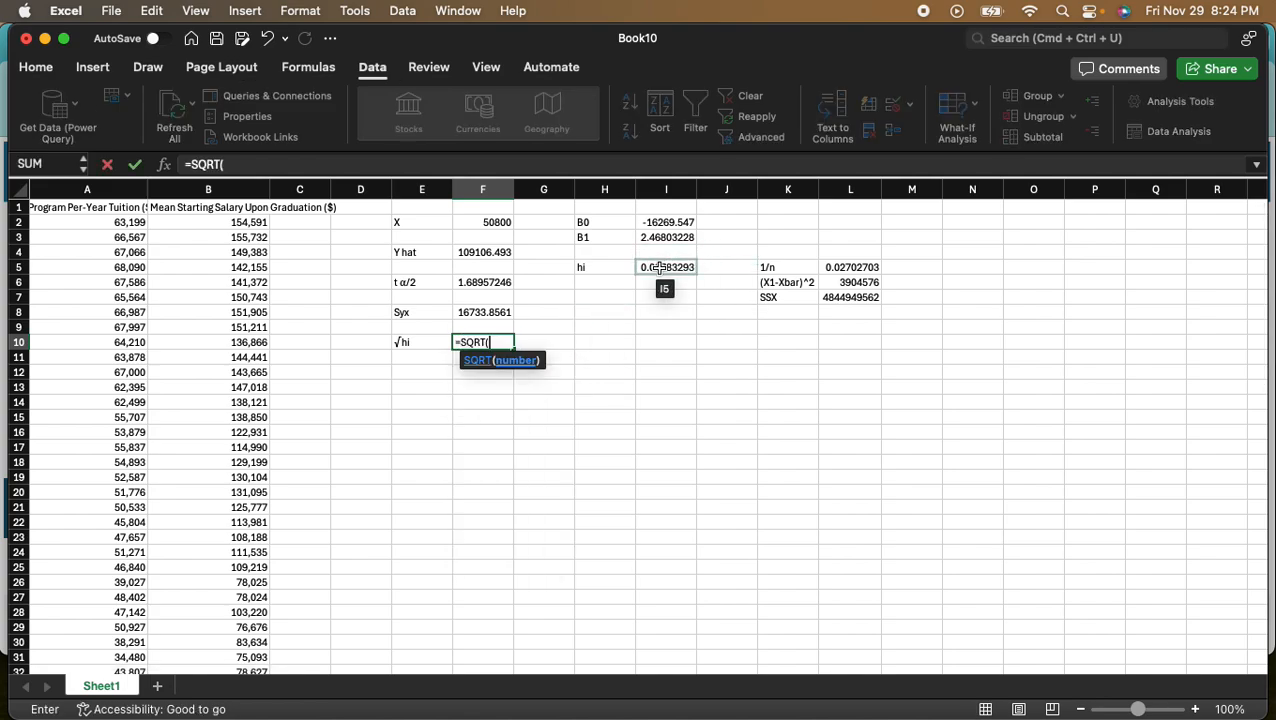
key(Return)
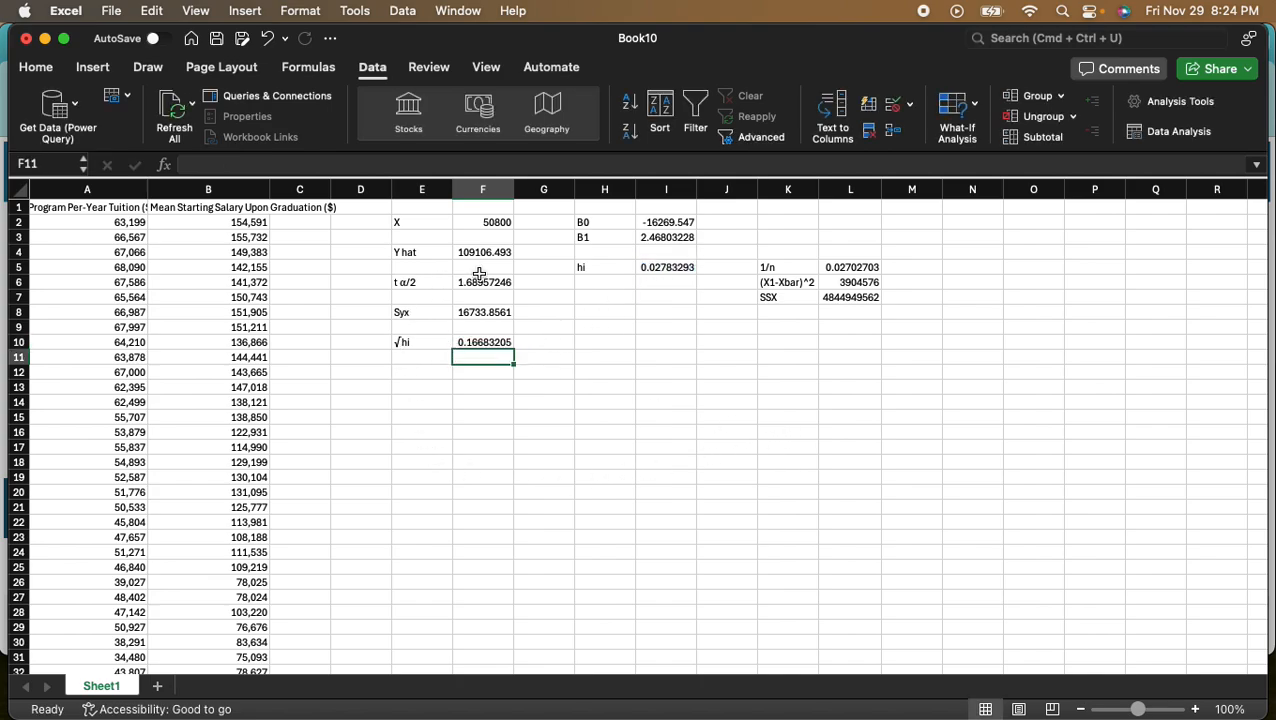
- Label cell E12 as MOE and begin a formula in F12 beside it
click(421, 371)
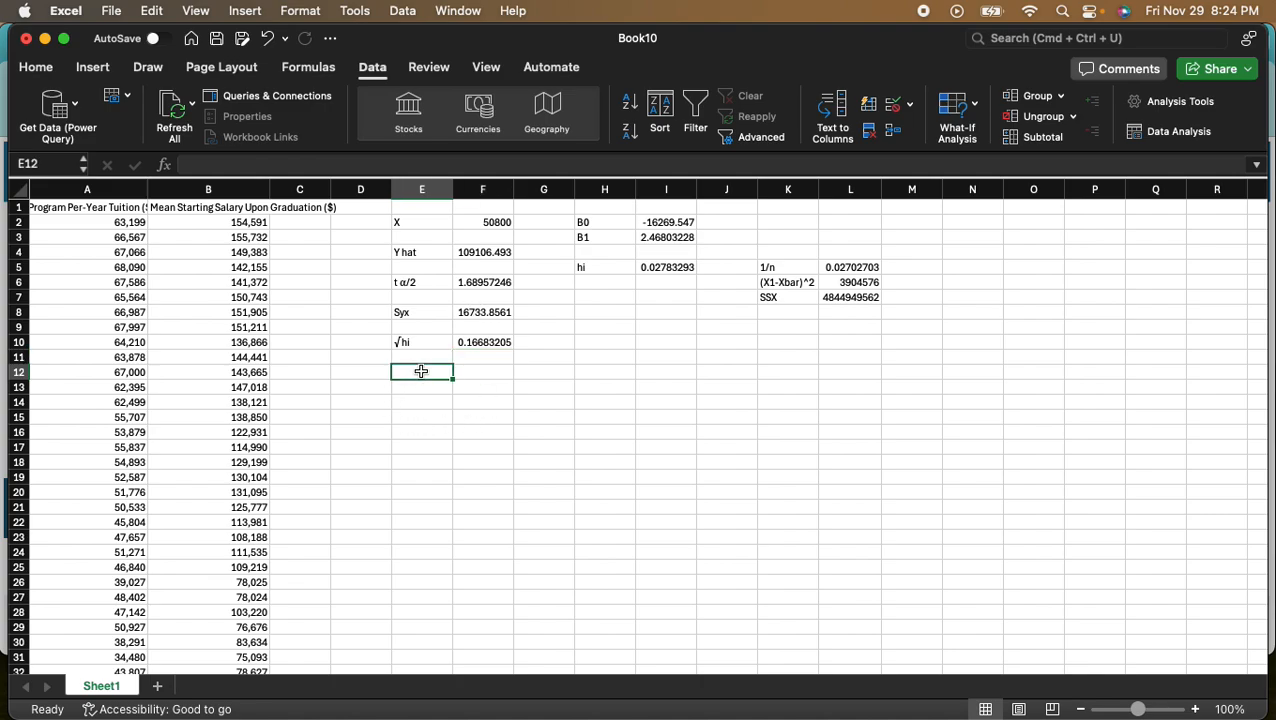
text(MOE)
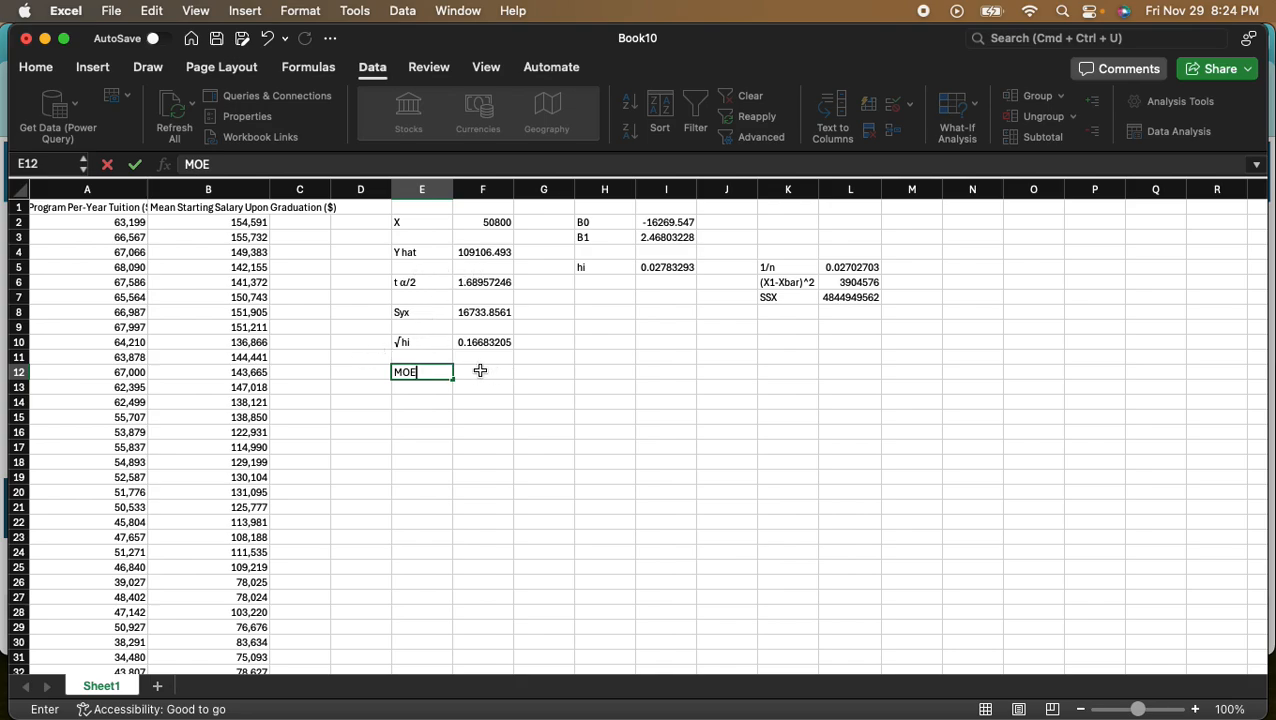
click(480, 371)
text(=)
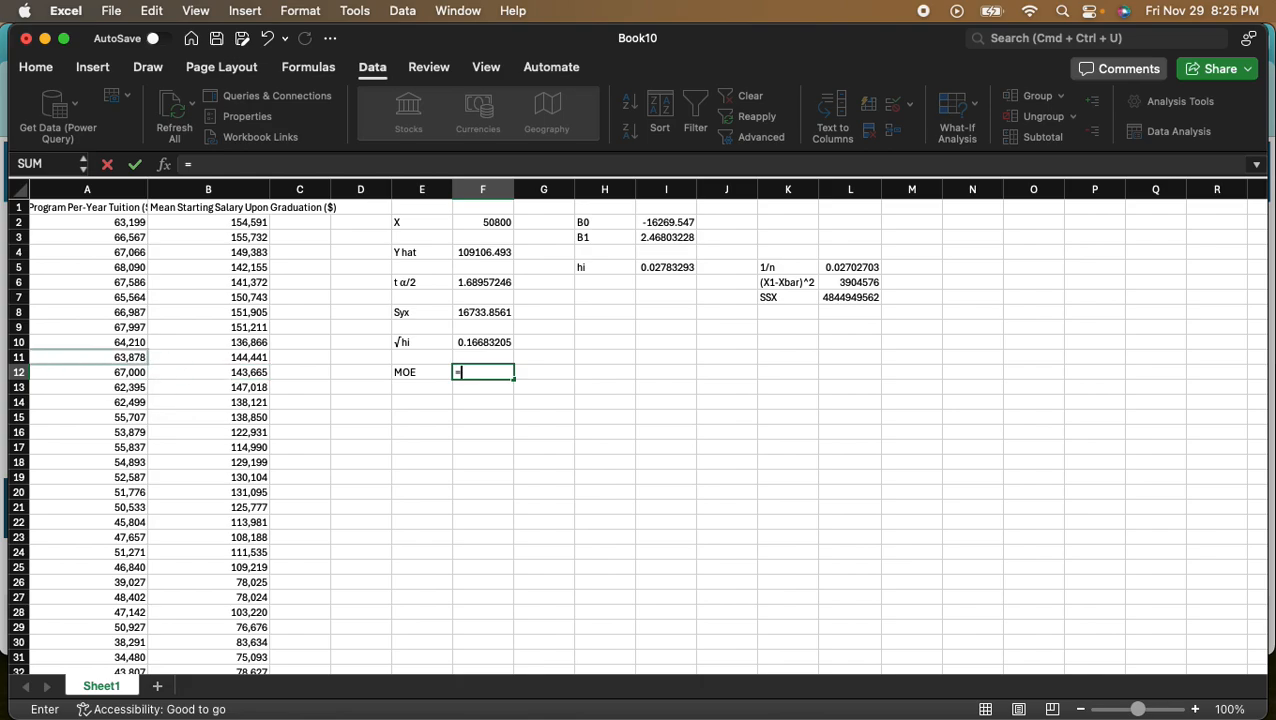
- Review the margin of error term in the confidence interval formula in the Preview screenshot, then close it
key(super+Tab)
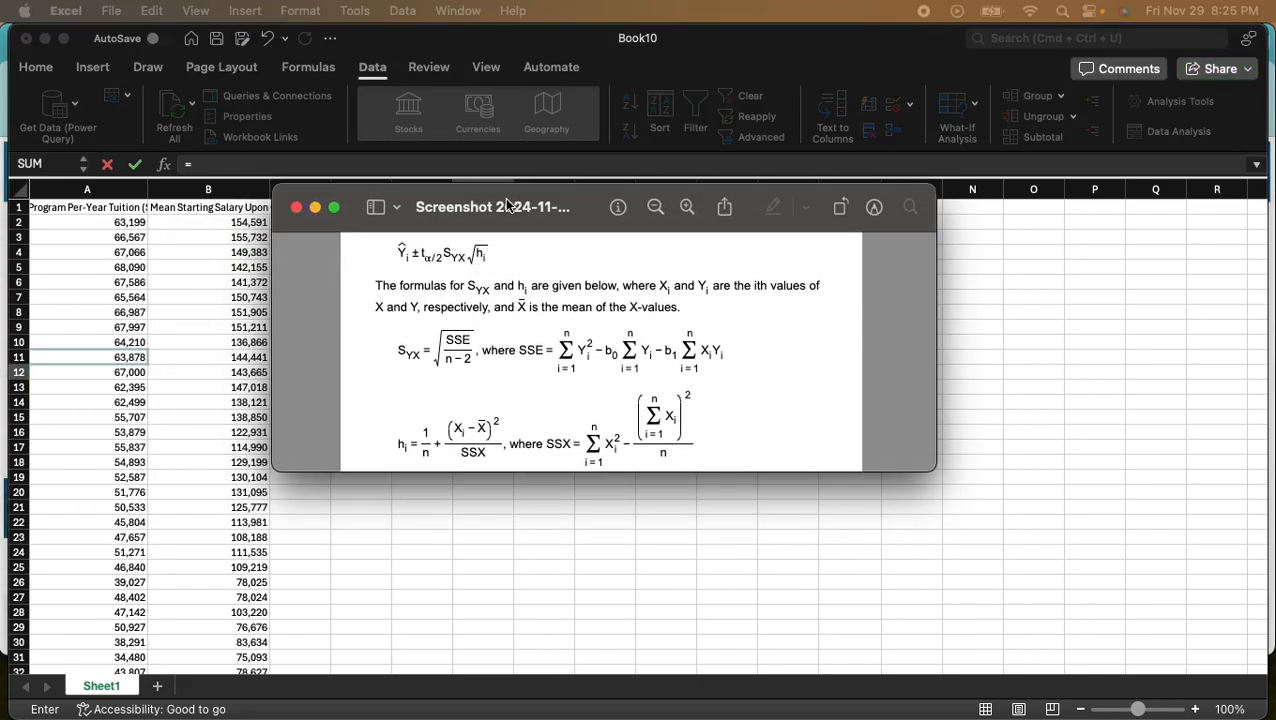
drag(418, 244, 494, 270)
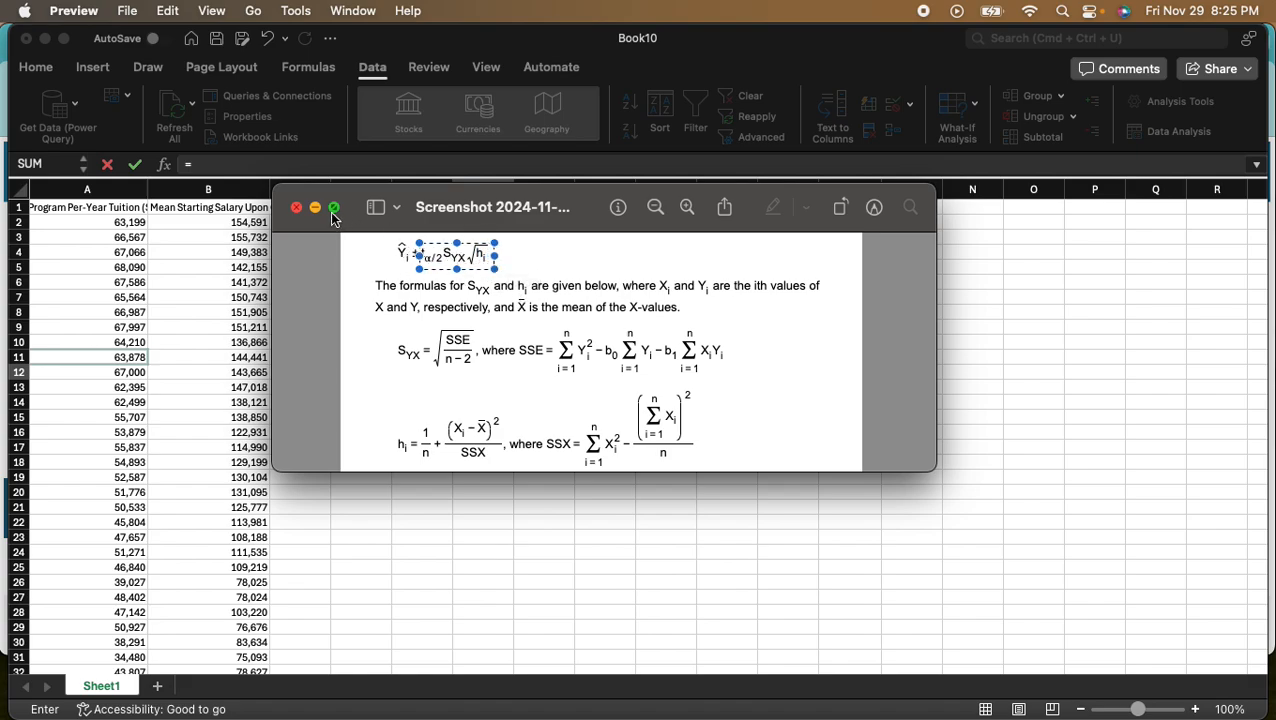
click(589, 212)
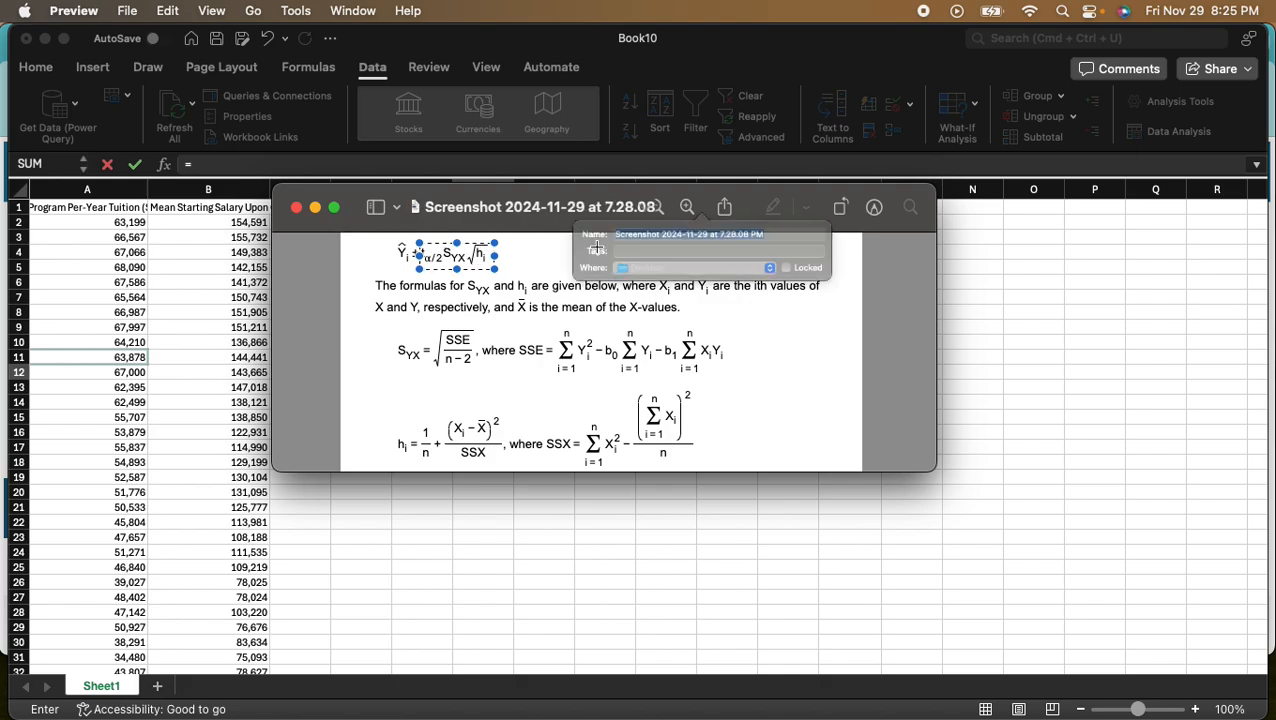
click(375, 252)
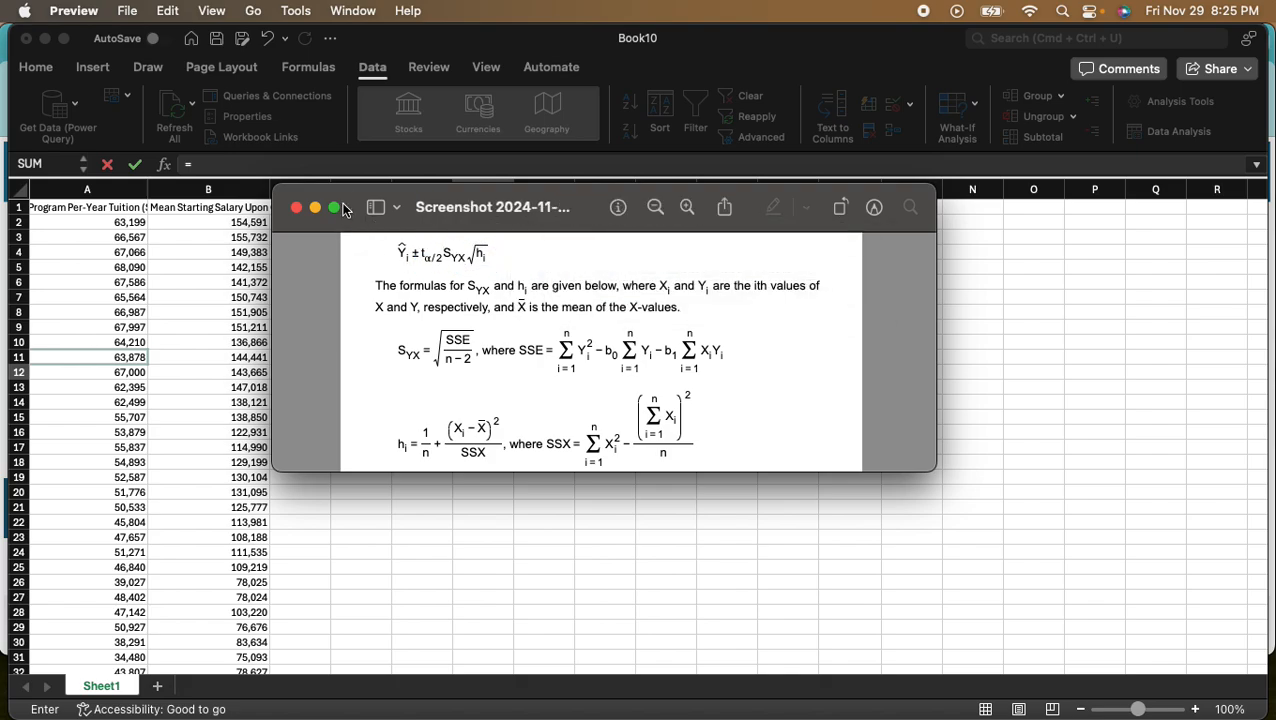
key(super+w)
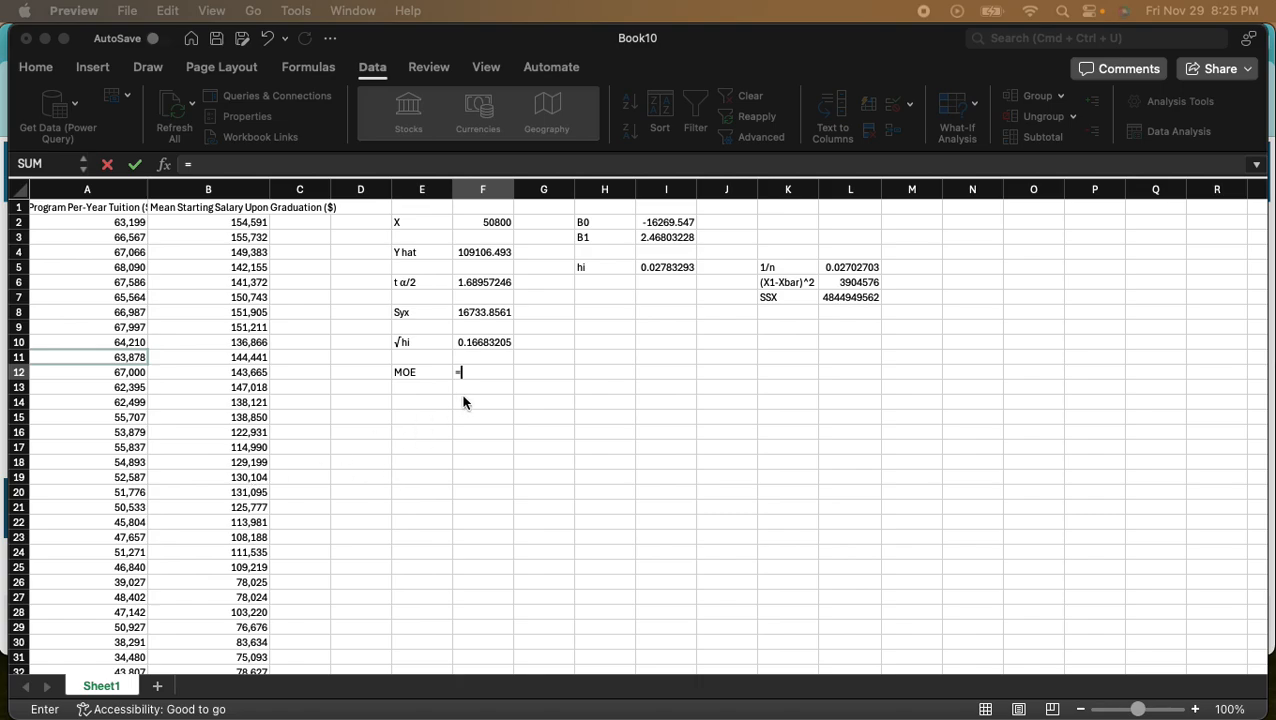
- Calculate the margin of error in cell F12 with =F6*F8*F10, multiplying the t value, Syx and √hi
click(479, 369)
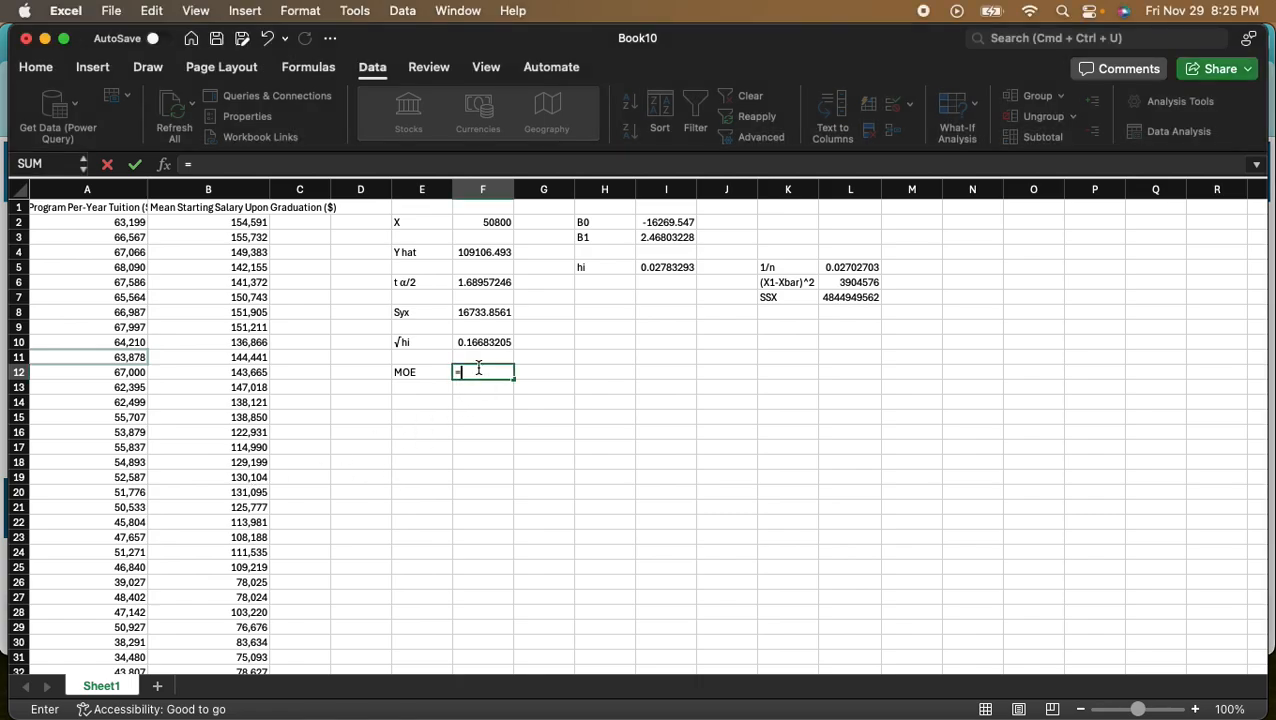
click(481, 283)
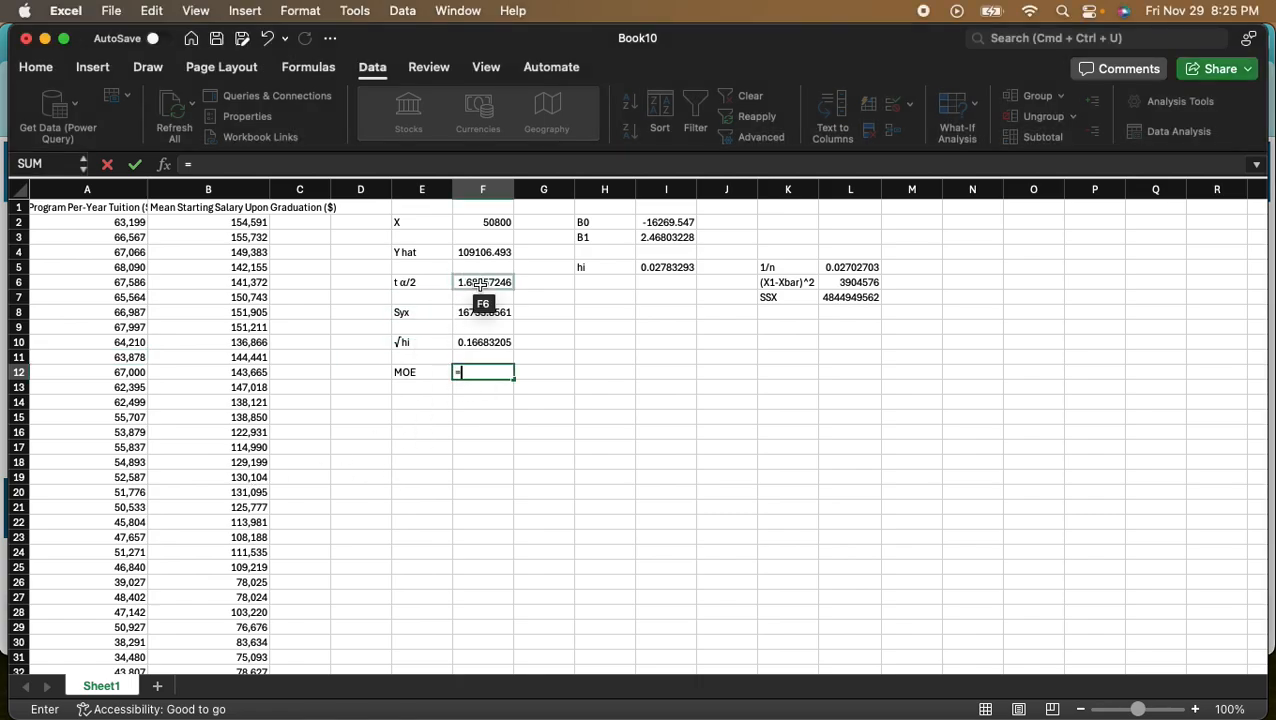
text(*)
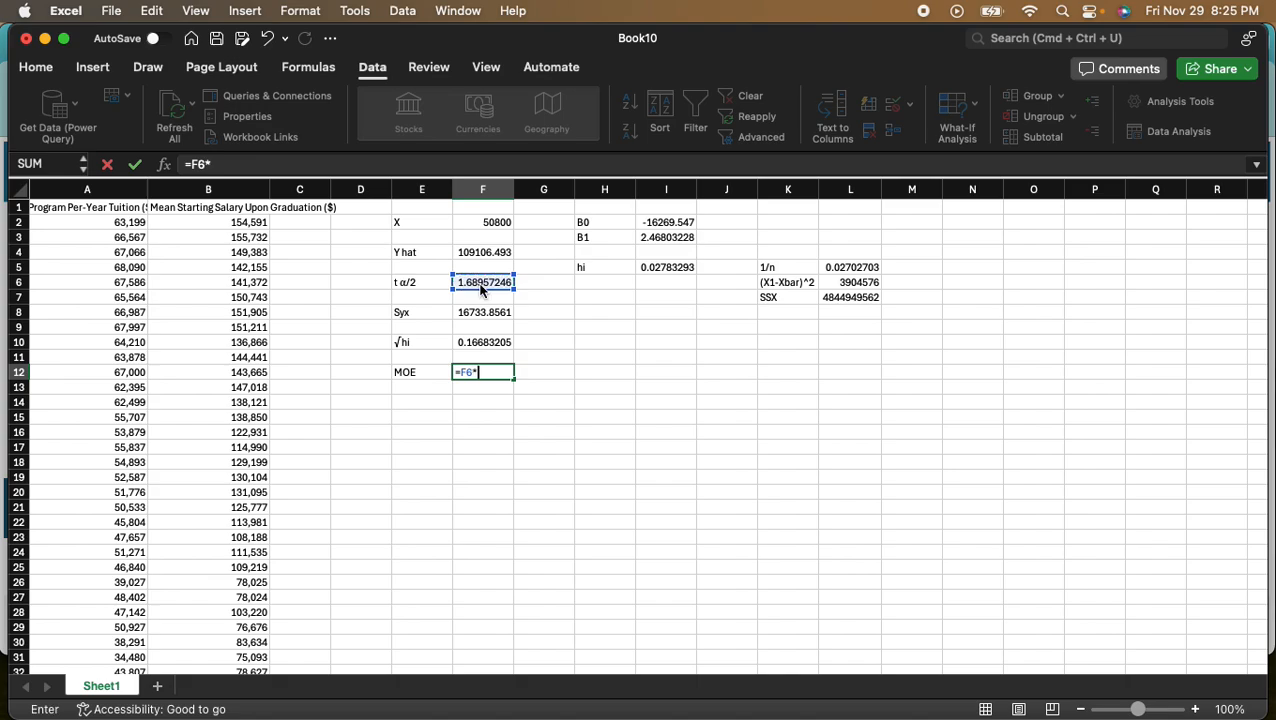
click(474, 314)
text(*)
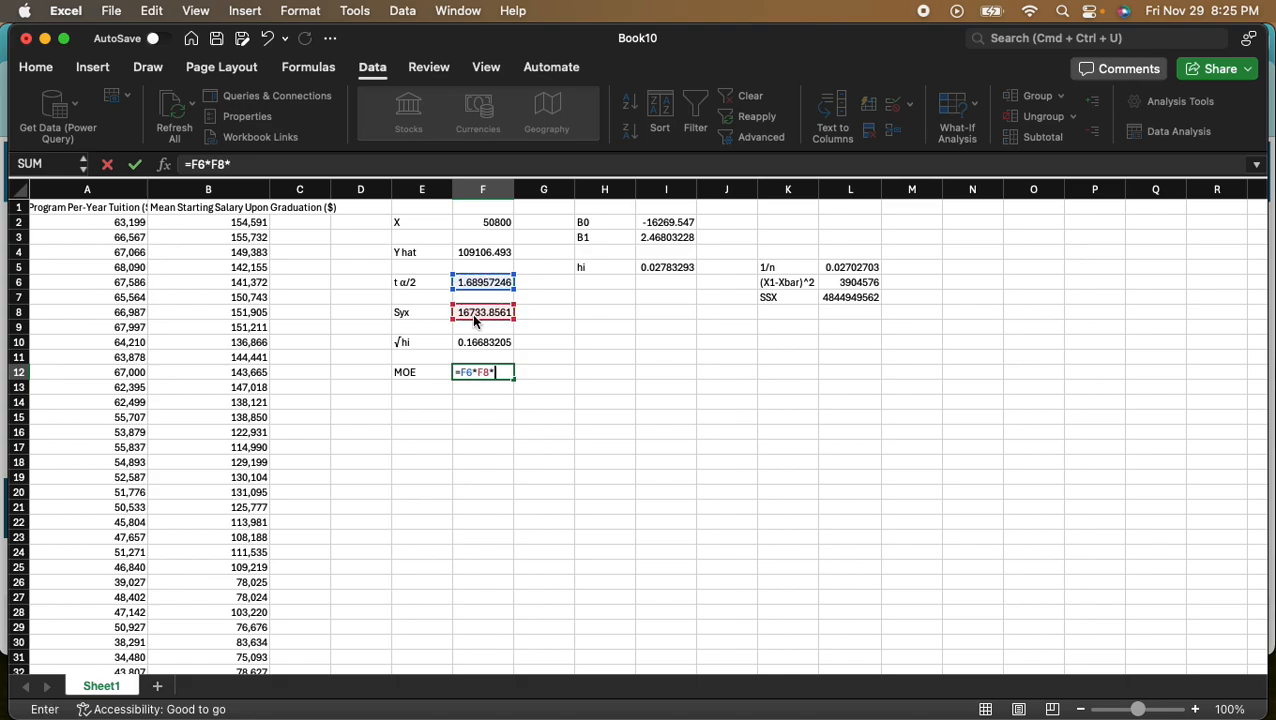
click(479, 344)
key(Return)
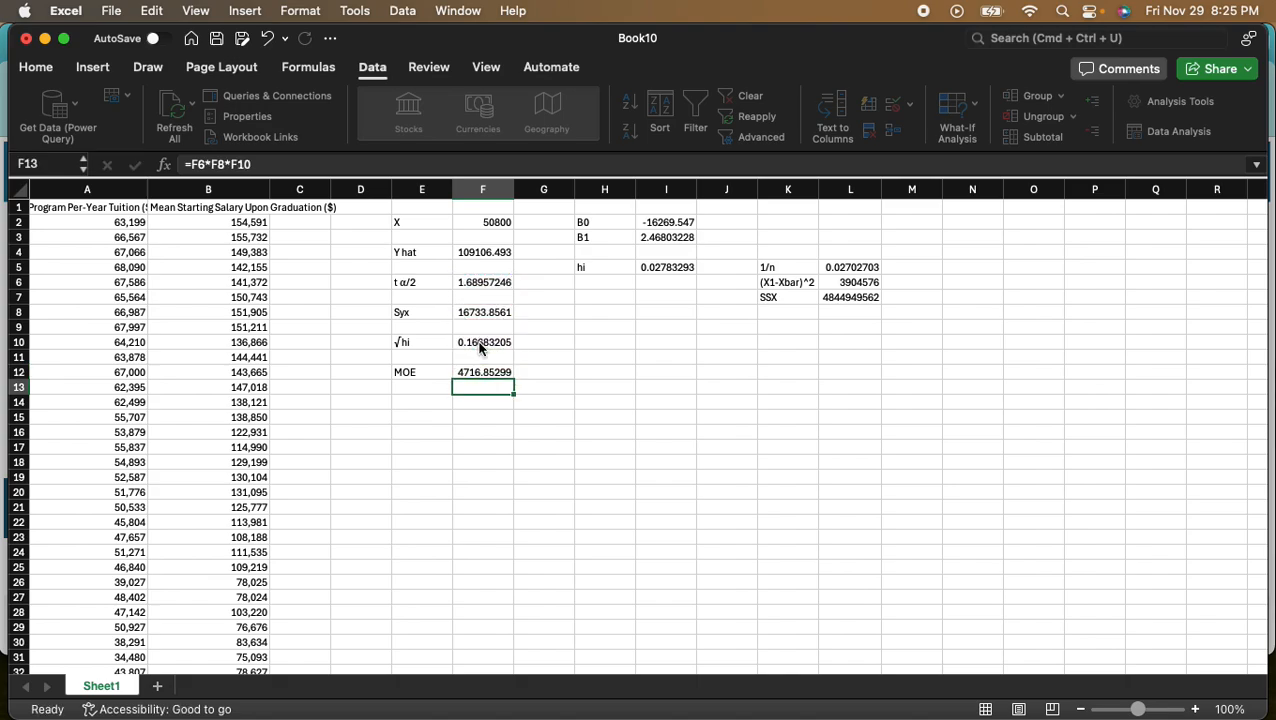
- Label cells E14 and E15 as Lower and Upper for the interval limits
click(416, 401)
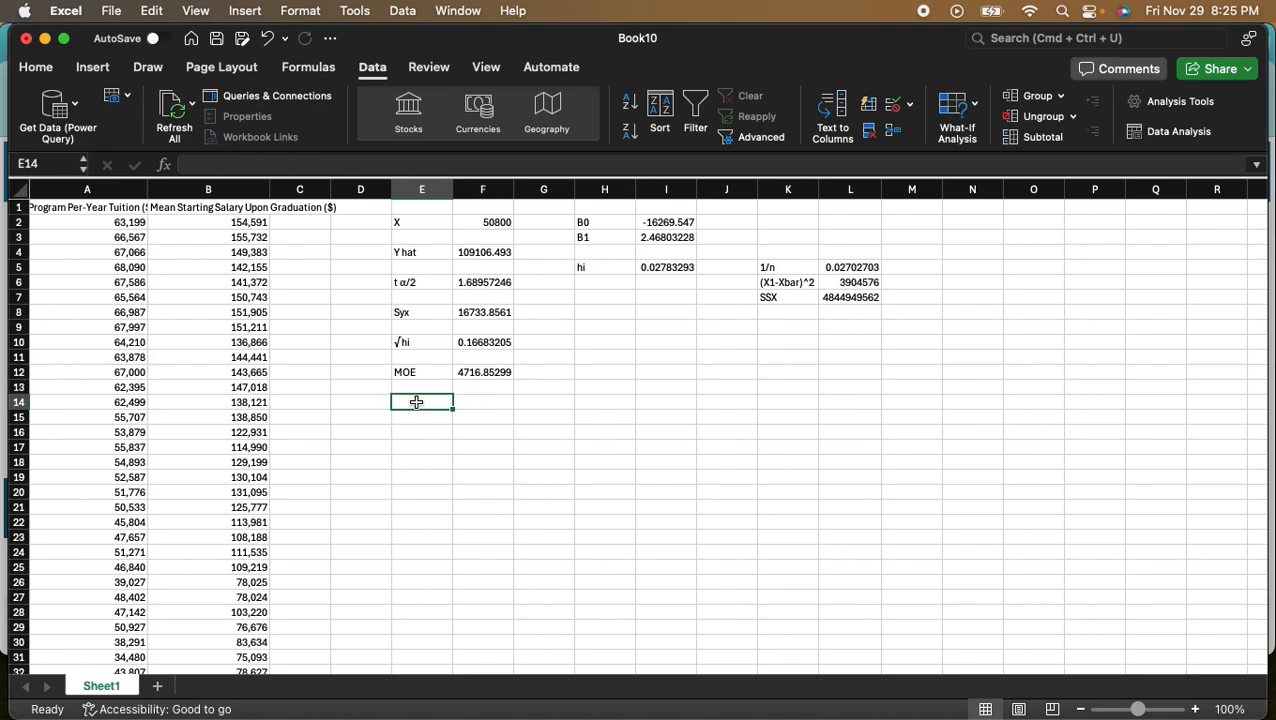
text(Lower)
key(Return)
text(Upper)
key(Tab)
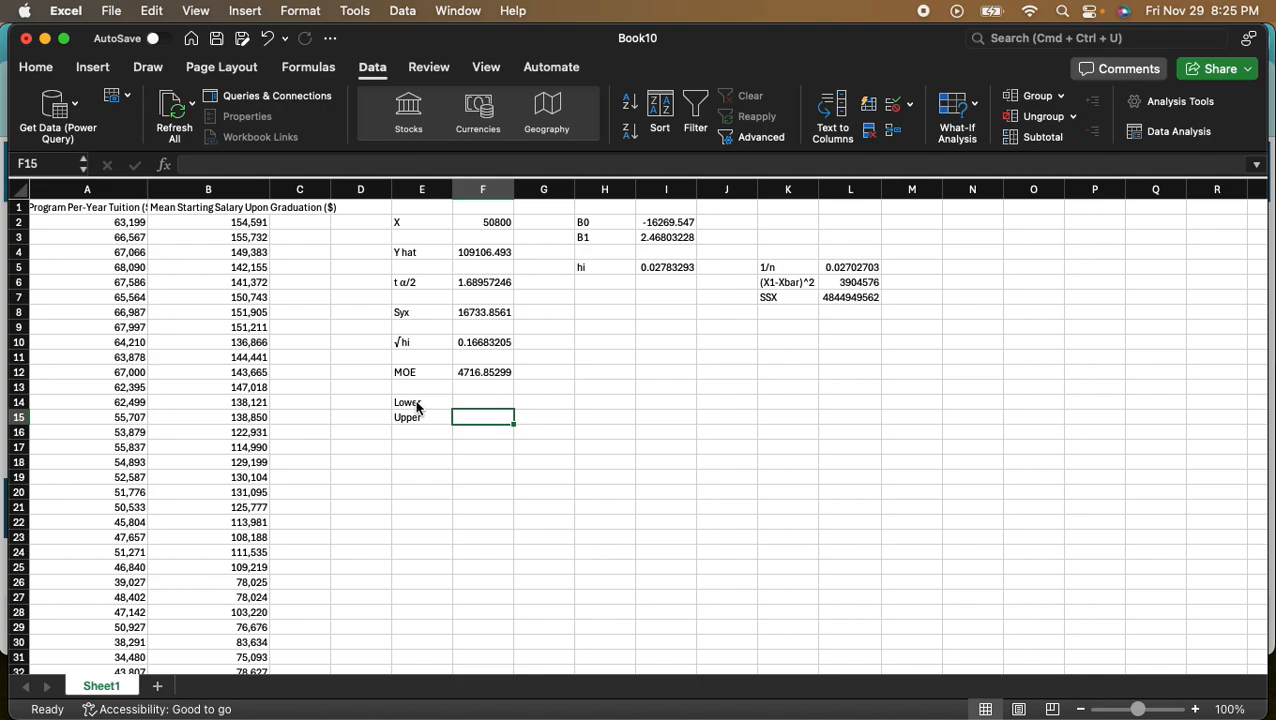
- Calculate the lower limit in cell F14 with =F4-F12, subtracting the margin of error from Y hat
key(Up)
text(=)
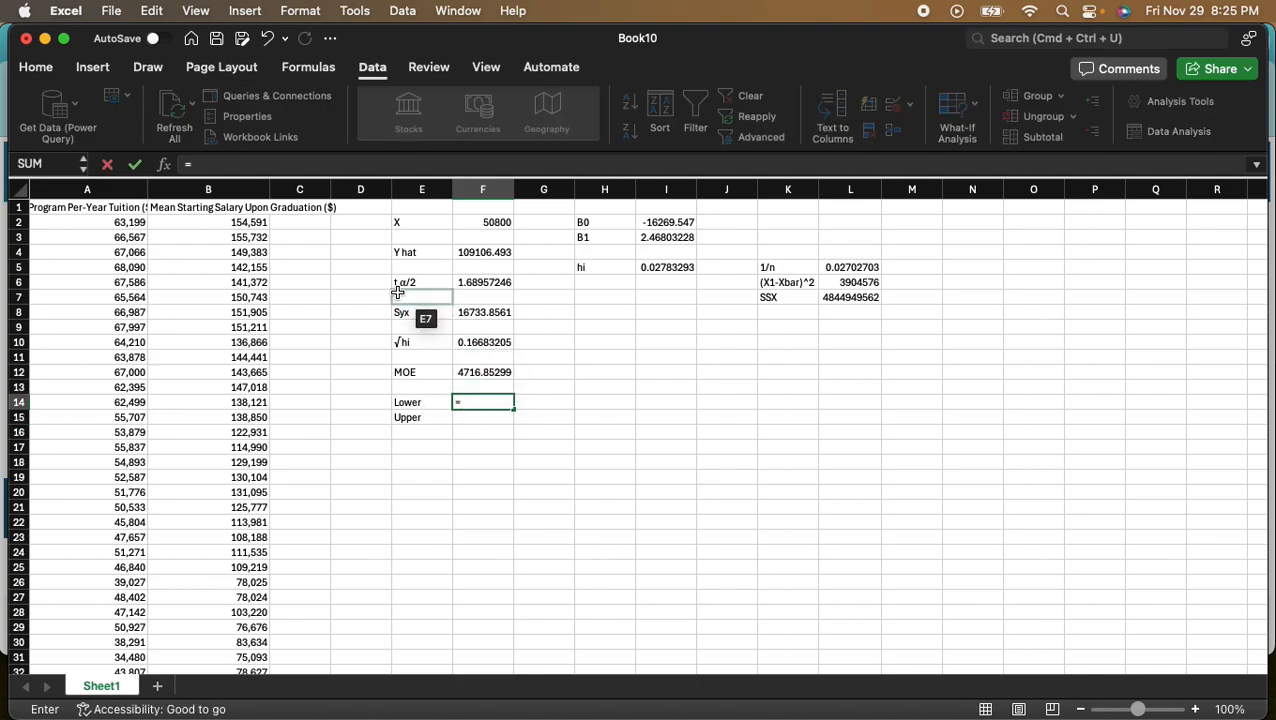
click(483, 253)
text(-)
click(470, 369)
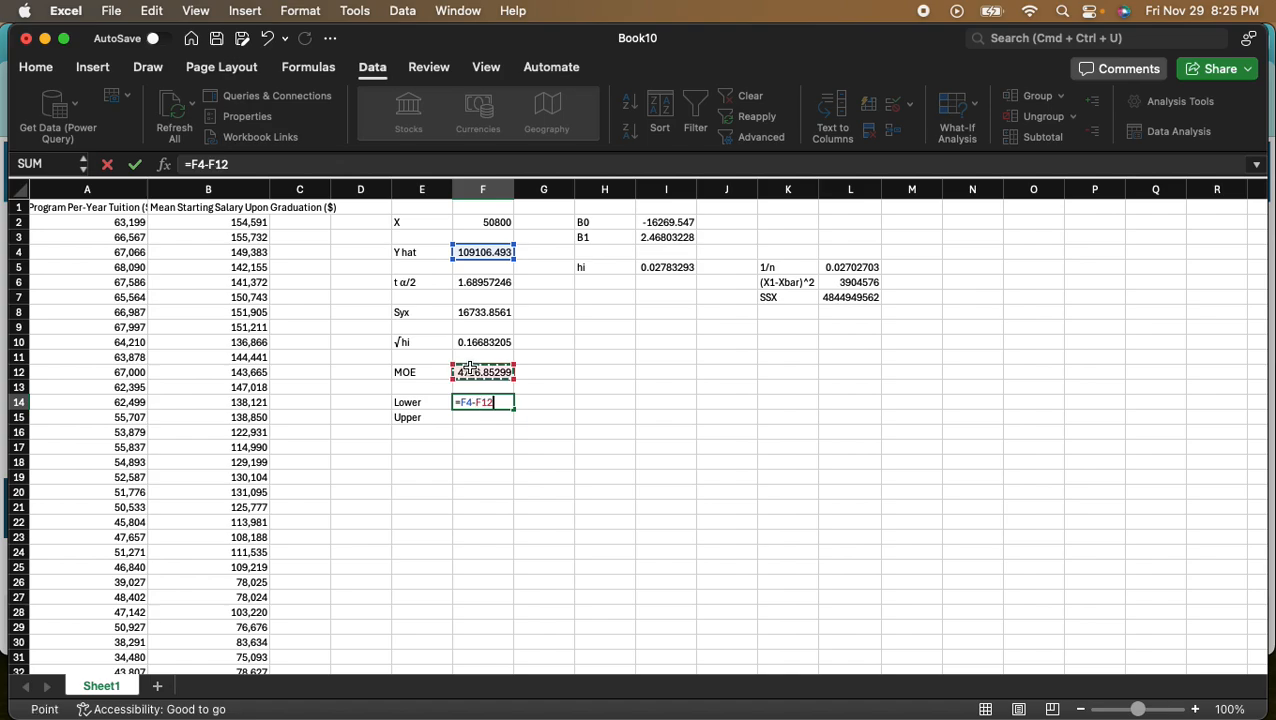
key(Return)
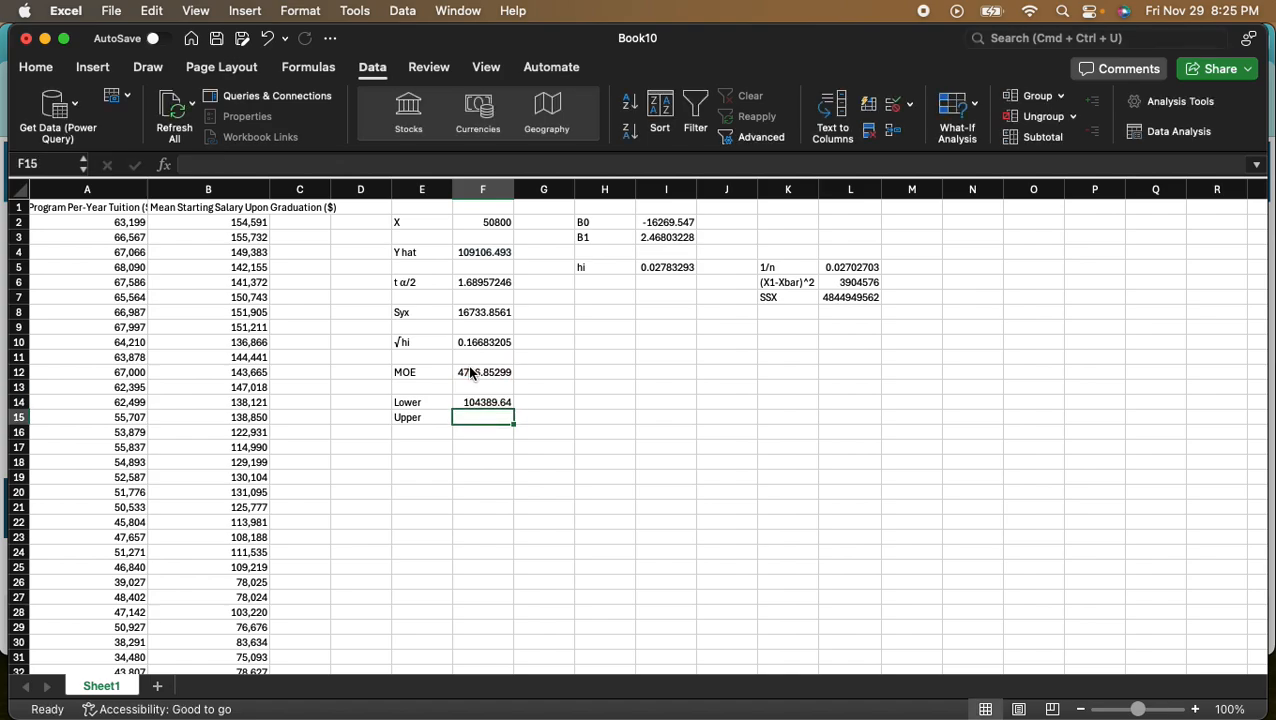
- Calculate the upper limit in cell F15 with =F4+F12, adding the margin of error to Y hat
text(=)
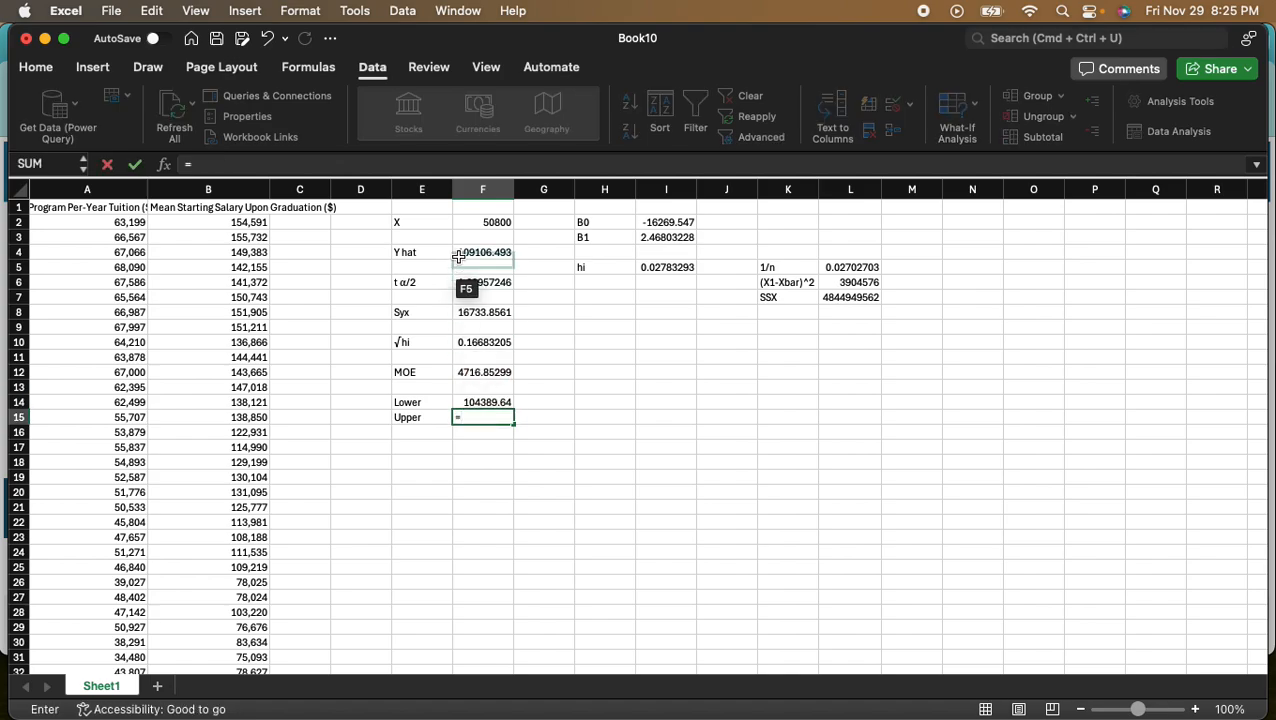
click(486, 253)
text(+)
click(481, 372)
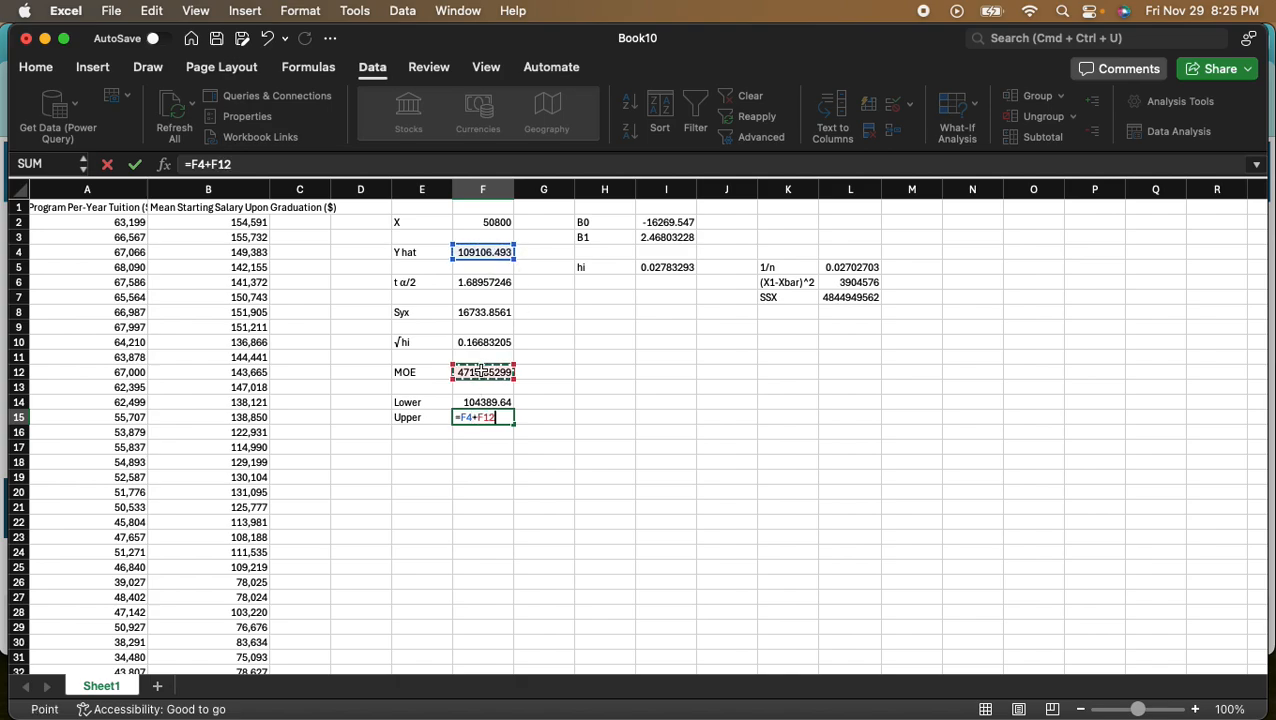
key(Return)
- Switch to the homework in Chrome and enter 104390 and 113823 as the lower and upper limits for Question 11 part a
drag(763, 46, 2, 180)
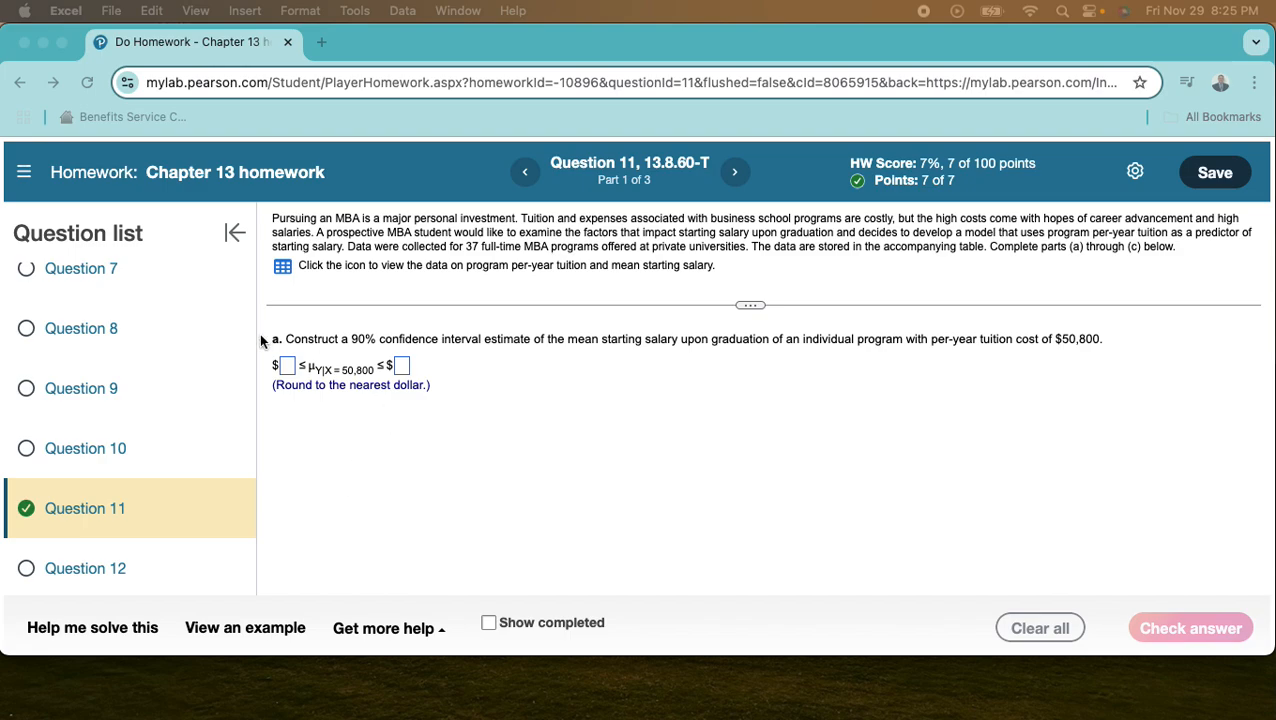
click(287, 366)
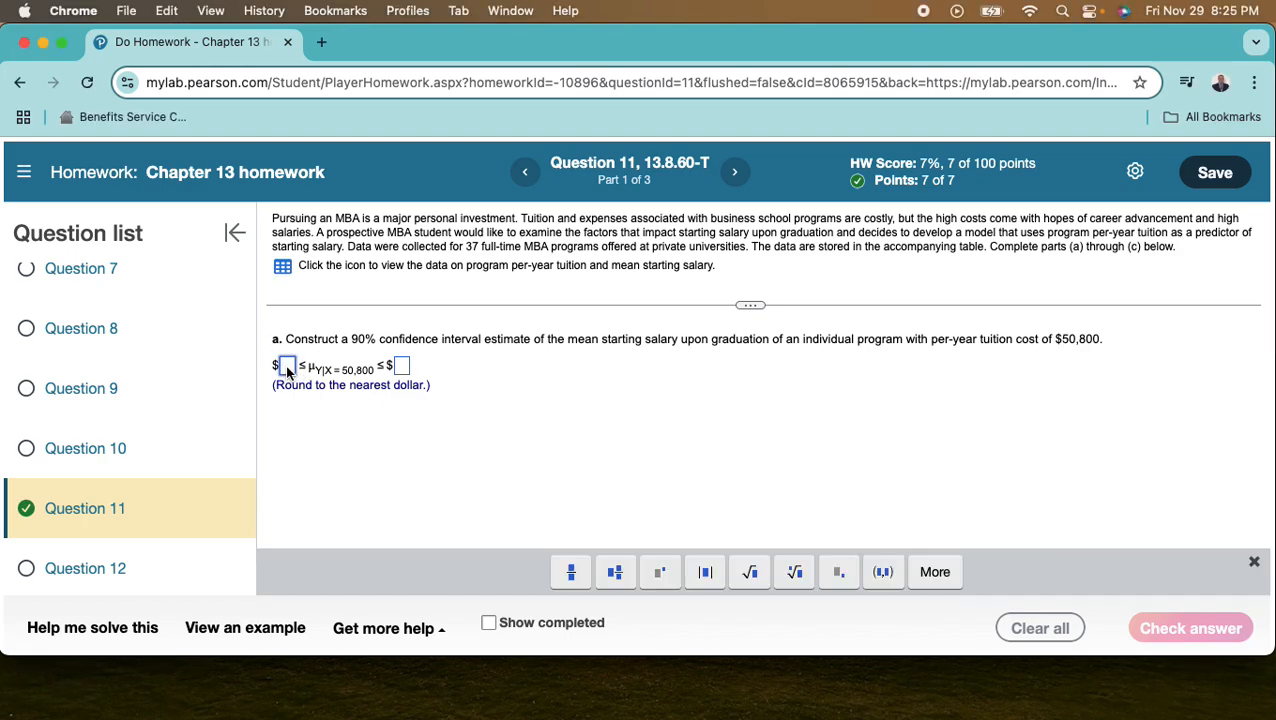
text(104)
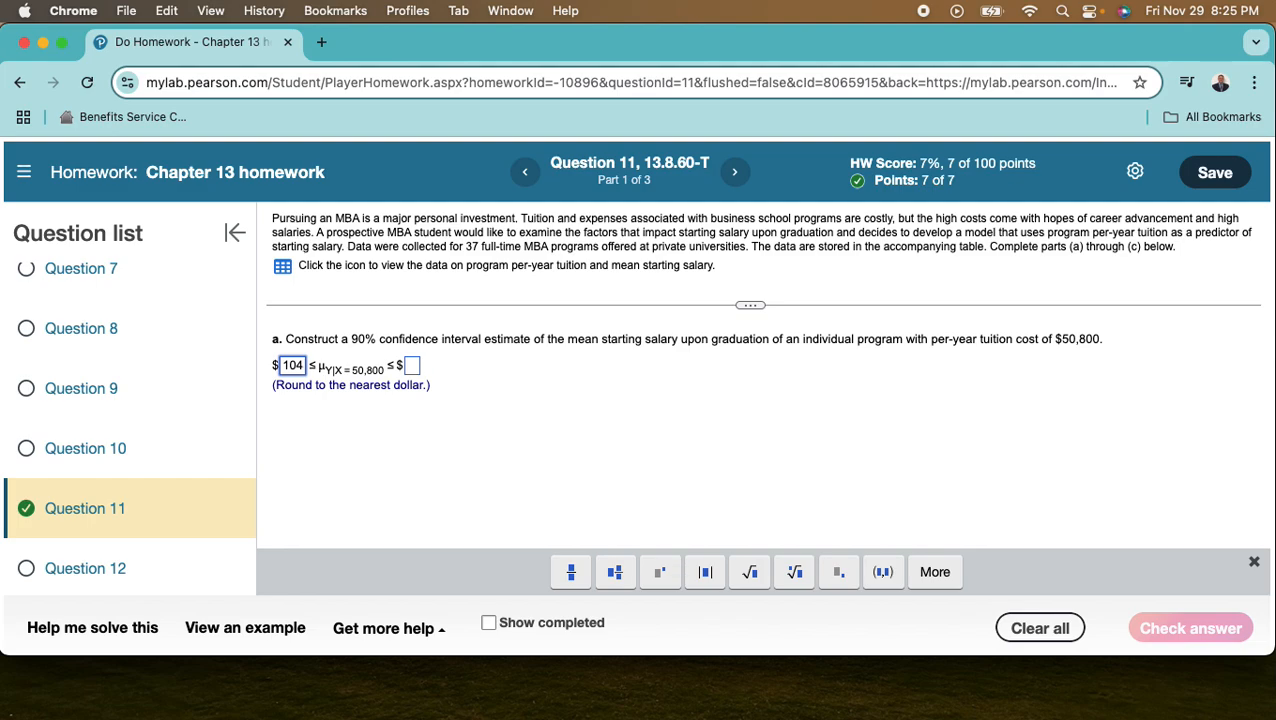
text(390)
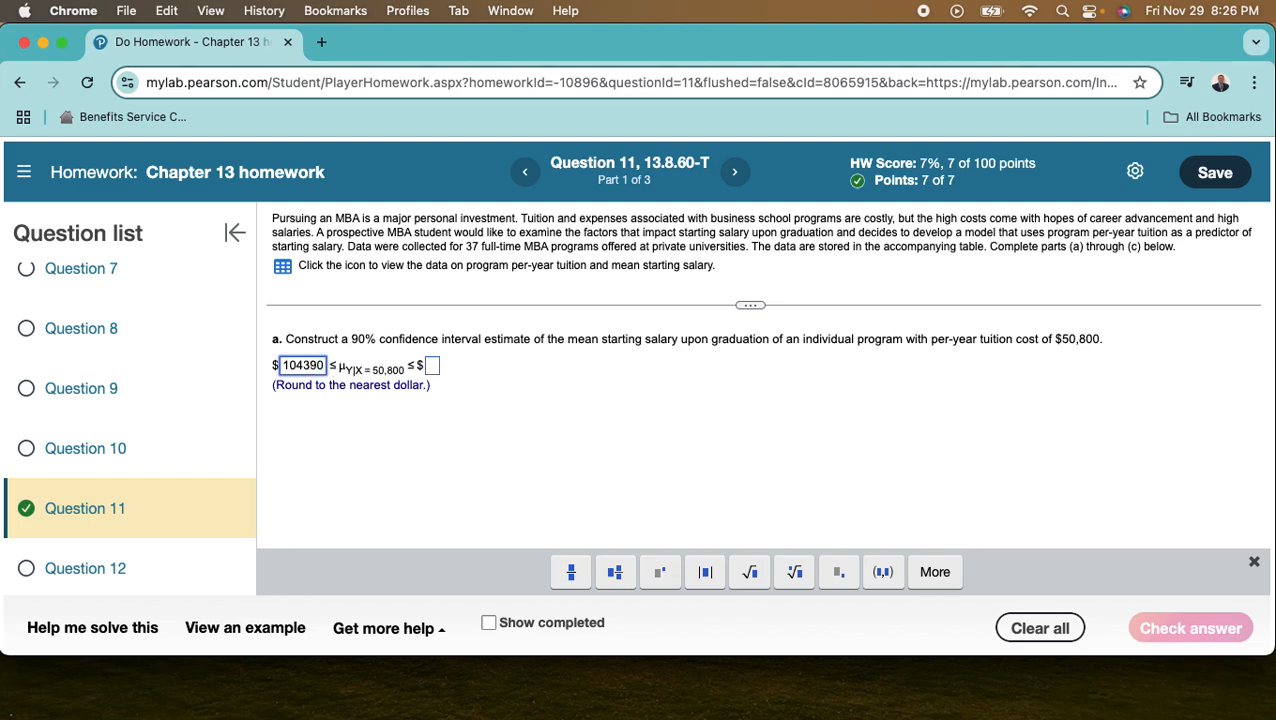
click(433, 367)
text(113)
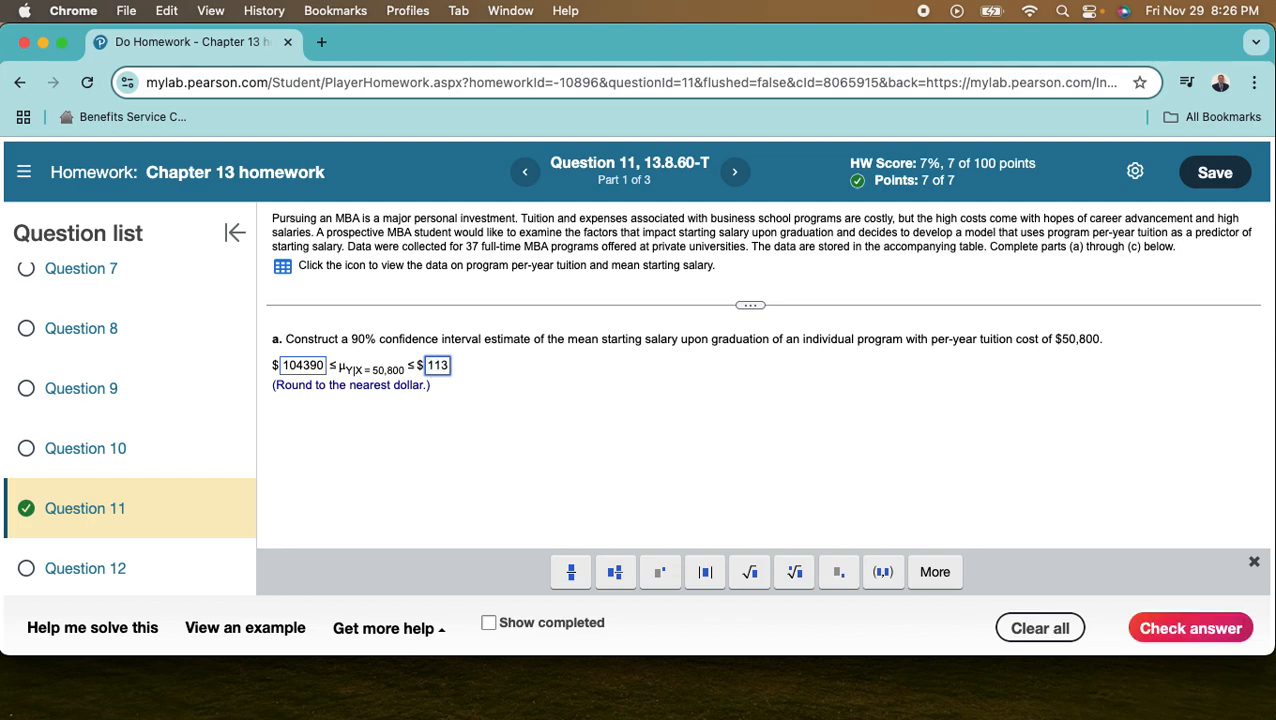
text(823)
- Submit the part a answer for checking and dismiss the feedback to continue to part b
click(636, 427)
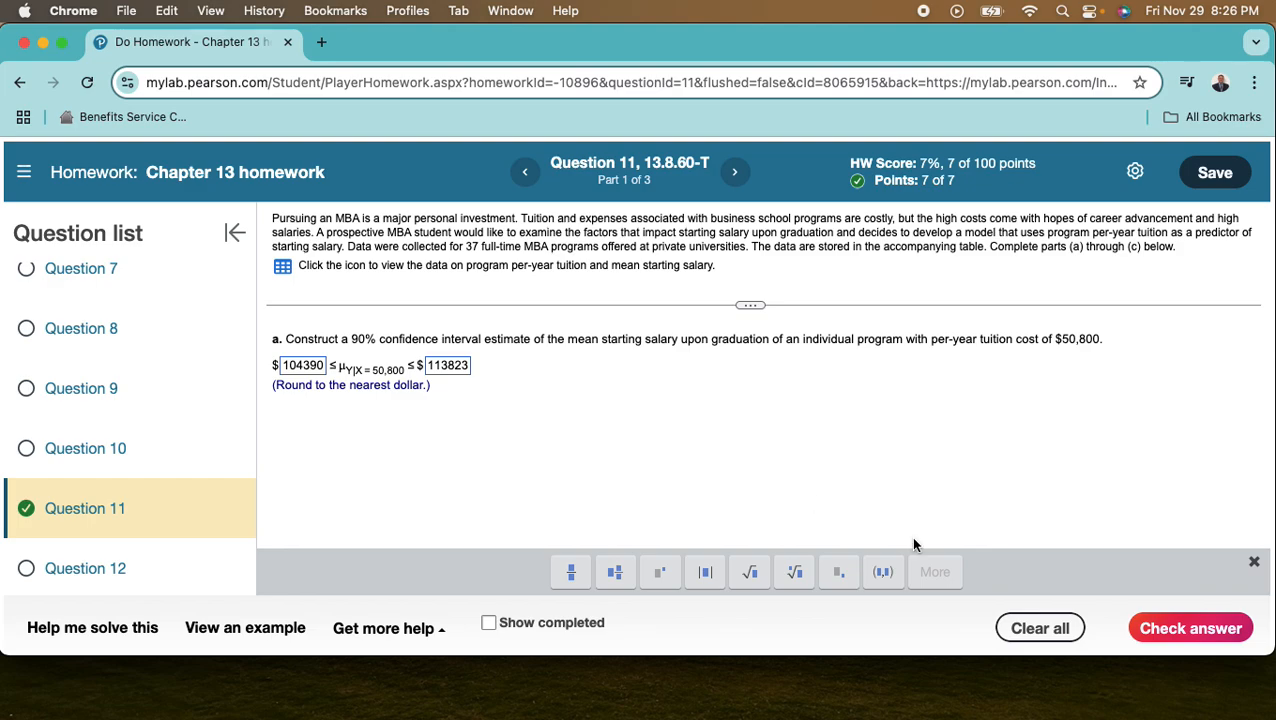
click(1186, 624)
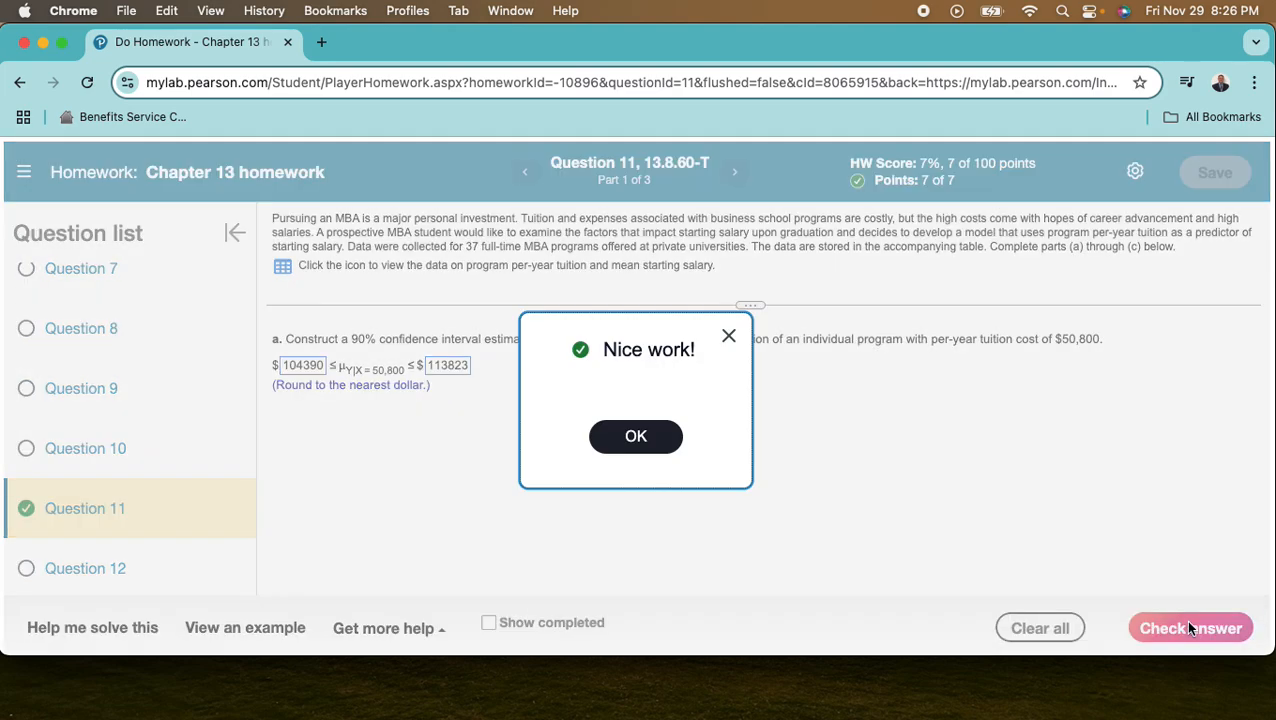
click(644, 436)
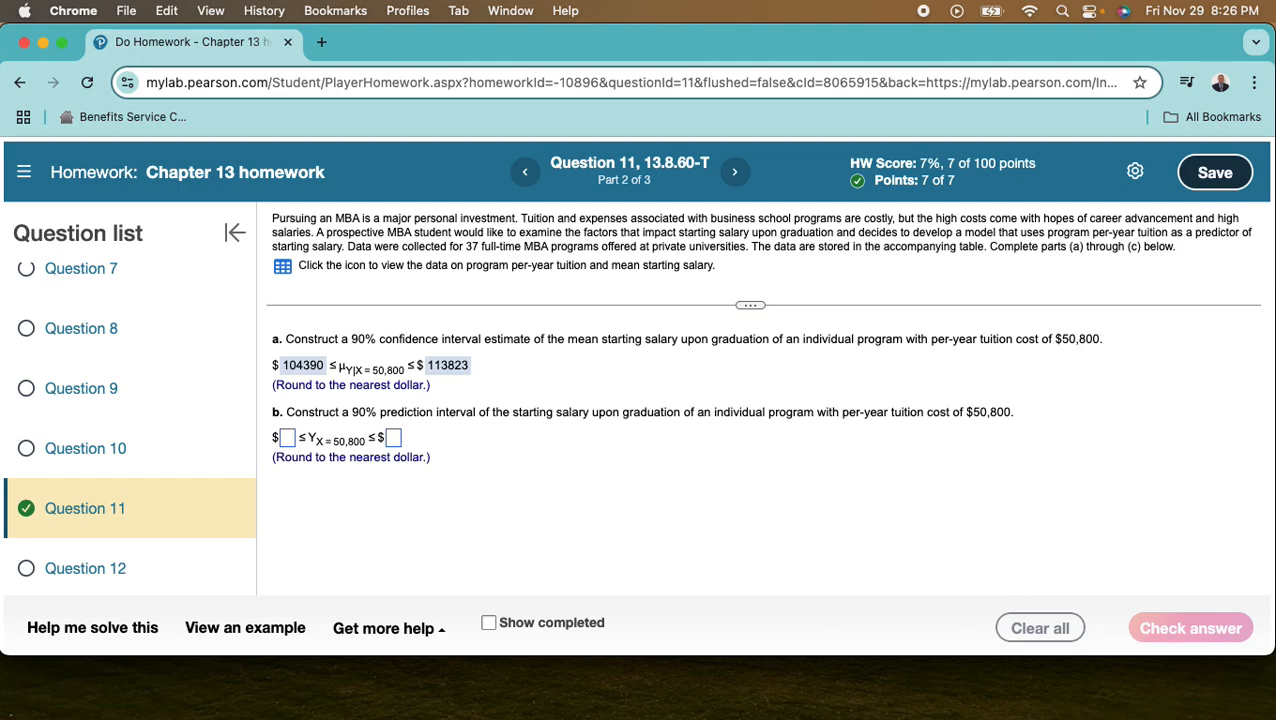
- Switch back to Excel and label cell H10 as √1+hi, inserting the square root symbol from the Character Viewer
drag(840, 4, 675, 6)
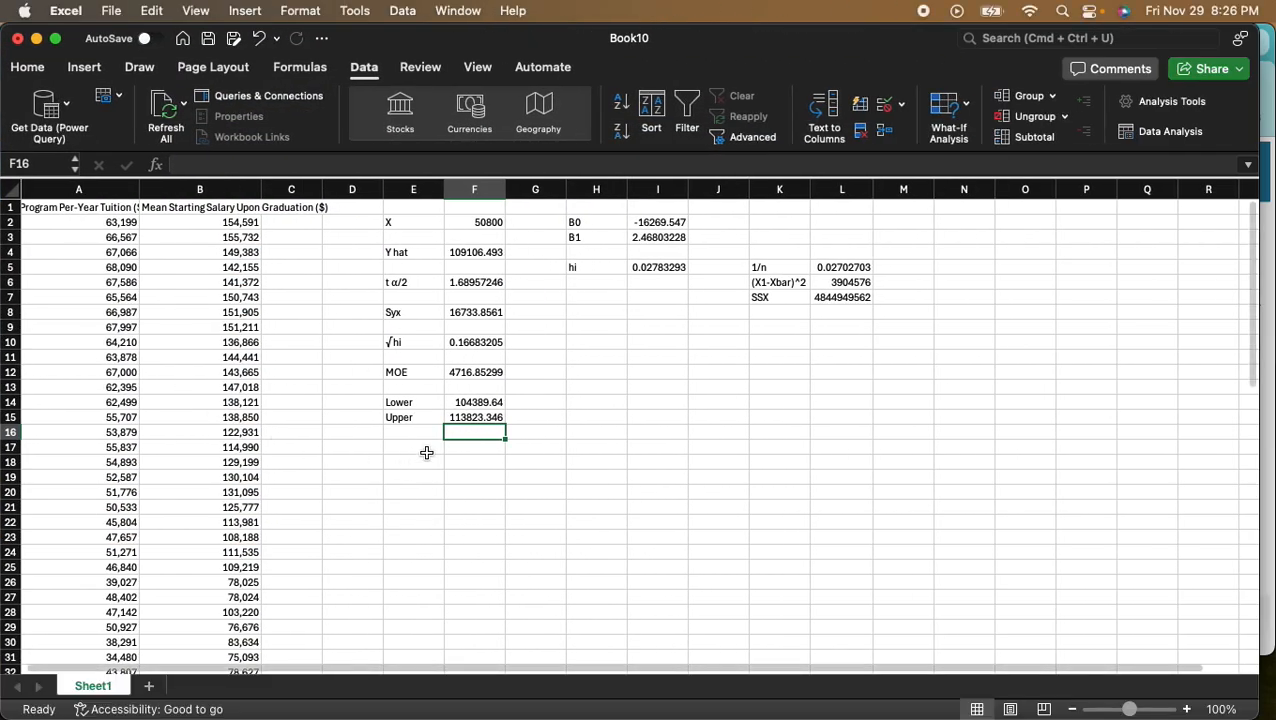
click(579, 343)
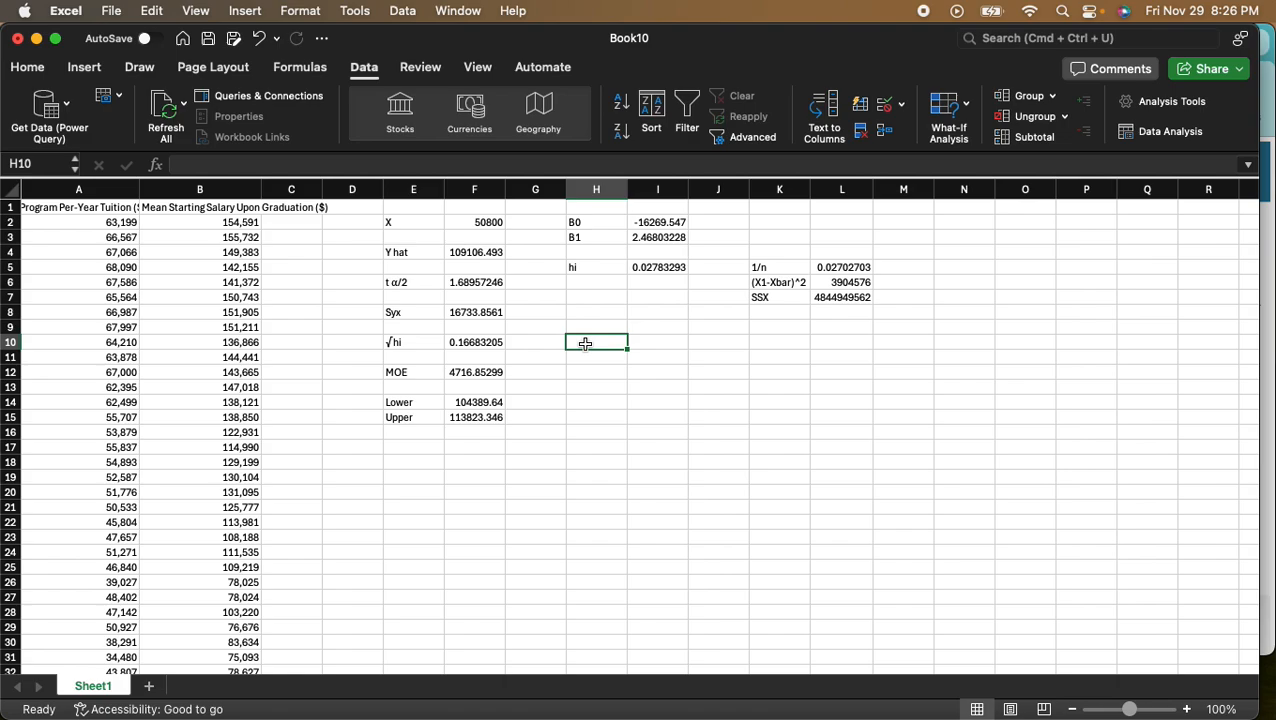
key(ctrl+super+space)
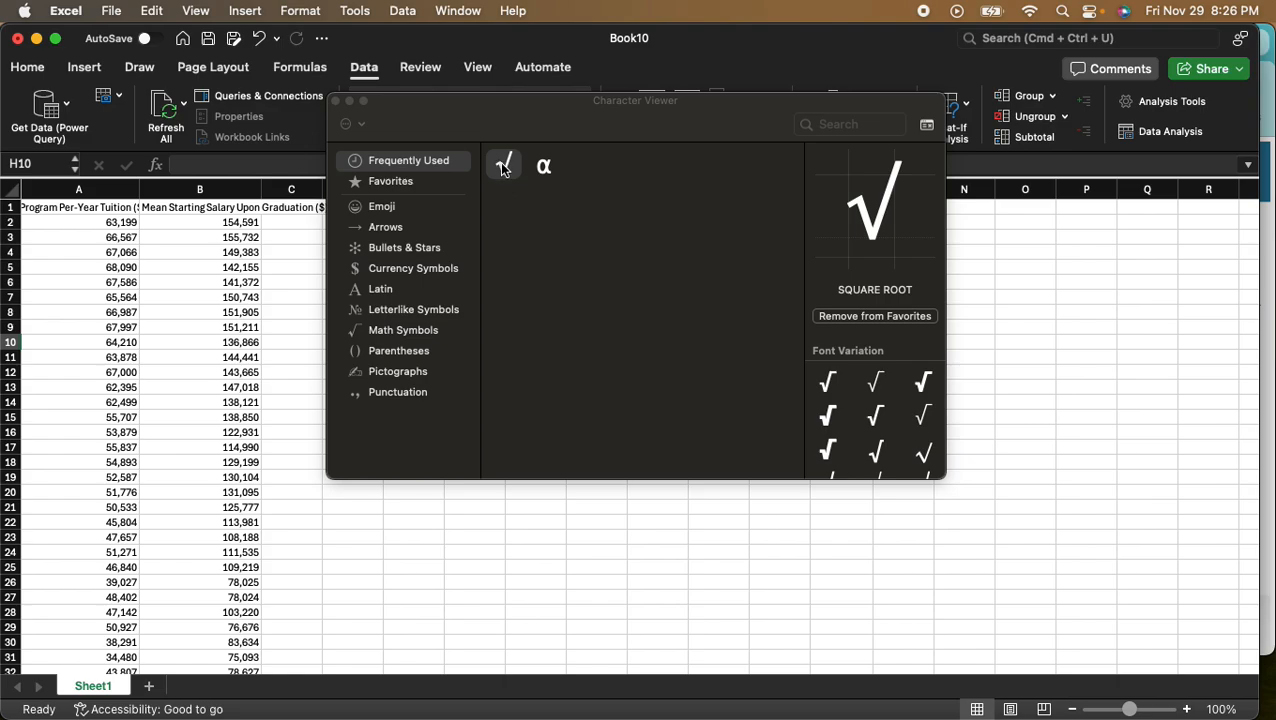
double_click(504, 168)
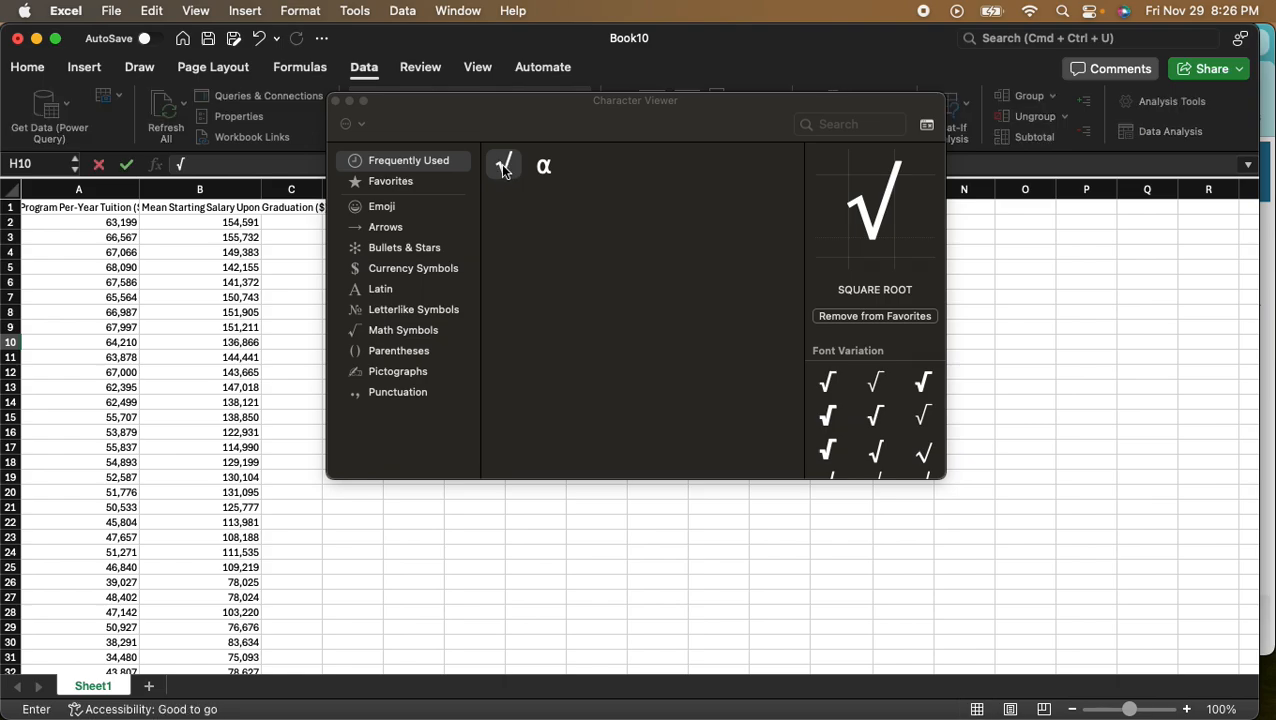
click(337, 101)
text(1+hi)
key(Tab)
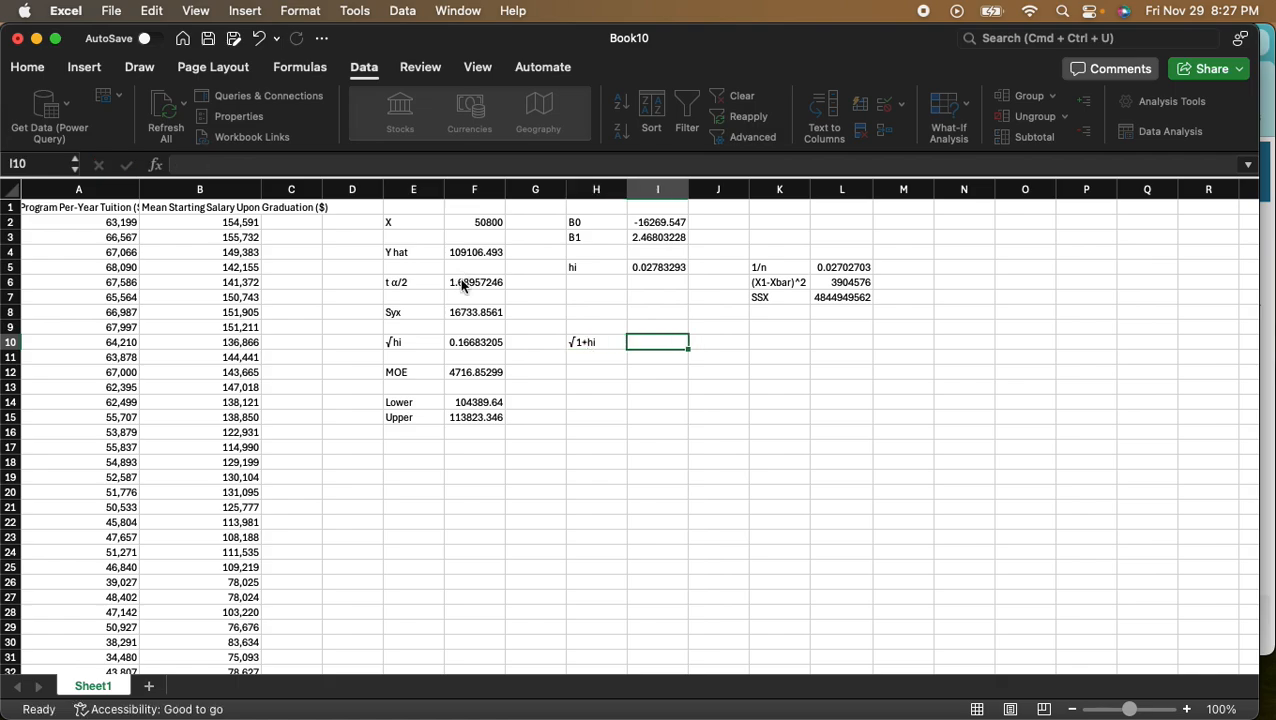
- Calculate √1+hi in cell I10 with the formula =SQRT(1+I5)
text(sqt)
key(BackSpace)
key(BackSpace)
key(BackSpace)
text(=sq)
key(Tab)
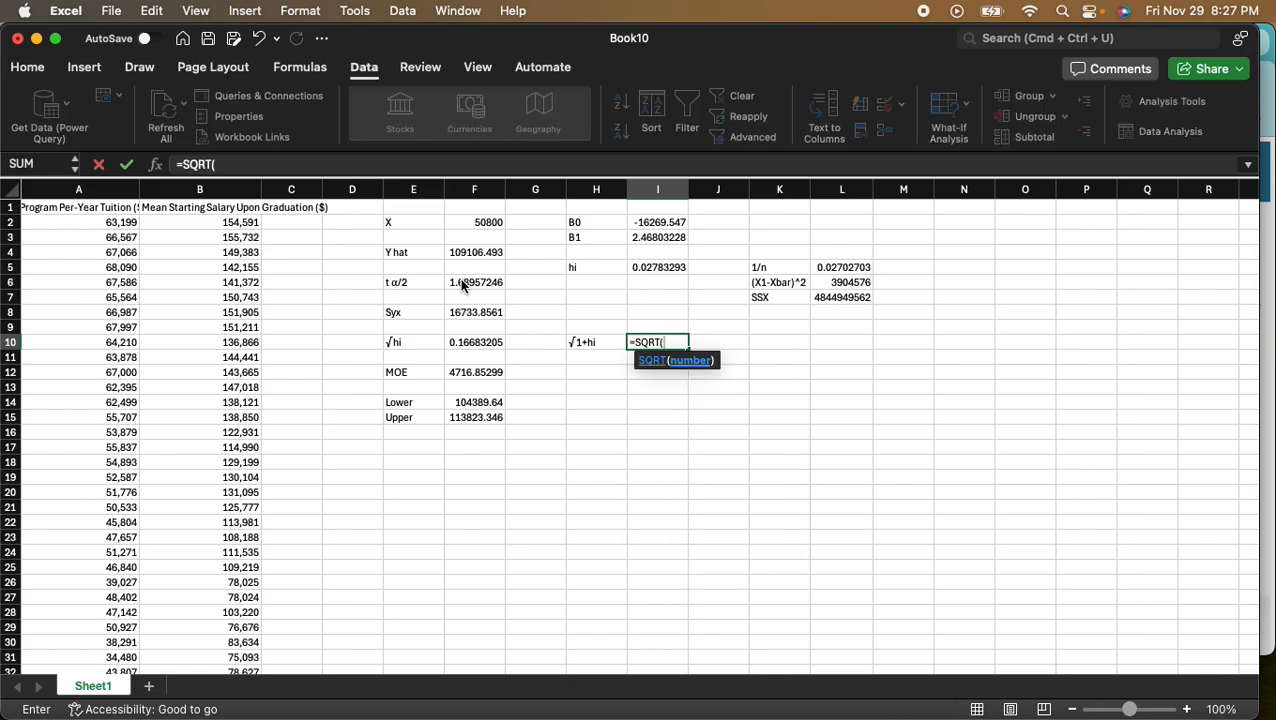
text(1+)
click(667, 268)
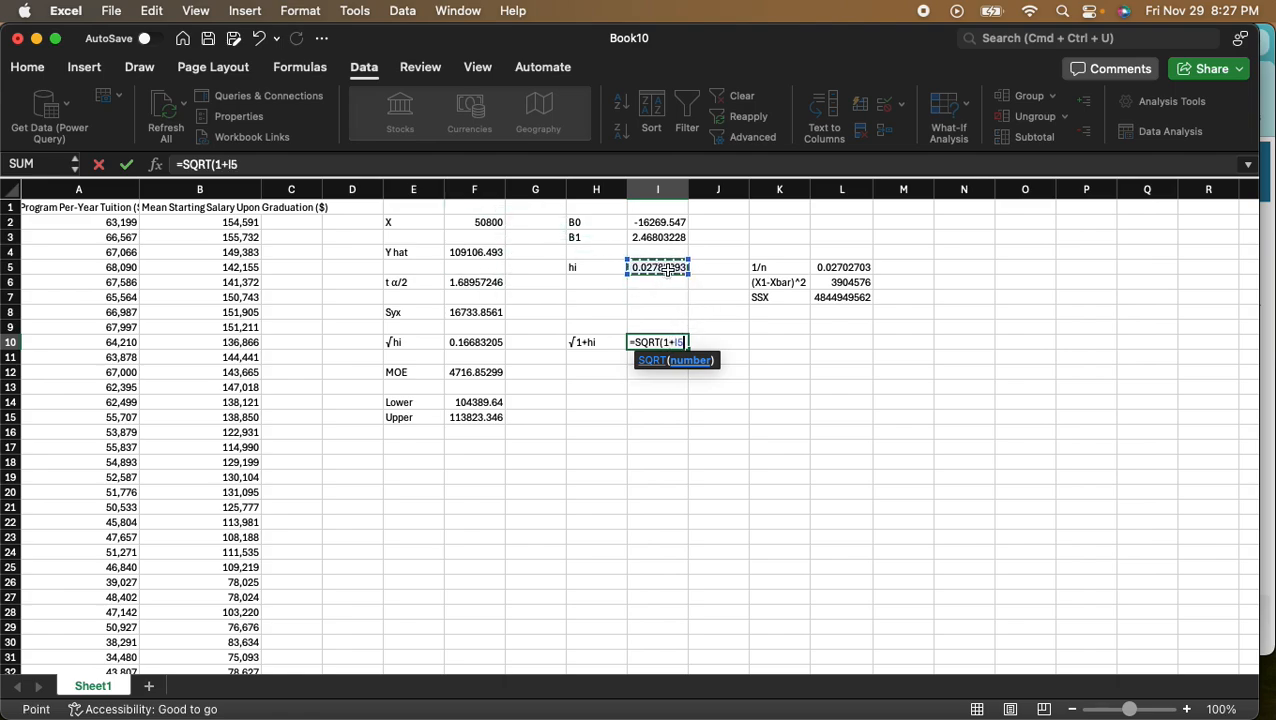
key(Return)
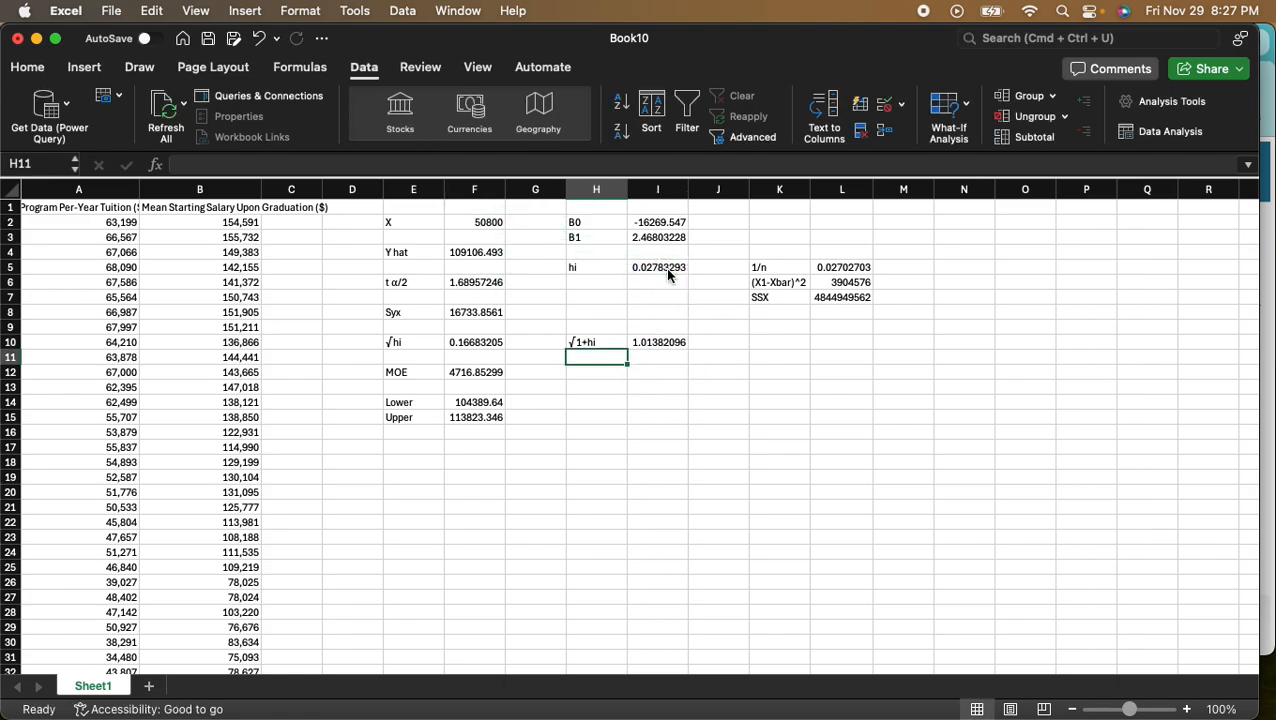
- Label cell H12 as MOE and calculate the prediction interval's margin of error in I12 with =F6*F8*I10
key(Down)
text(MOE)
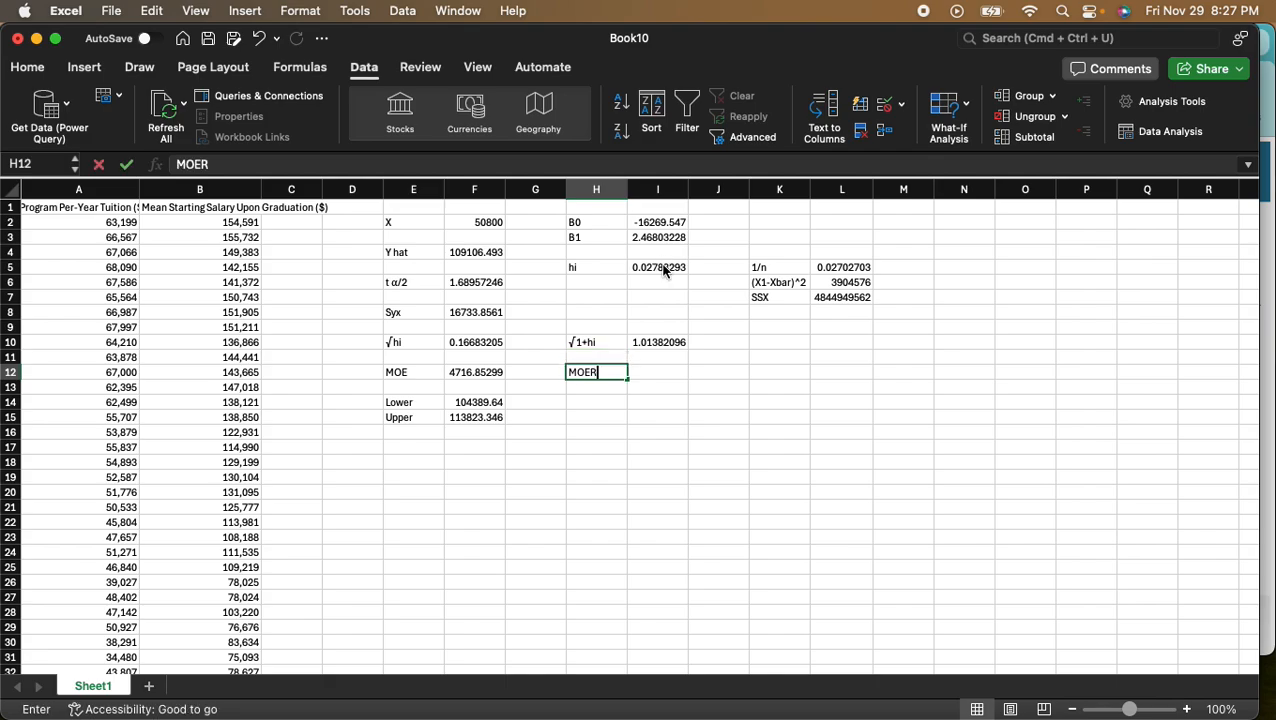
key(Tab)
text(=)
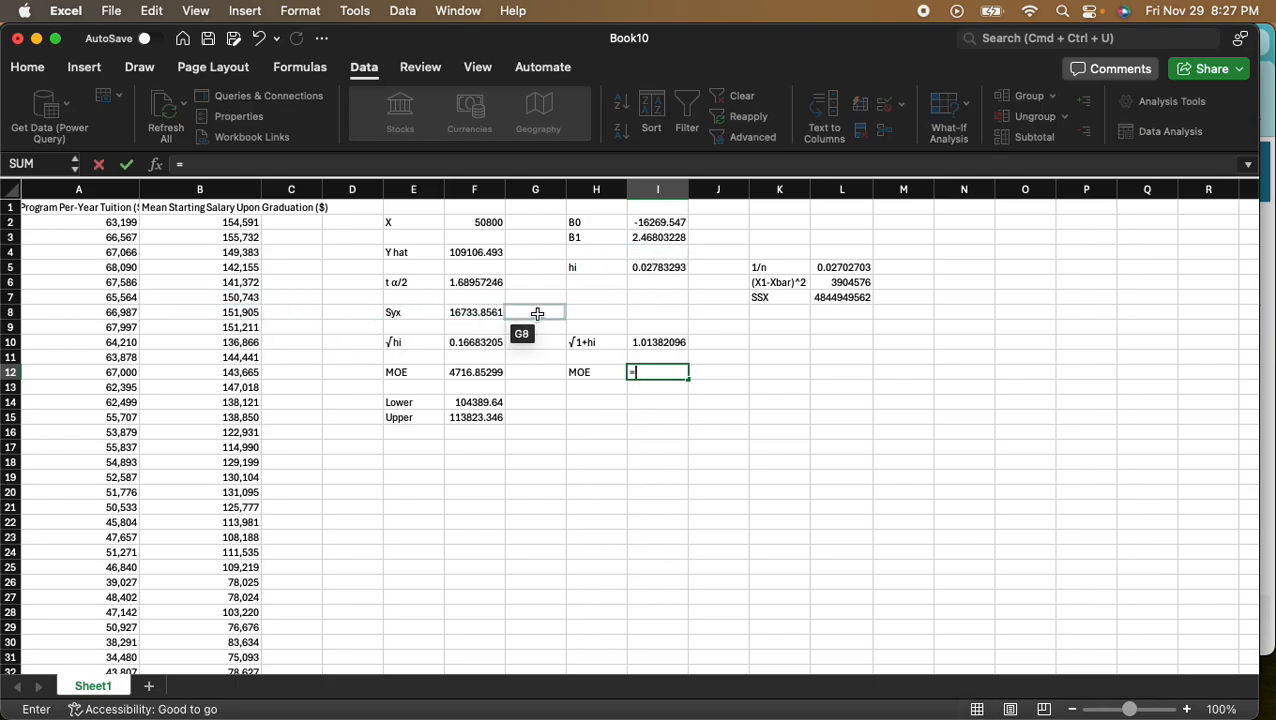
click(485, 285)
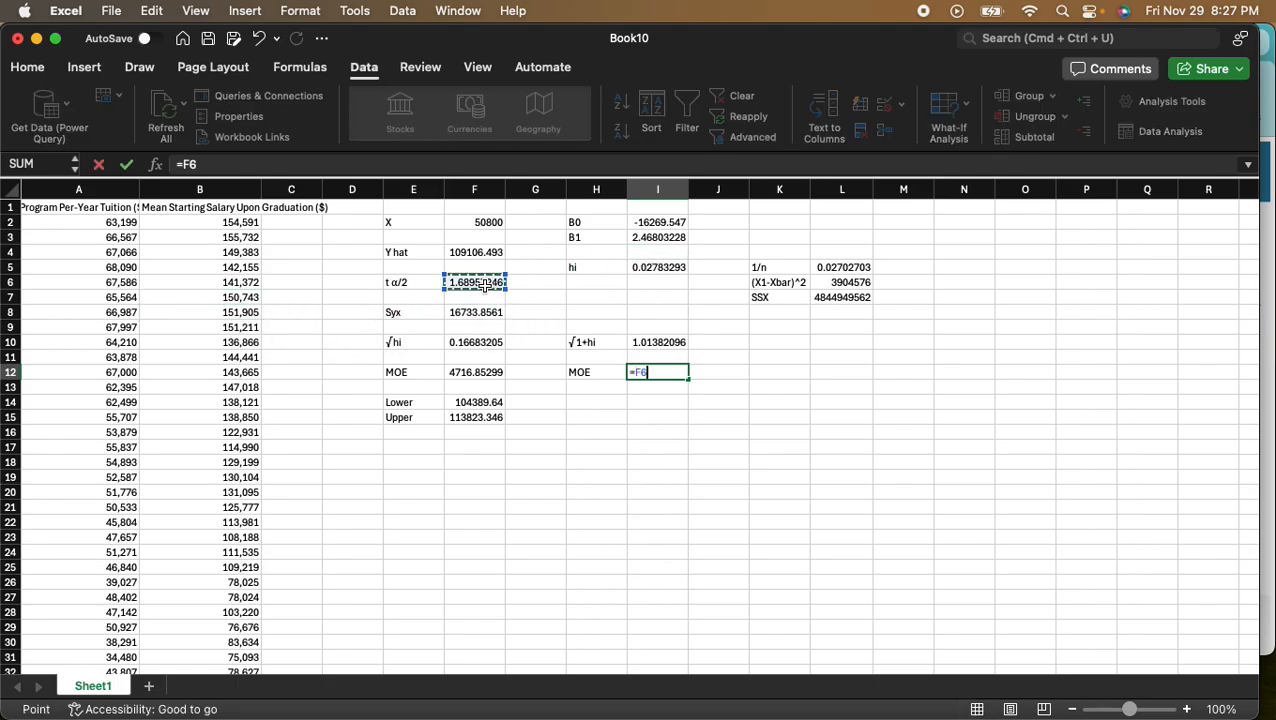
text(*)
click(455, 313)
text(*)
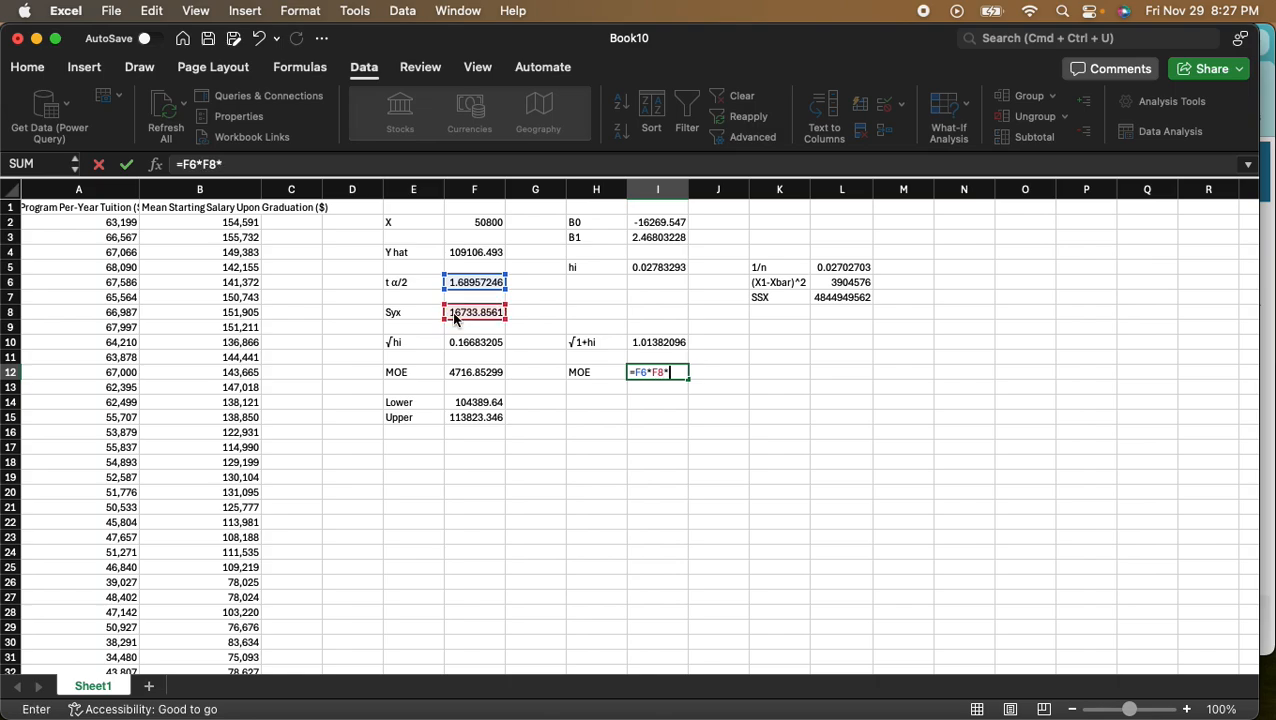
click(661, 343)
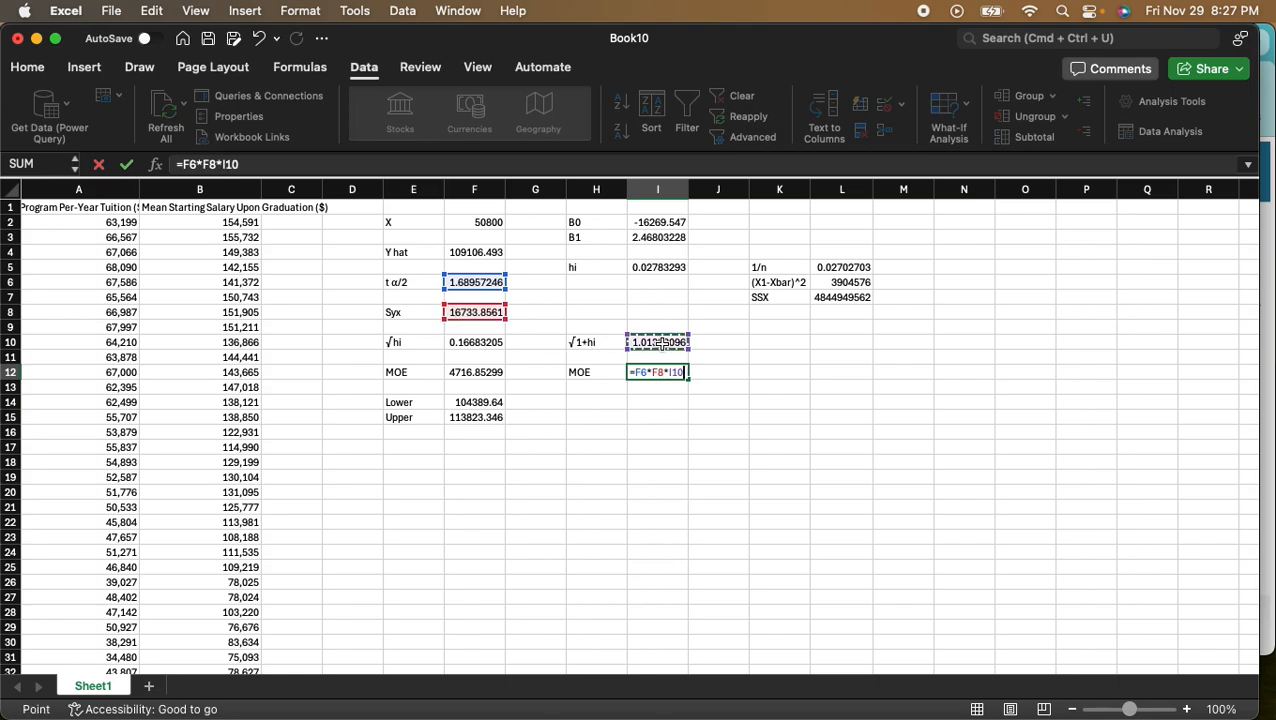
key(Return)
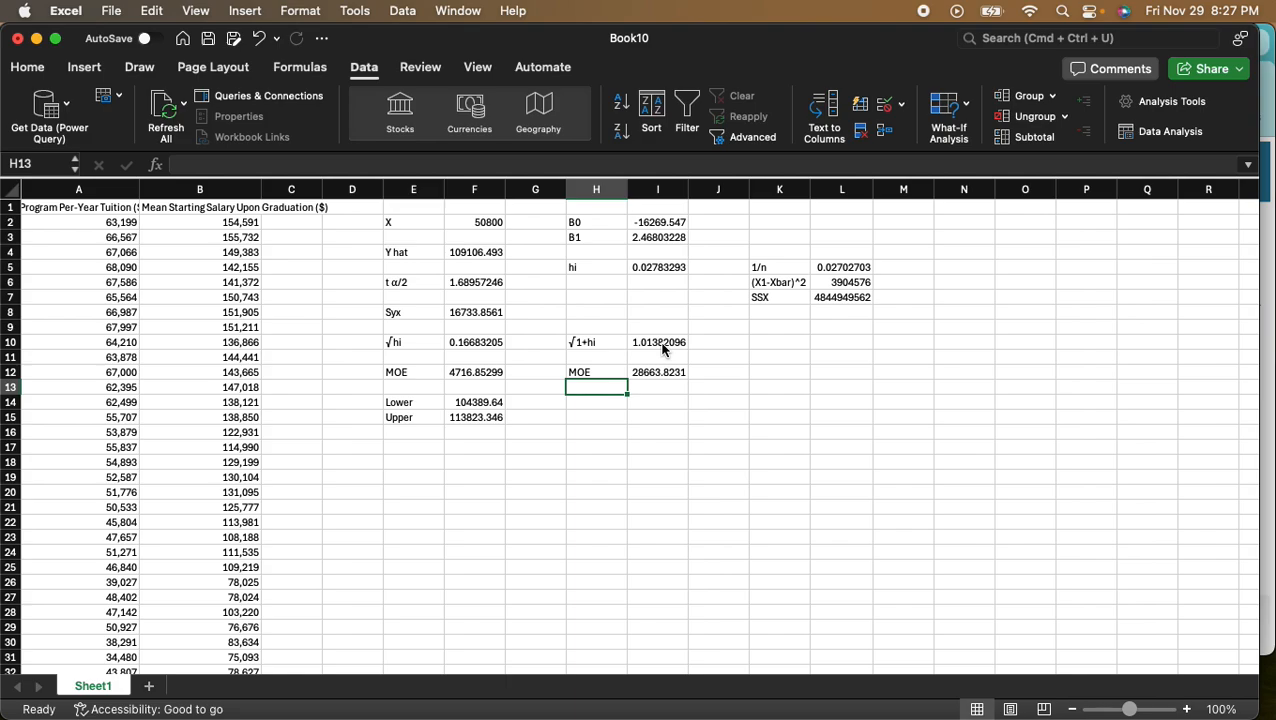
- Label cells H14 and H15 as Lower and Upper for the prediction interval limits
key(Down)
text(Lower)
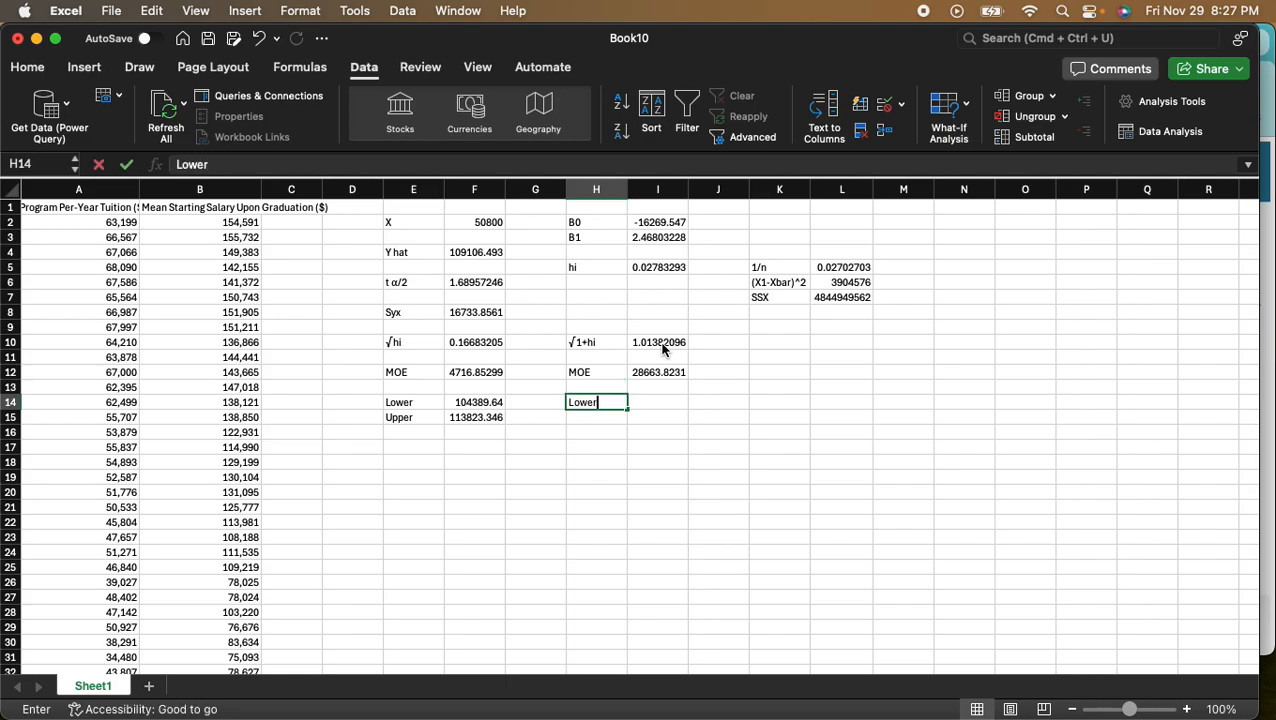
key(Return)
text(Upper)
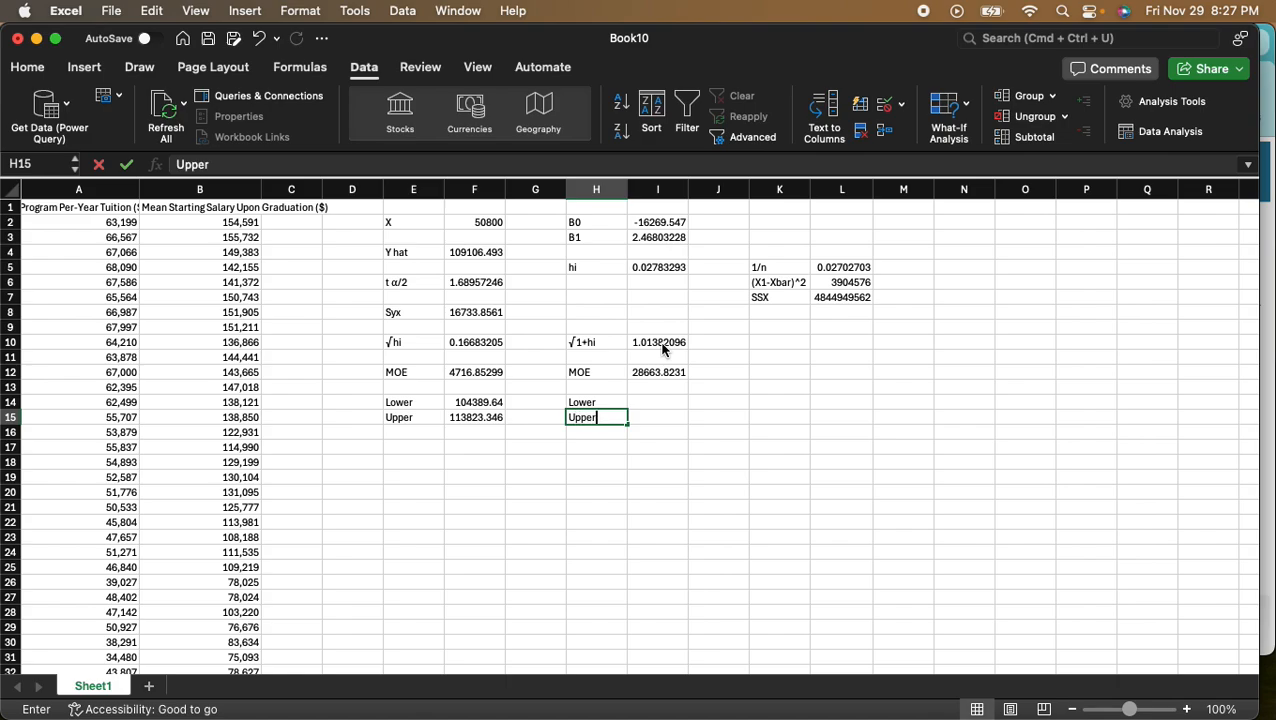
key(Tab)
- Calculate the lower prediction limit in cell I14 with =F4-I12, subtracting the margin of error from Y hat
key(Up)
text(=)
click(475, 252)
text(-)
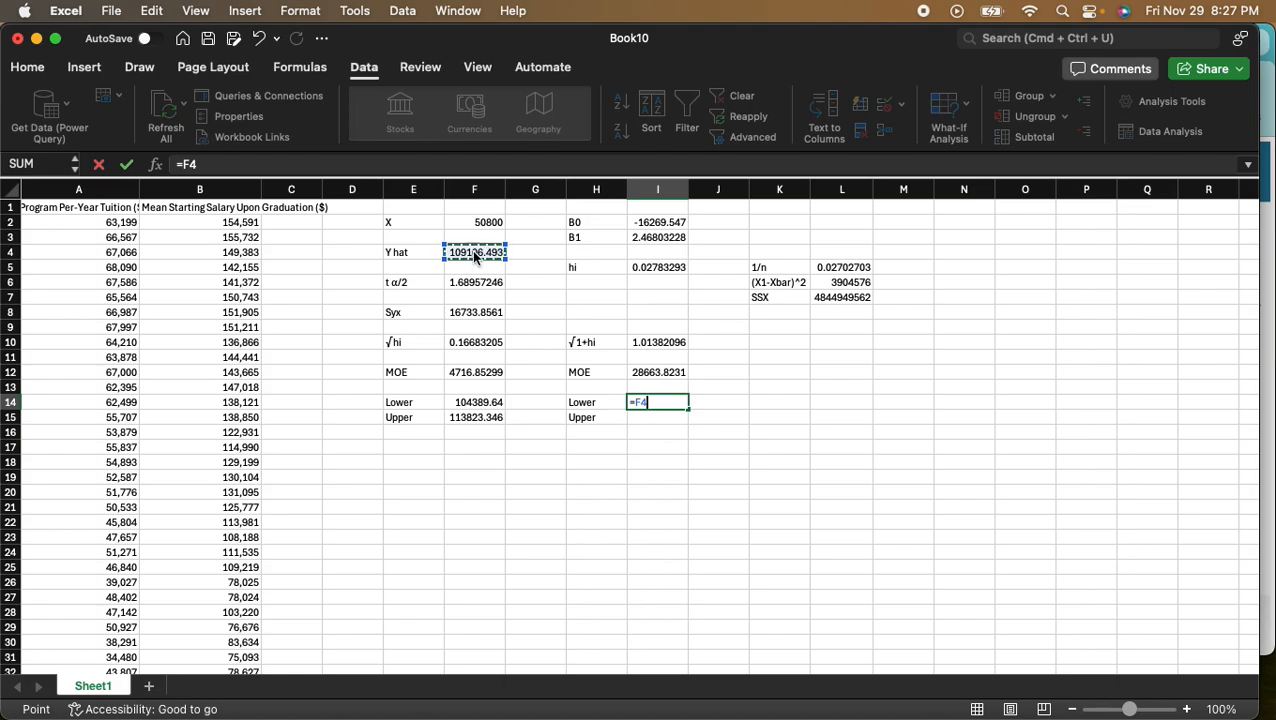
click(658, 371)
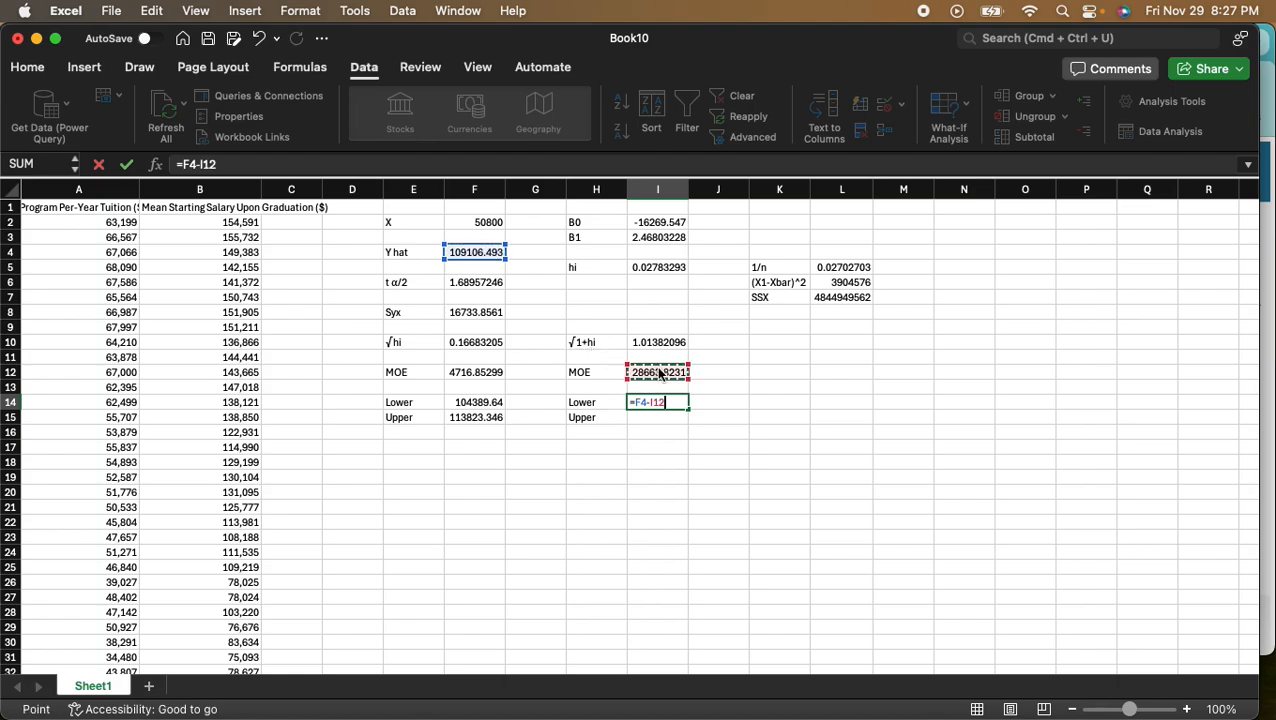
key(Return)
- Calculate the upper prediction limit in cell I15 with =F4+I12, adding the margin of error to Y hat
text(=)
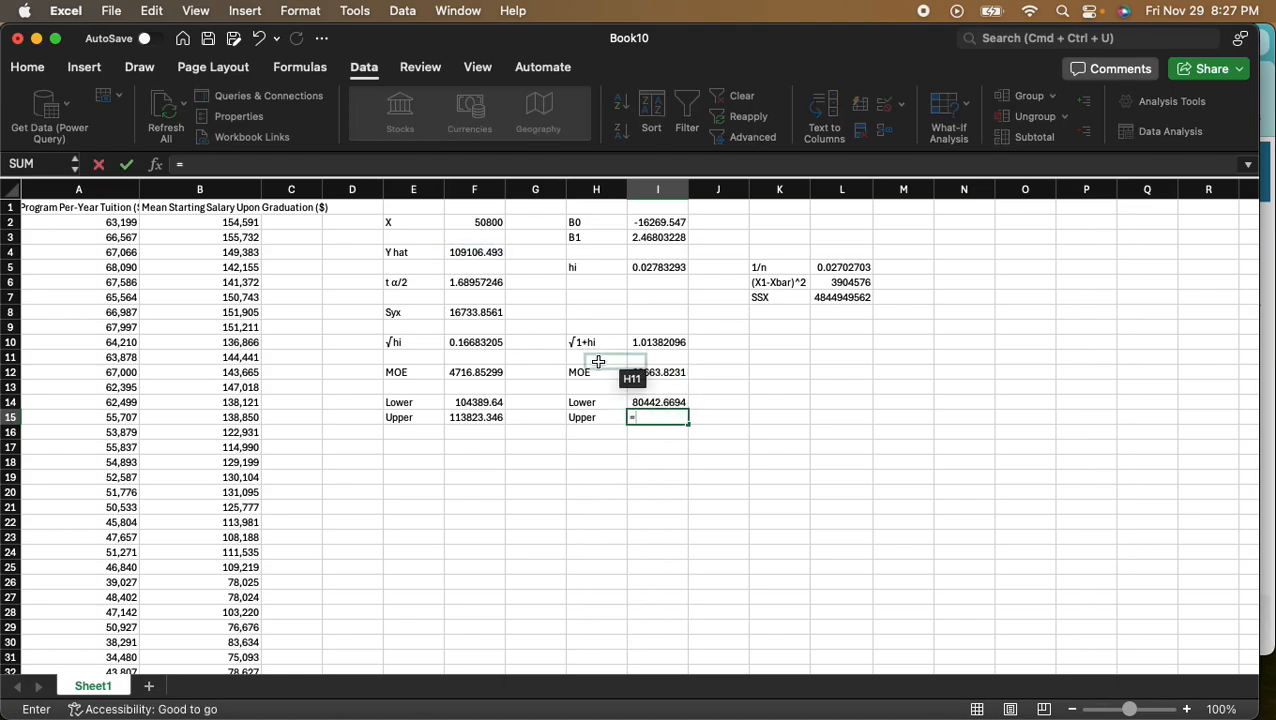
click(480, 252)
text(+)
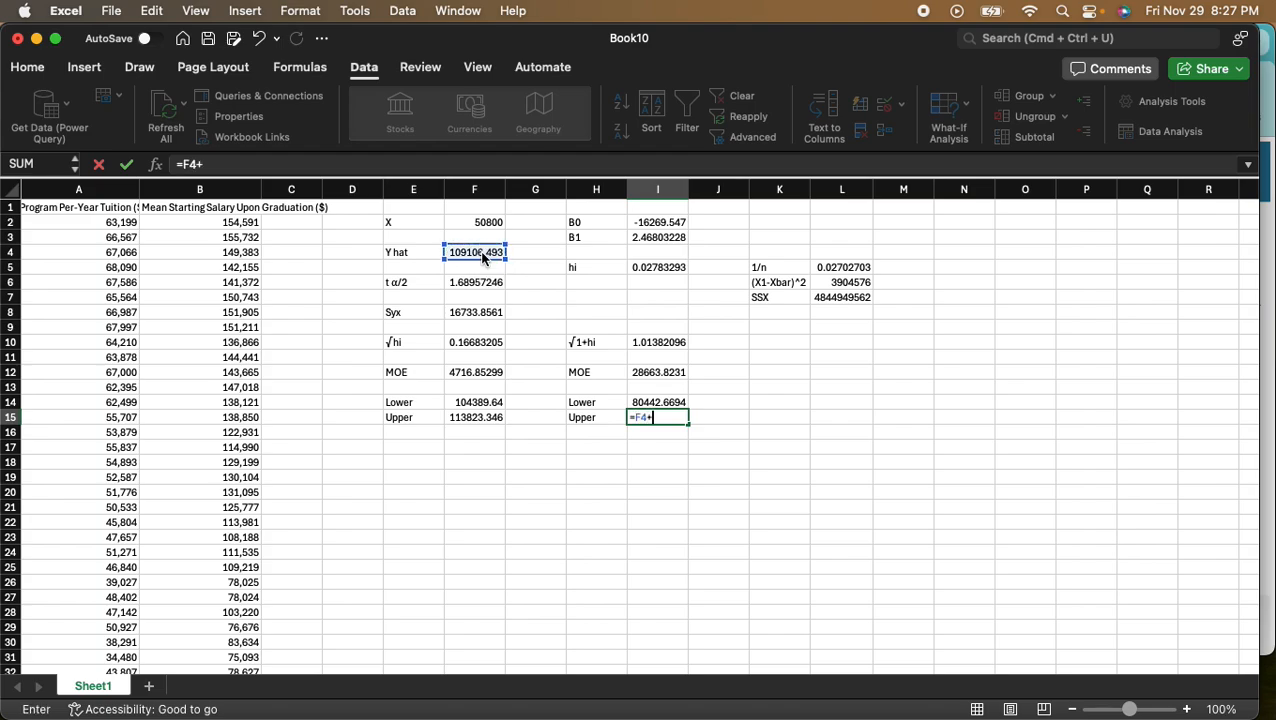
click(652, 372)
key(Return)
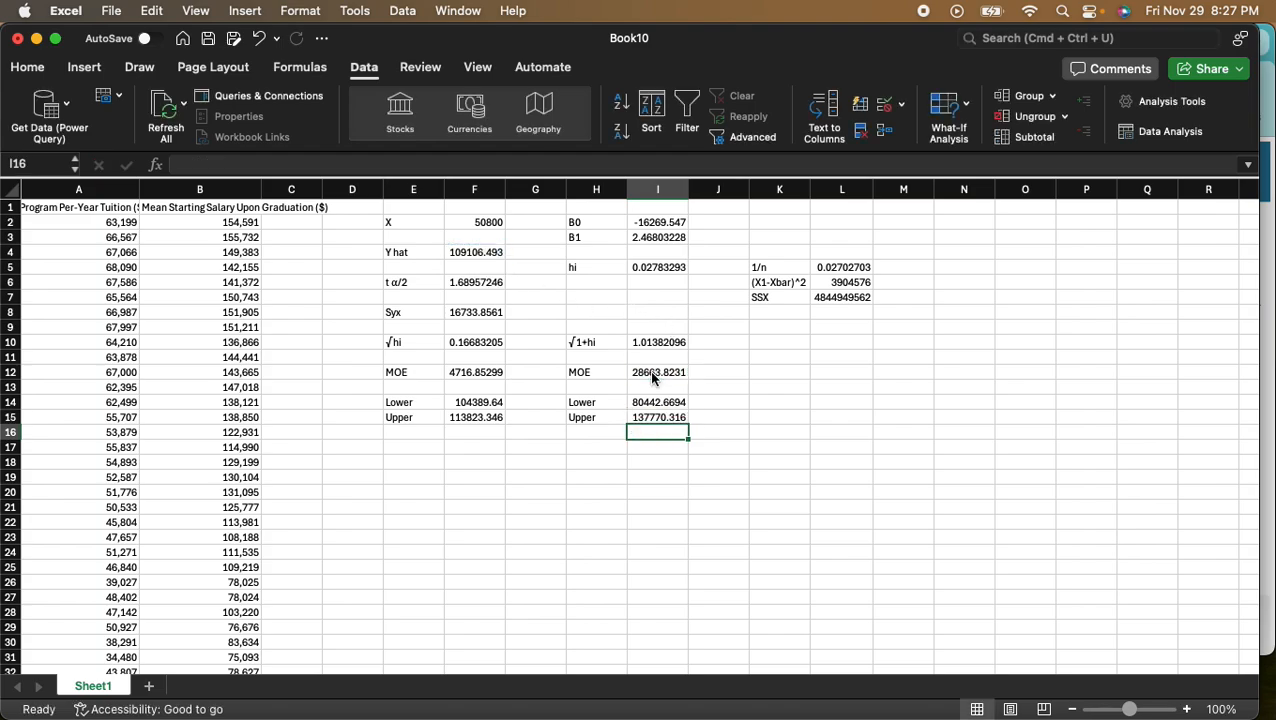
- Format the prediction limits in cells I14 and I15 to show no decimal places
click(658, 403)
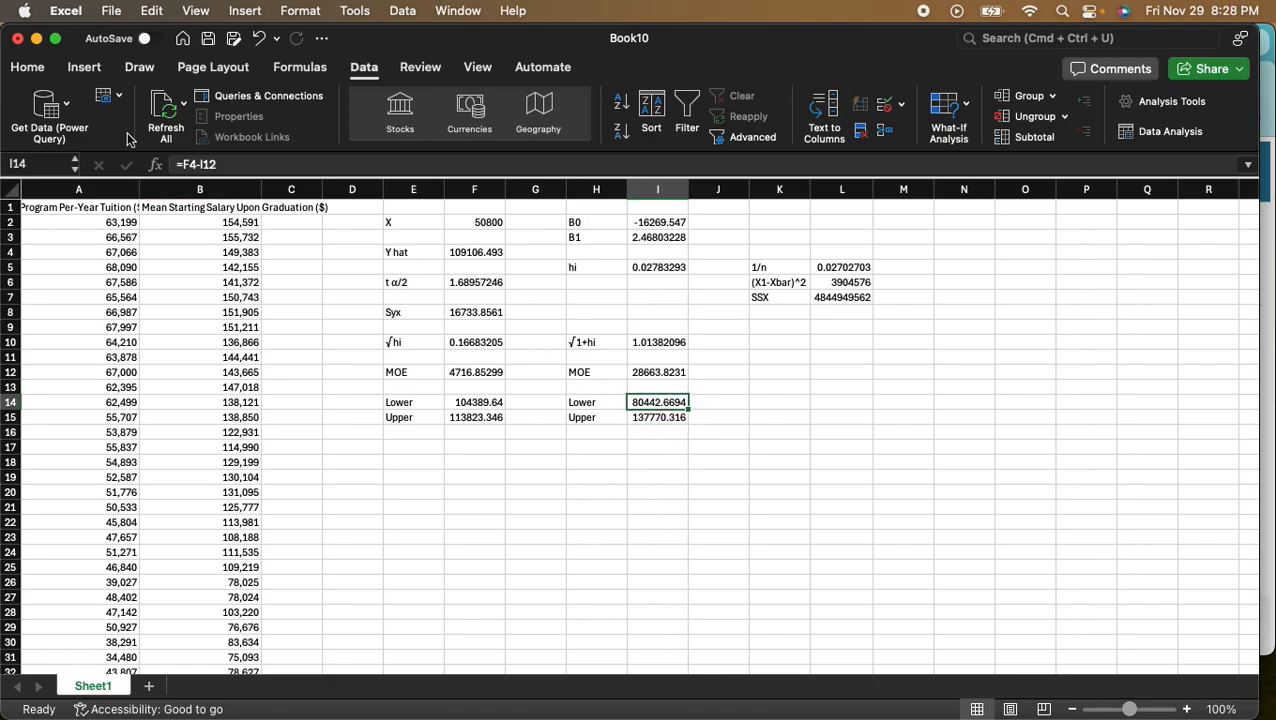
click(28, 67)
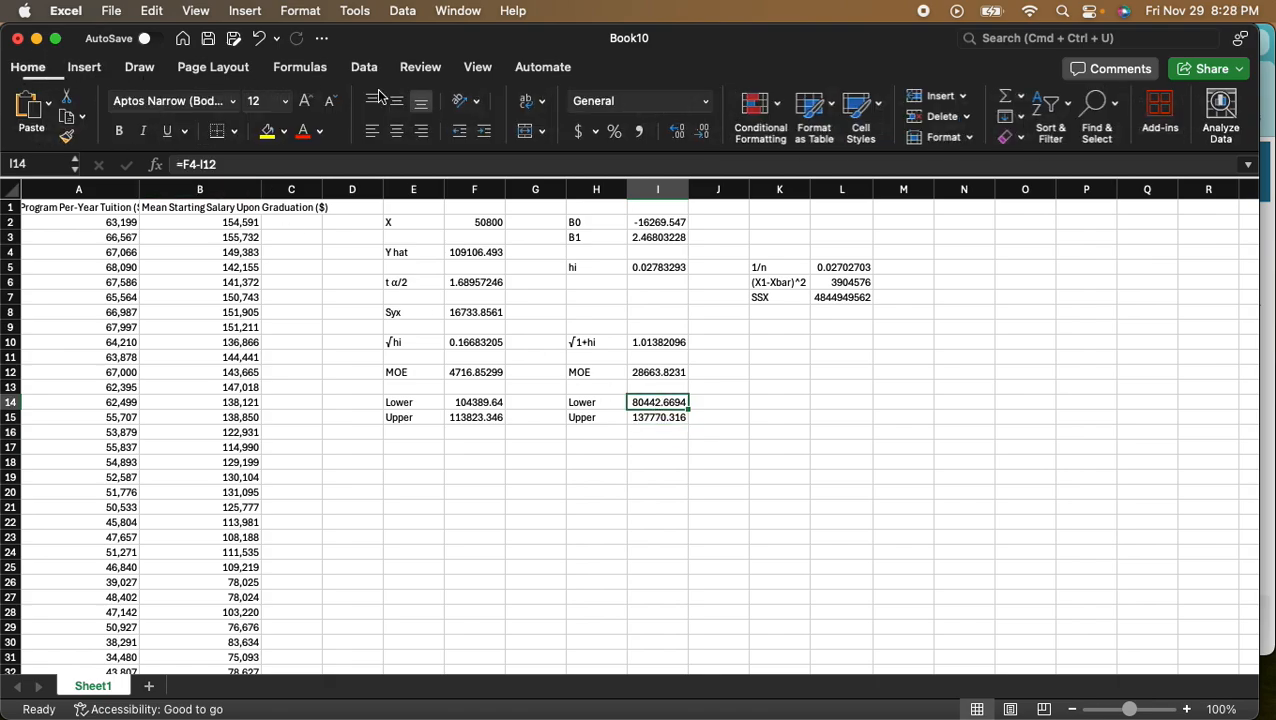
click(678, 134)
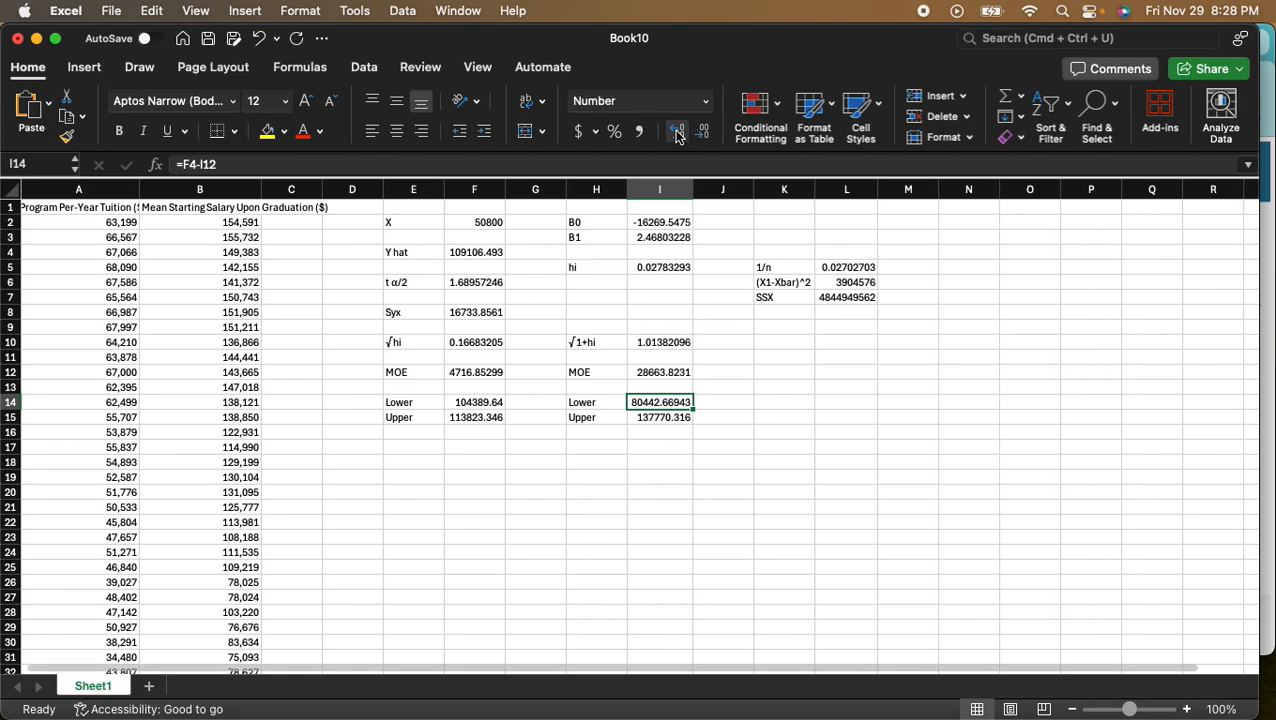
click(705, 134)
click(705, 134)
click(705, 134)
click(705, 134)
click(705, 134)
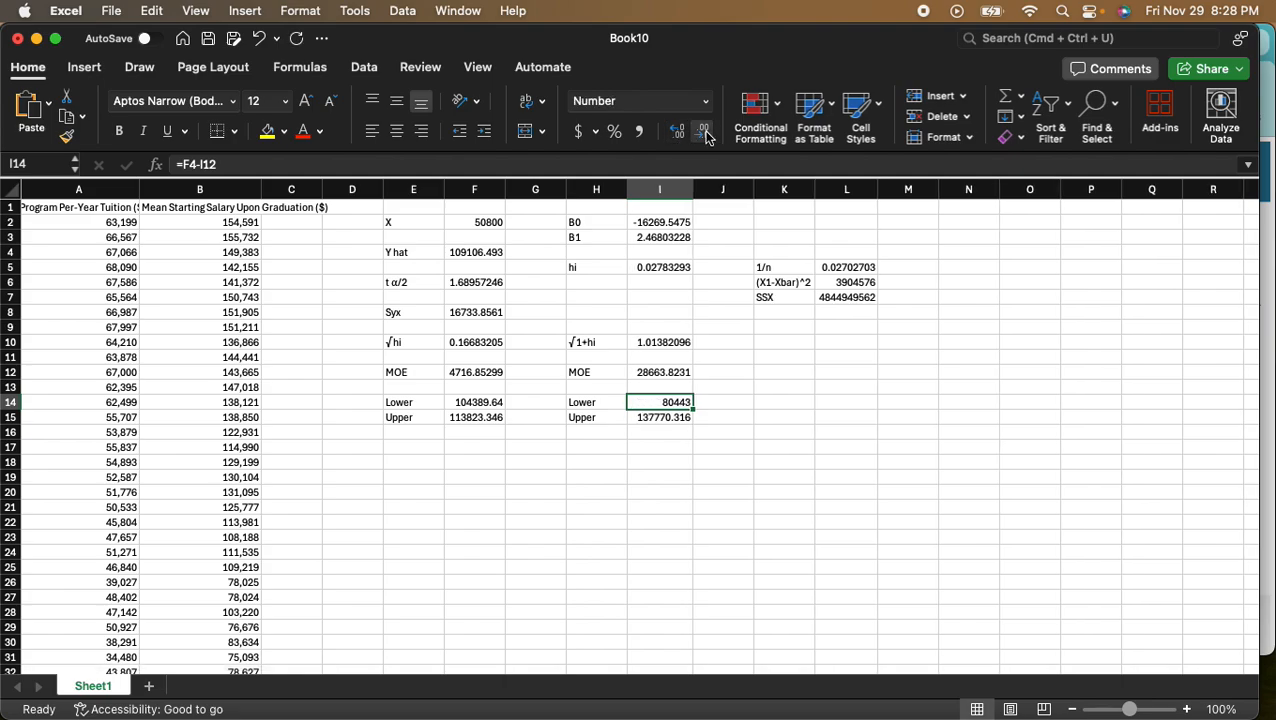
click(656, 417)
click(705, 134)
click(705, 134)
click(705, 134)
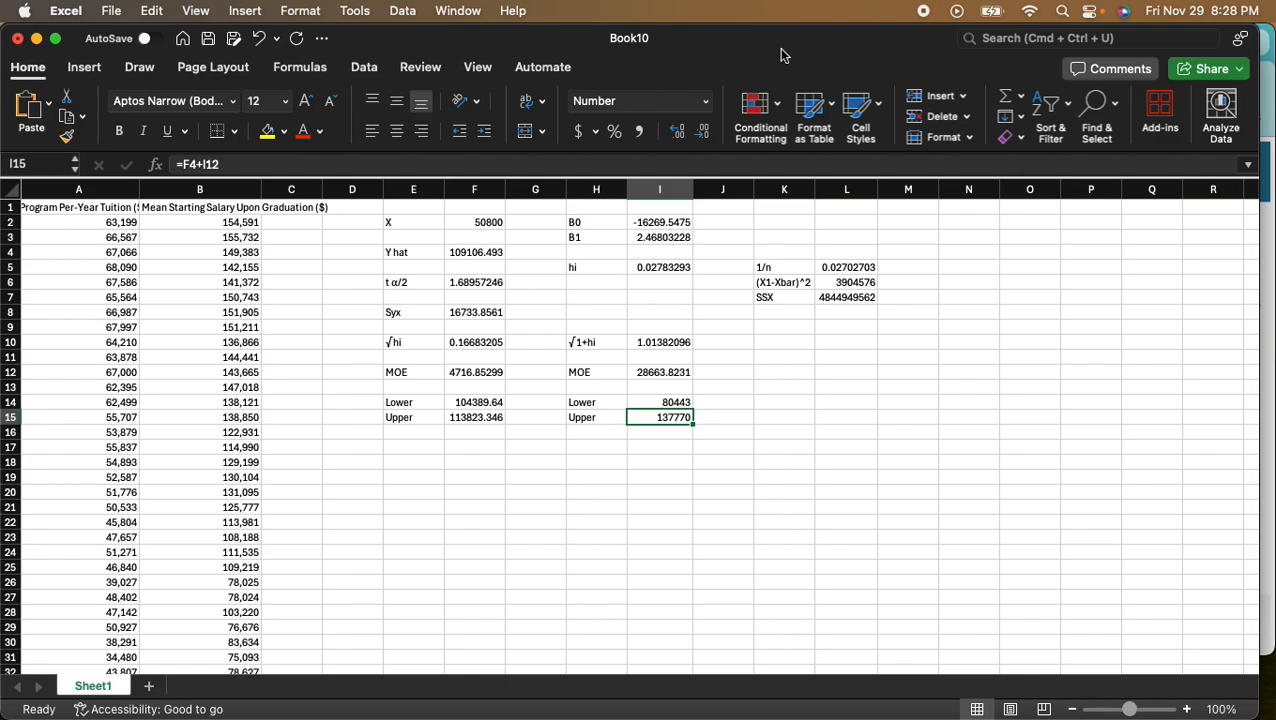
- Switch to the homework in Chrome, enter 80443 and 137770 as the part b limits, and submit them, dismissing the feedback
key(ctrl+Right)
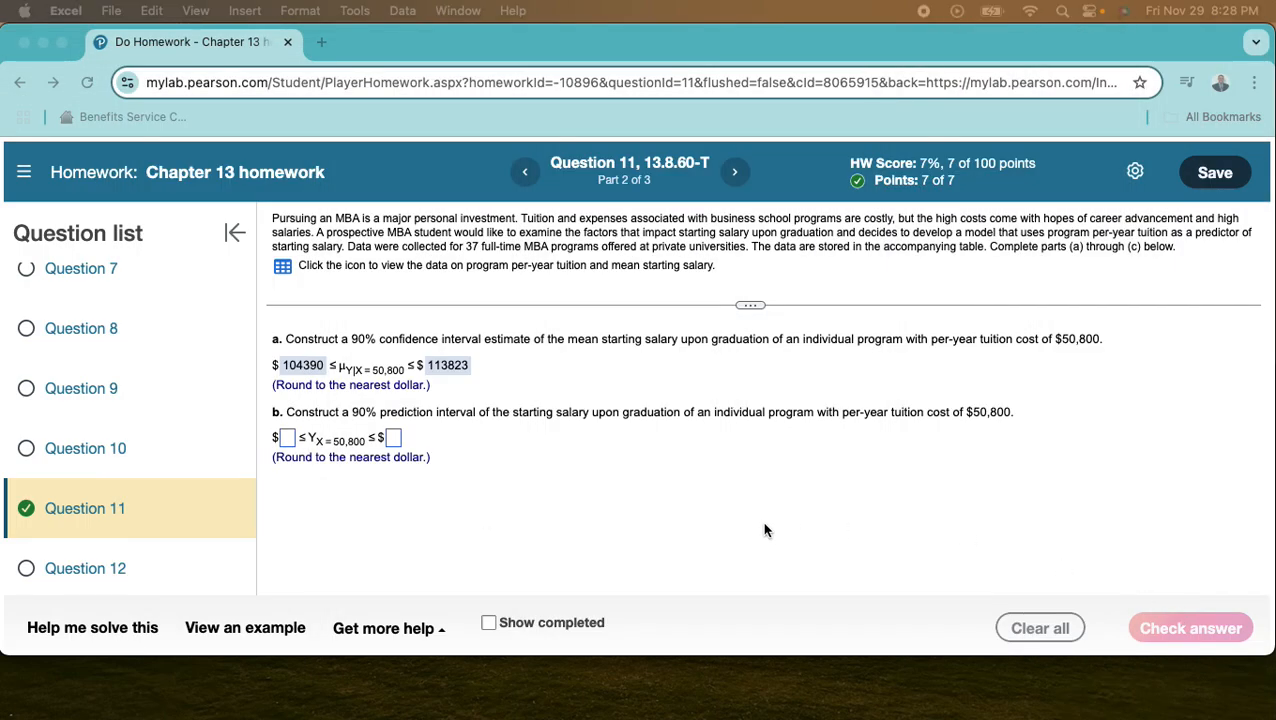
click(287, 438)
text(80443)
key(Tab)
text(13)
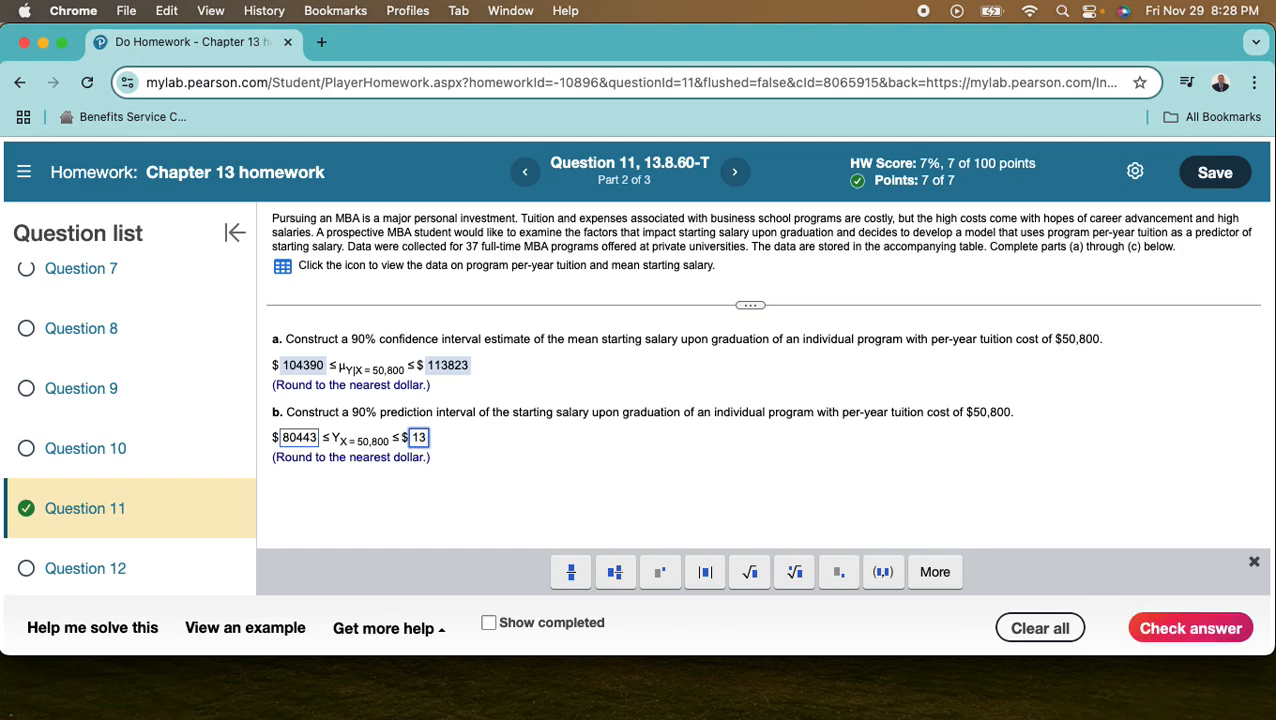
text(7770)
click(1191, 630)
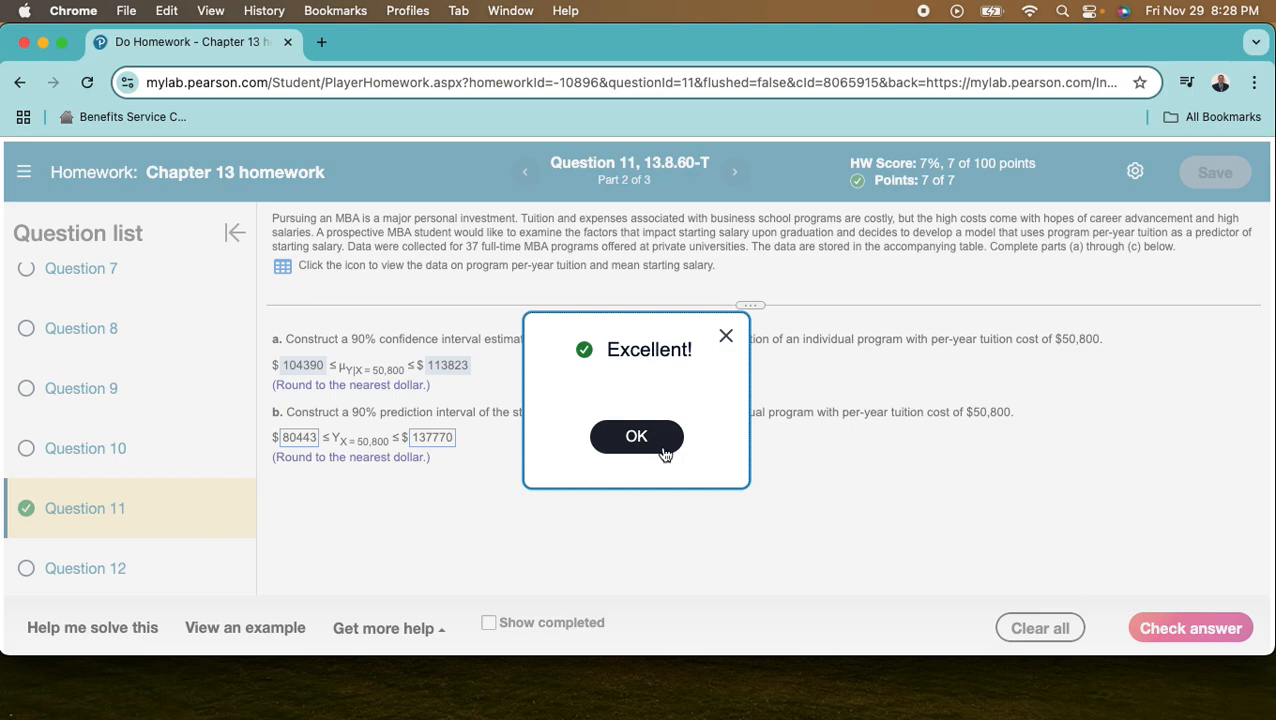
click(659, 445)
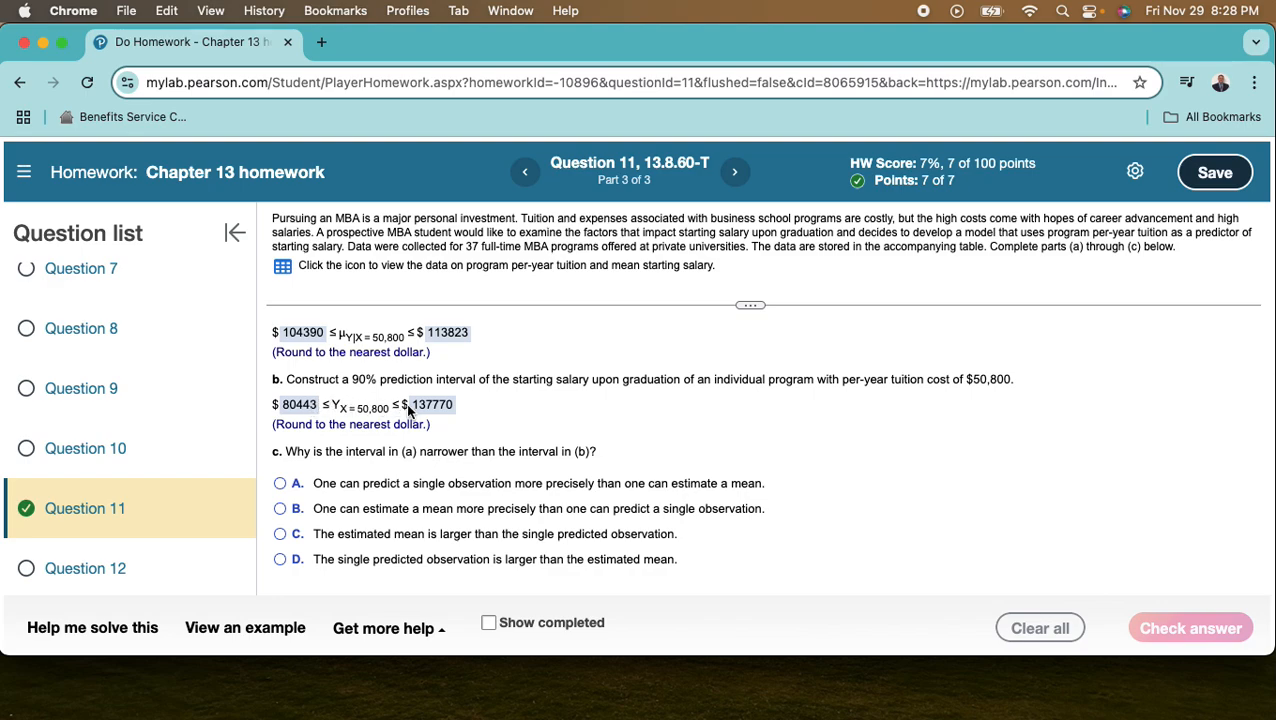
- Answer part c with option B, that a mean can be estimated more precisely than a single observation, and submit it for checking
scroll(514, 415, up, 1)
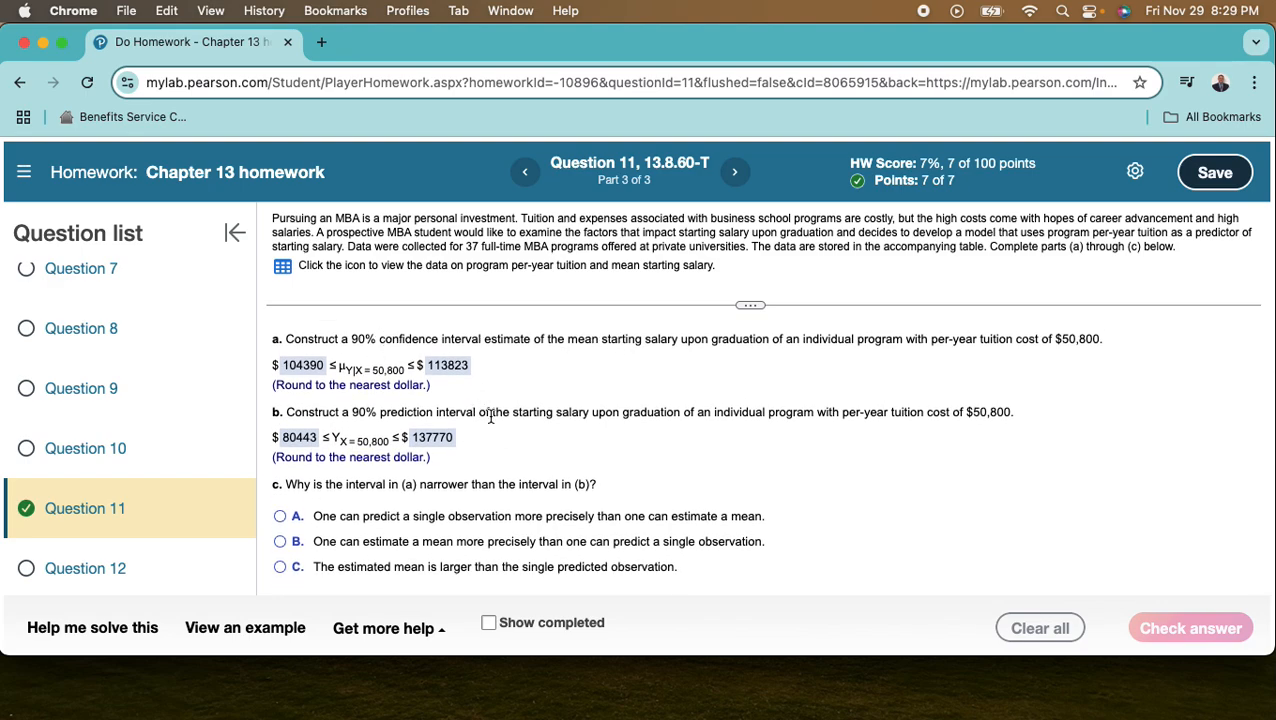
scroll(517, 407, down, 1)
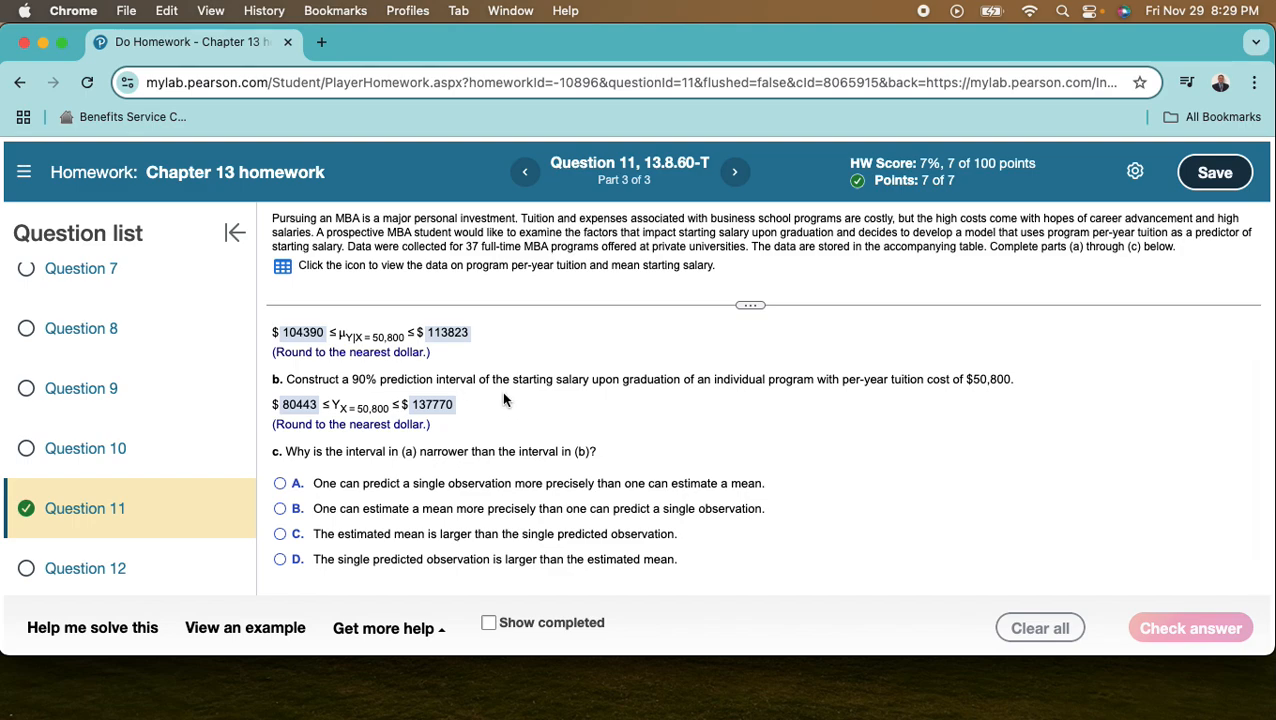
scroll(772, 451, down, 1)
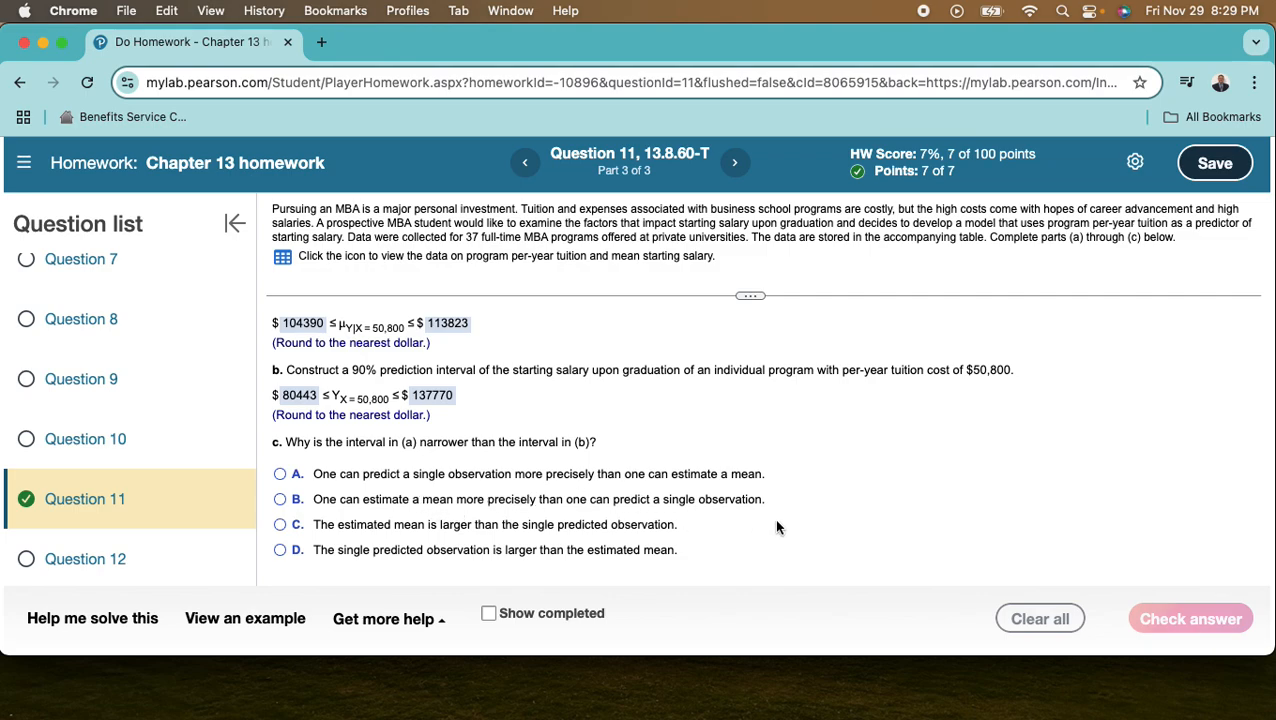
click(280, 501)
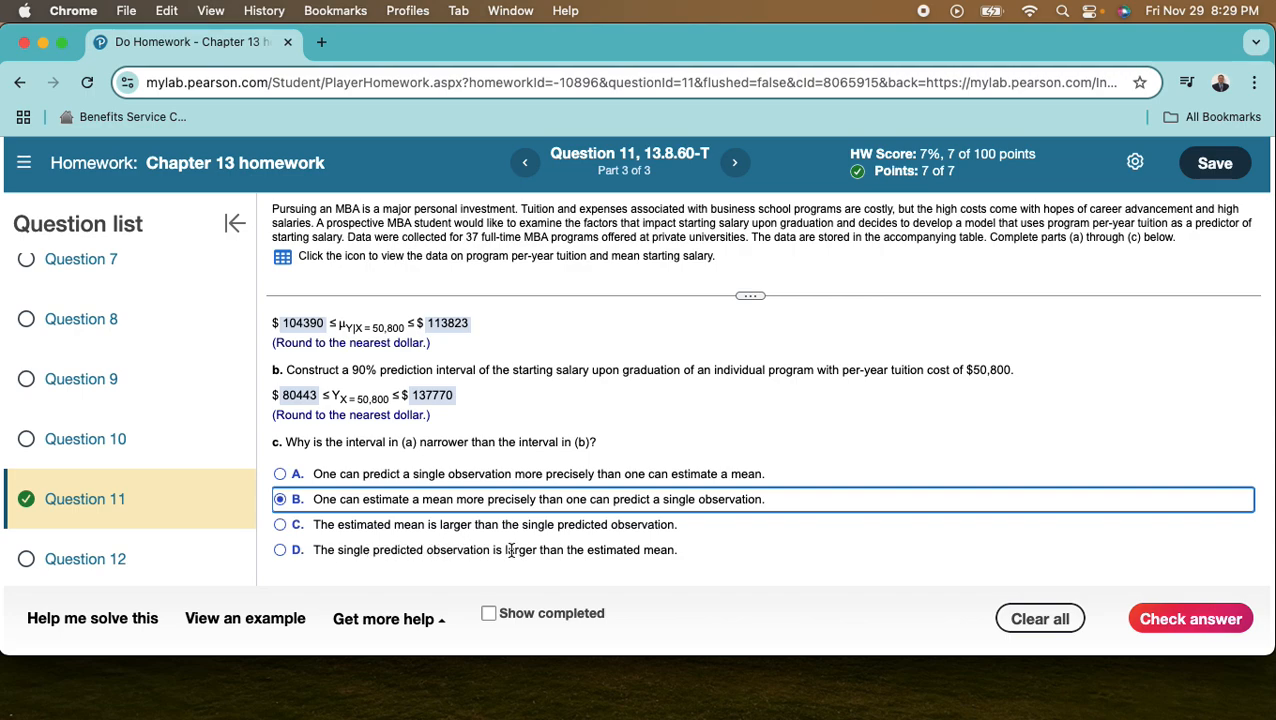
click(1192, 622)
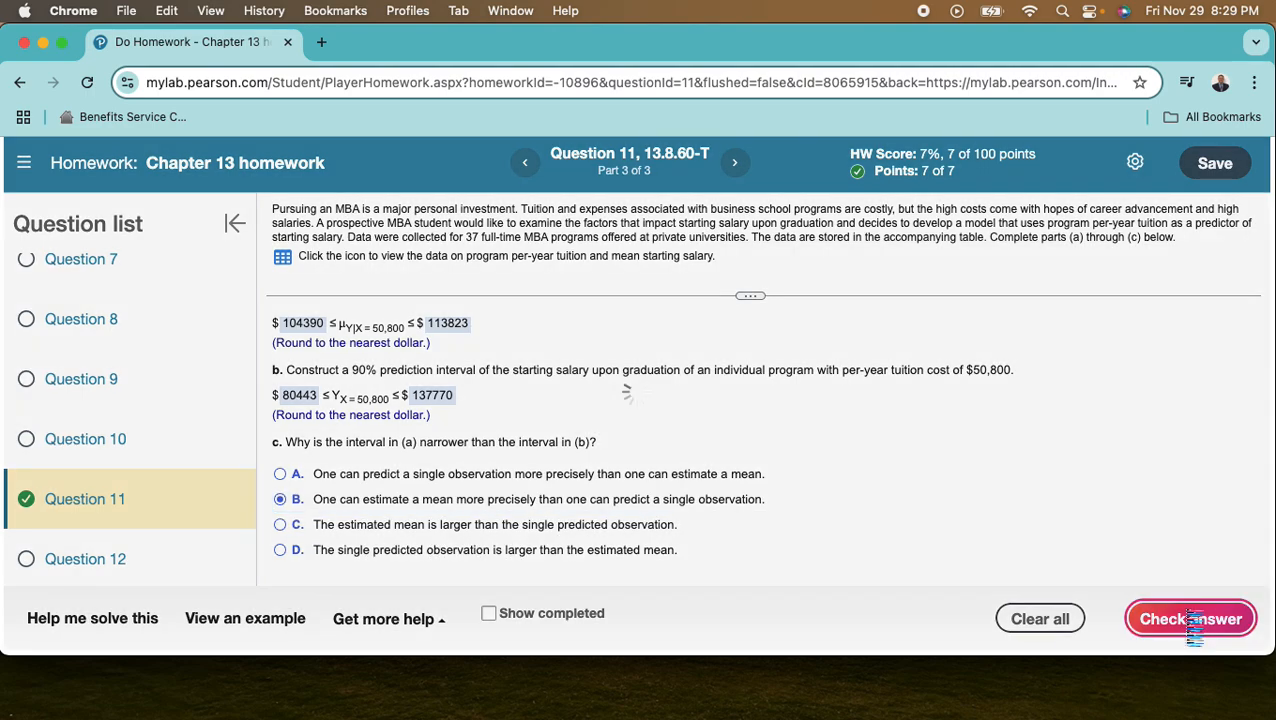